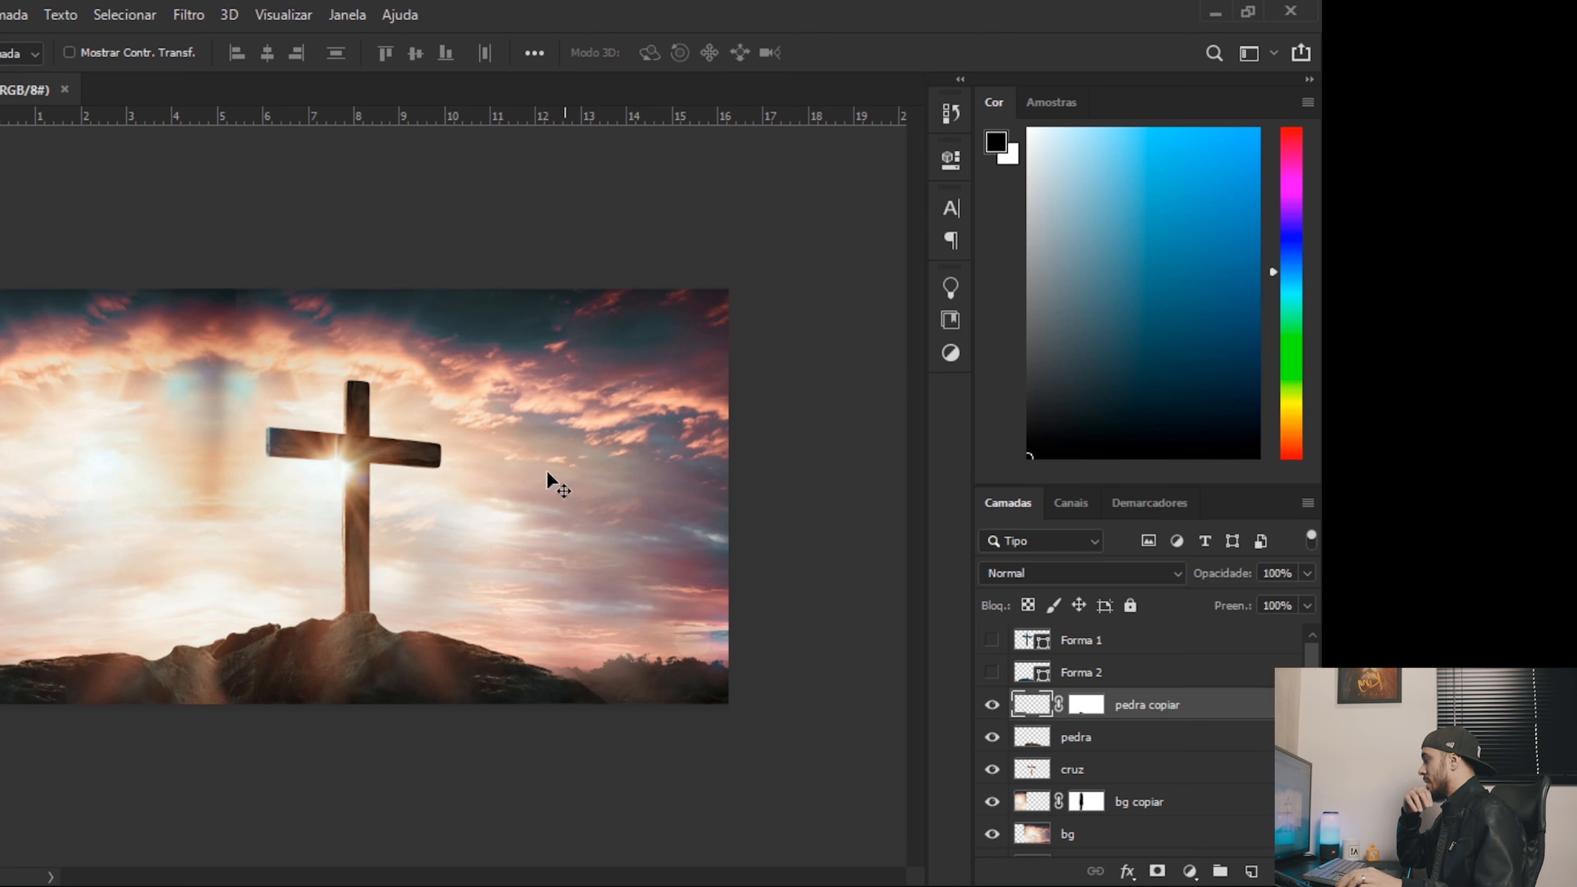
Group the bg copiar and bg layers and name the group bg.
scroll(1143, 784, "down", 2)
scroll(1137, 808, "up", 2)
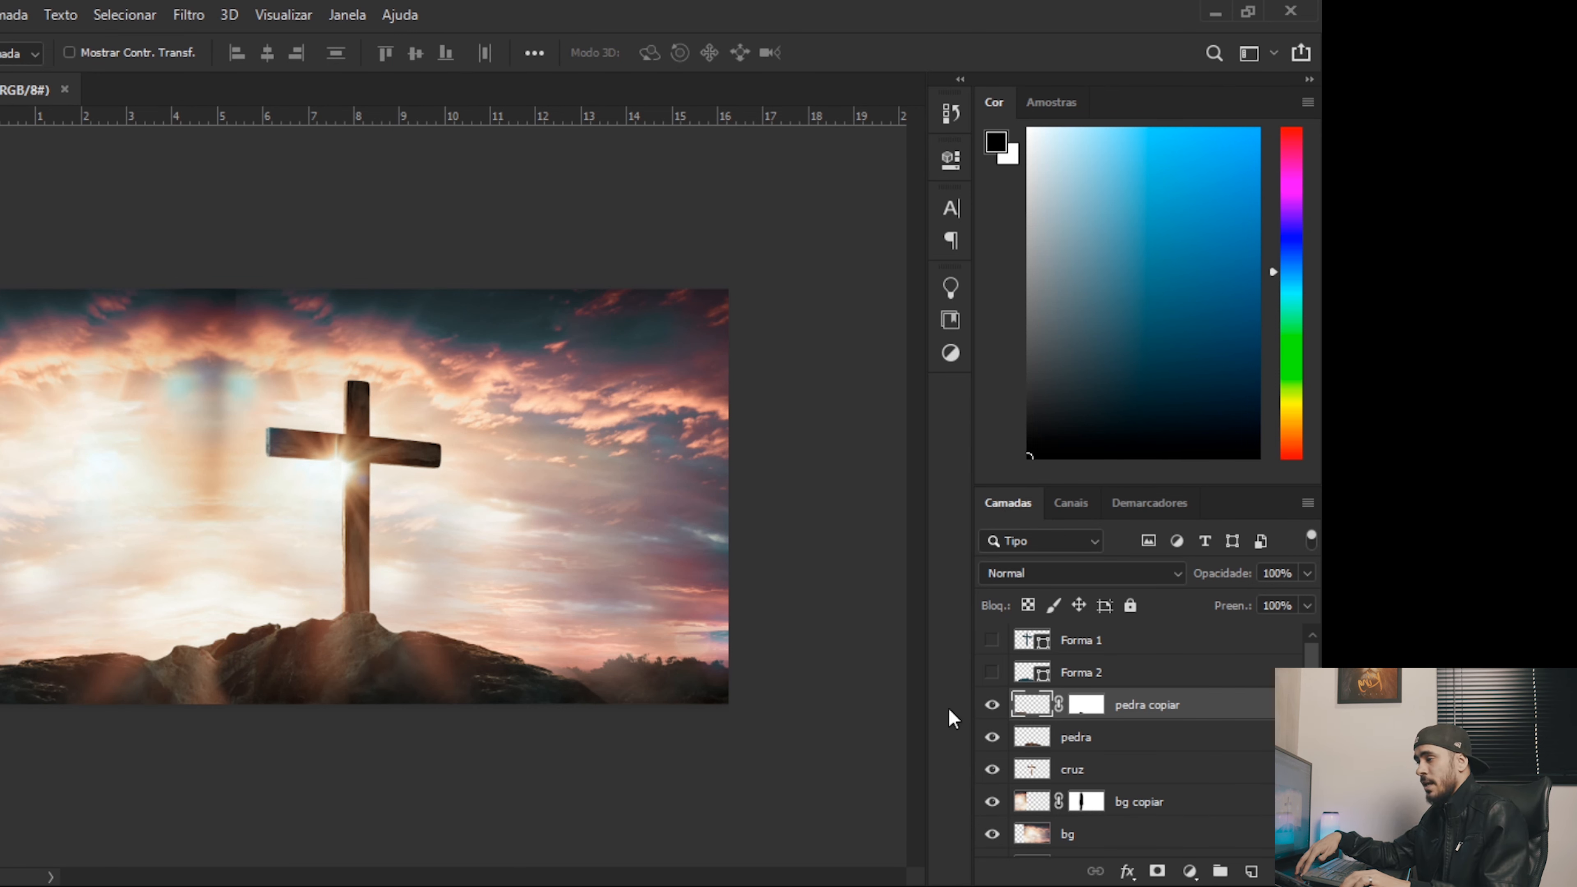
scroll(1172, 828, "down", 2)
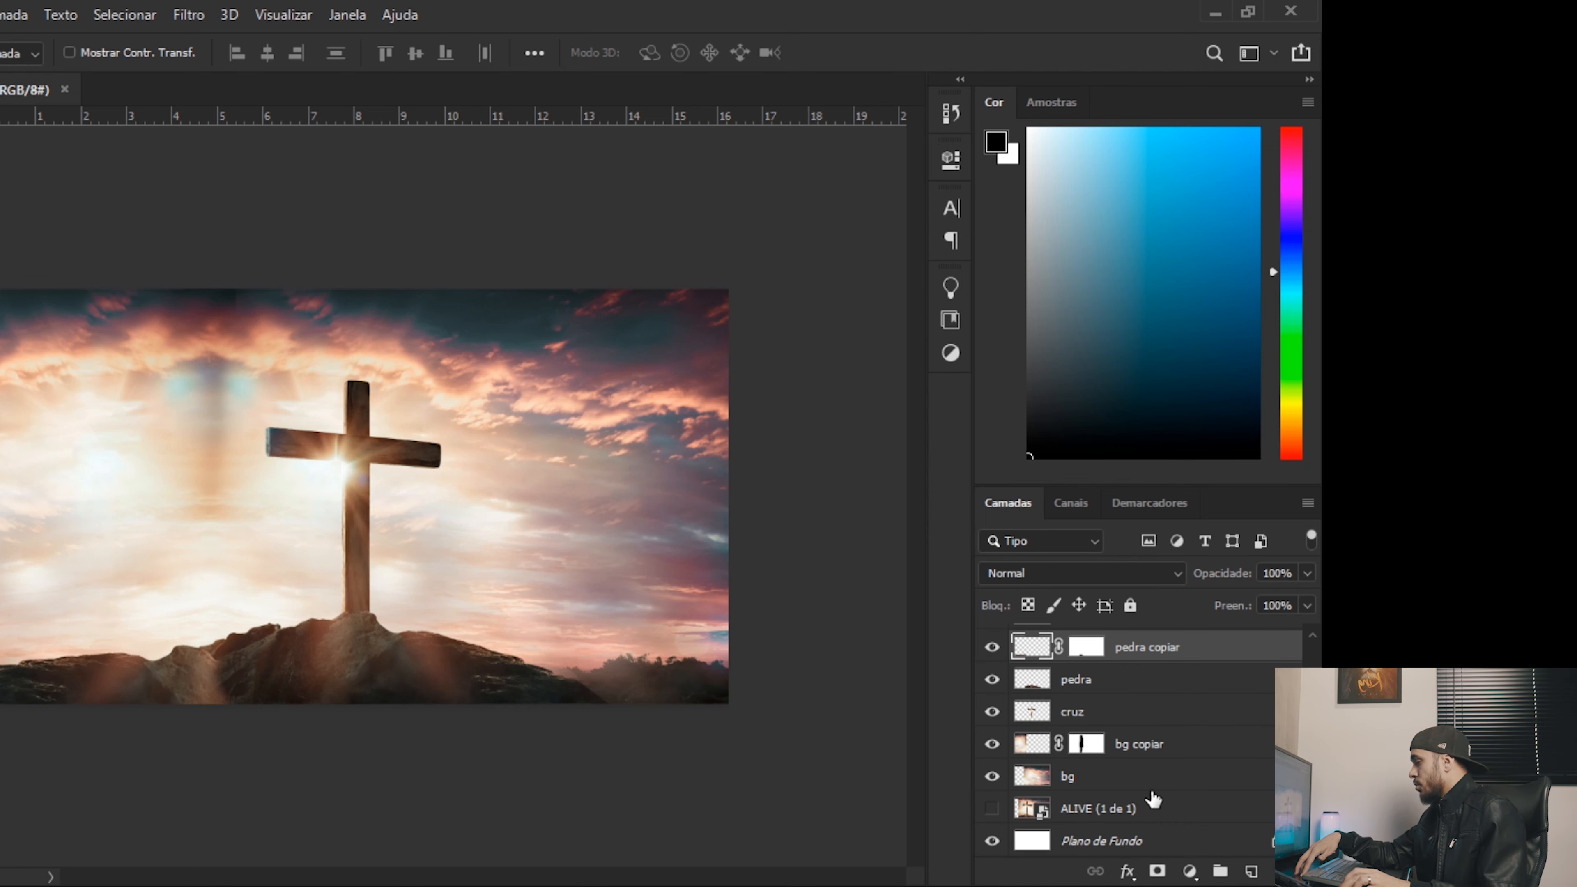
left_click(1152, 784)
left_click(1160, 747, "shift")
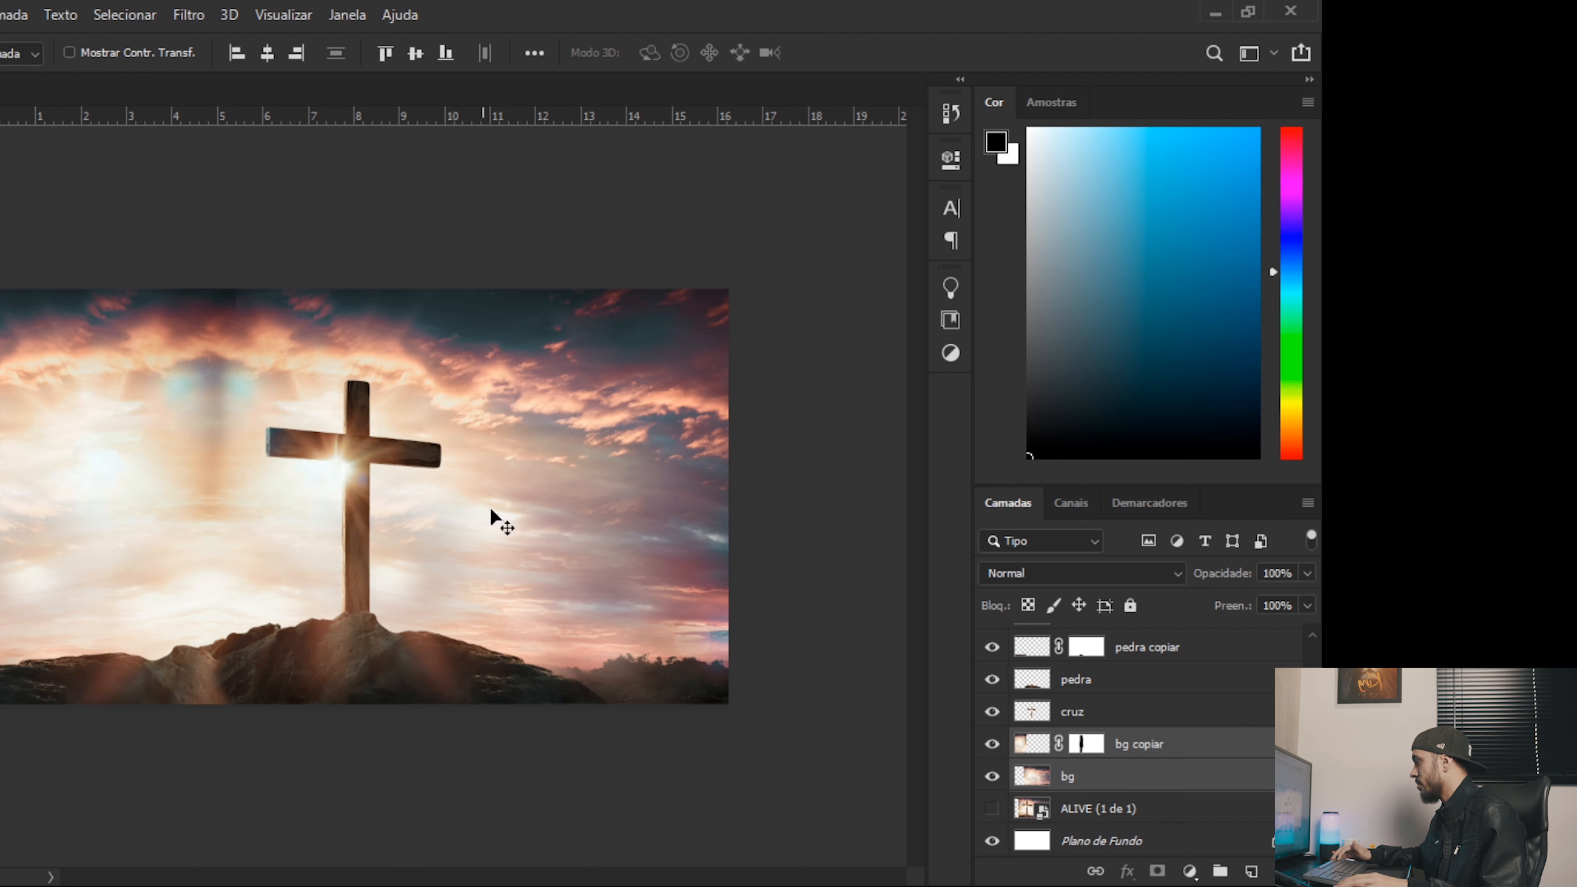
left_click(1163, 756)
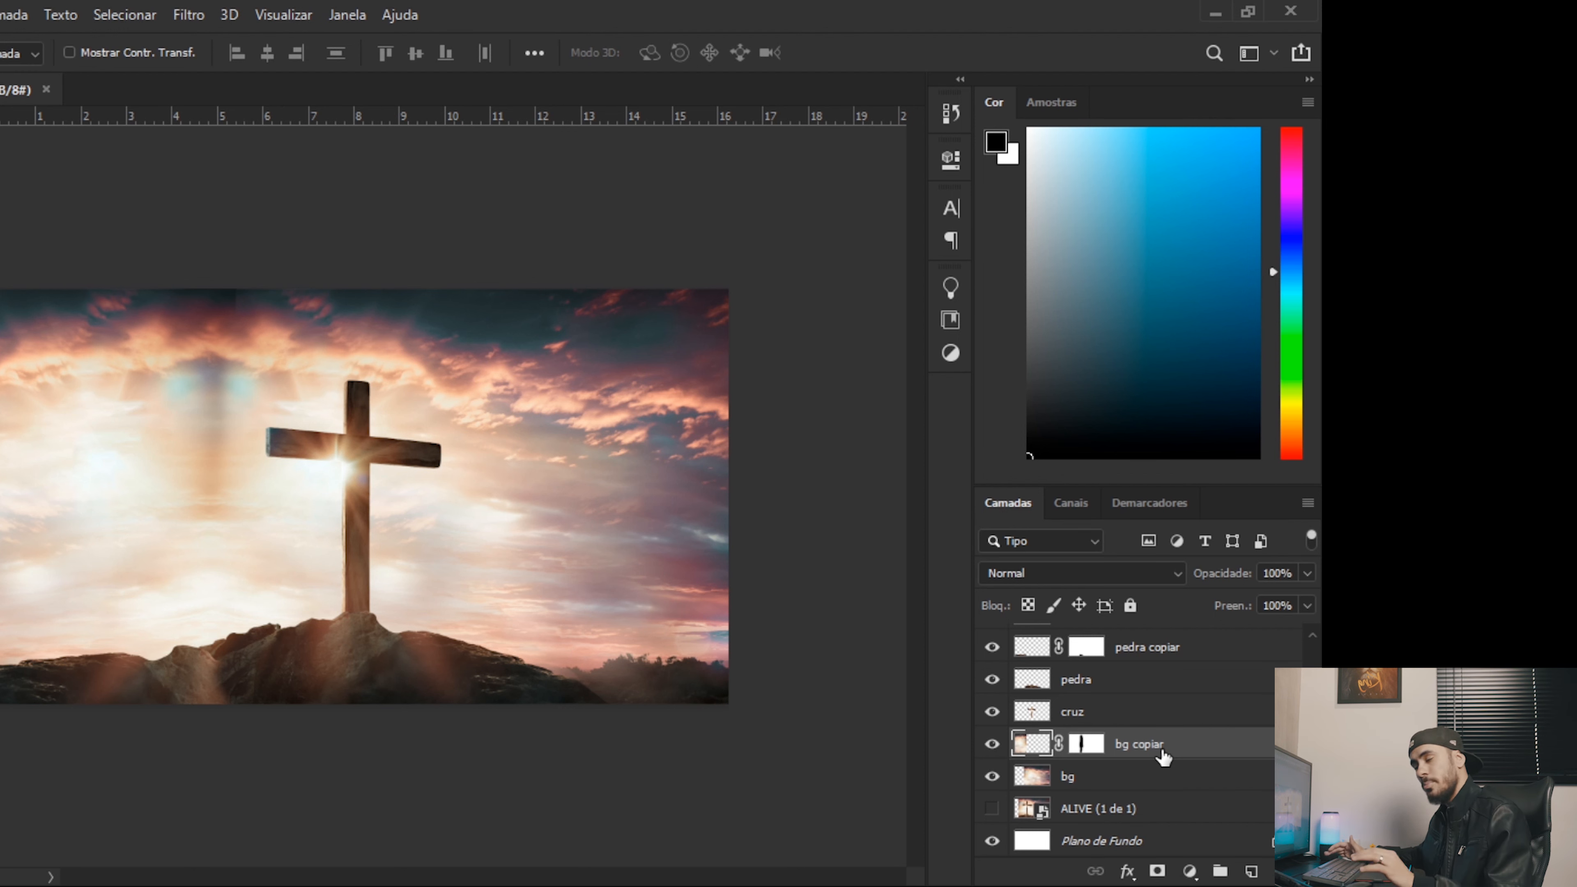
left_click(1140, 778, "shift")
key("ctrl+g")
double_click(1065, 780)
type("bg")
key("Return")
Toggle the visibility of the bg group and the cruz, pedra and pedra copiar layers to examine what each contains.
left_click(992, 779)
left_click(992, 778)
left_click(993, 780)
left_click(993, 781)
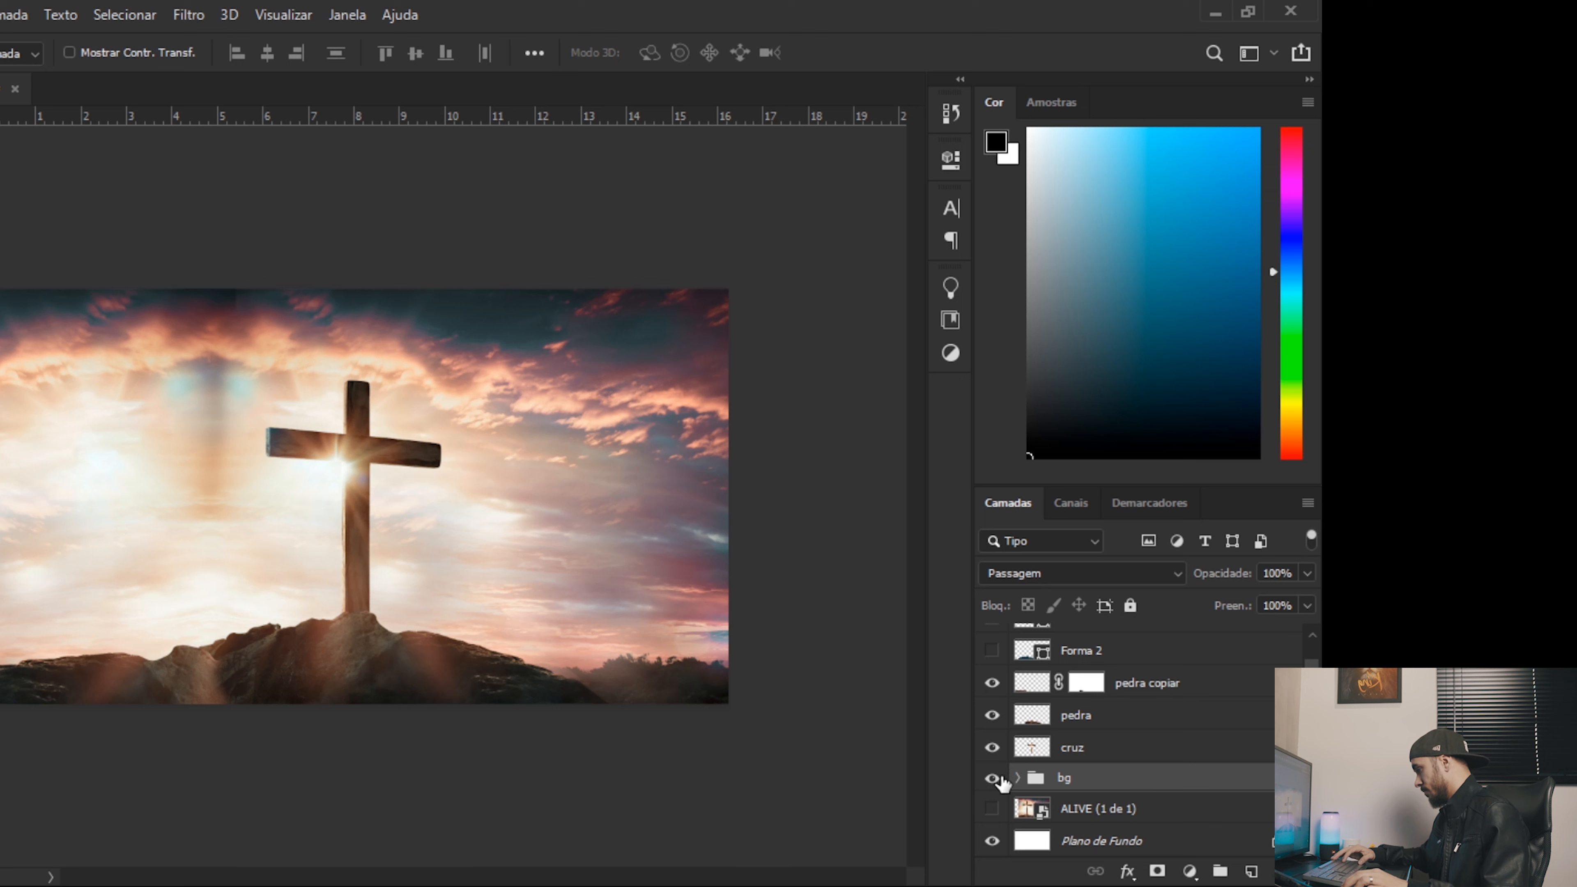
left_click(993, 749)
left_click(993, 750)
left_click(993, 749)
left_click(994, 750)
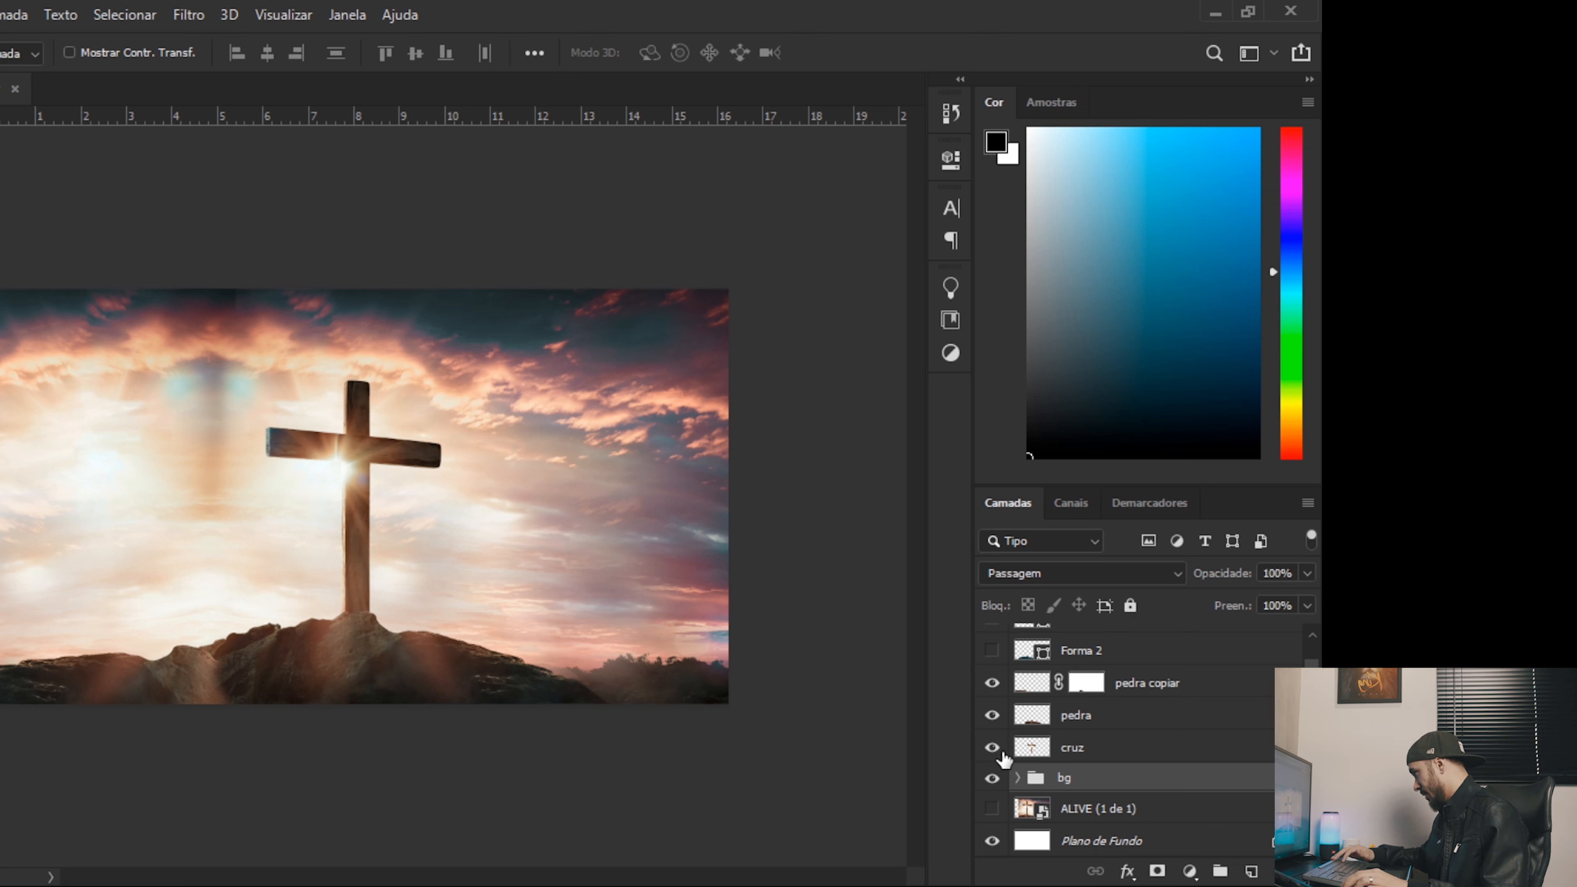
left_click(993, 716)
left_click(992, 716)
left_click(992, 686)
left_click(992, 684)
left_click(994, 716)
left_click(994, 716)
left_click(992, 683)
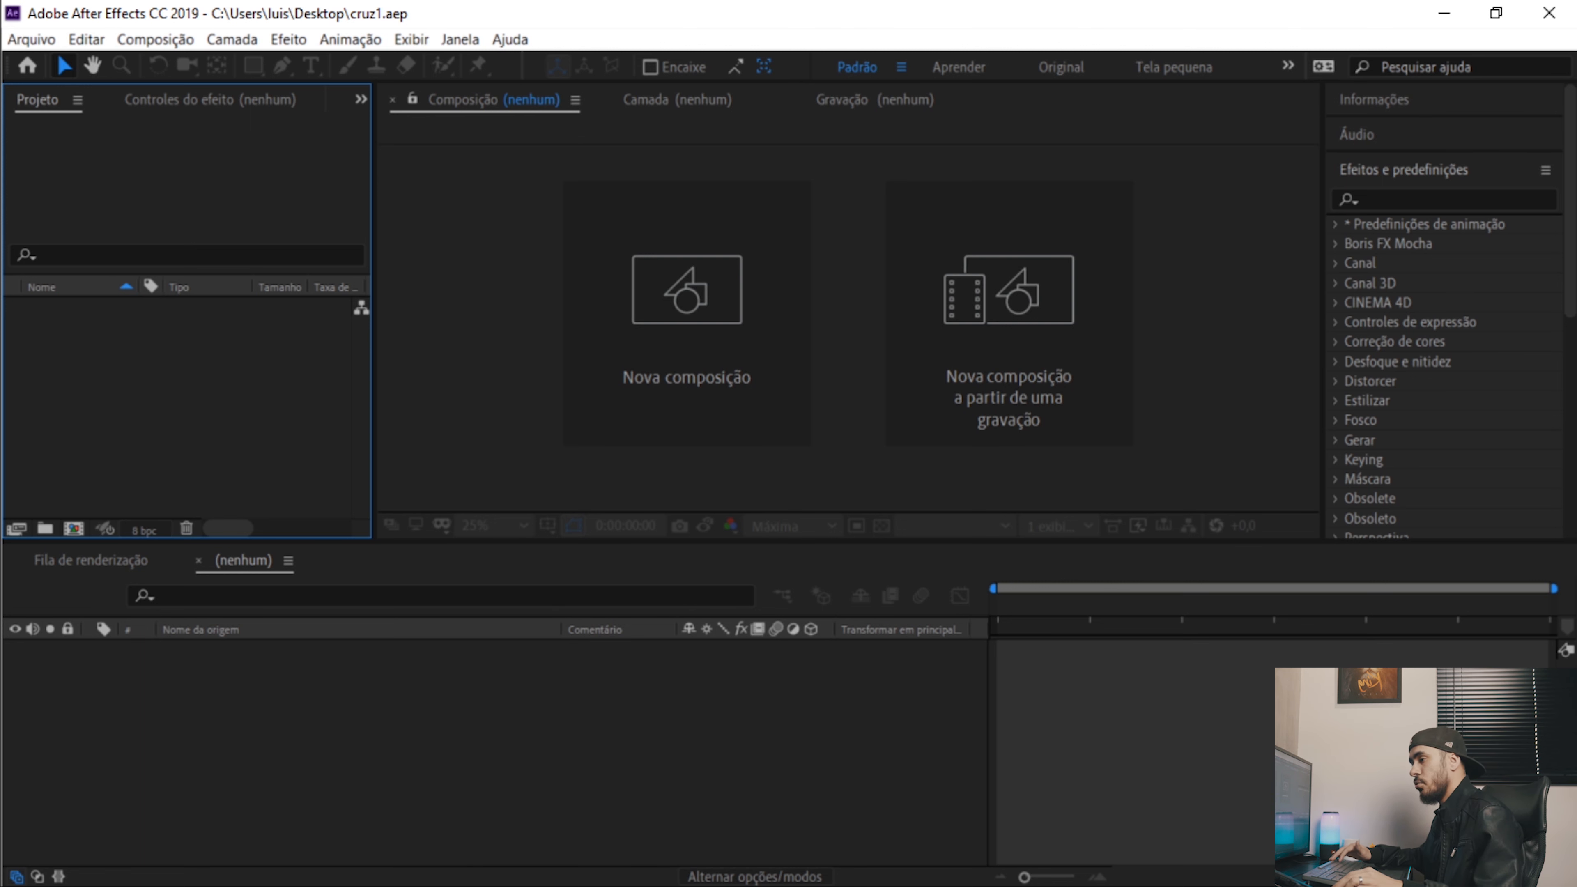
Switch to After Effects and import cruz.psd as Composição - Manter tamanhos de camada with editable layer styles.
key("ctrl+n")
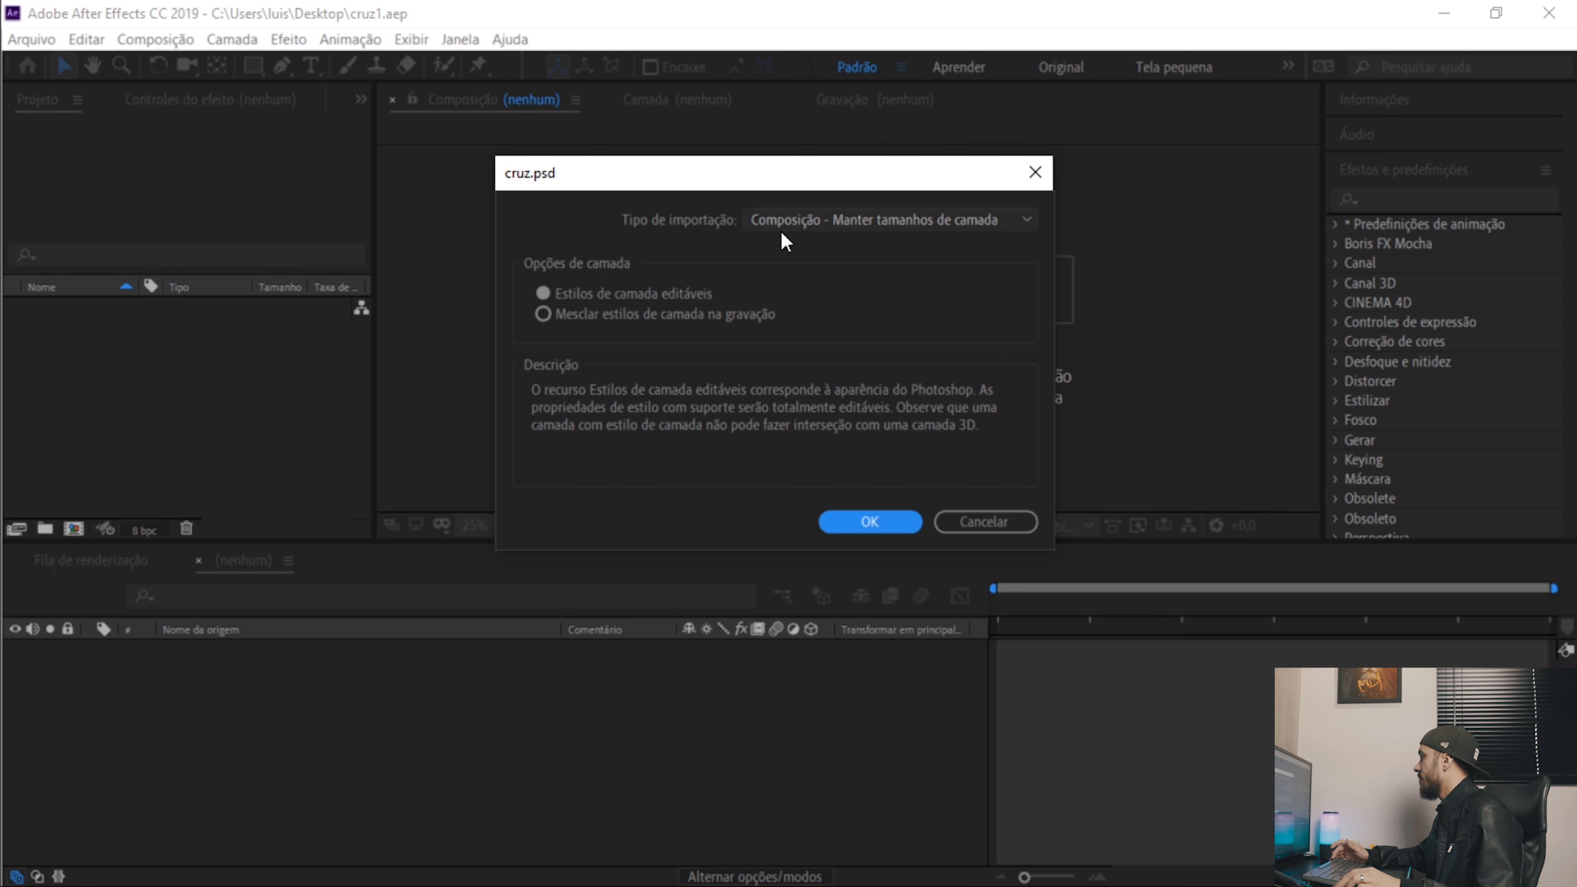
left_click(845, 223)
left_click(818, 374)
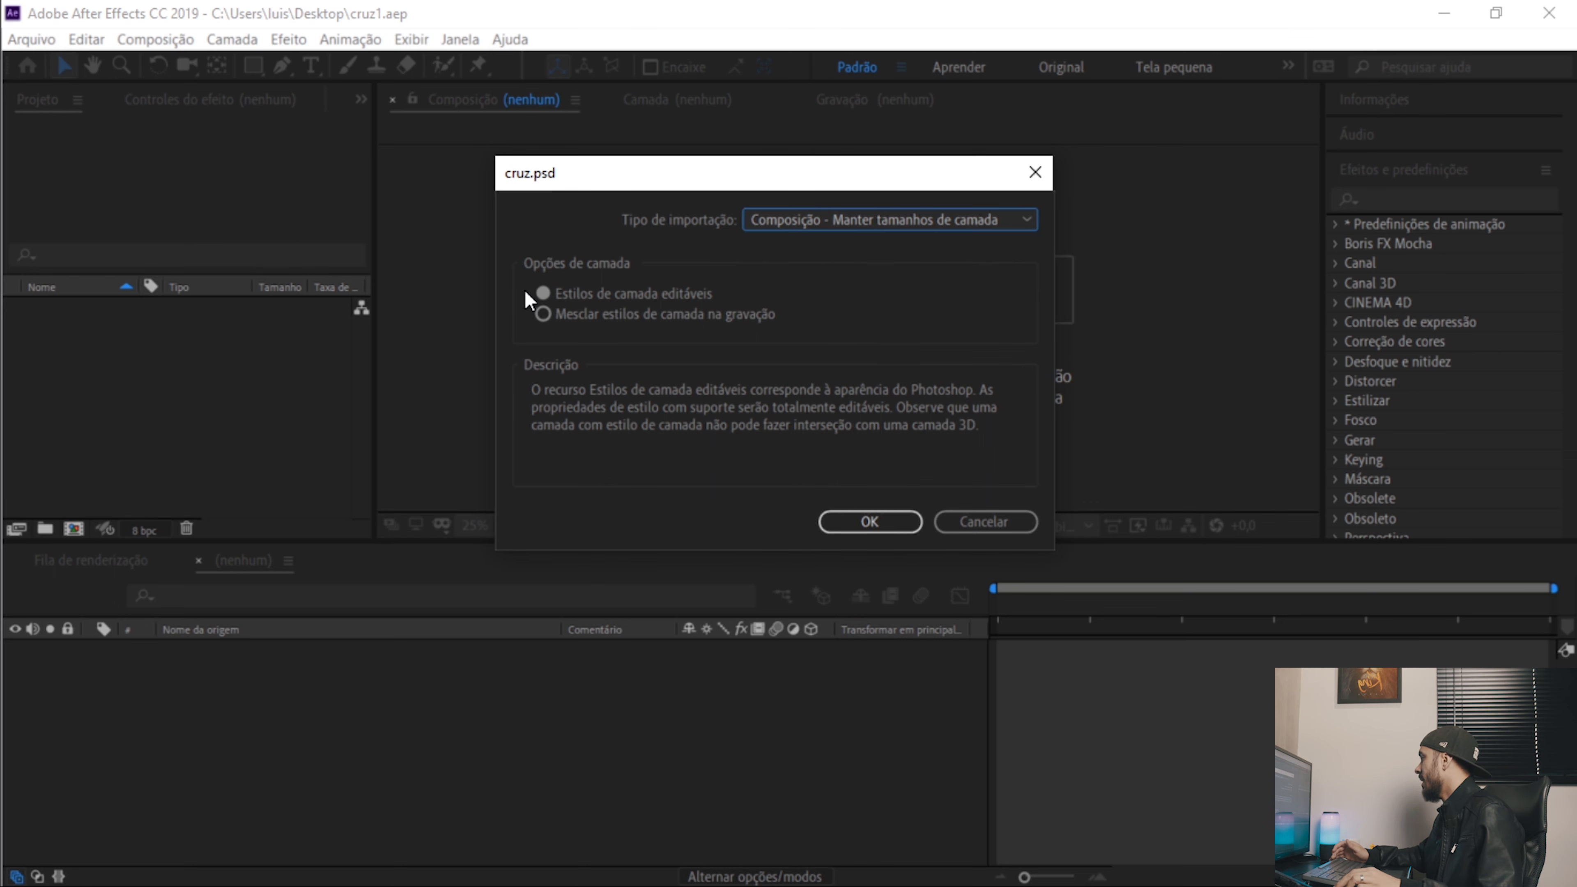
left_click(868, 522)
Open the cruz composition and set its viewer to a single view.
left_click(73, 309)
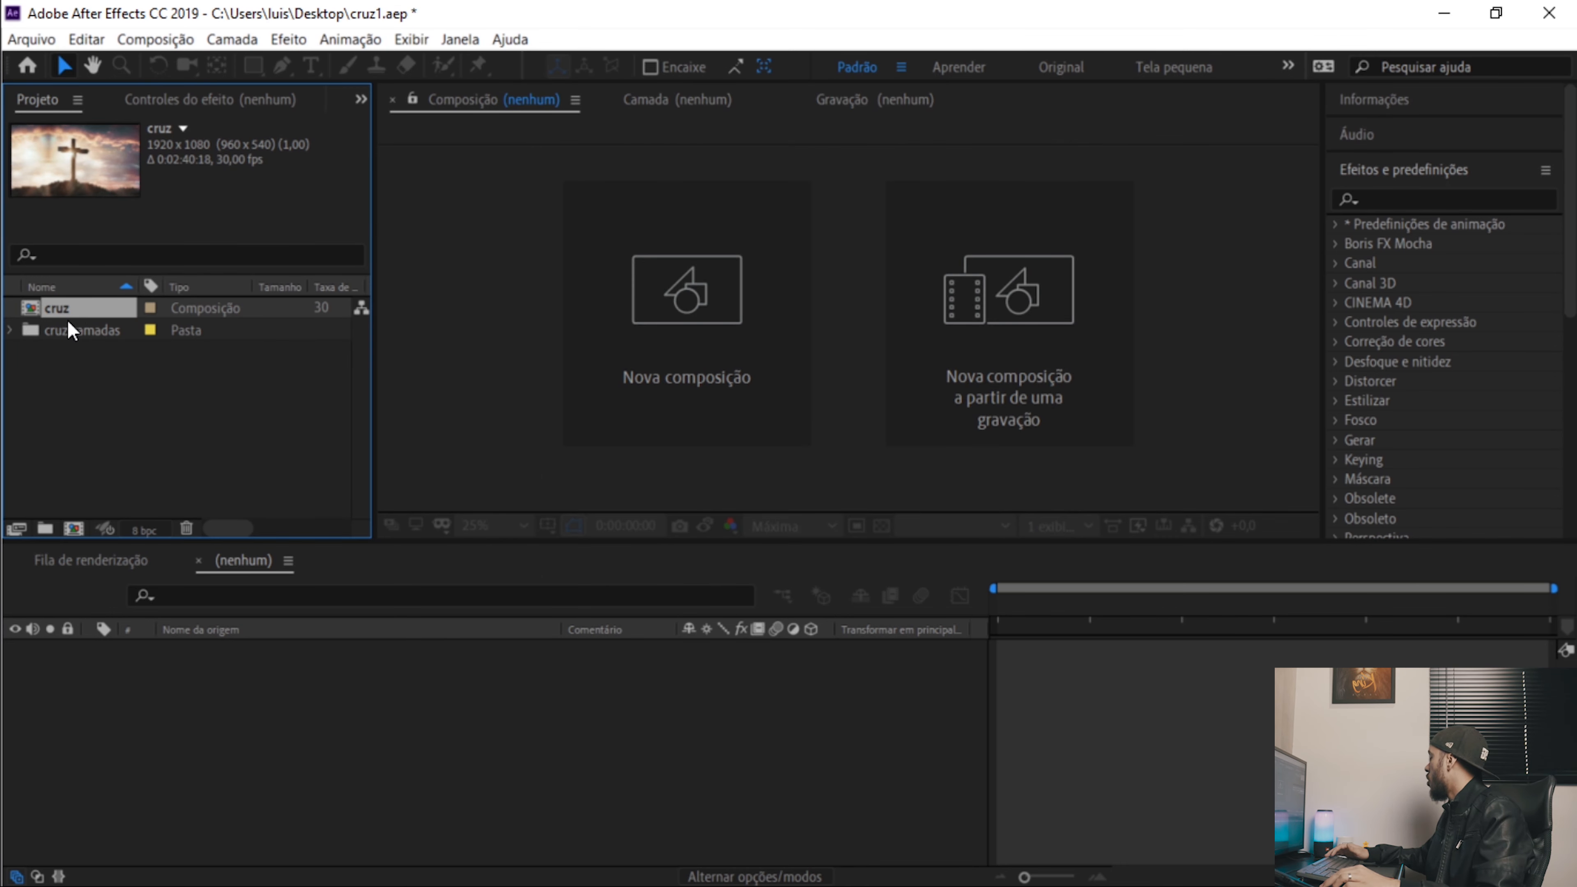
double_click(66, 315)
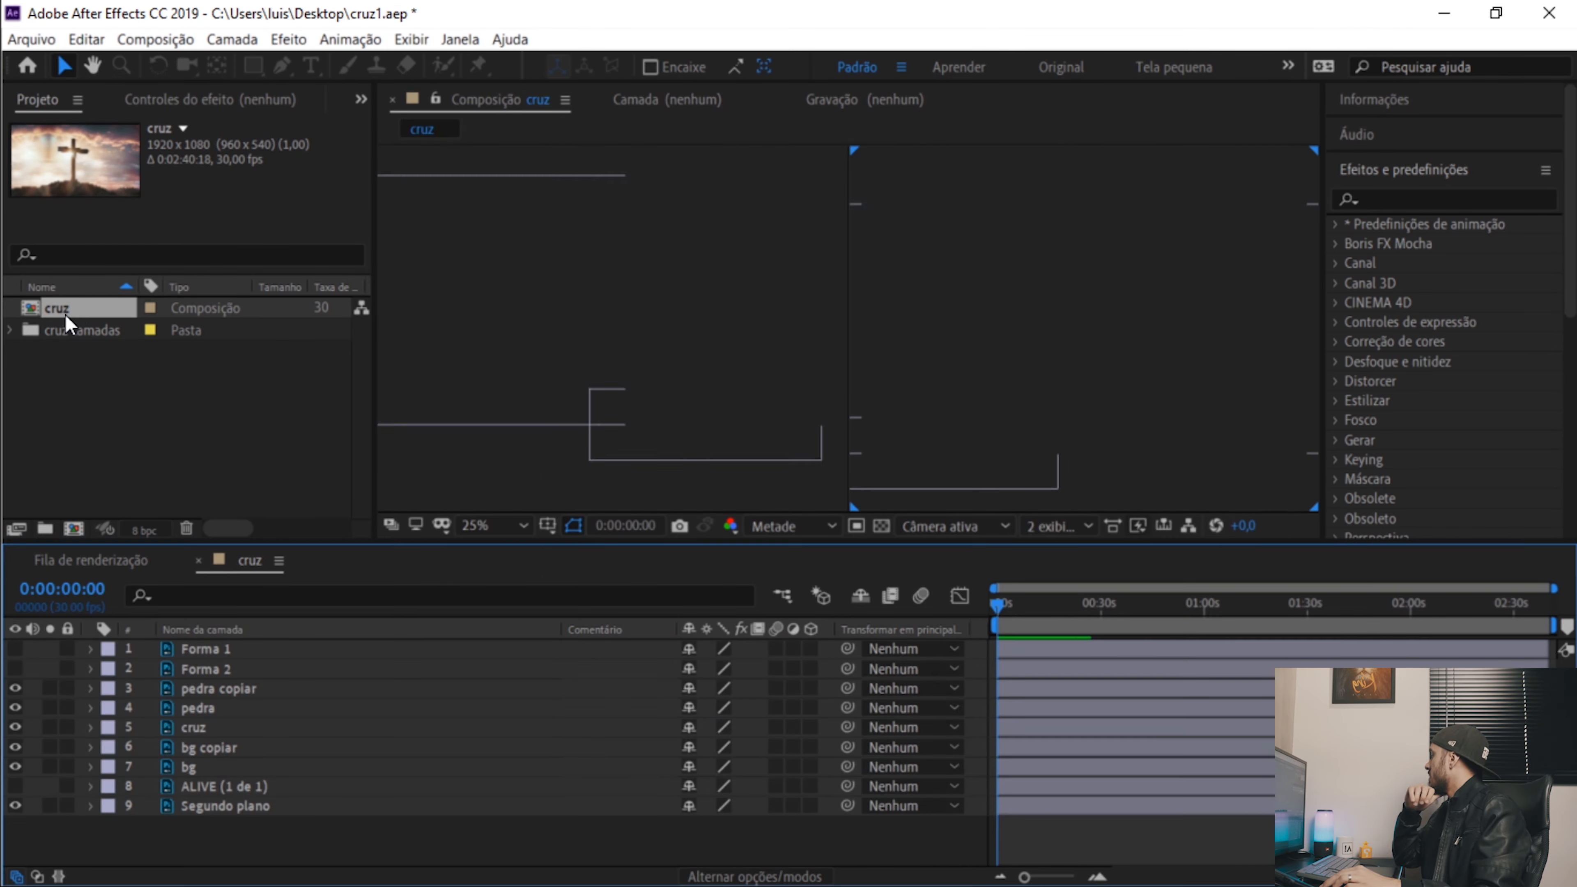
left_click(1059, 526)
left_click(1049, 547)
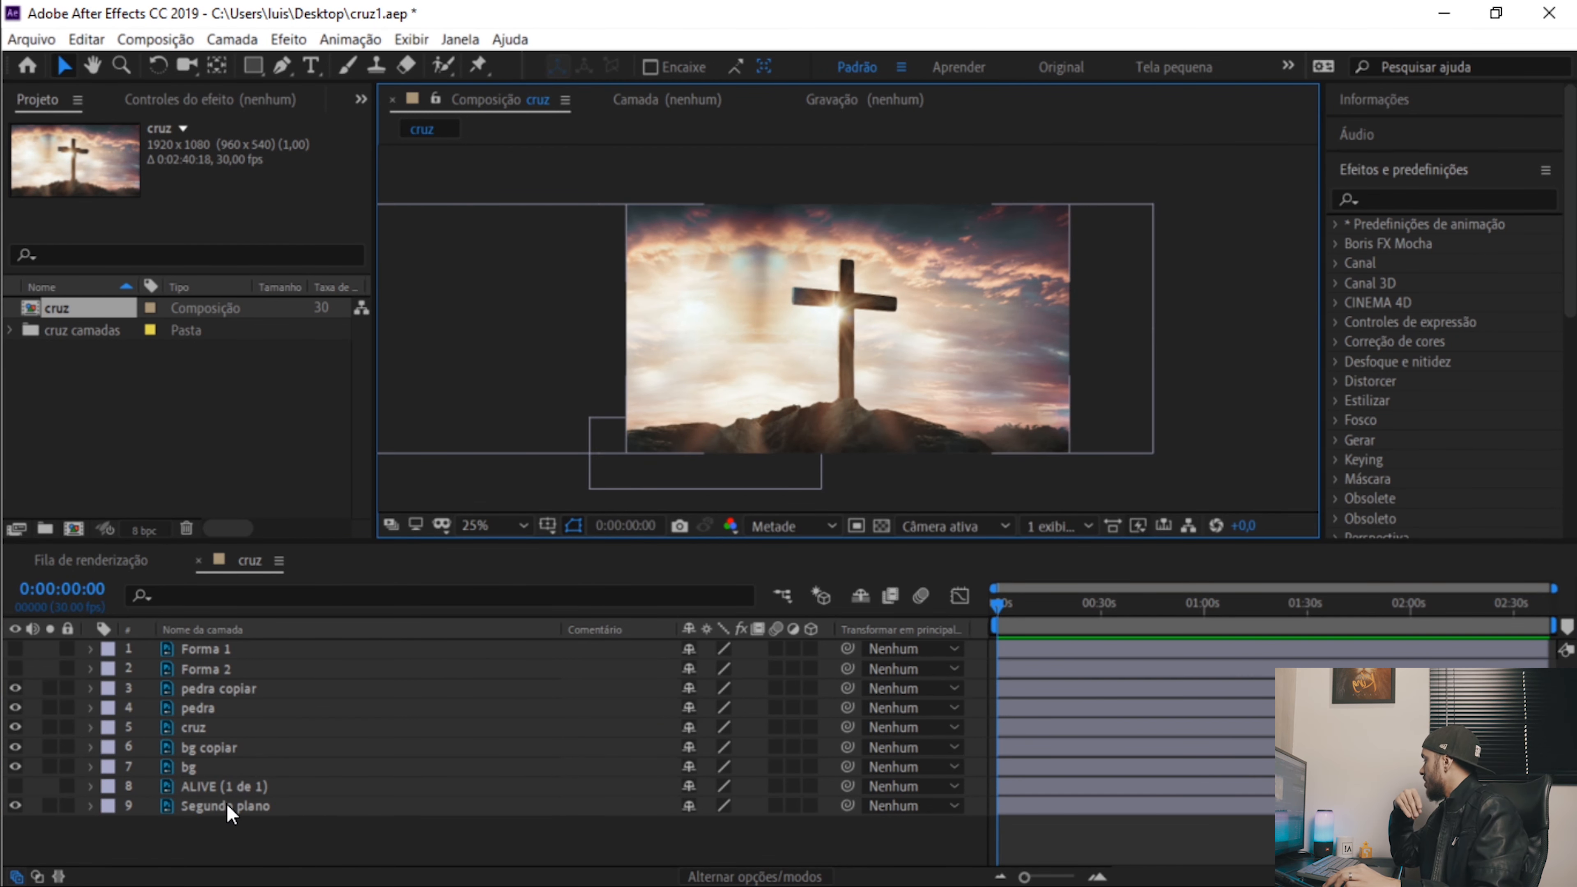
Delete the ALIVE (1 de 1), Segundo plano, Forma 1 and Forma 2 layers from the cruz composition.
left_click(222, 784)
key("Delete")
left_click(222, 787)
key("Delete")
left_click(221, 653)
key("Delete")
left_click(217, 655)
key("Delete")
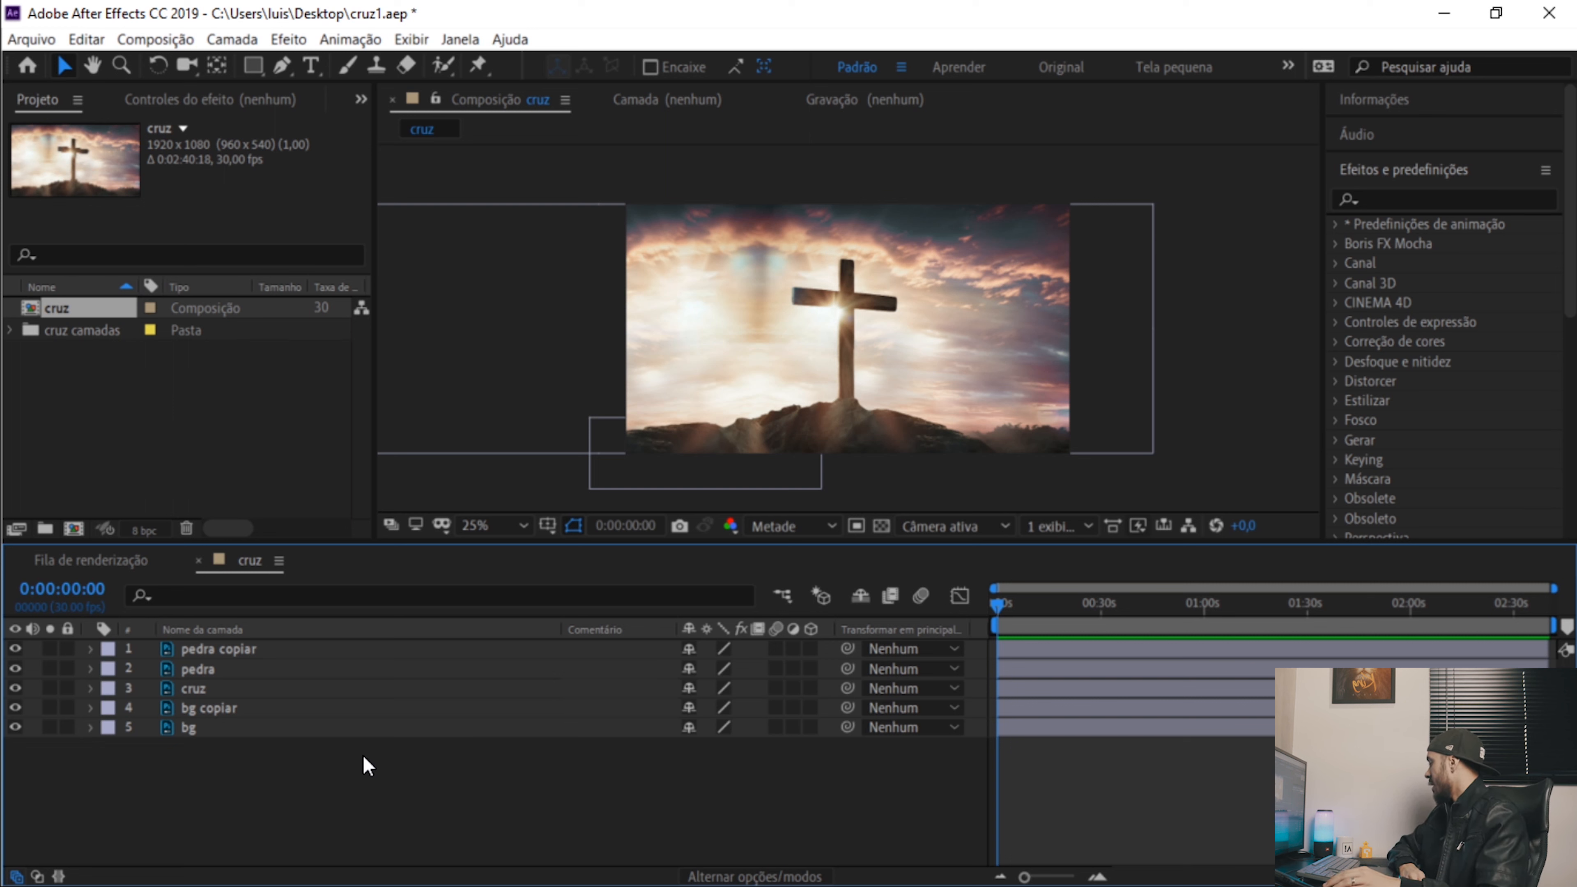
Add a two-node 35 mm camera named Câmera 1 to the composition and dismiss the 2D layer warning.
right_click(376, 795)
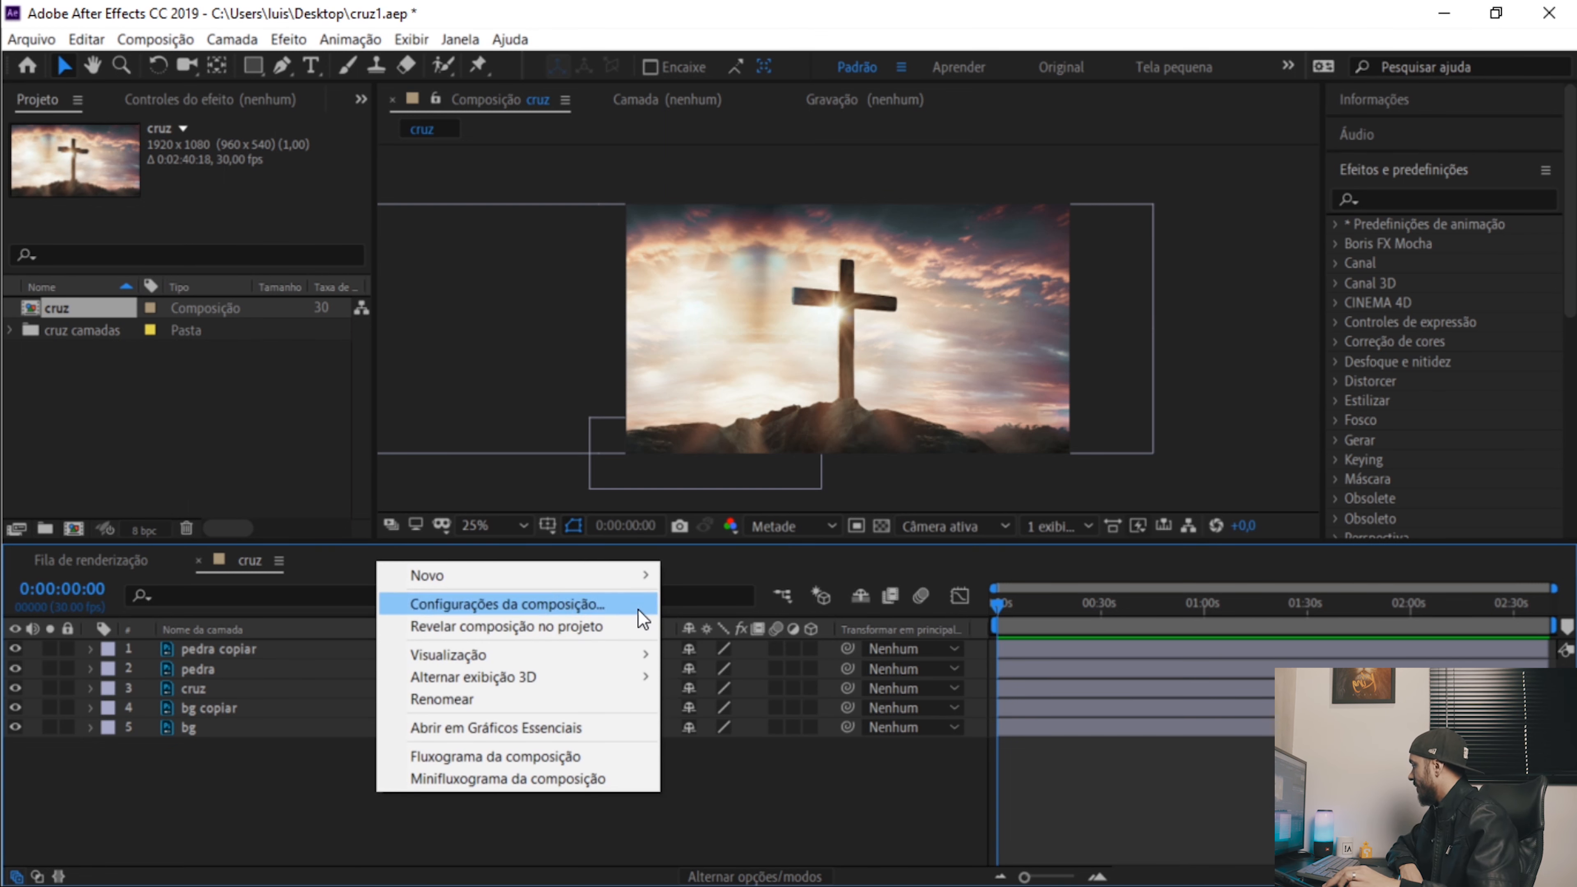
mouse_move(621, 576)
left_click(739, 670)
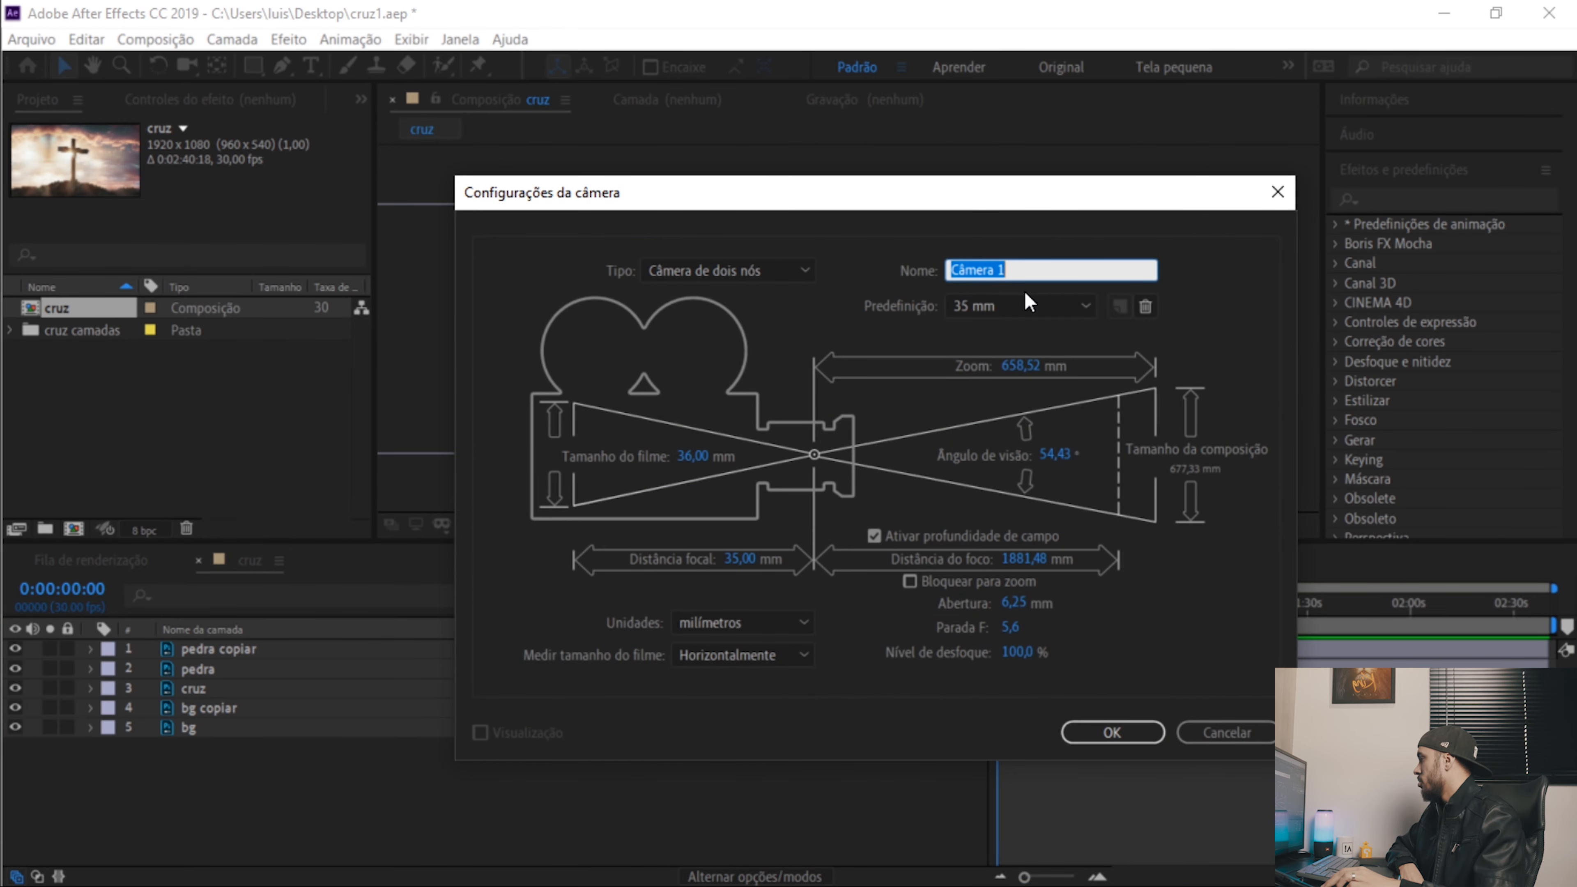
left_click(1114, 732)
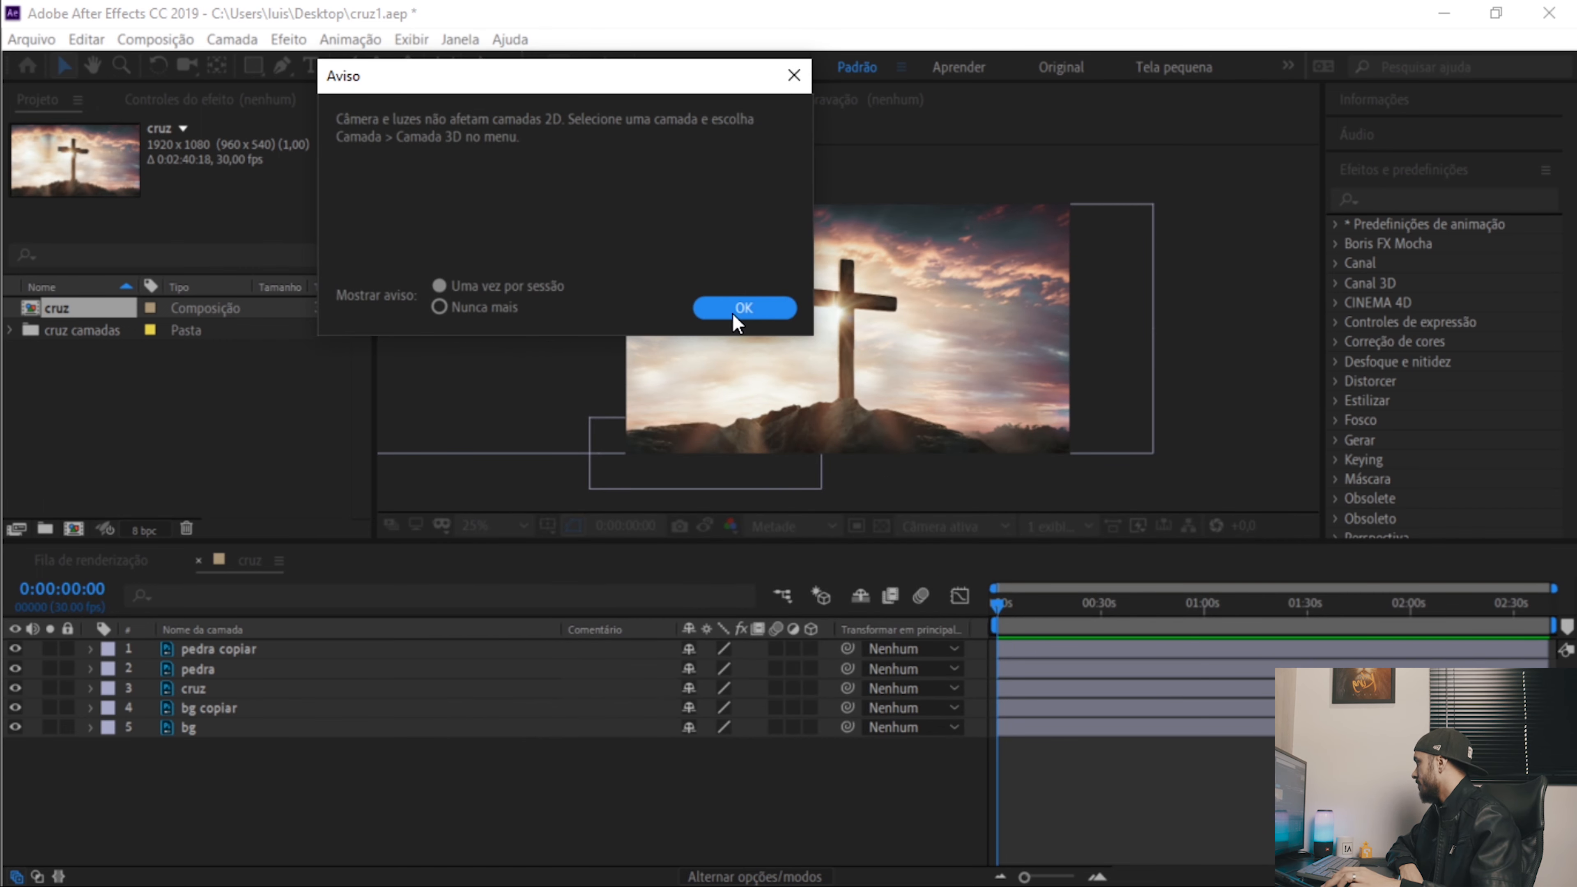
left_click(737, 309)
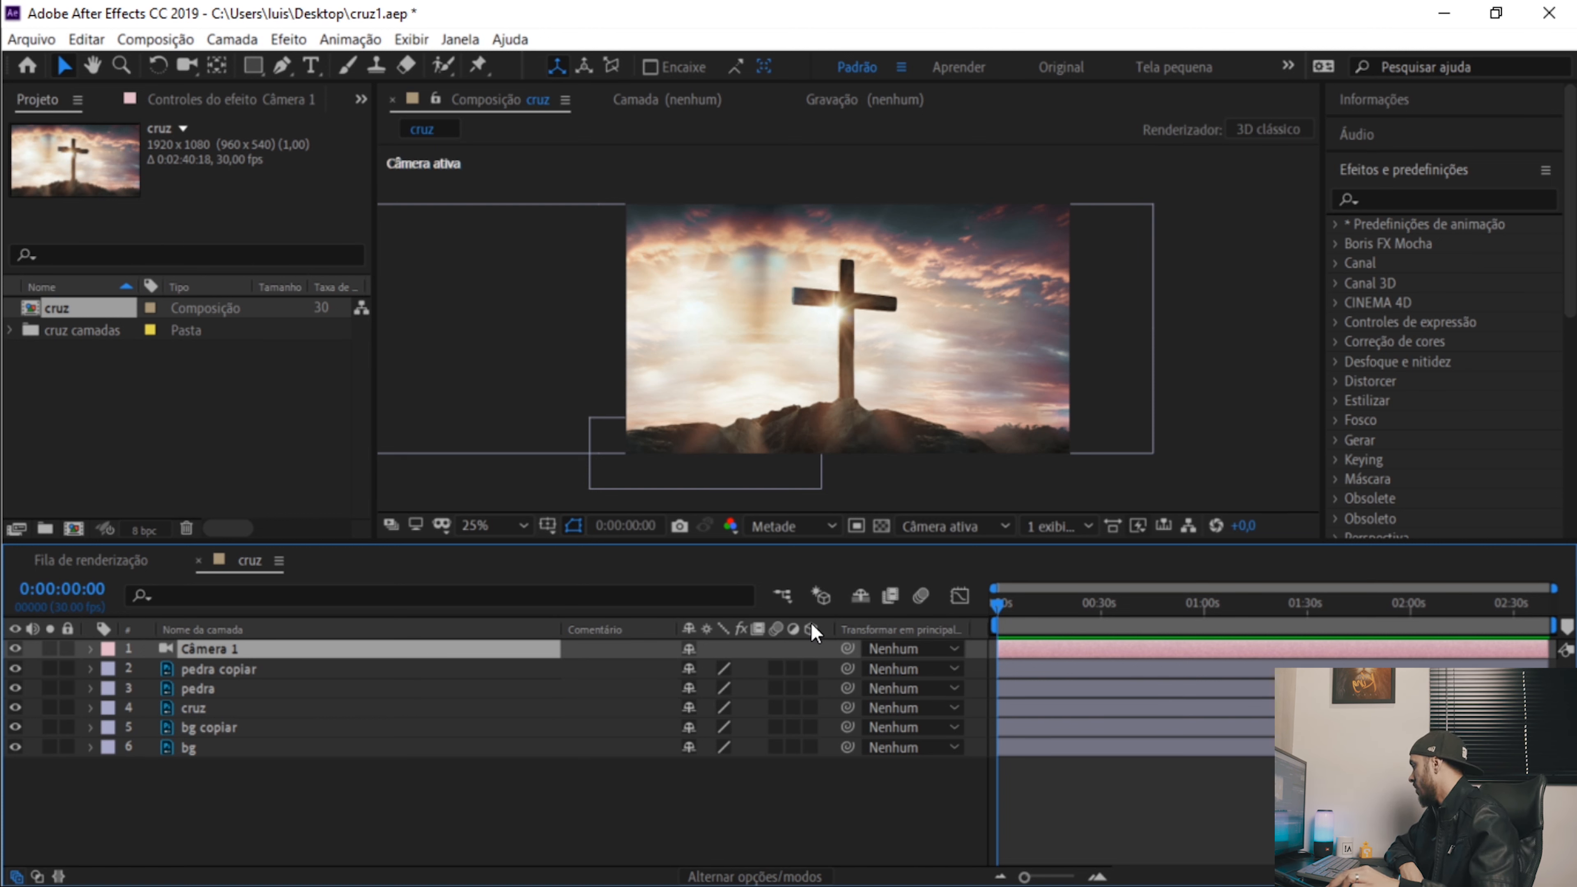
Turn on the 3D switch for the pedra copiar, pedra, cruz, bg copiar and bg layers.
left_click_drag(811, 664, 810, 746)
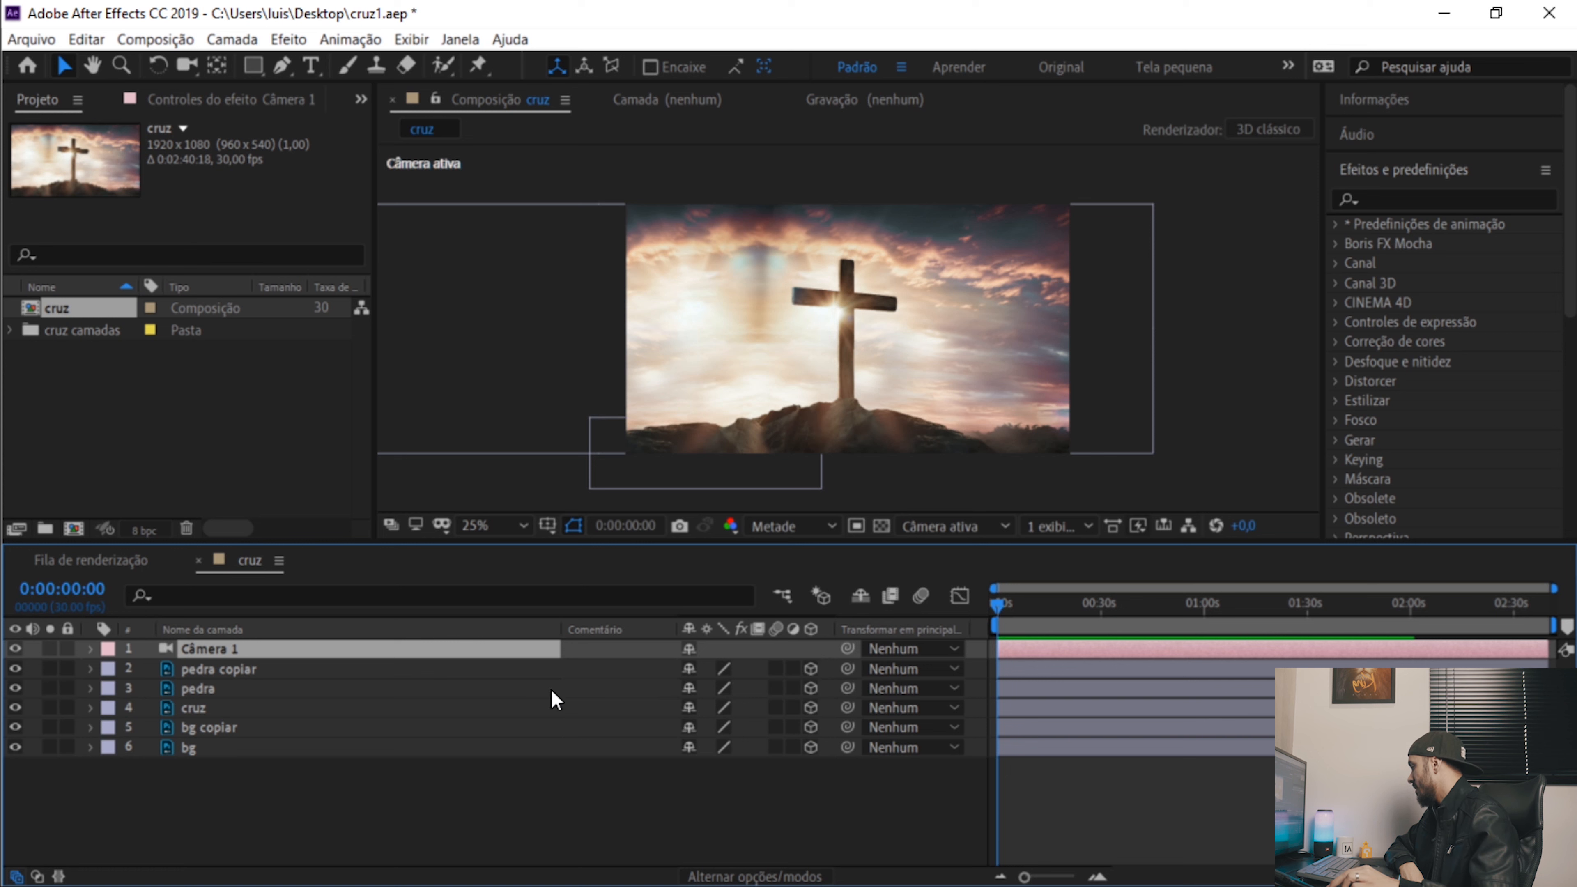
left_click(776, 877)
left_click(775, 877)
left_click(775, 877)
left_click(776, 878)
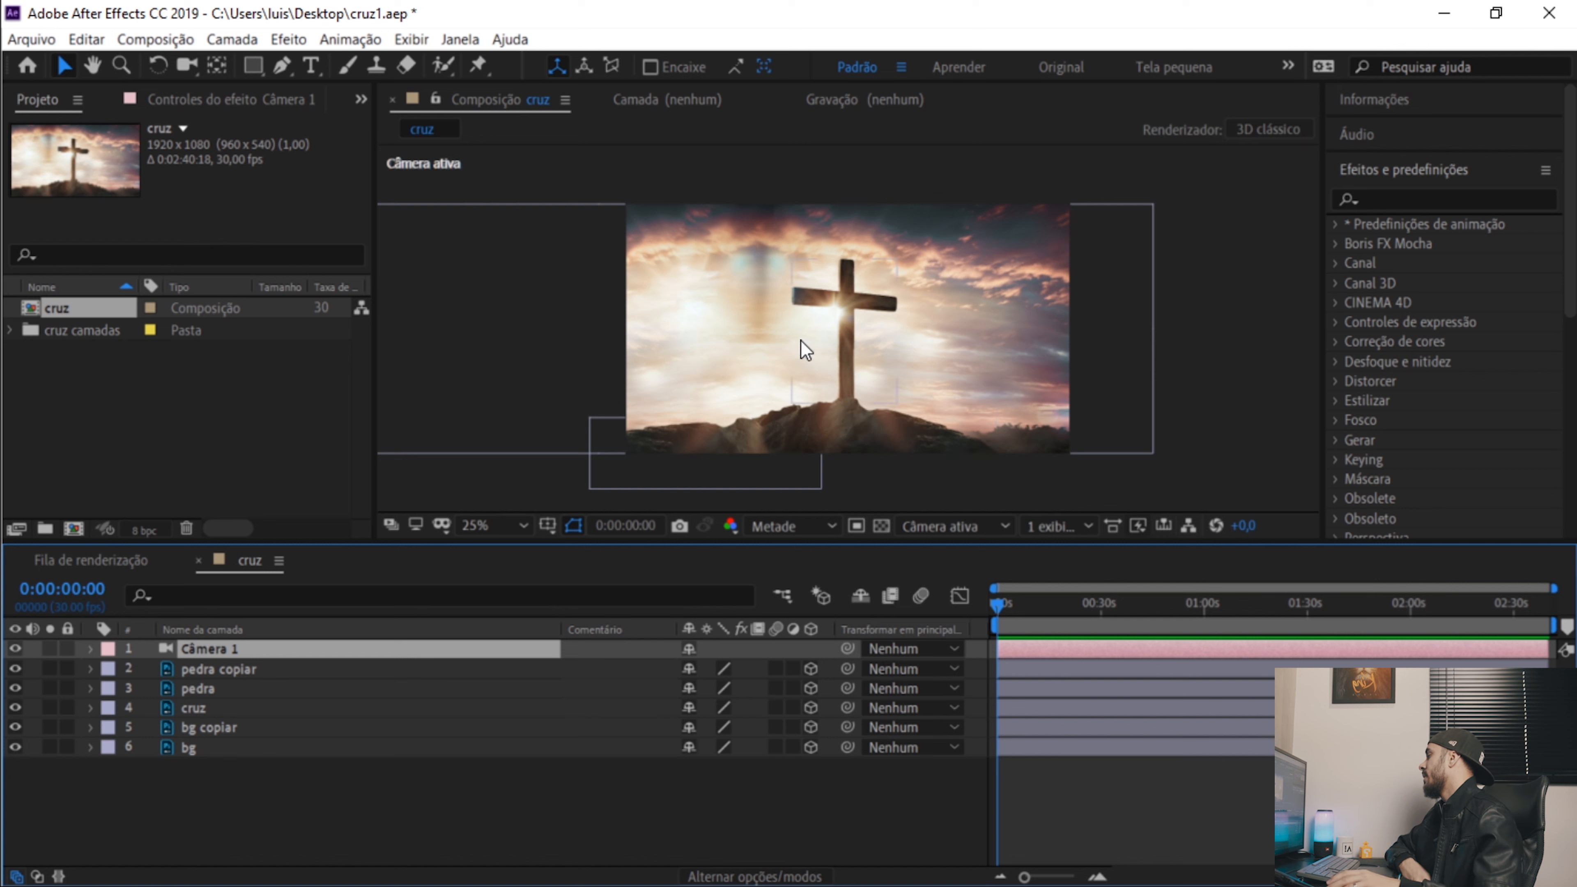
Split the viewer into two side-by-side views and change the Superior view to Exibição personalizada 1.
left_click(1064, 529)
left_click(1089, 573)
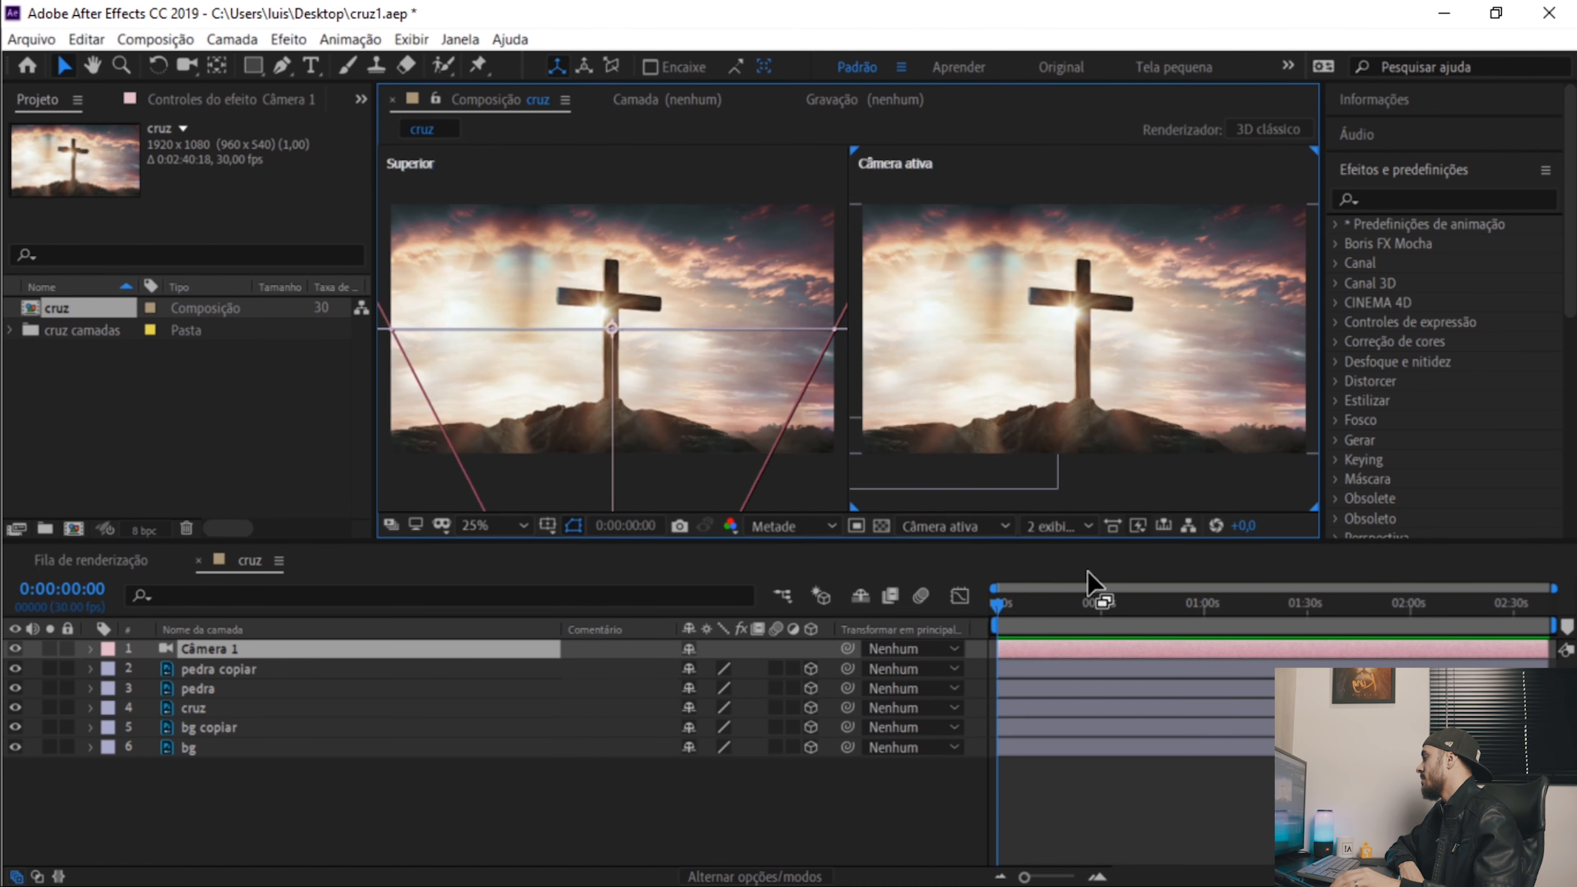
left_click(1076, 536)
left_click(1075, 536)
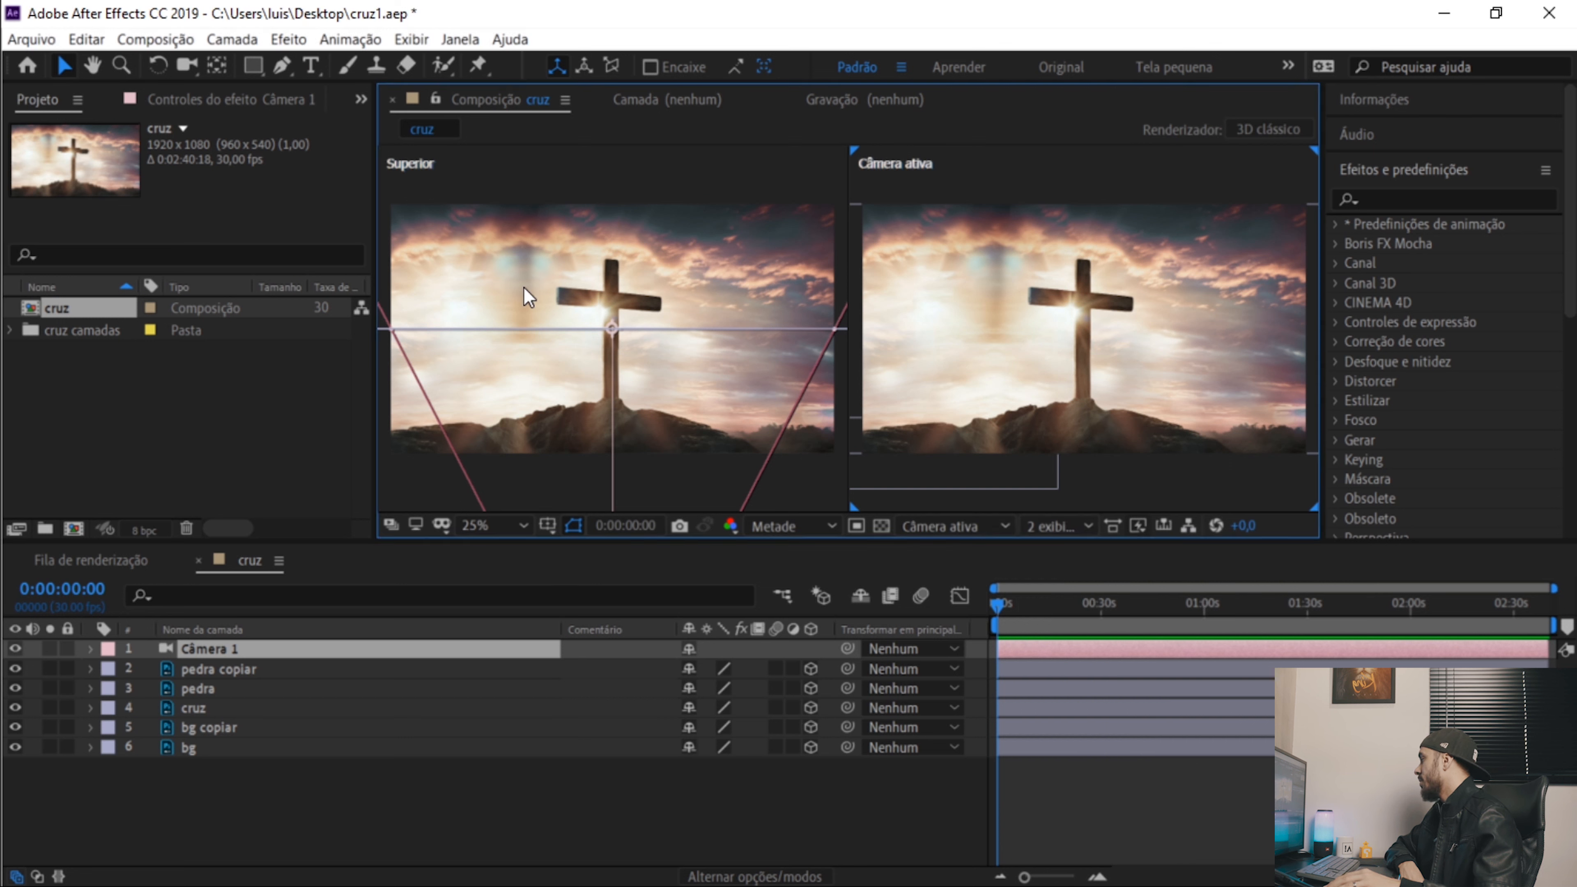
left_click(697, 184)
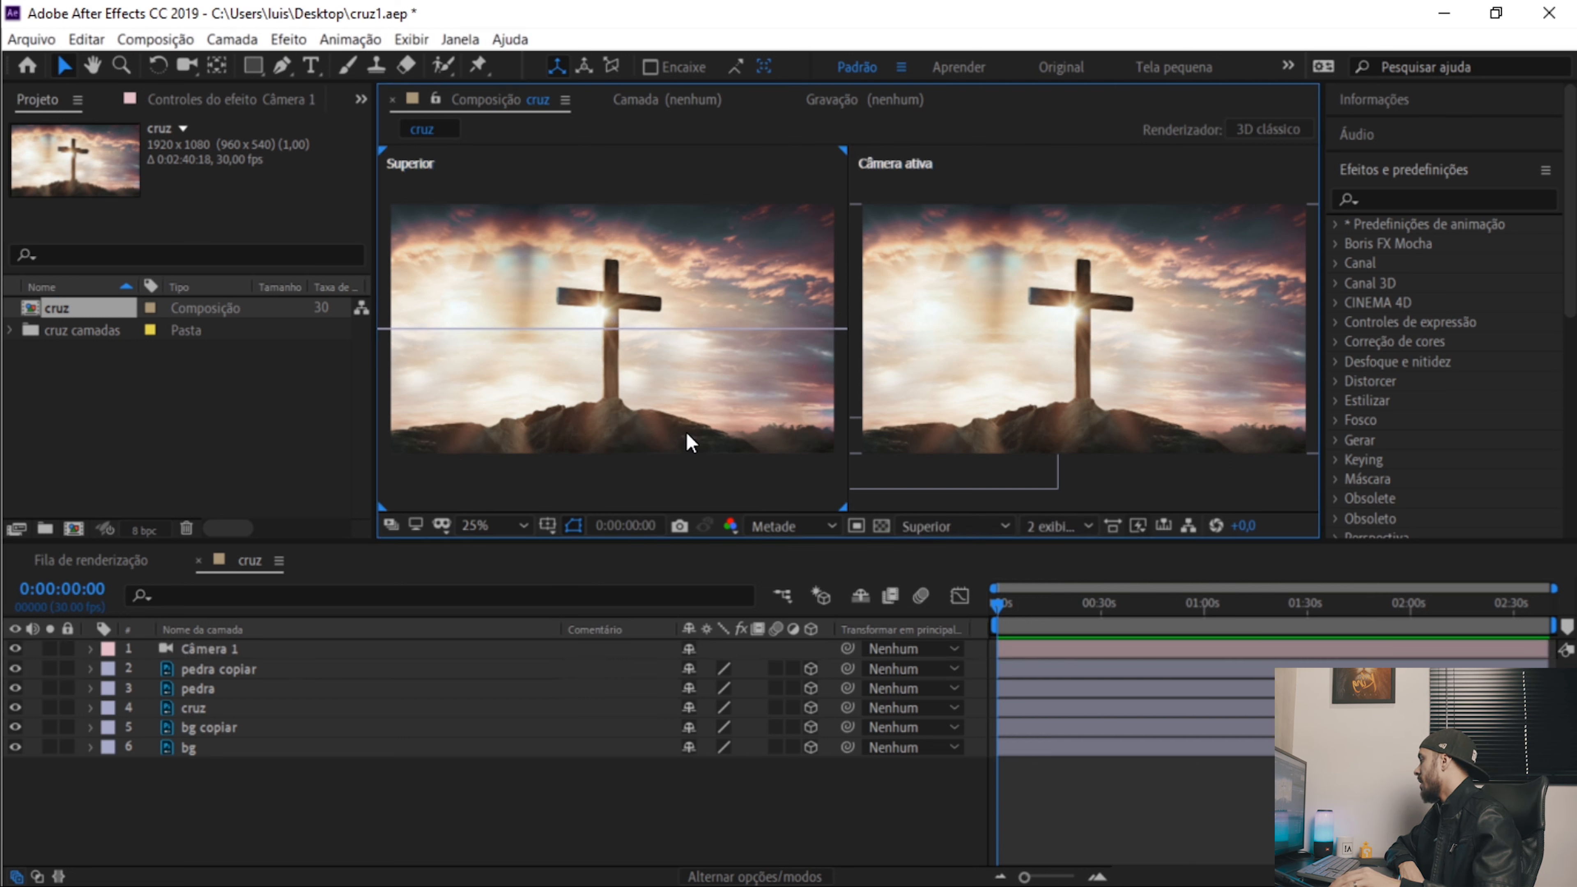
left_click(937, 526)
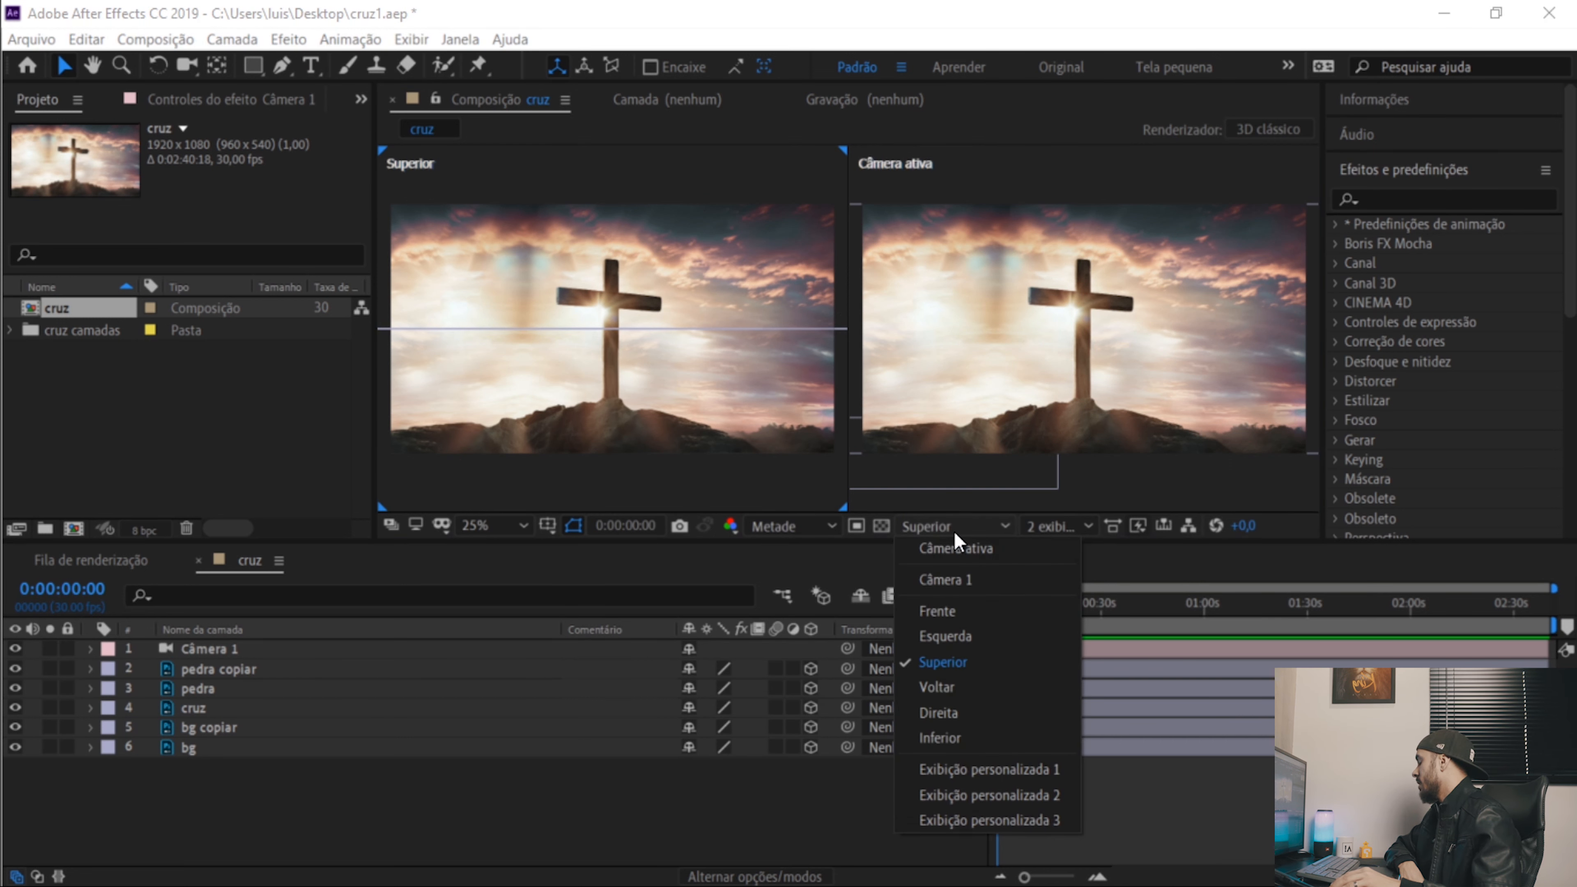
left_click(1019, 770)
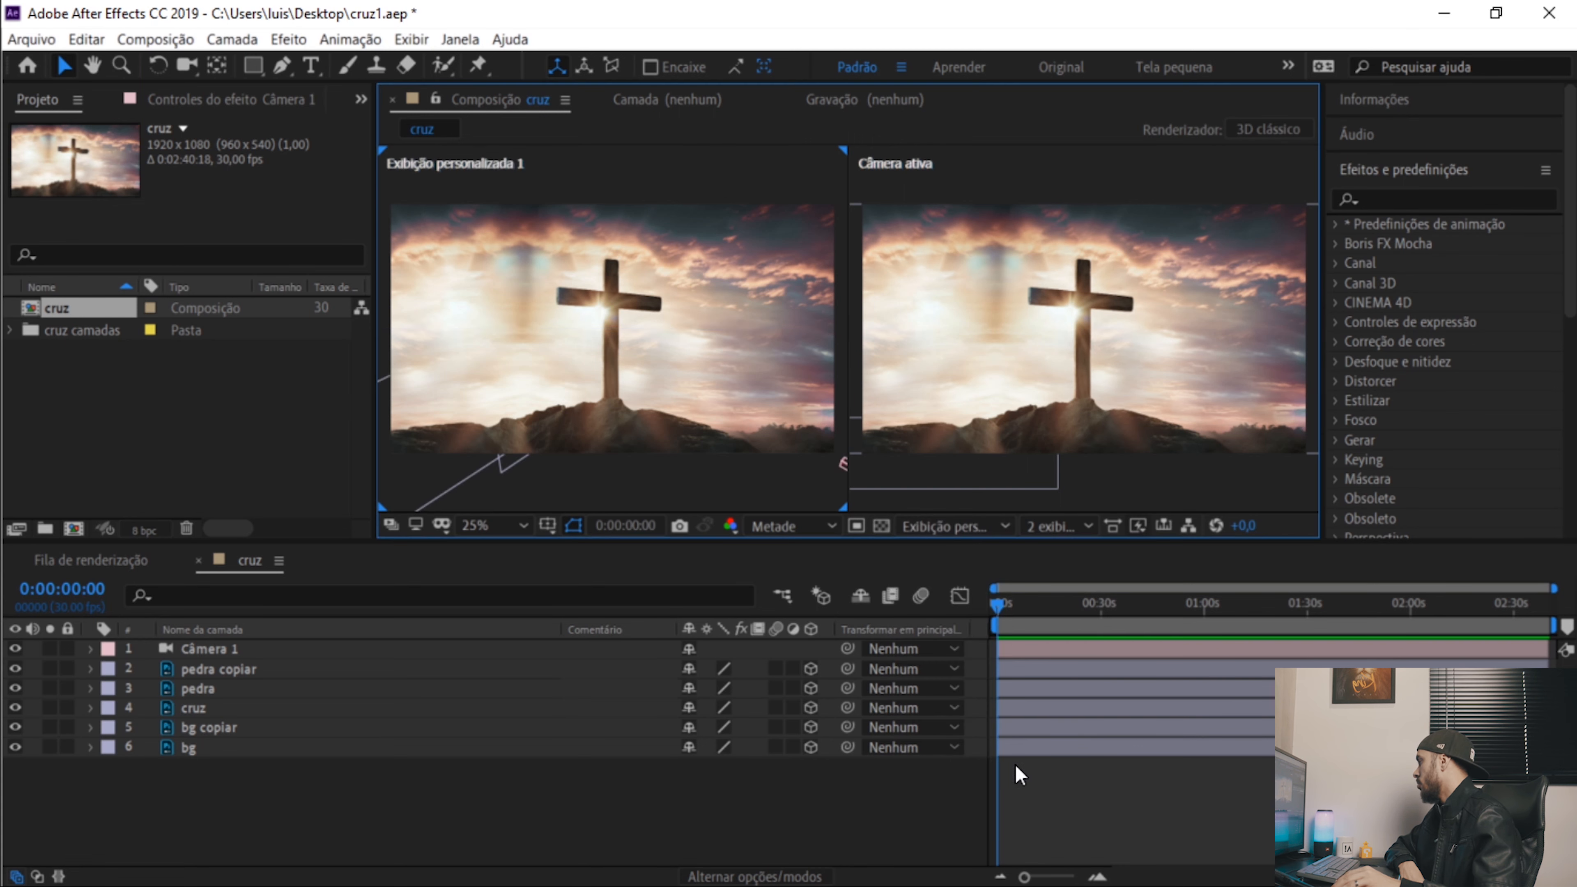
Select Câmera 1 in the custom view and try moving it along its axes.
scroll(605, 364, "down", 2)
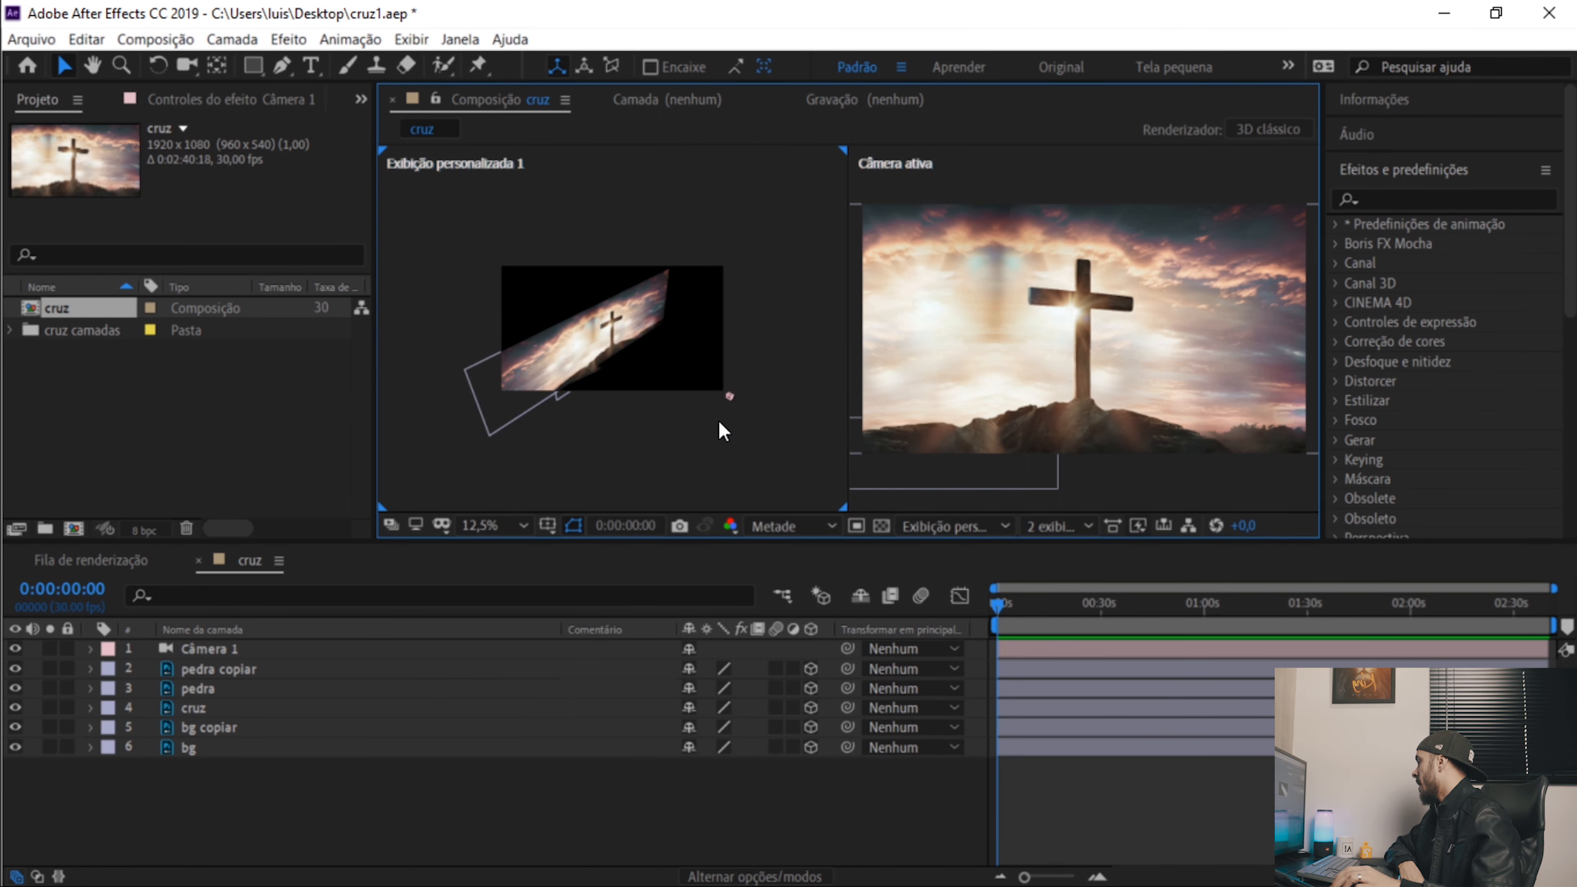
left_click(733, 392)
scroll(774, 445, "up", 2)
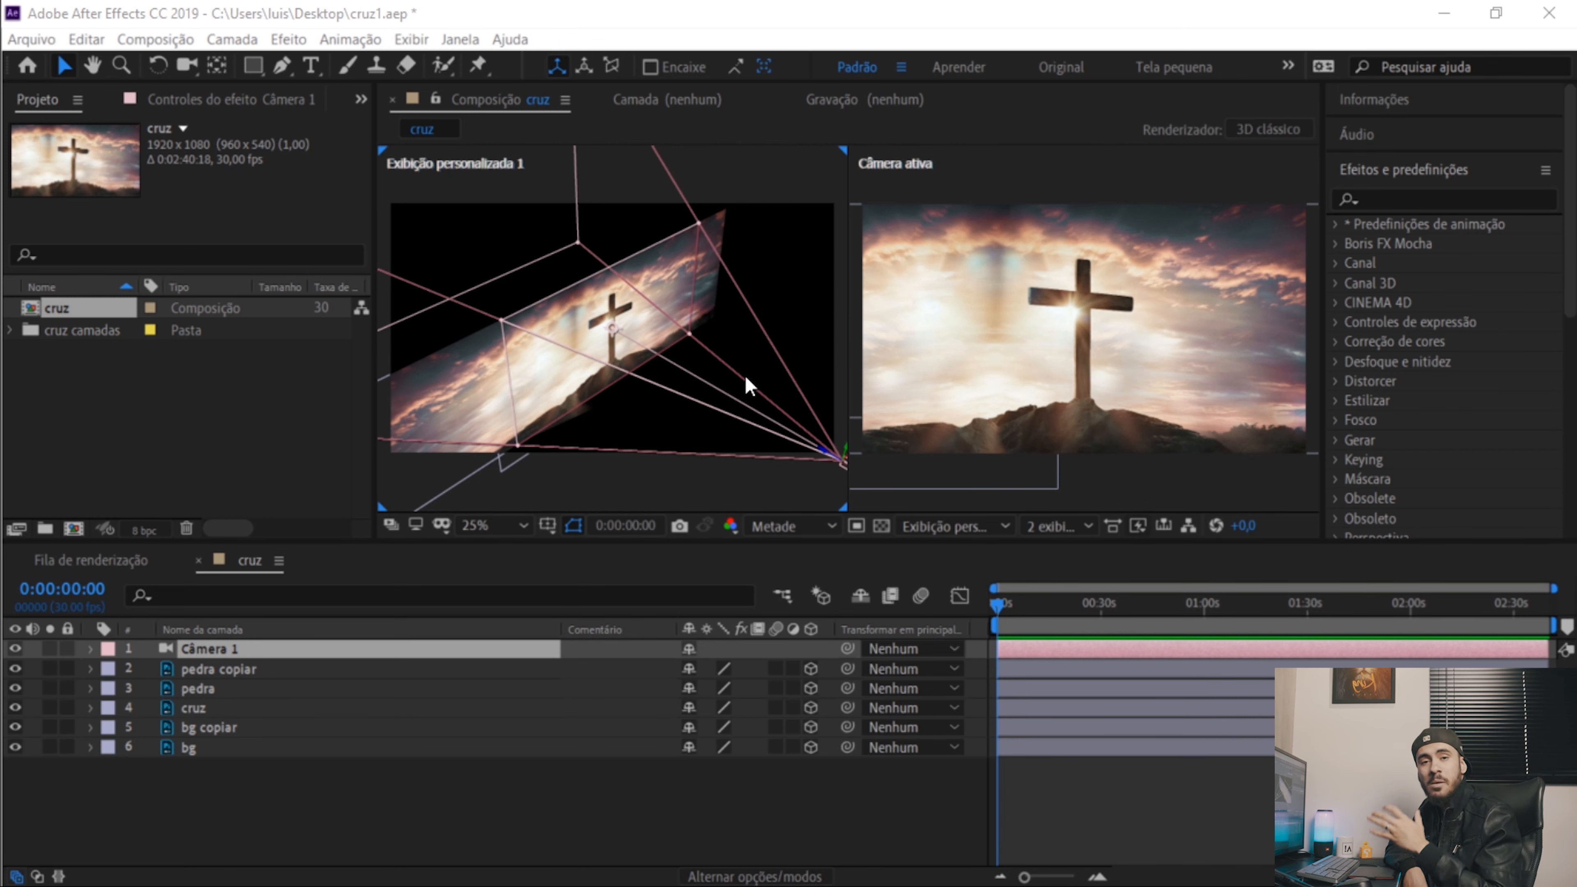
scroll(711, 395, "down", 1)
scroll(781, 438, "up", 2)
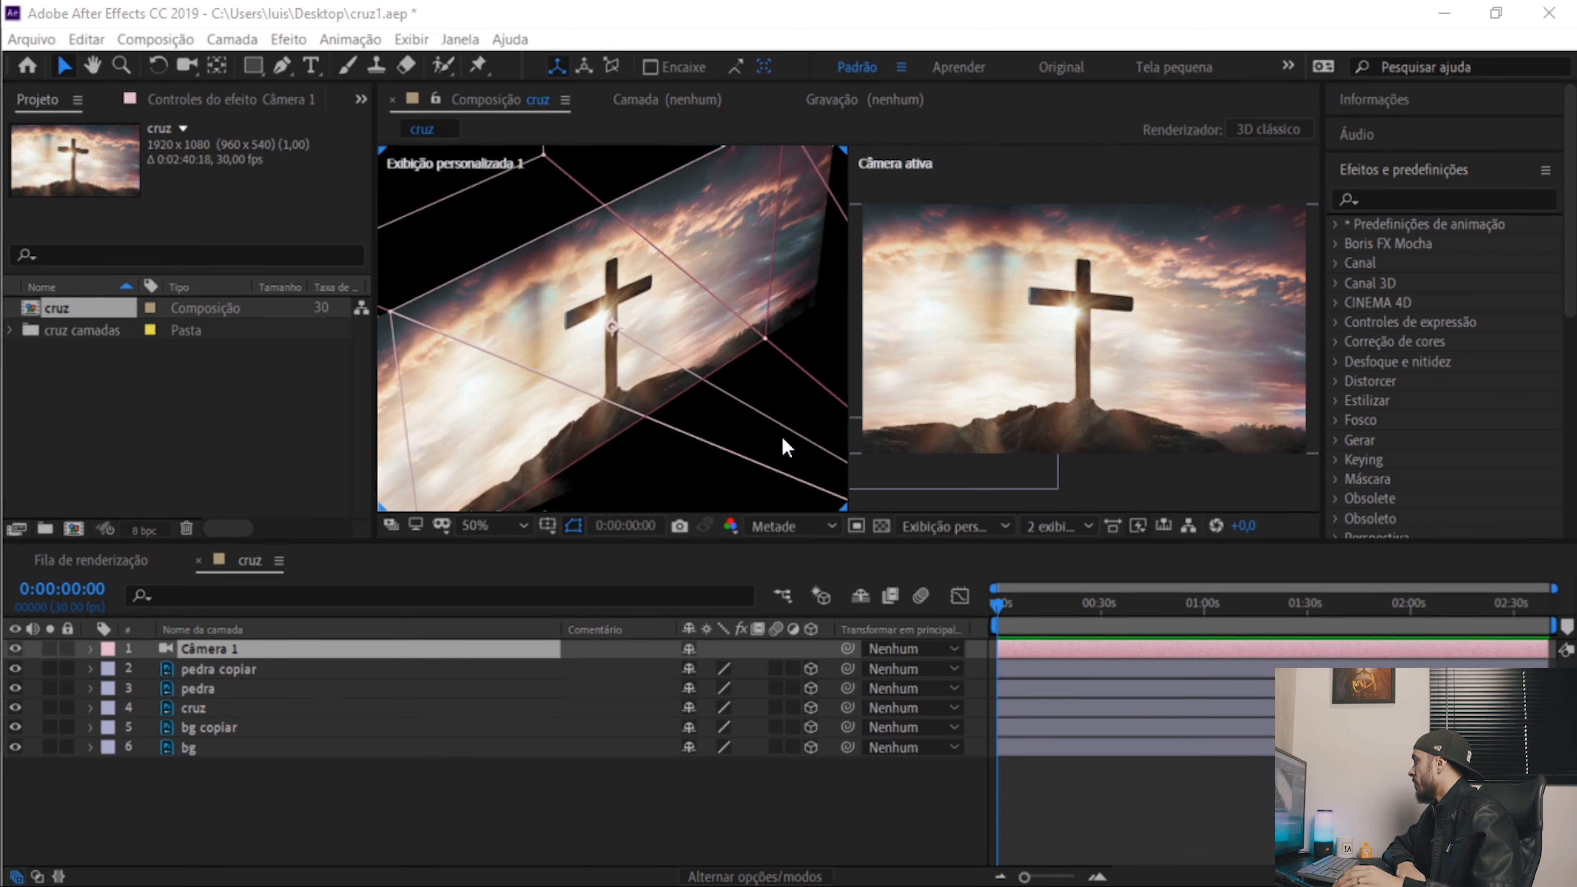
scroll(782, 438, "down", 1)
left_click_drag(819, 459, 772, 445)
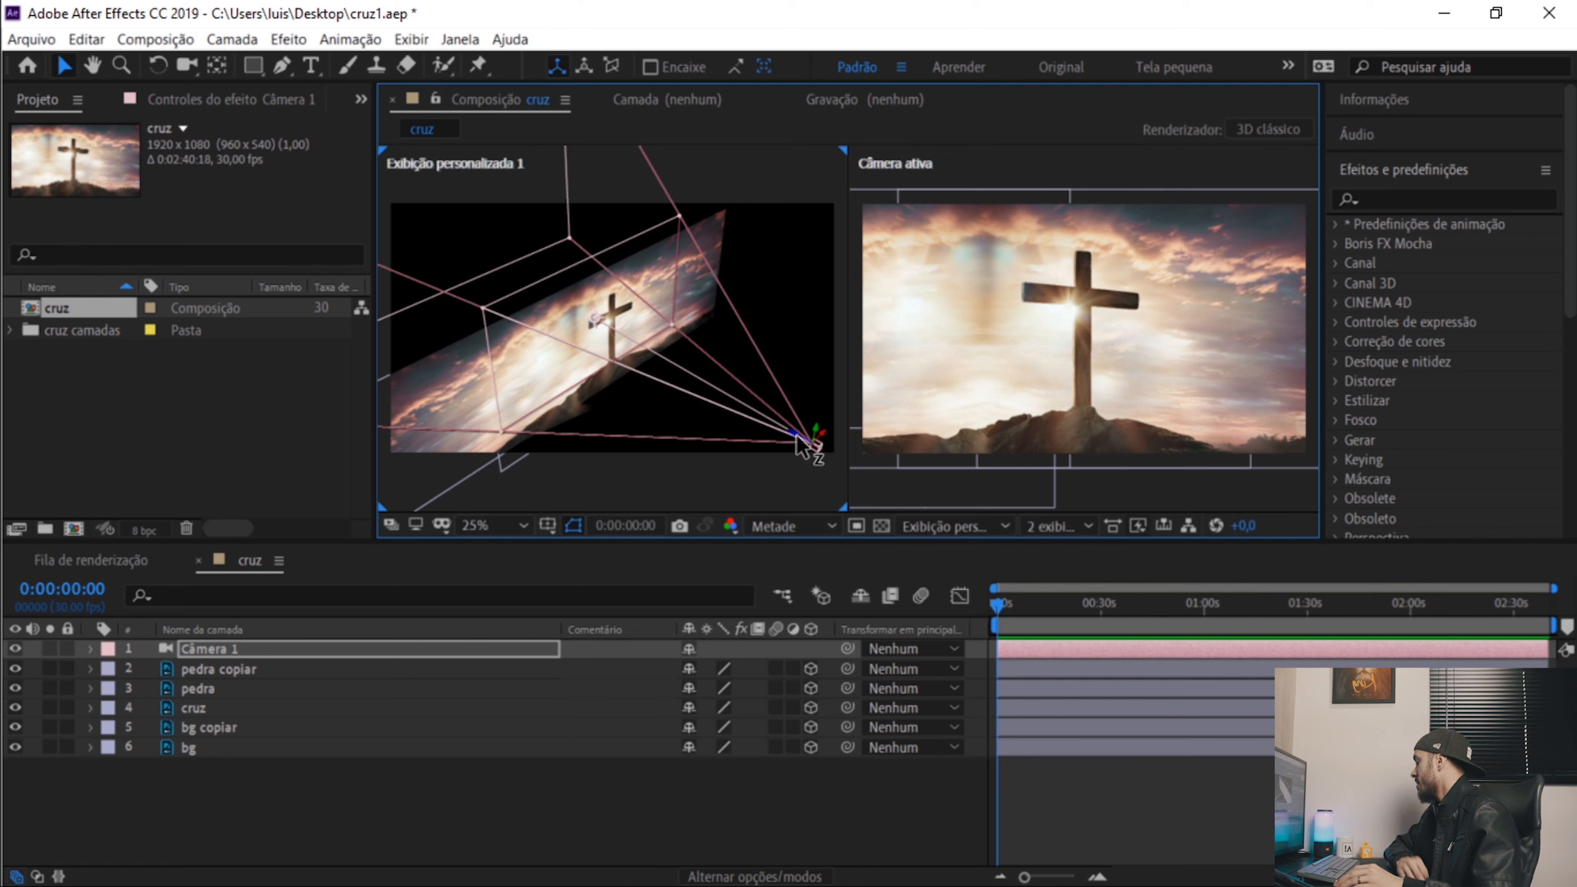
left_click_drag(803, 430, 787, 399)
scroll(651, 413, "down", 1)
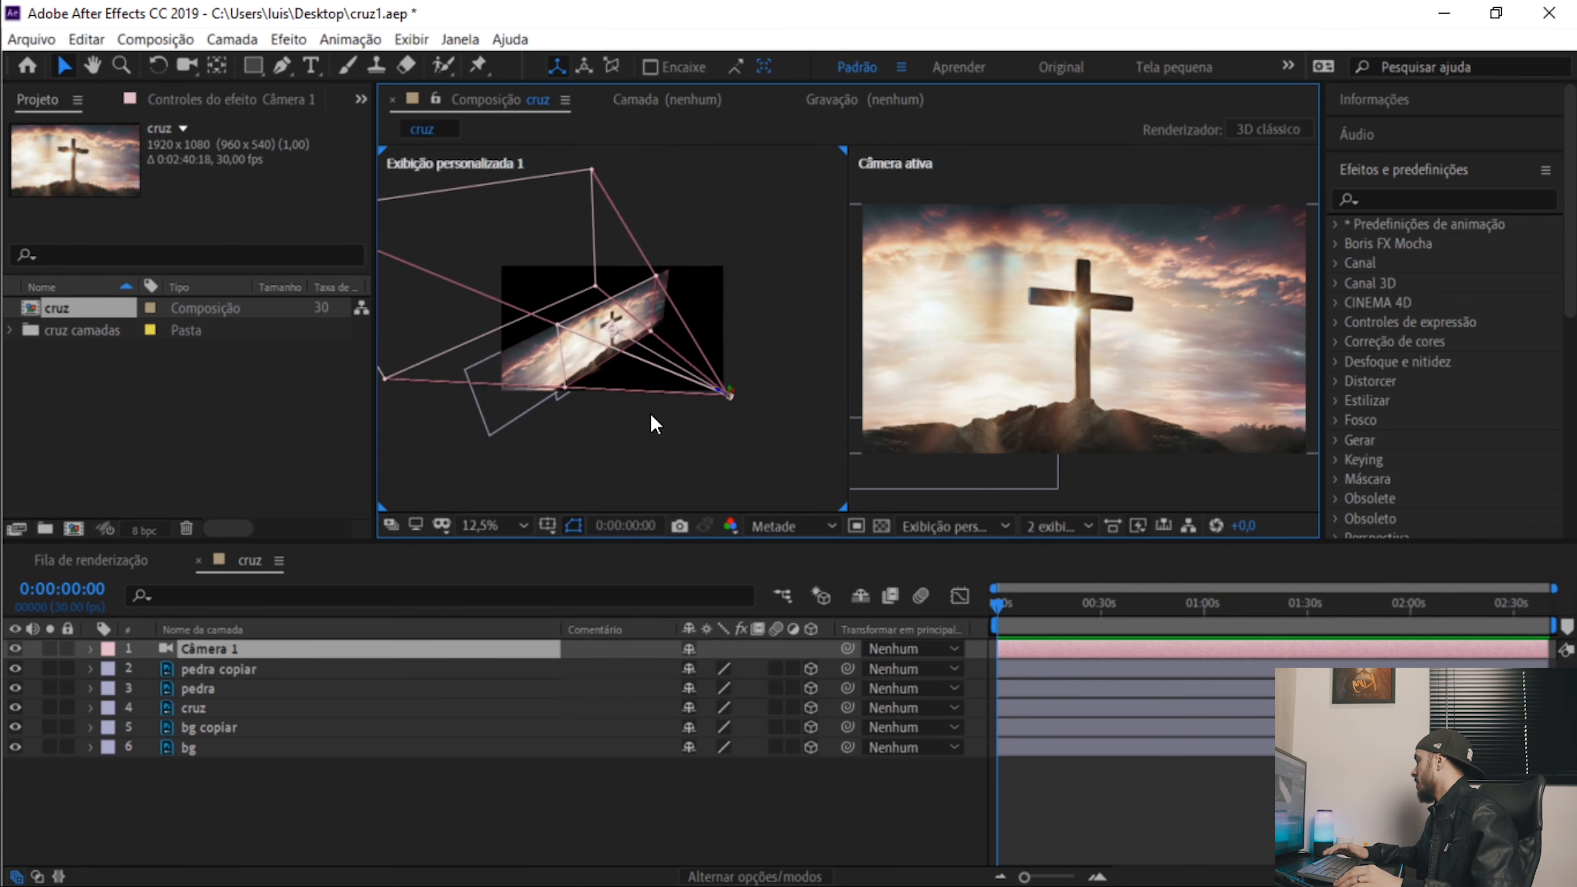
Reveal the position and rotation properties of Câmera 1 in the timeline.
left_click(374, 833)
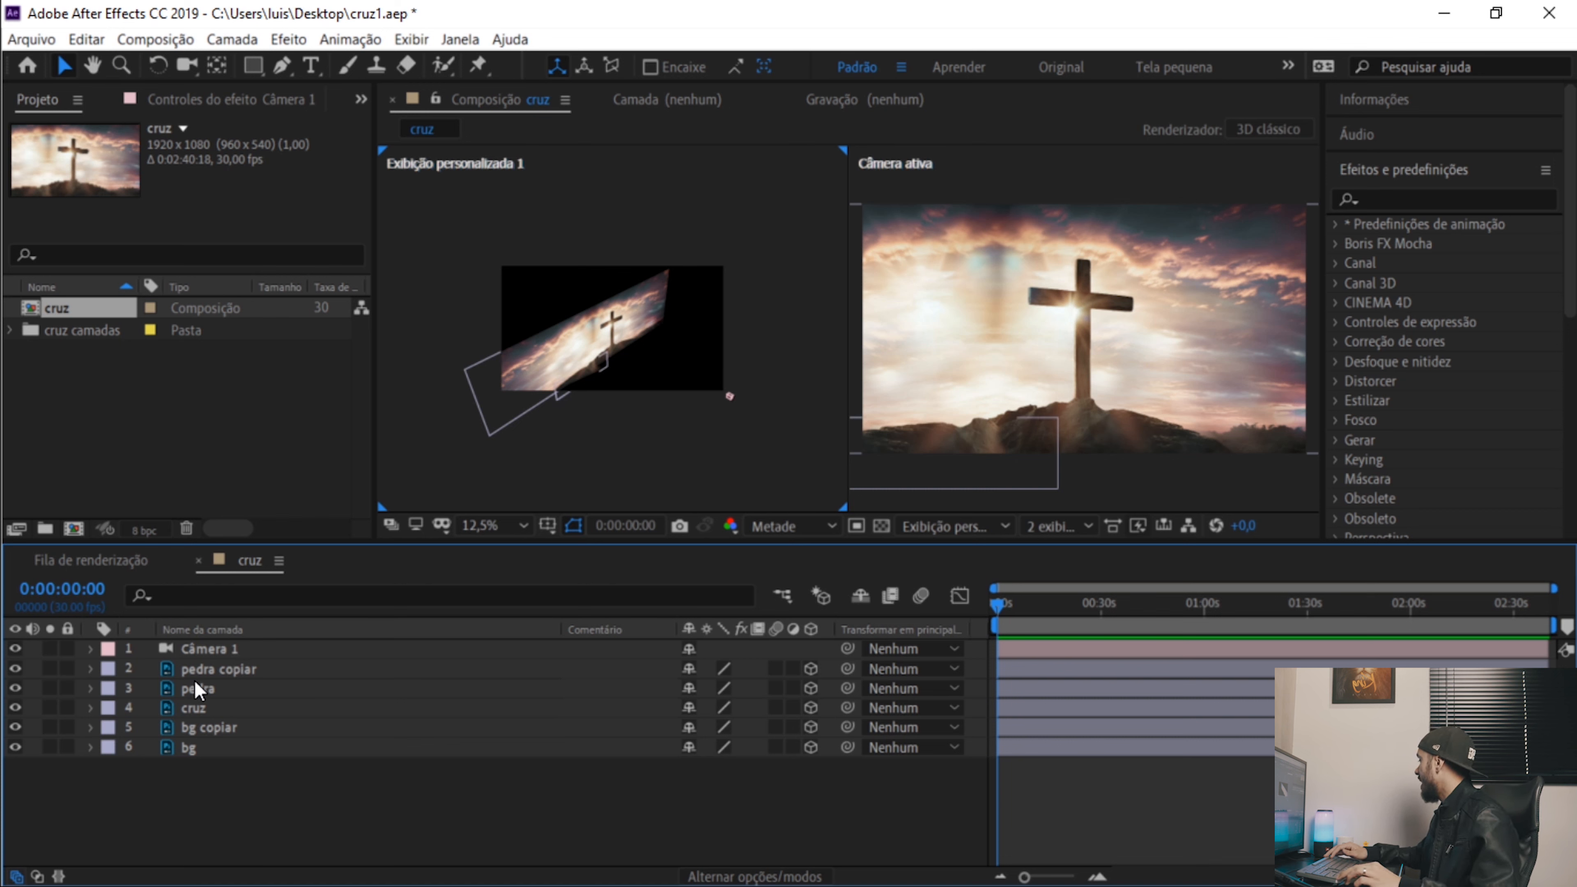
left_click(205, 653)
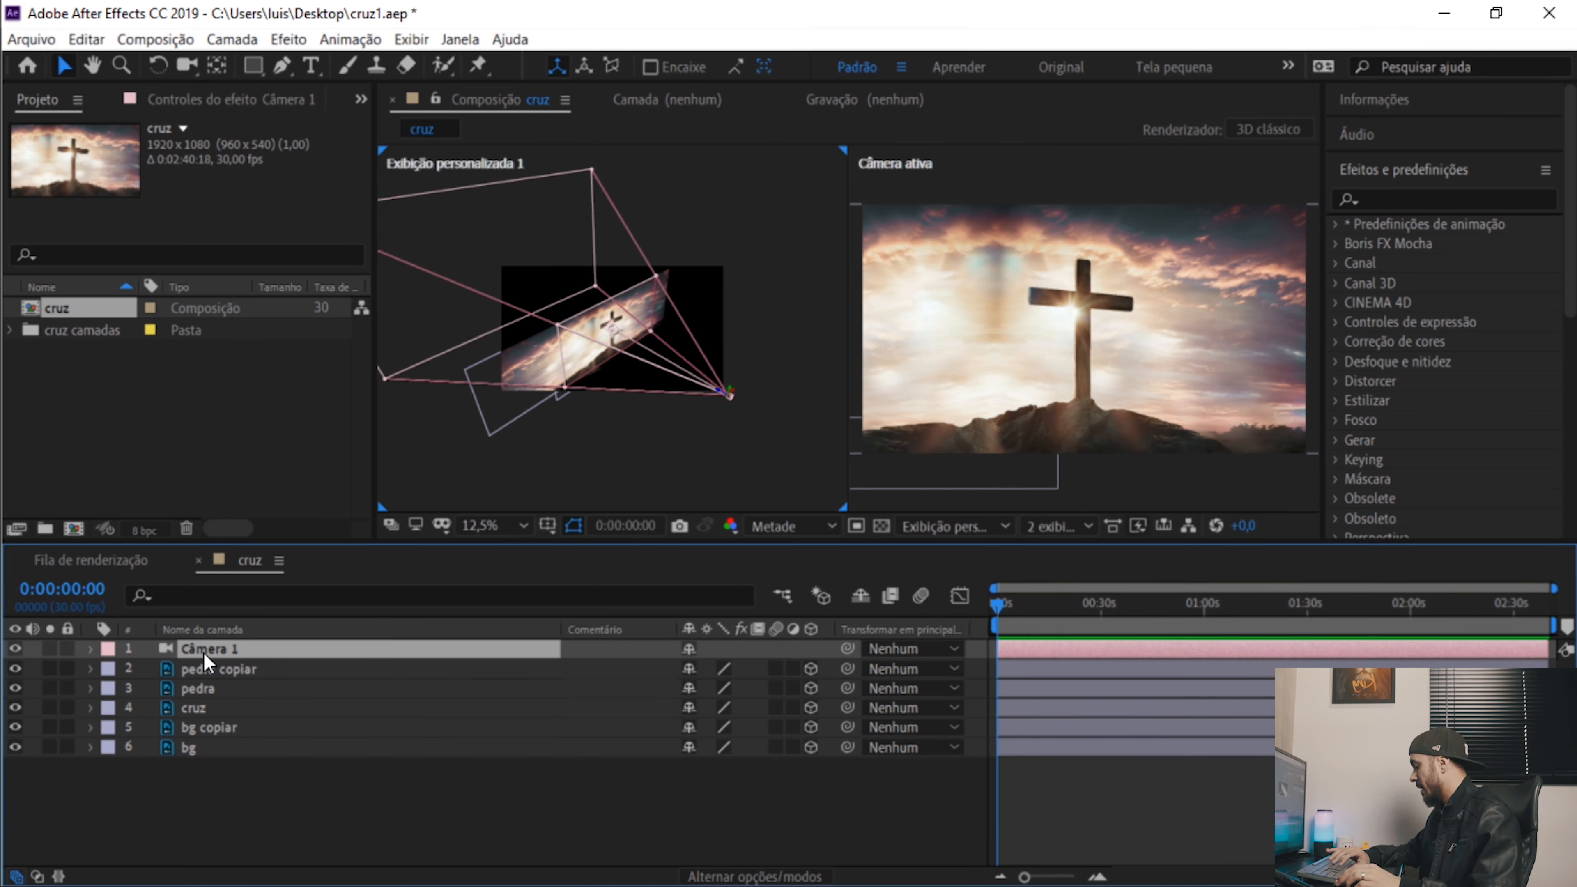
key("p")
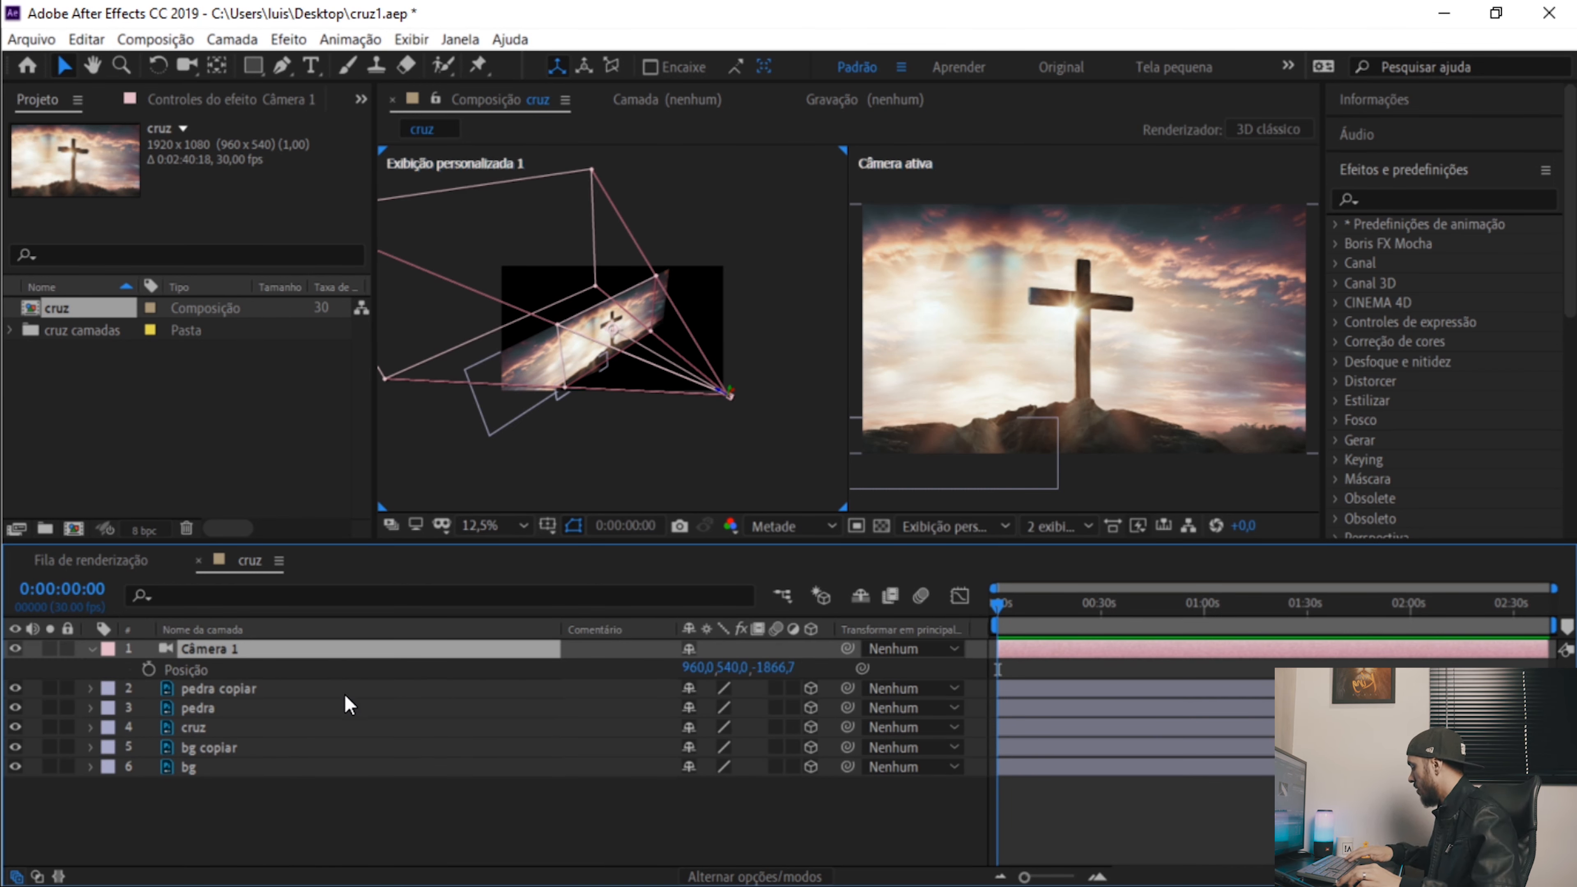
key("shift+r")
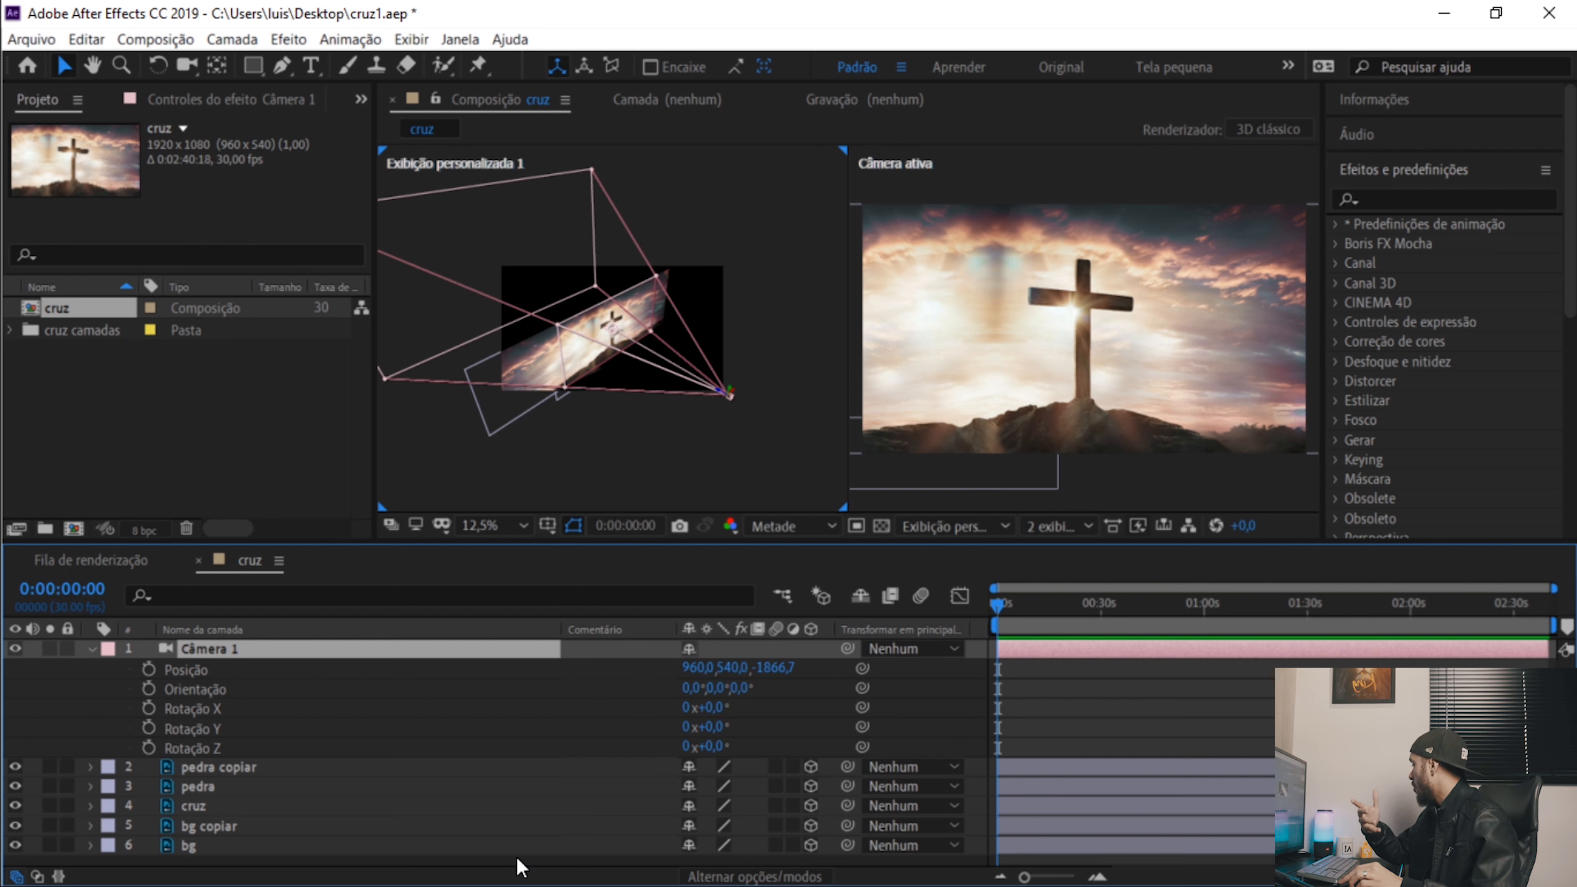
Add a null object as a 3D layer and parent Câmera 1 to it.
right_click(519, 873)
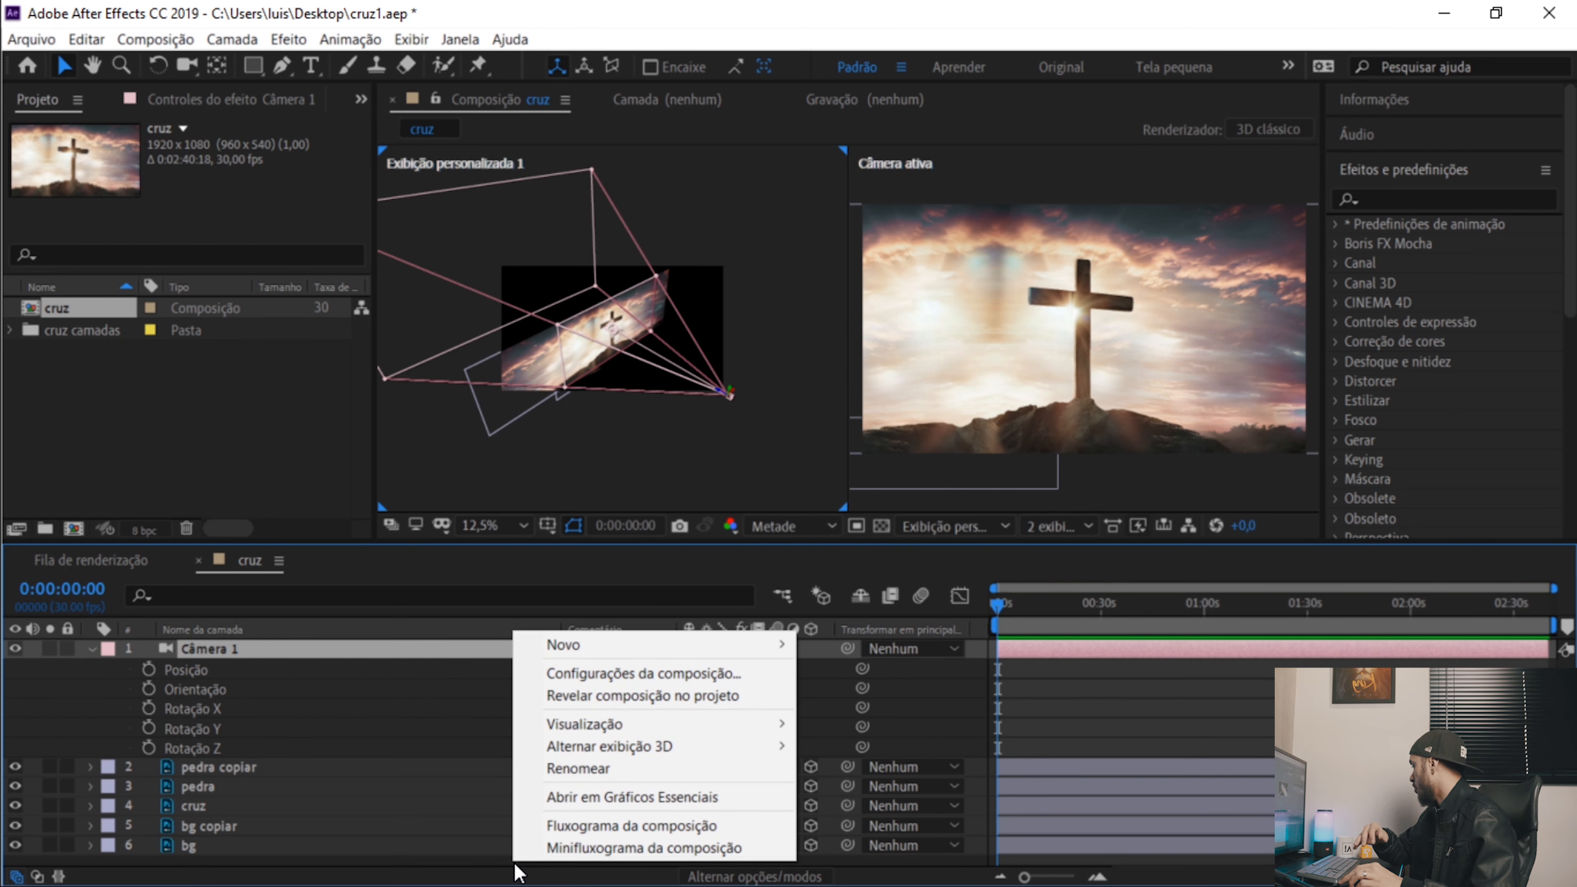
mouse_move(742, 652)
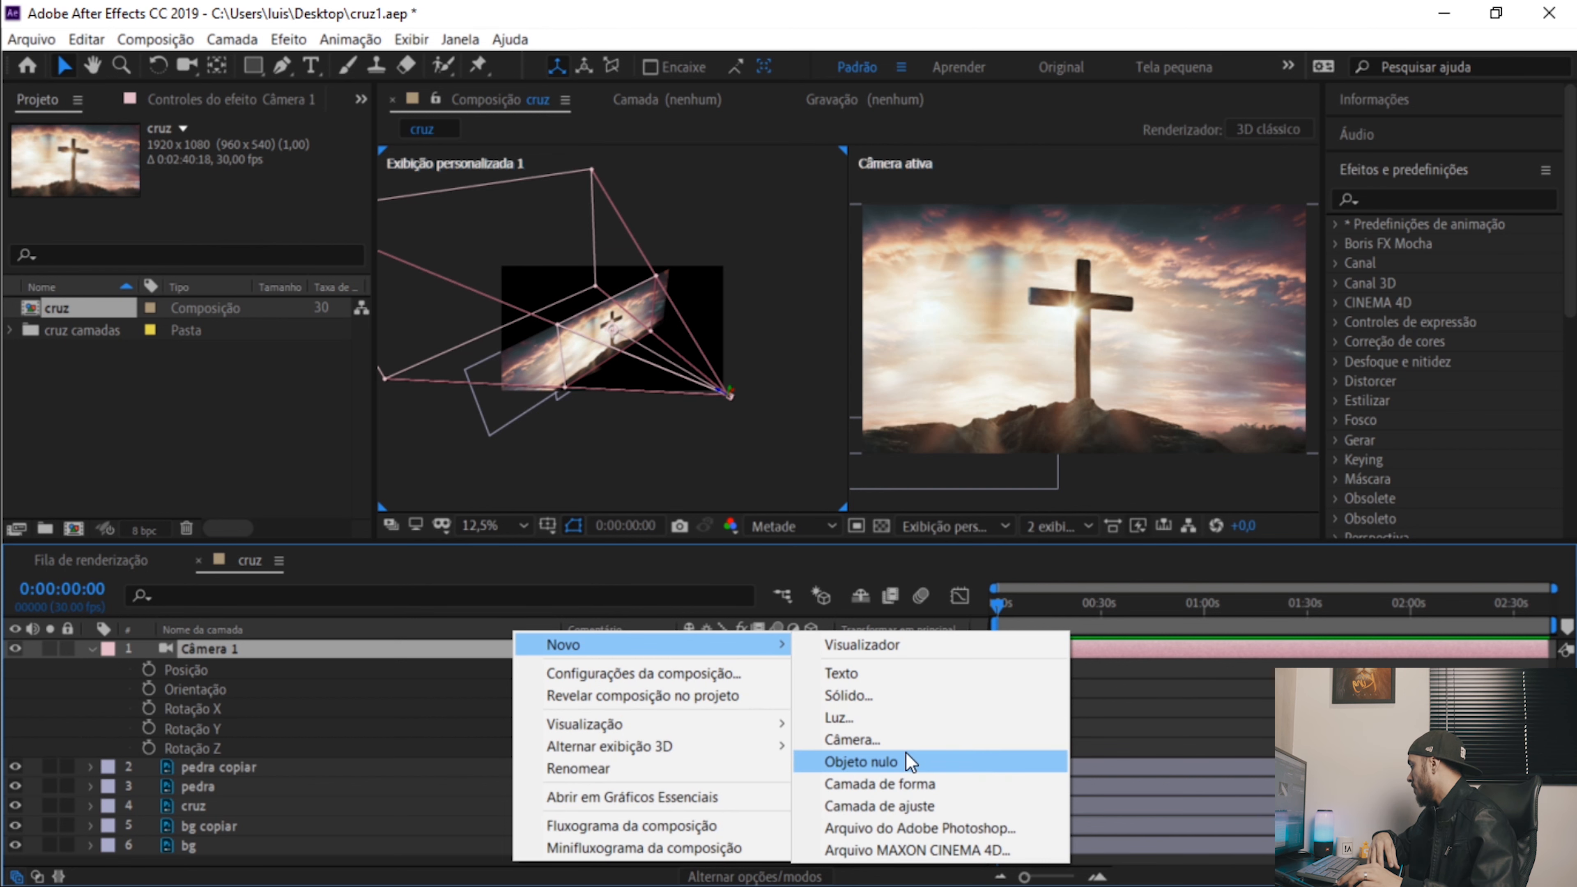
left_click(909, 761)
left_click(811, 648)
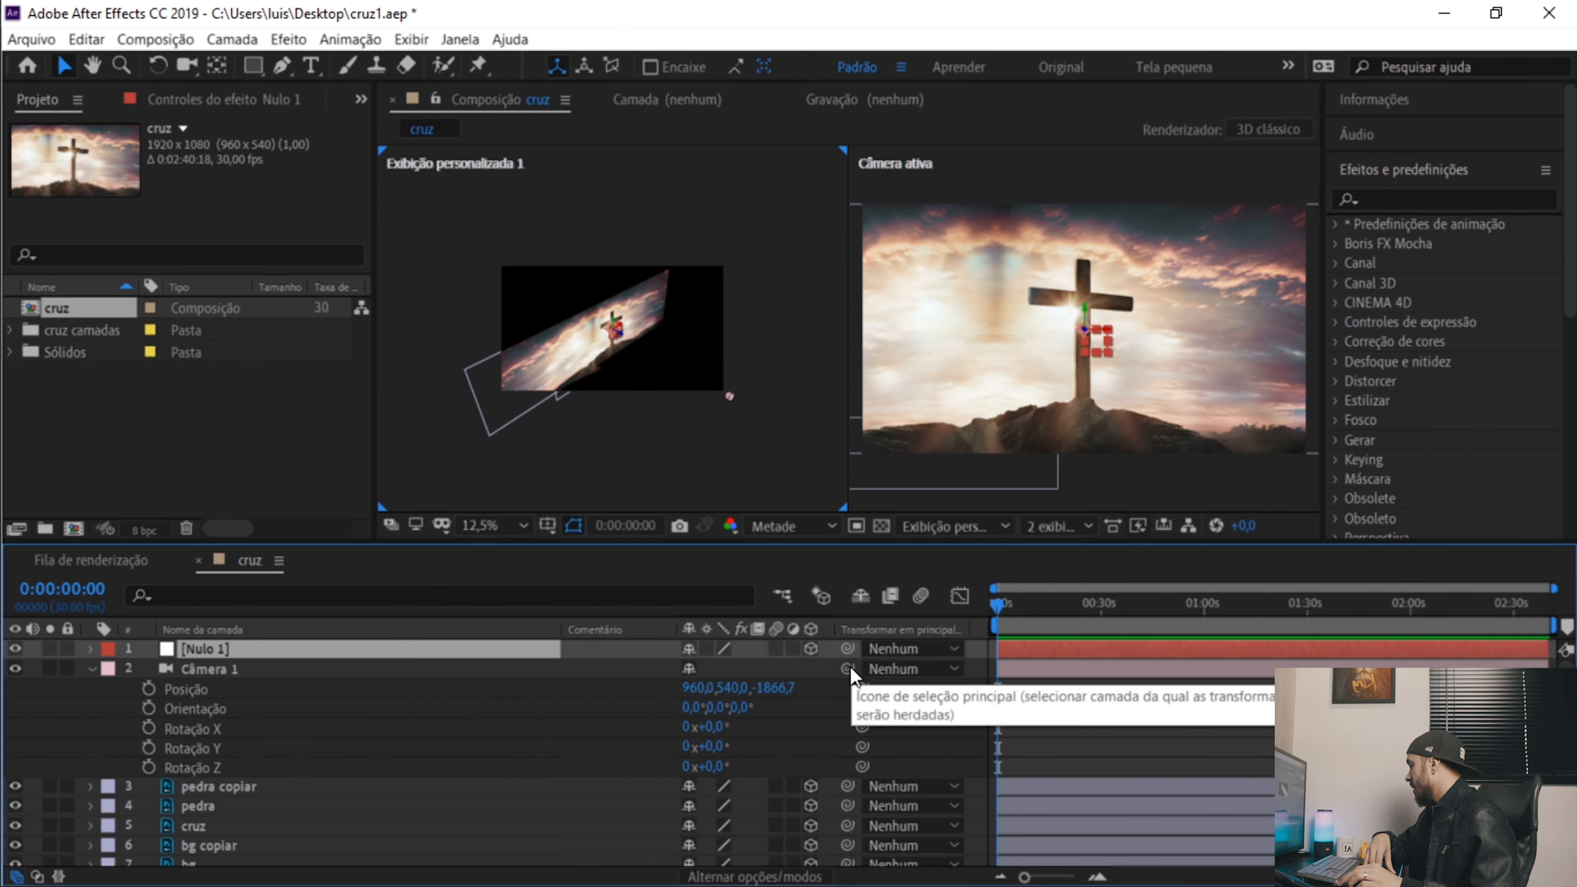
left_click_drag(848, 669, 233, 653)
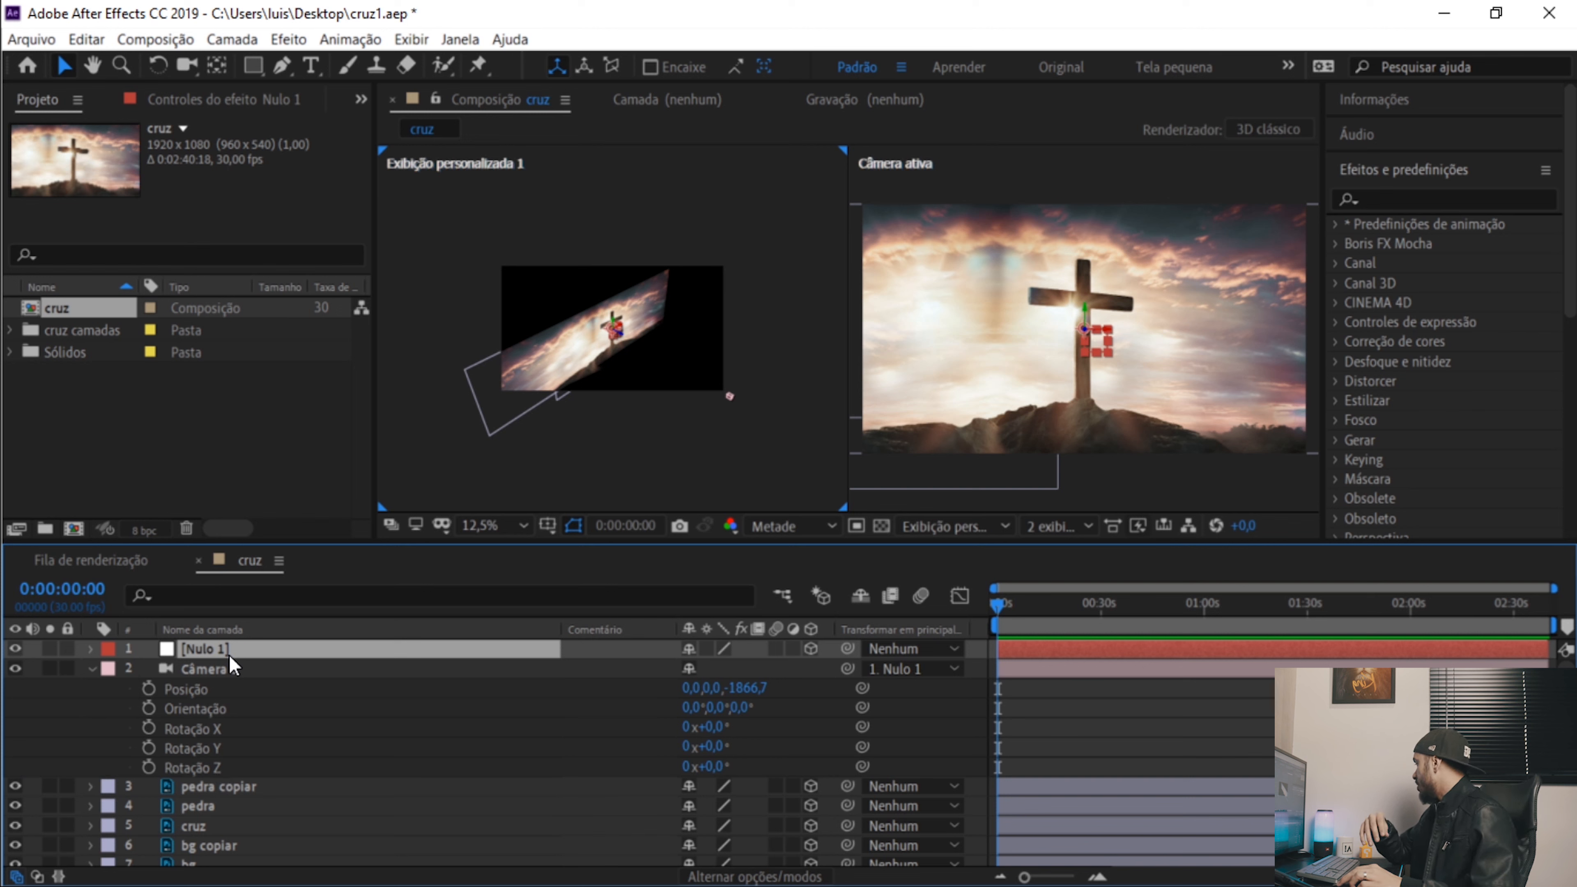
Try rotating Câmera 1 directly through its own rotation values, and undo the rotation.
left_click(221, 674)
left_click(200, 749)
left_click_drag(708, 729, 1236, 685)
key("ctrl+z")
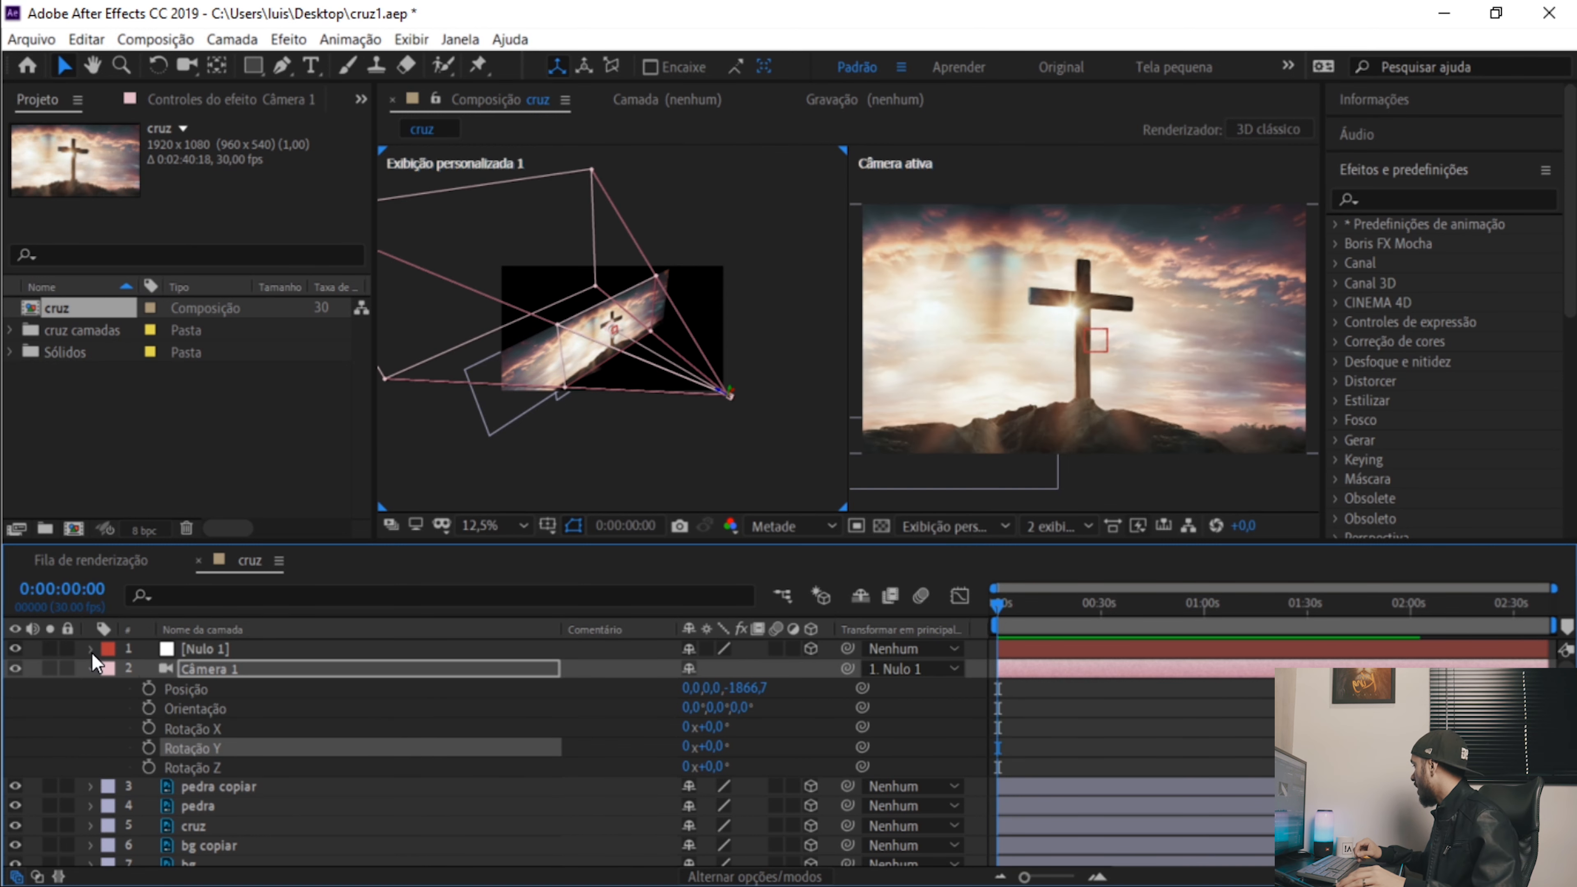
Reveal the rotation properties of the Nulo 1 layer in the timeline.
left_click(91, 649)
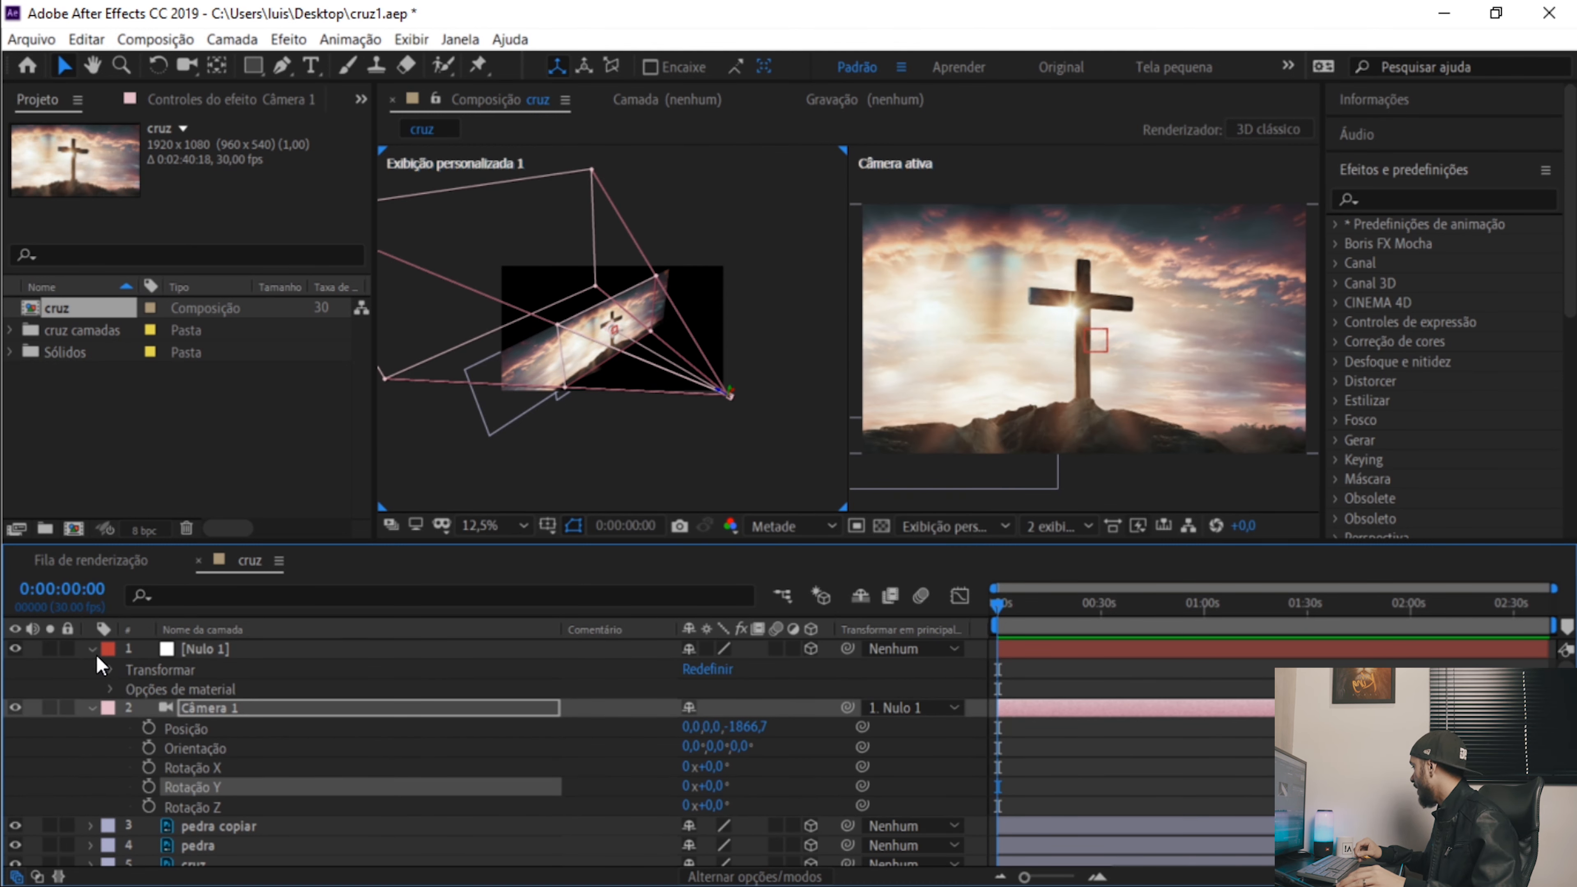
left_click(91, 649)
left_click(215, 654)
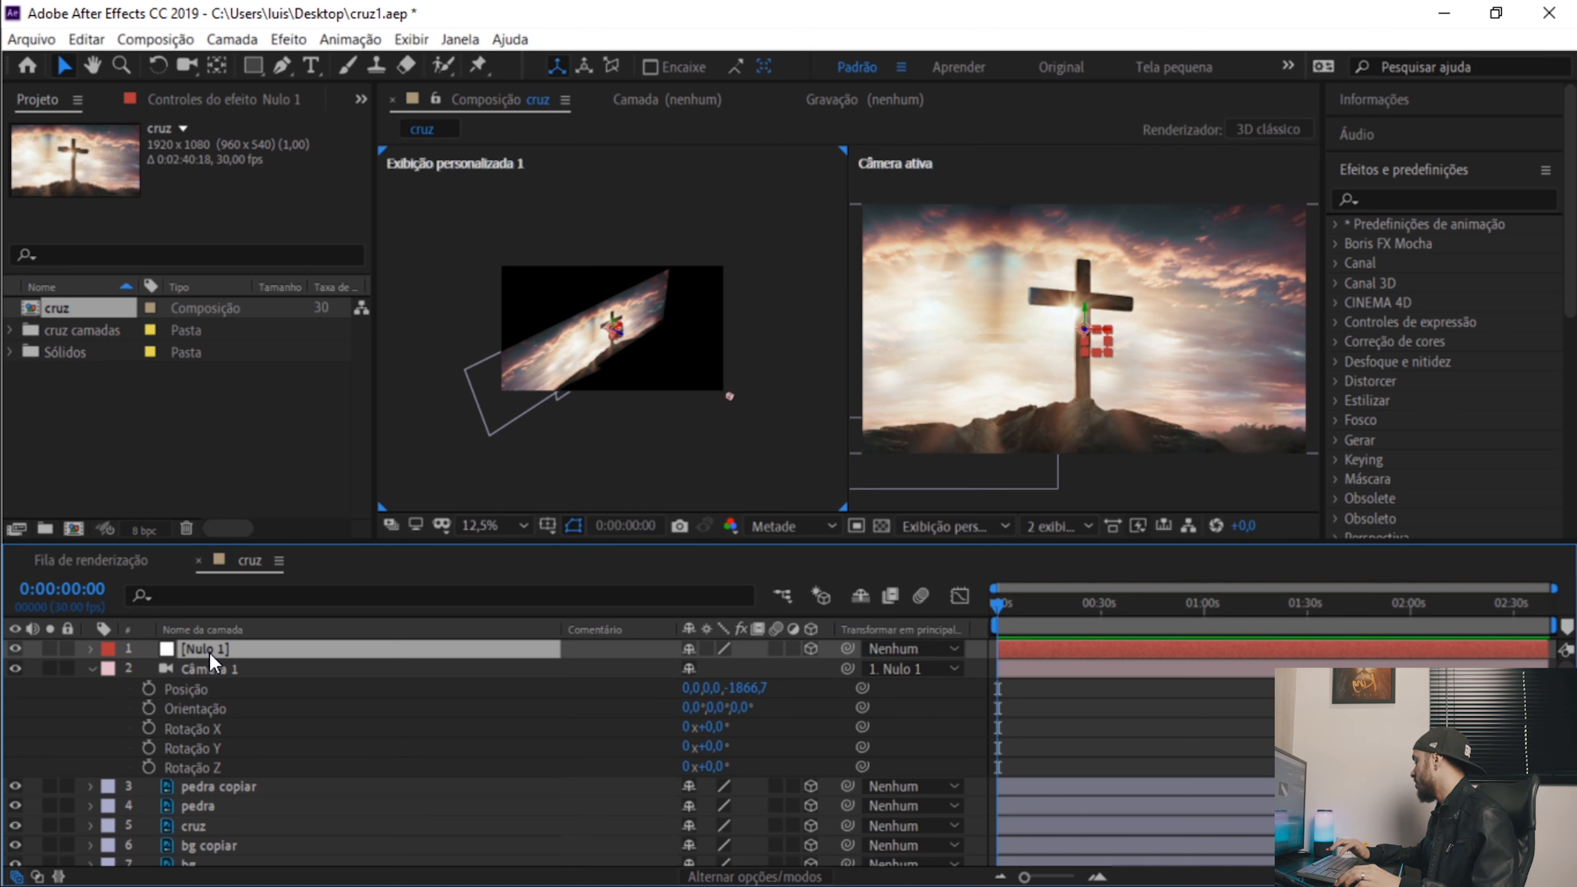
key("r")
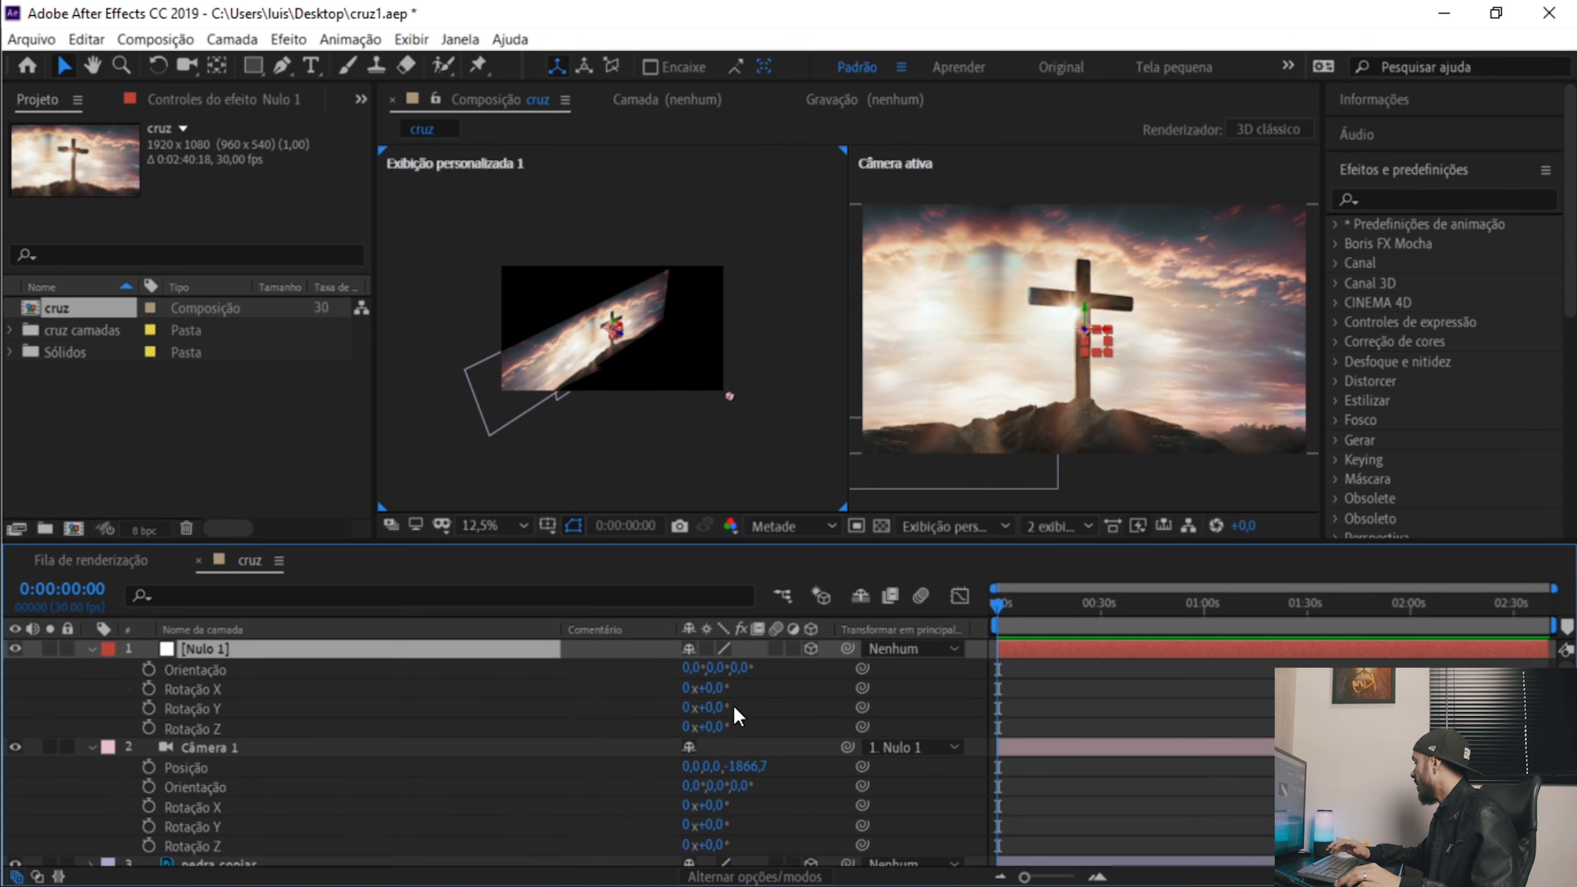
Try rotating Nulo 1 about its X and Y axes to swing the camera, and undo the rotations.
left_click_drag(714, 689, 774, 689)
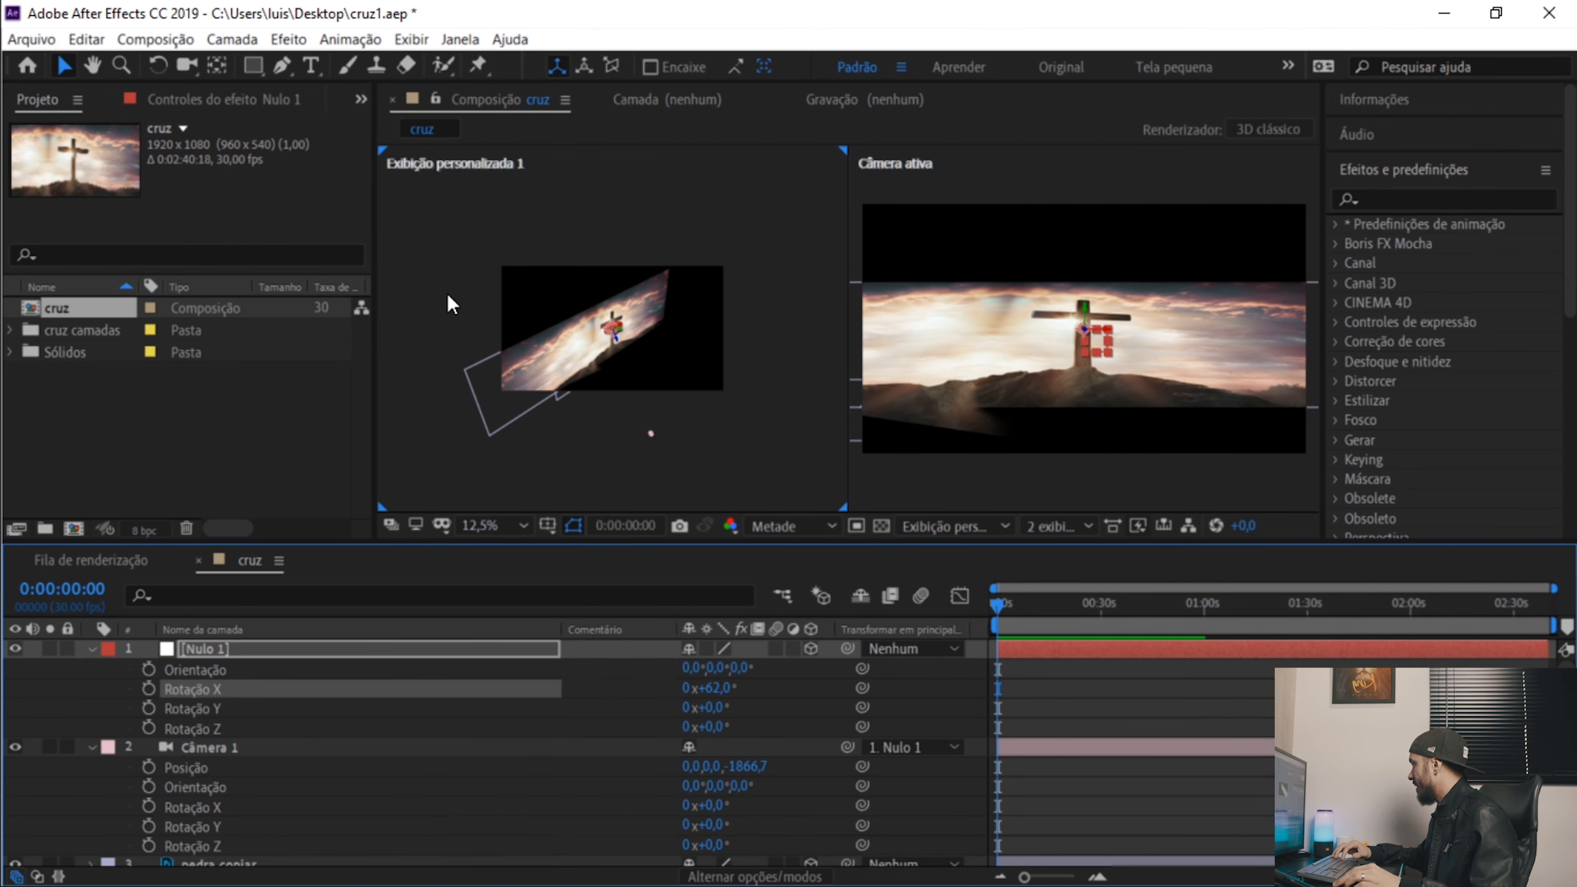
left_click_drag(715, 687, 1001, 666)
key("ctrl+z")
key("ctrl+z")
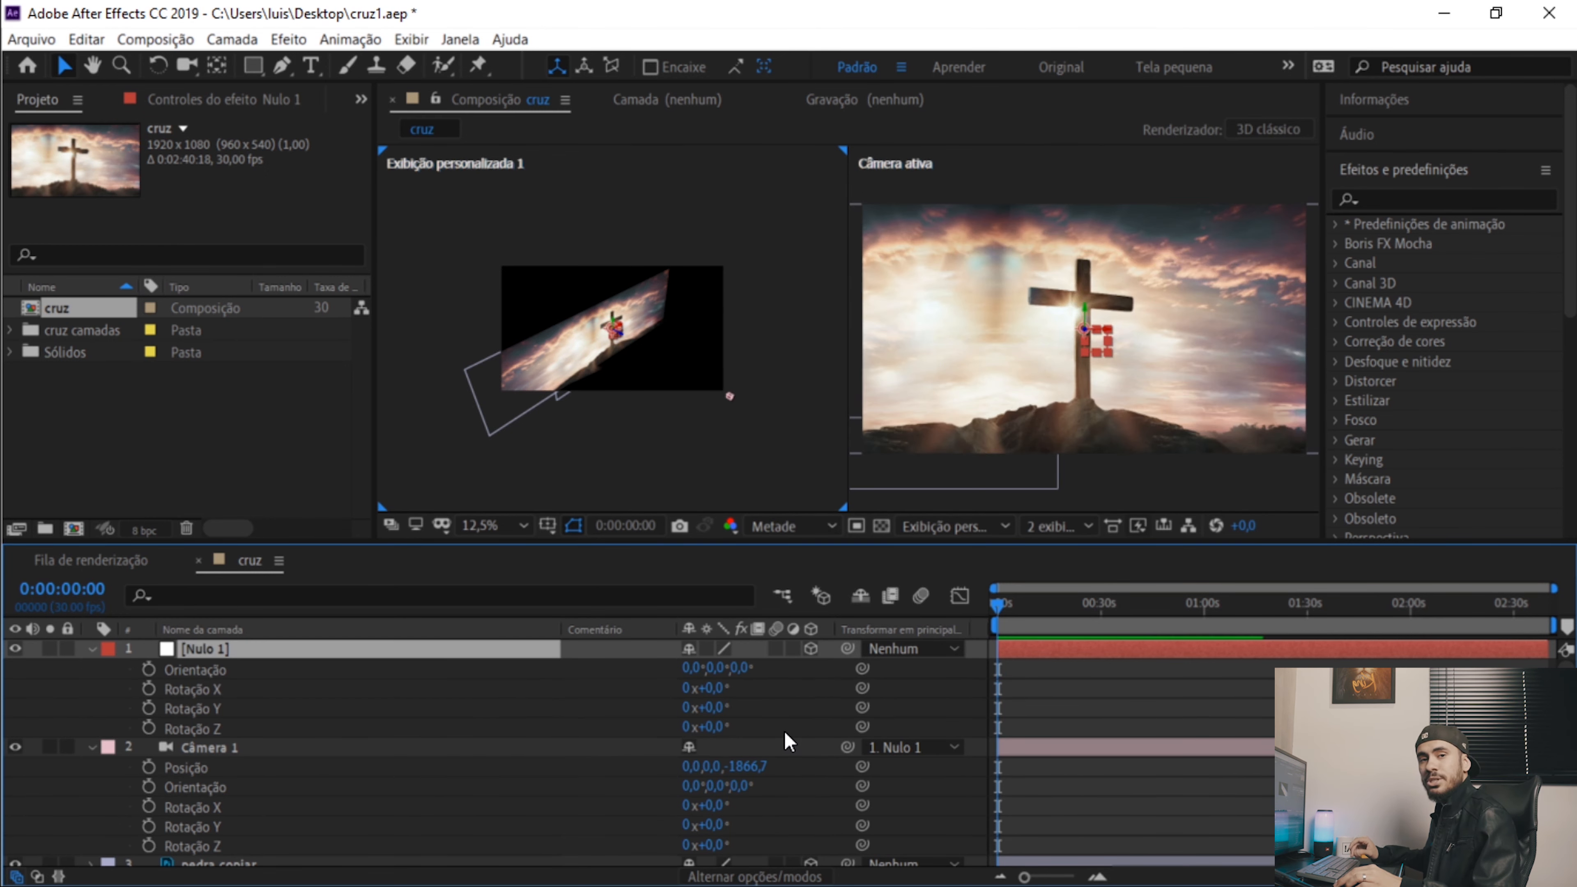
left_click_drag(709, 708, 1111, 708)
left_click_drag(1292, 708, 857, 736)
key("ctrl+z")
left_click(774, 718)
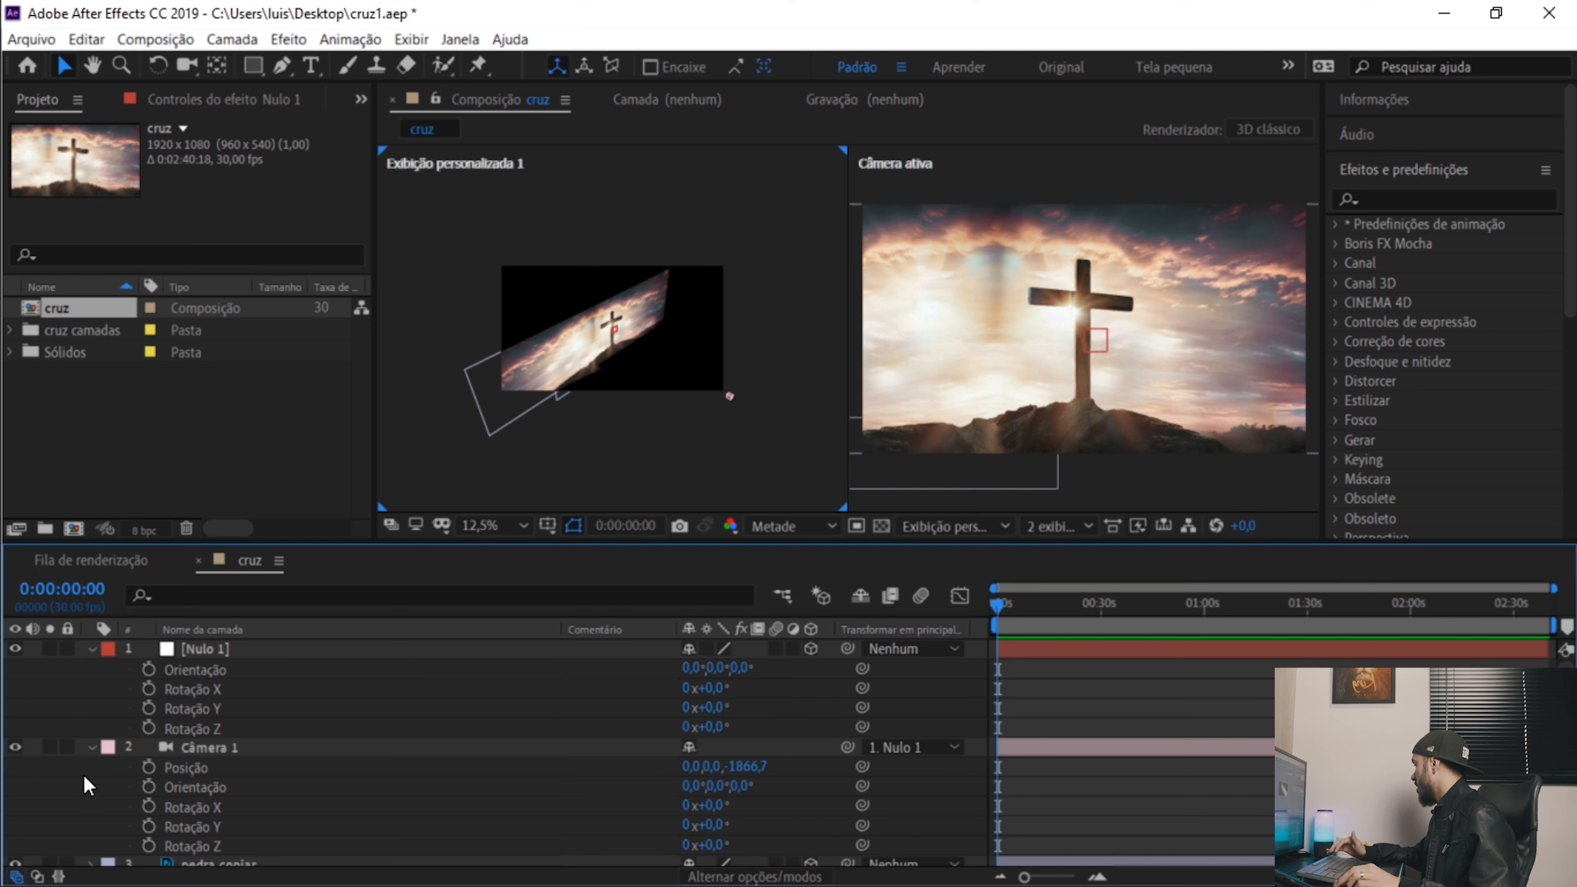
Collapse the Câmera 1 and Nulo 1 properties in the timeline.
left_click(91, 748)
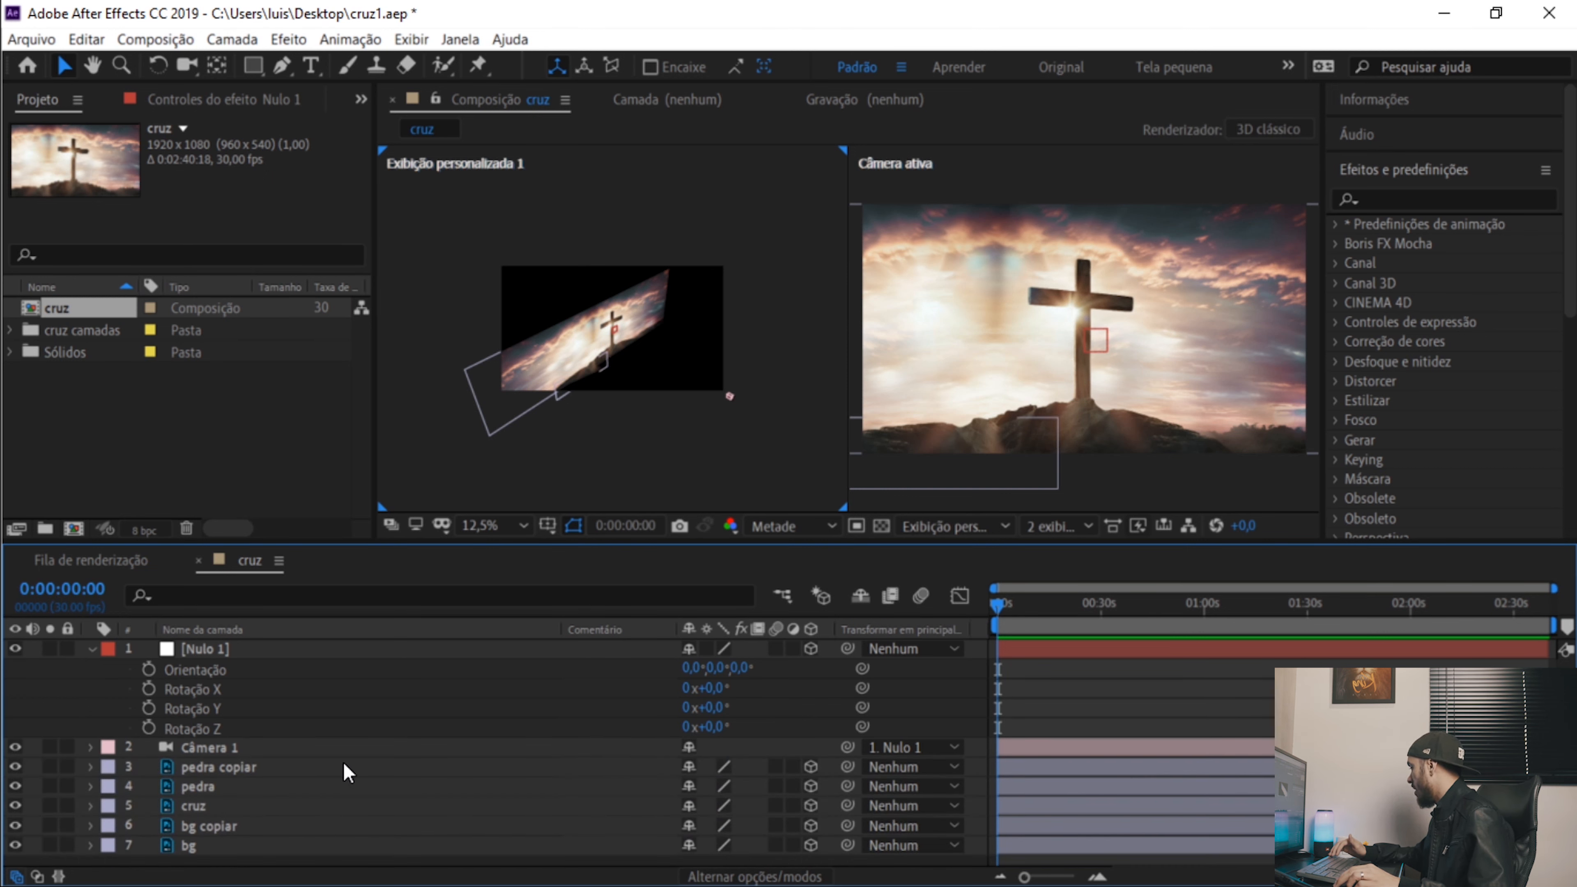
left_click(212, 653)
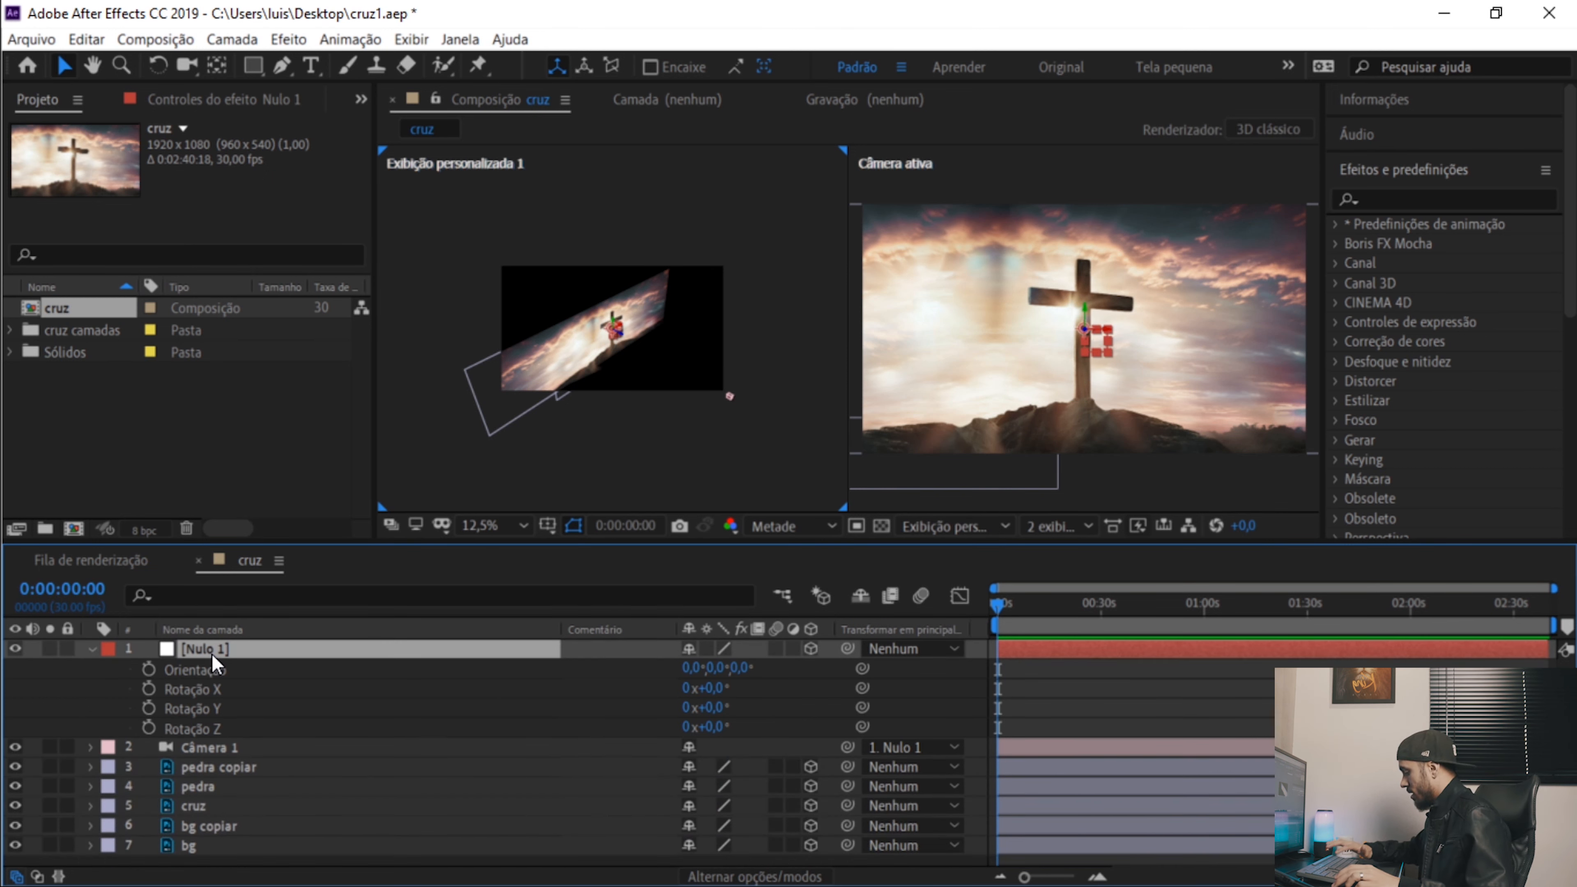
key("p")
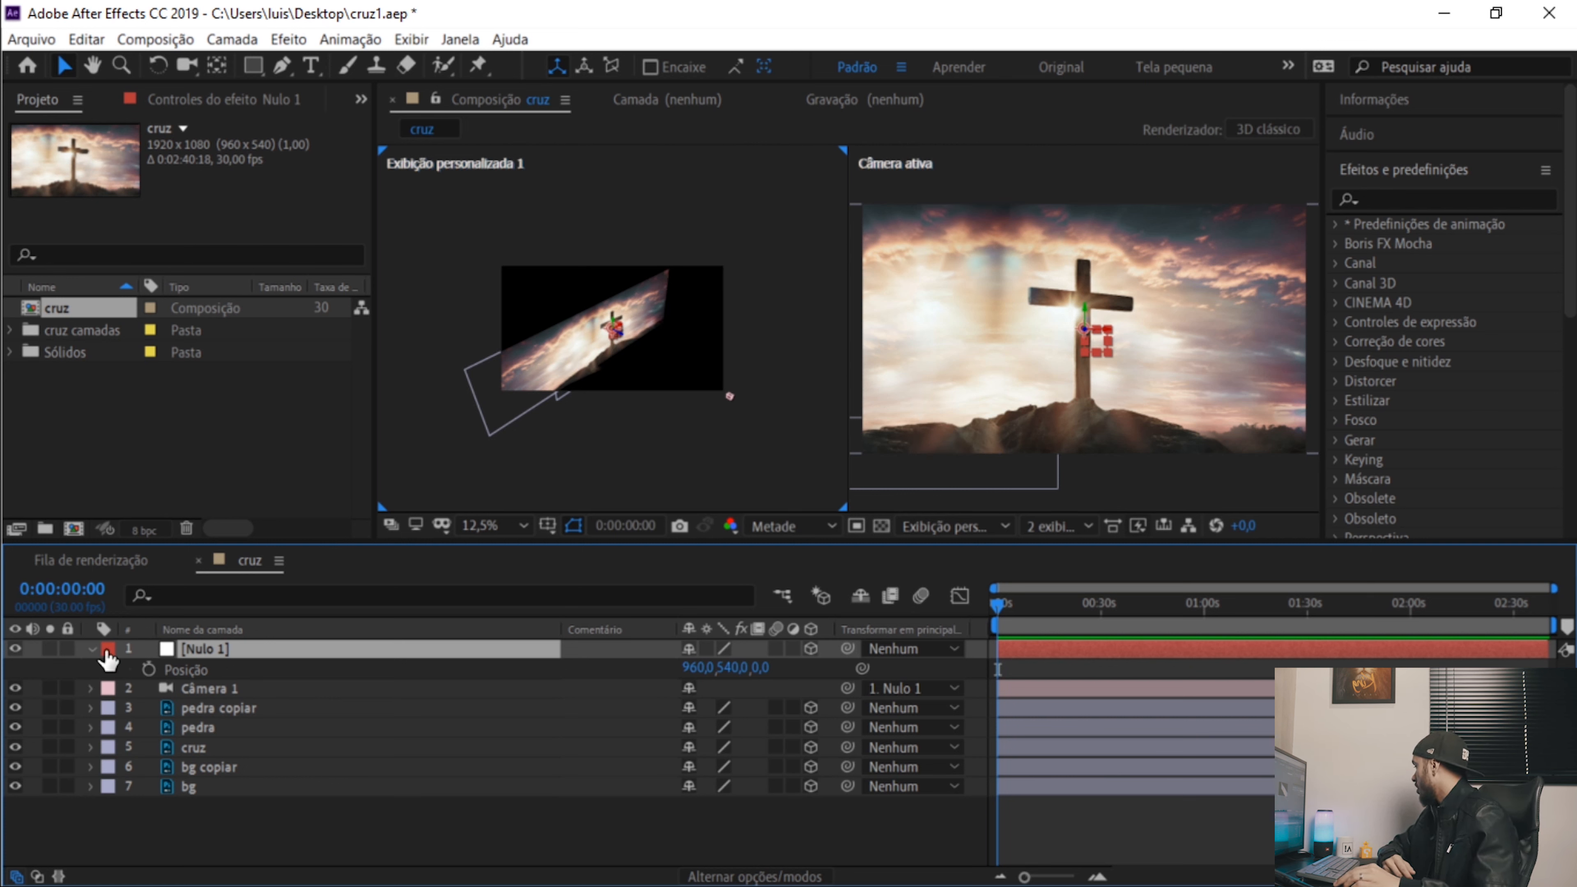
left_click(93, 649)
Bring the pedra copiar and pedra layers together towards the camera along Z and raise them along Y back into the camera frame.
left_click(215, 688)
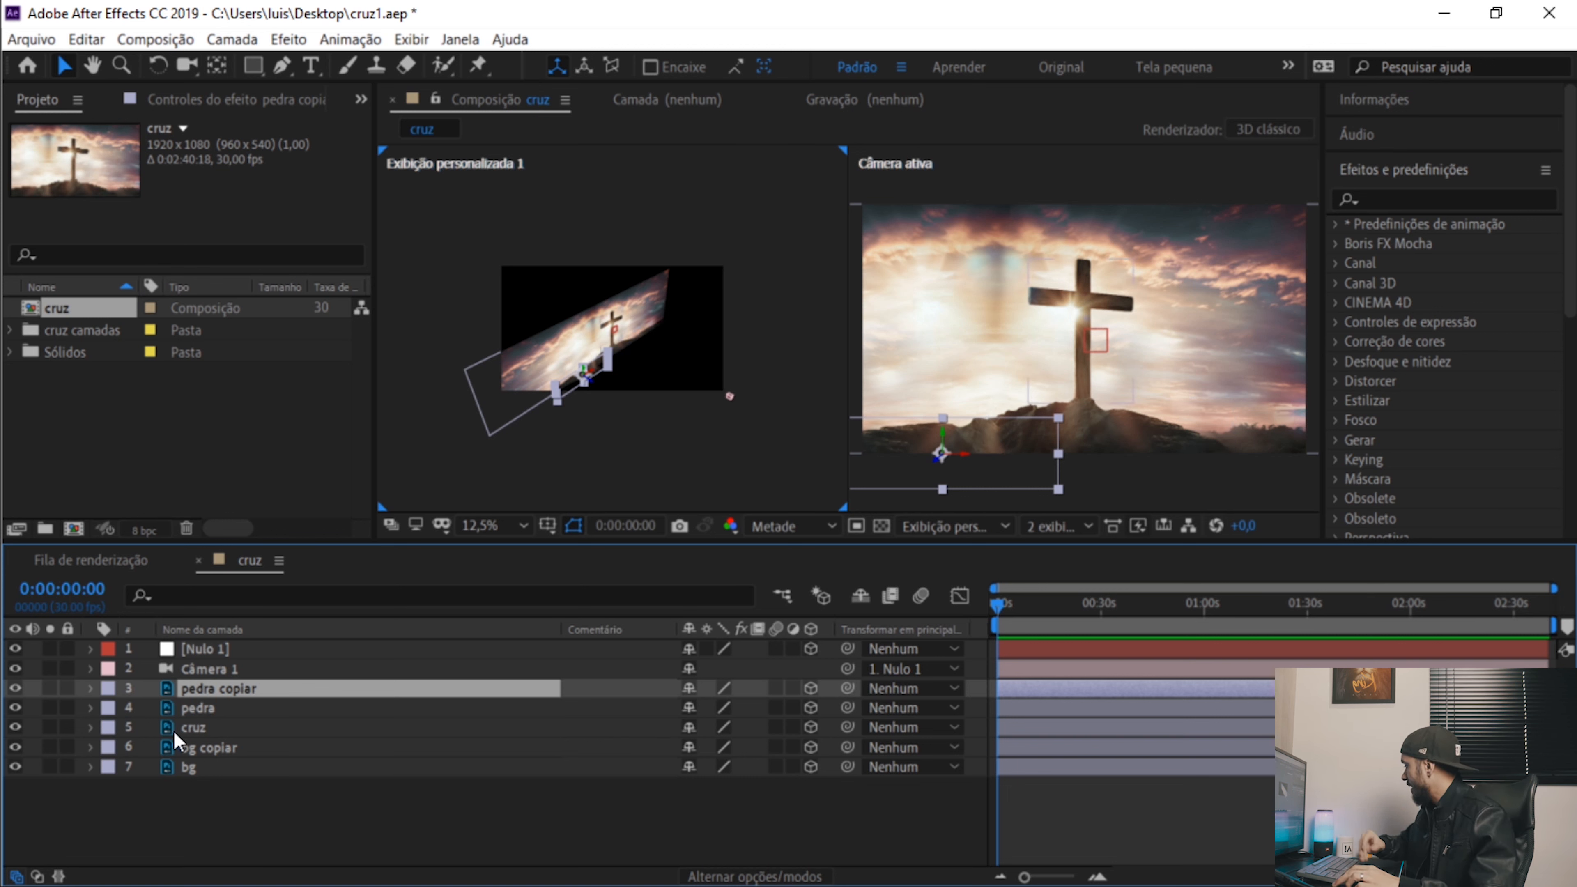
left_click(199, 709, "ctrl")
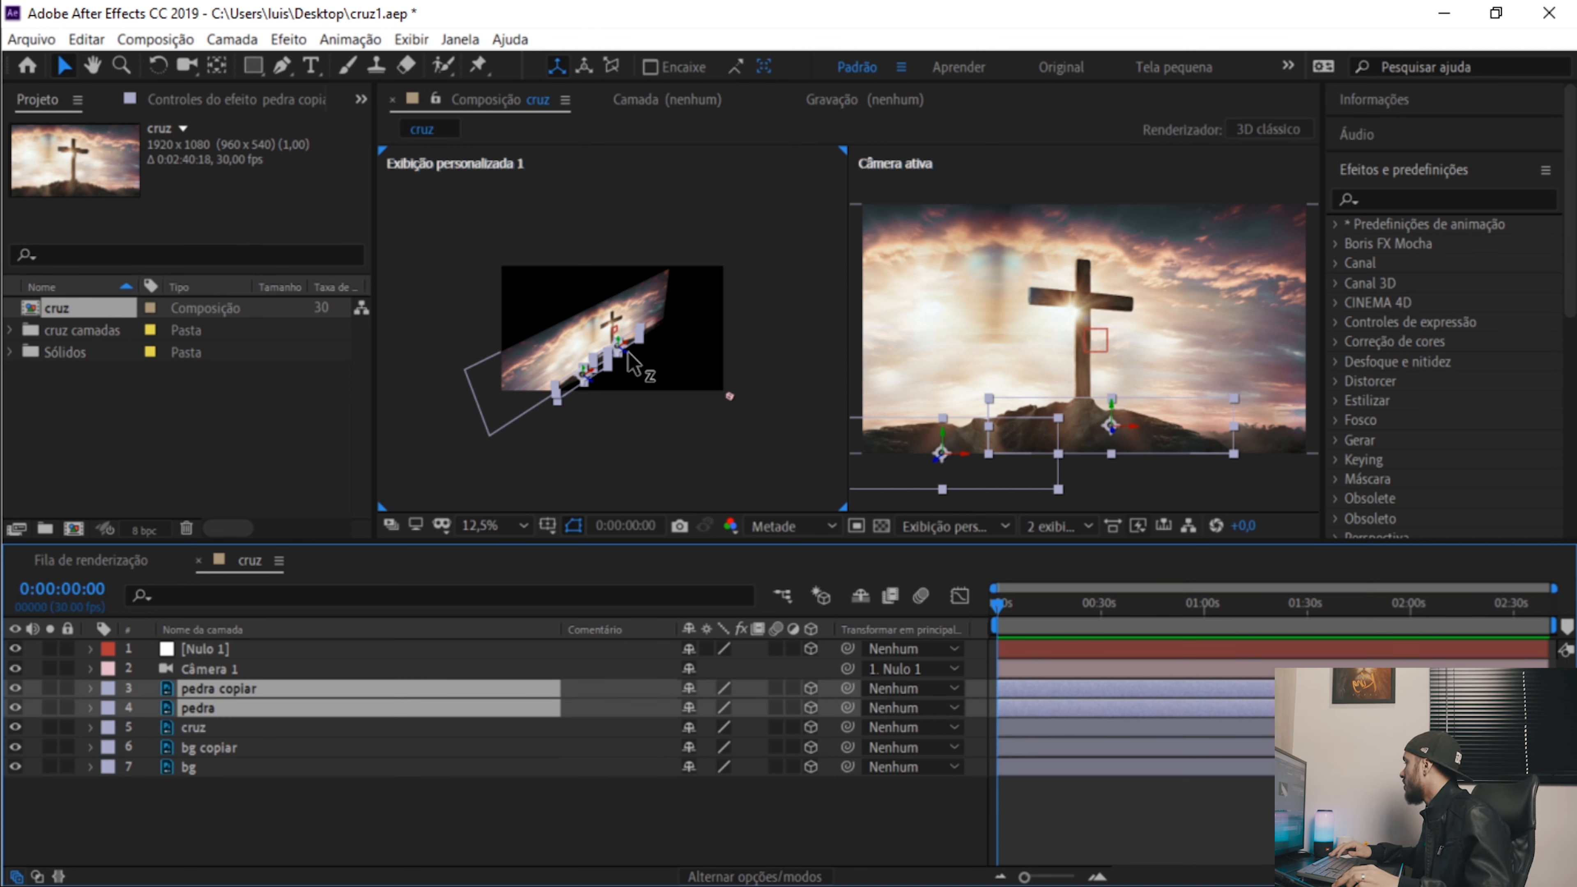
left_click_drag(627, 364, 679, 385)
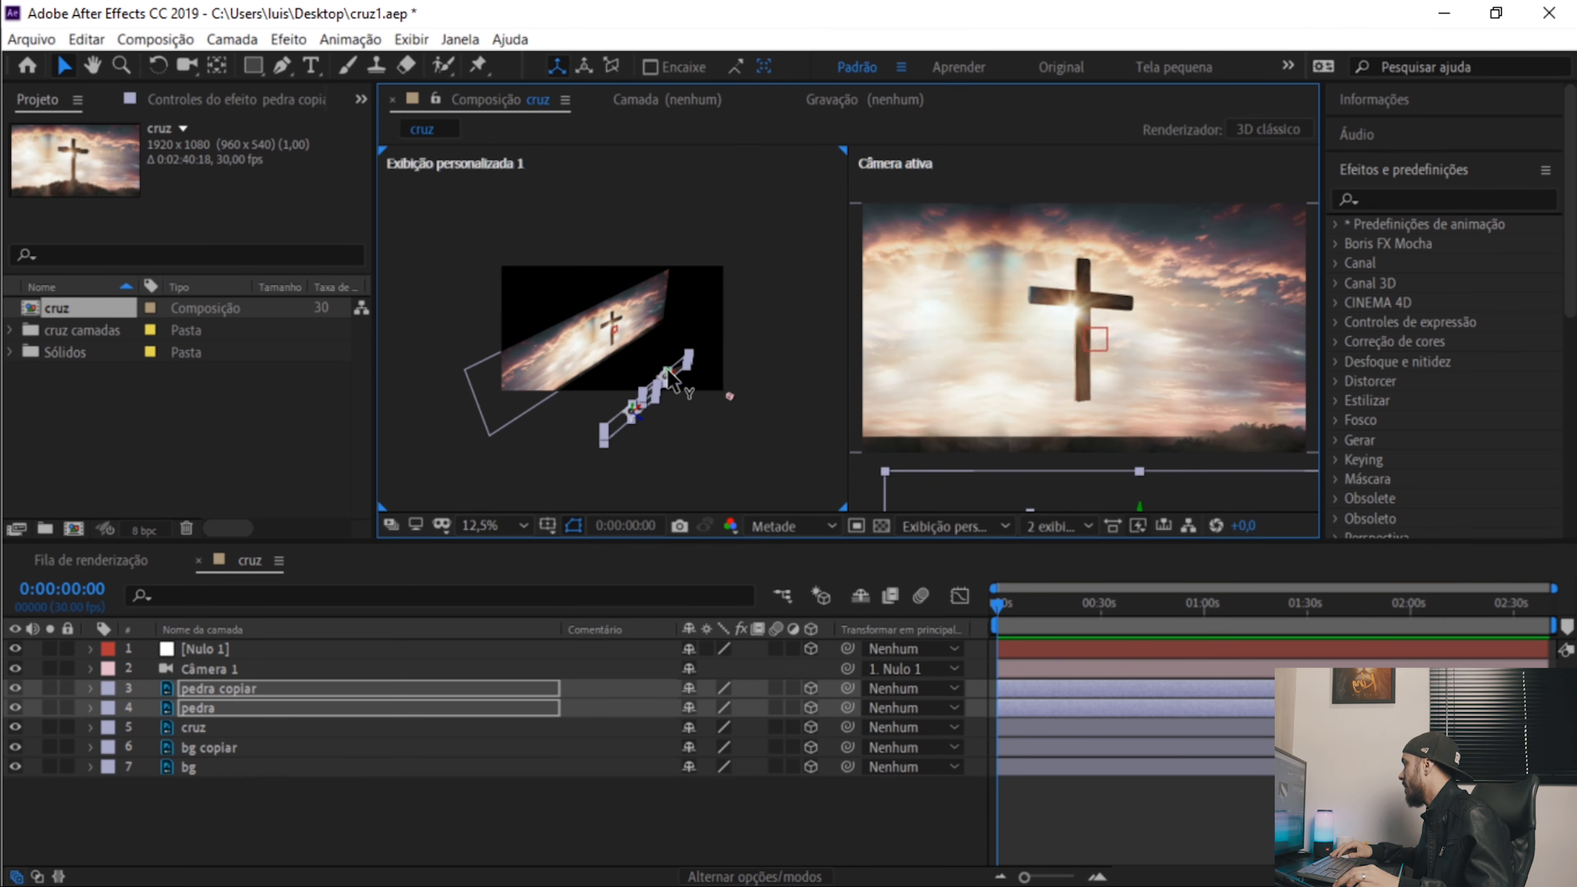
left_click_drag(671, 376, 672, 349)
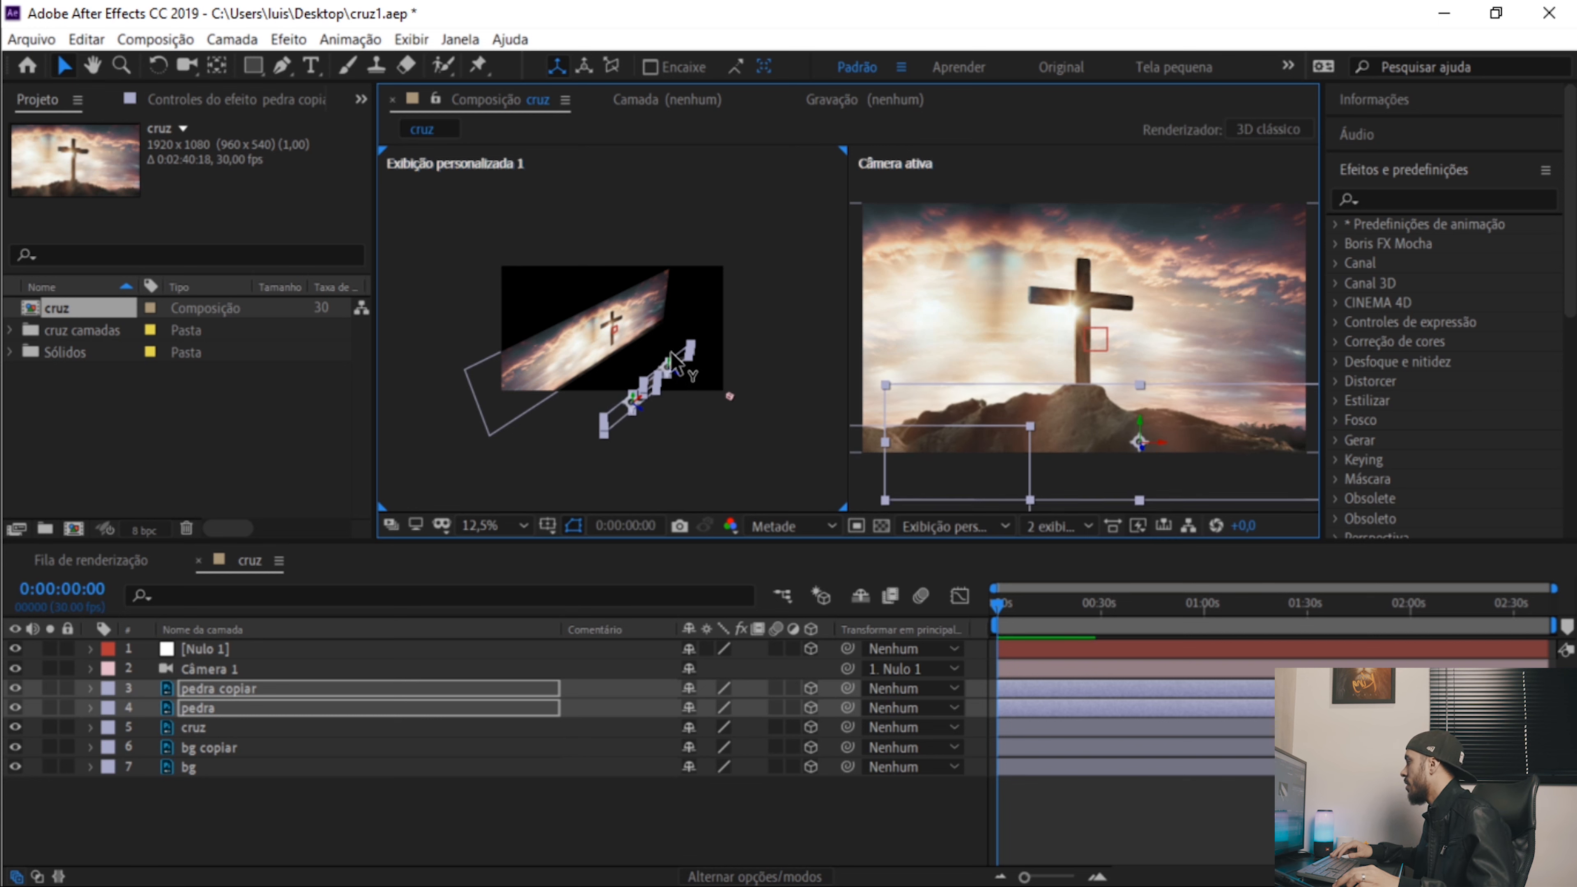
Scale the pedra copiar and pedra layers to 59% and reposition them at the foot of the cross.
key("s")
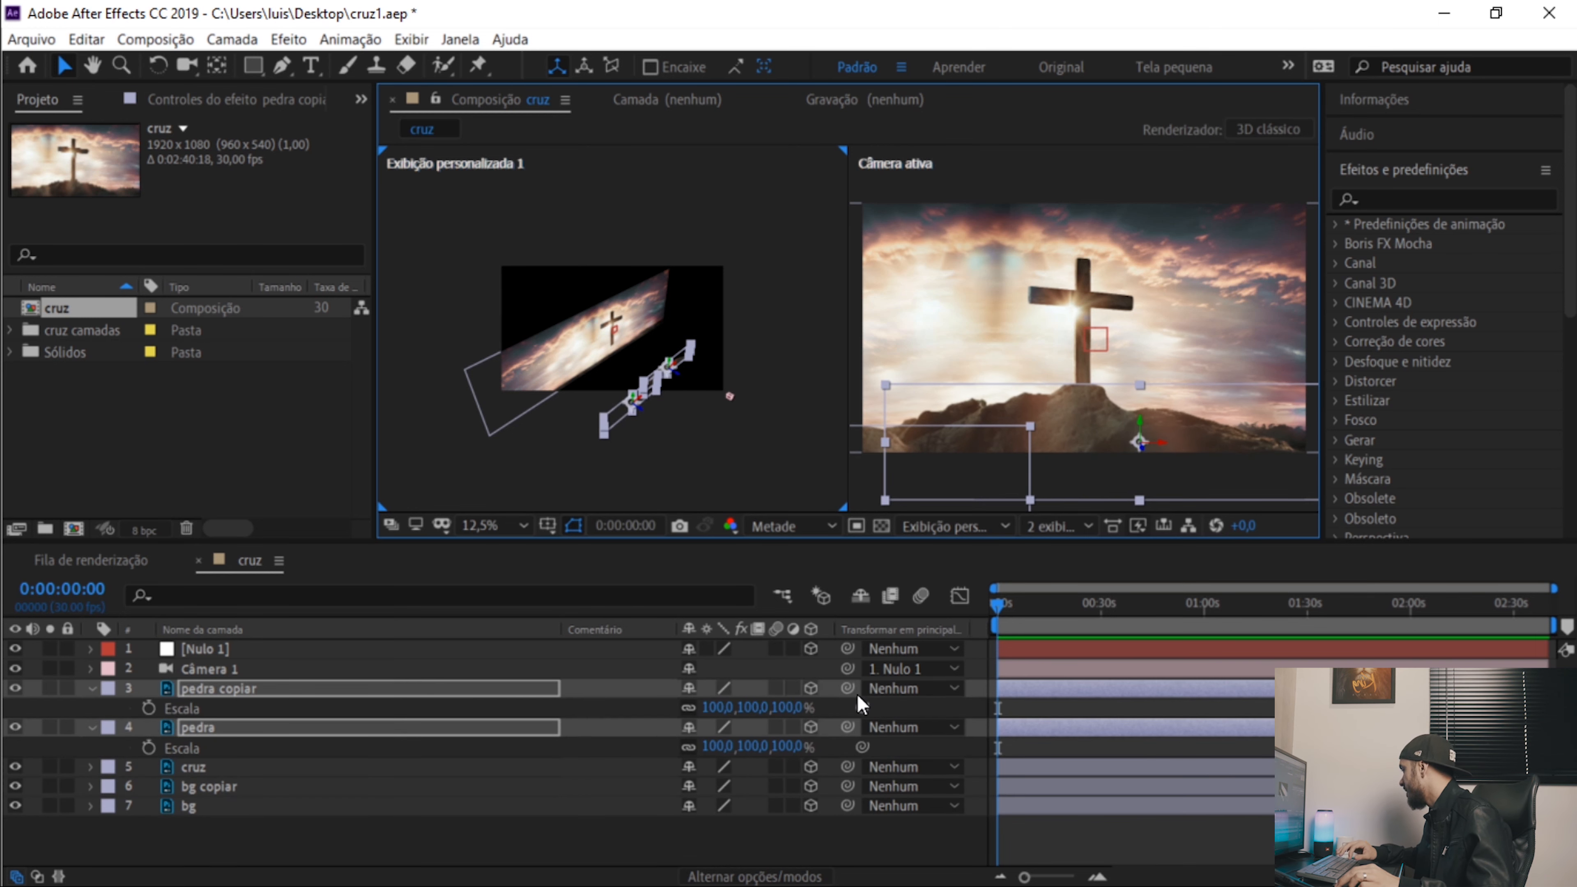
left_click(690, 708)
mouse_move(708, 708)
left_mouse_down()
mouse_move(668, 705)
mouse_move(694, 707)
left_mouse_up()
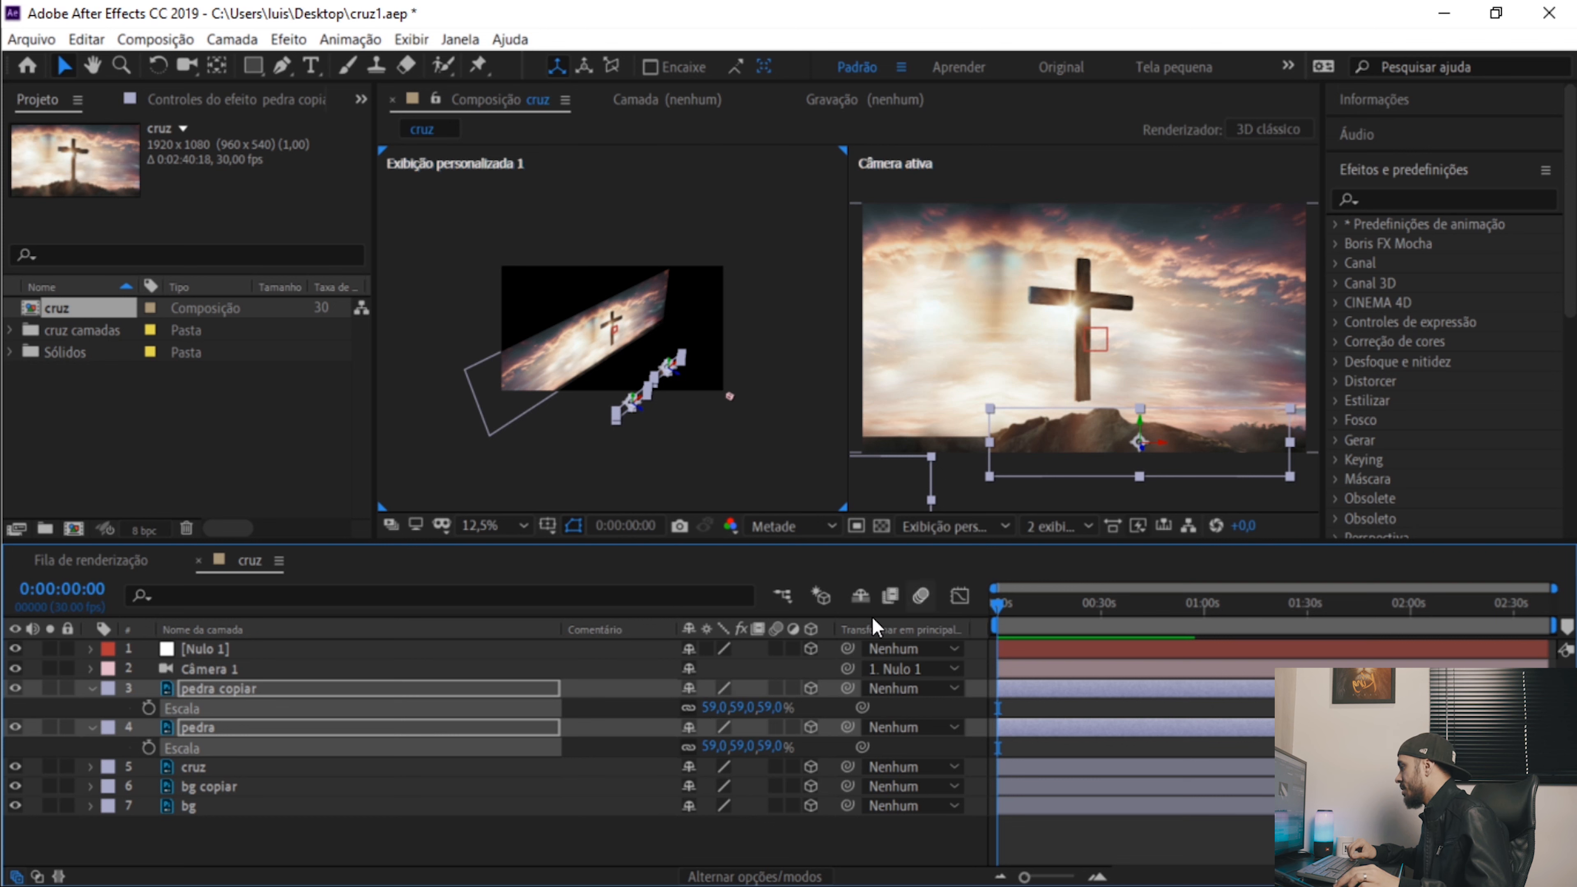
left_click_drag(1162, 441, 1122, 410)
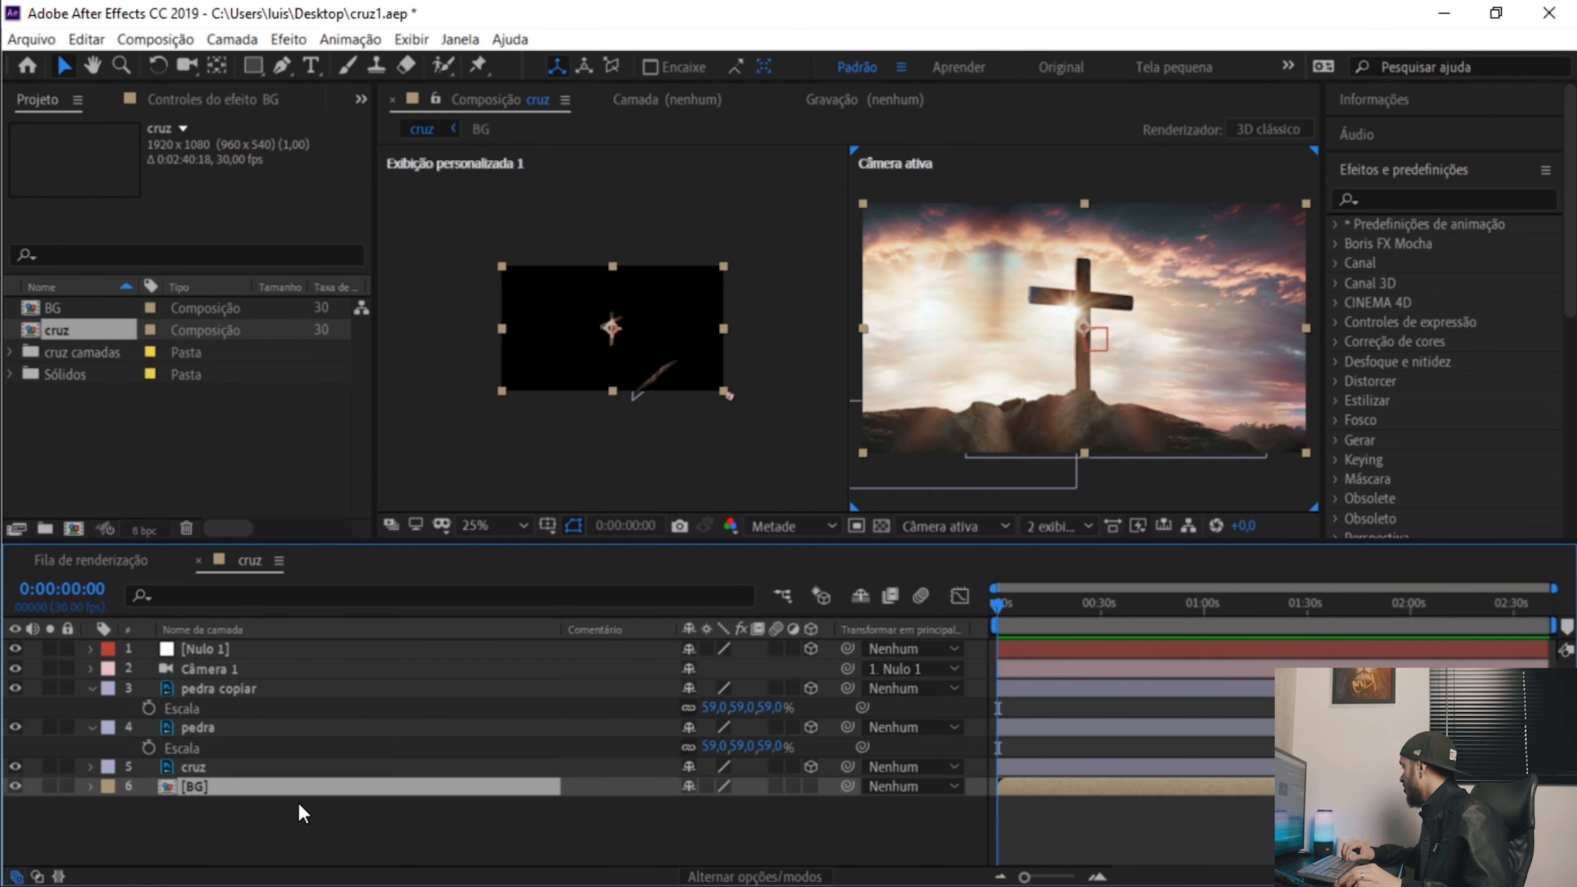
Turn on the 3D switch for the BG precomposition and push it far behind the cross along Z.
left_click(812, 787)
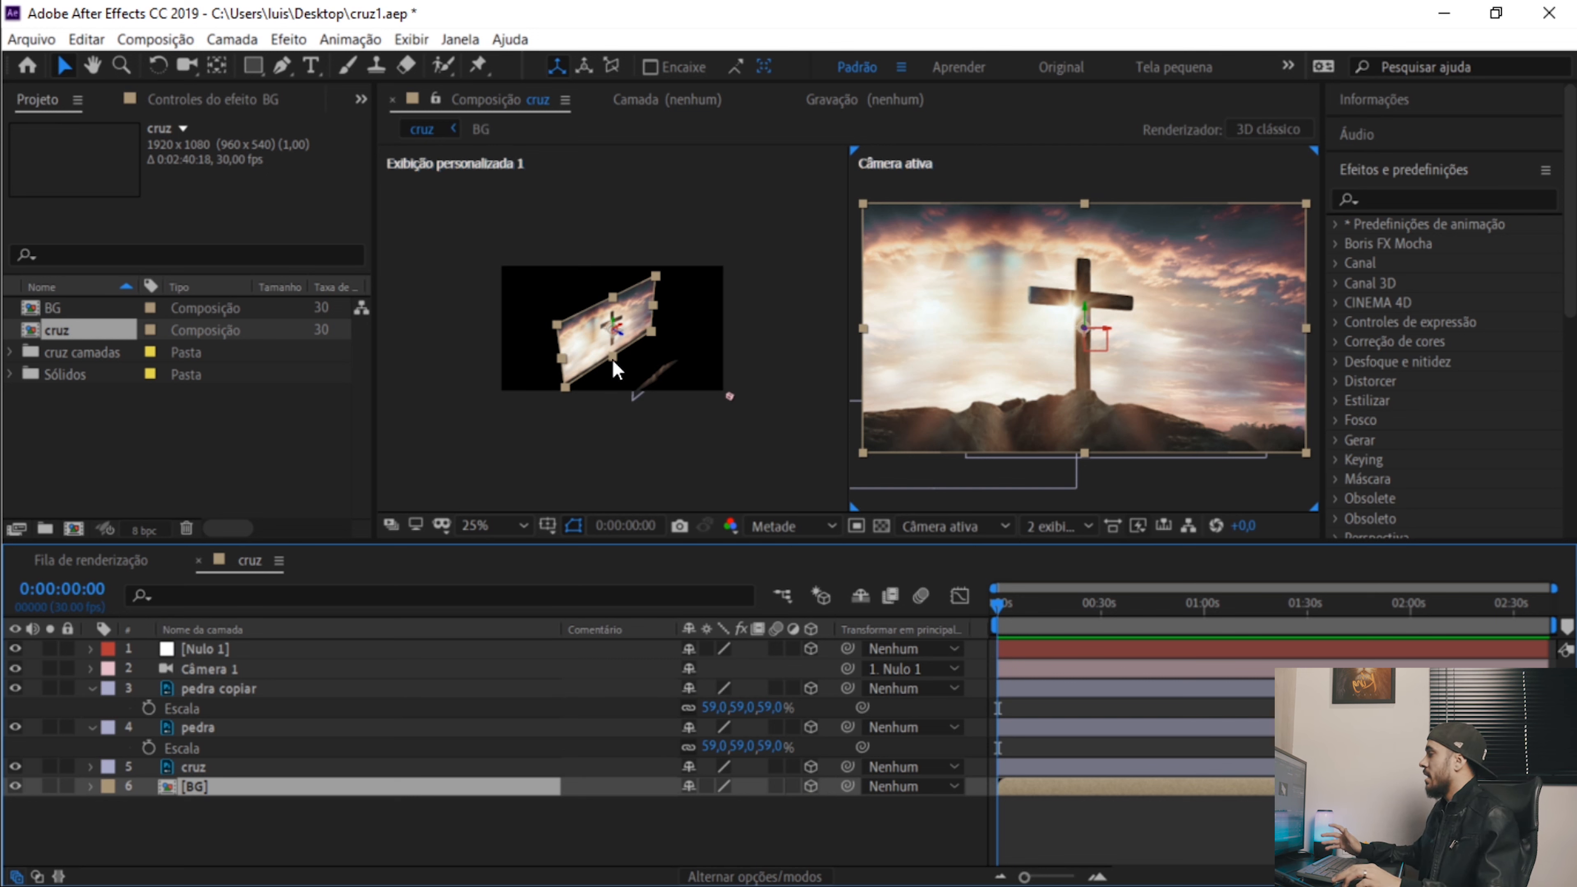
left_click_drag(624, 341, 458, 240)
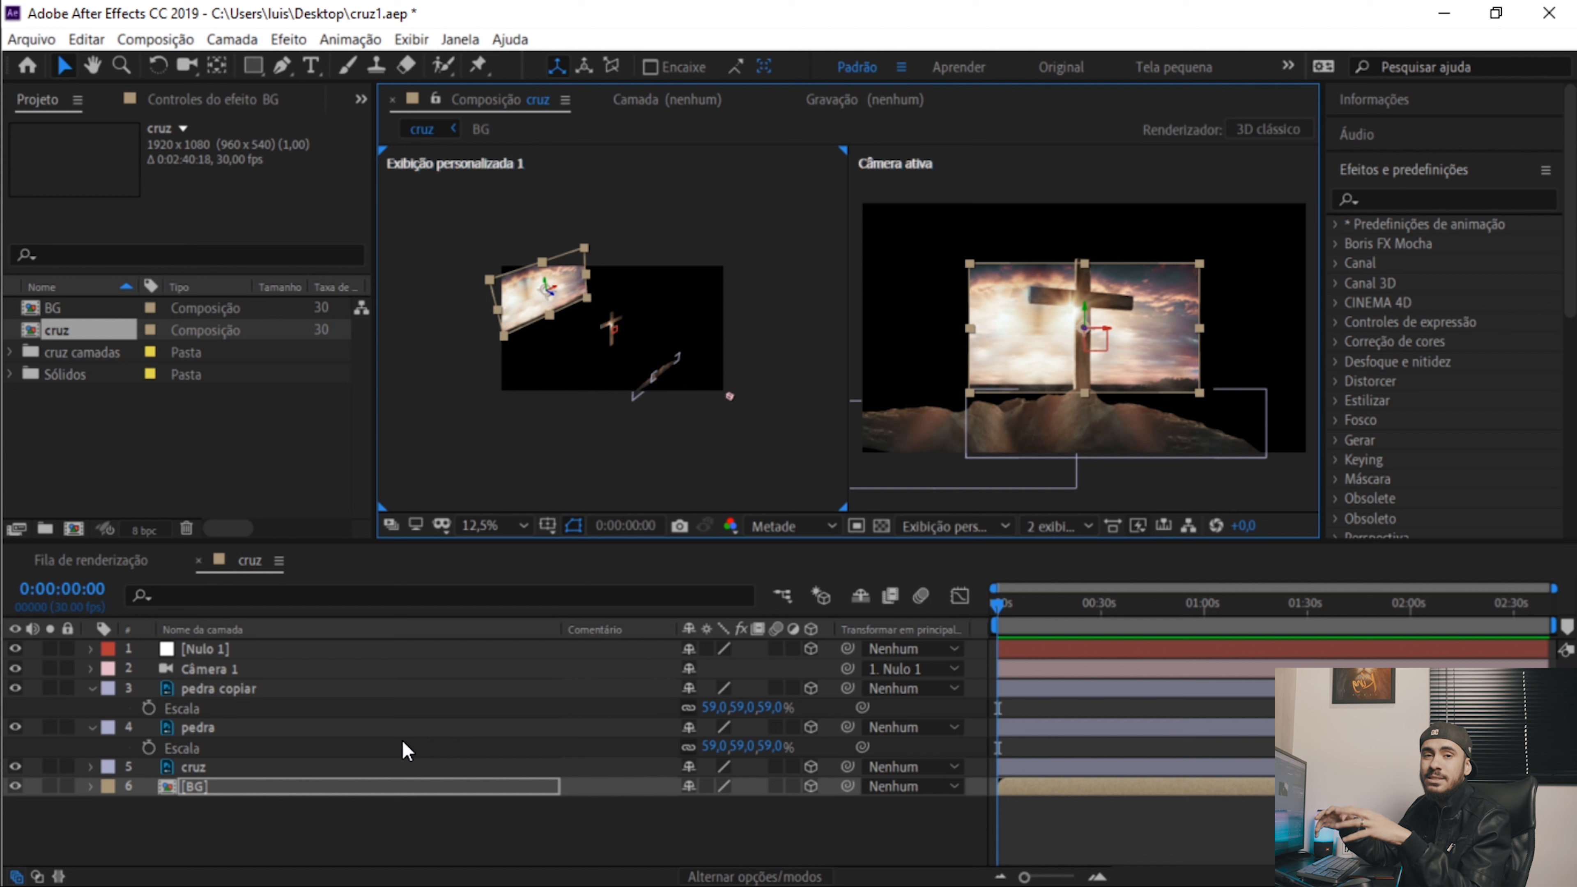
Scale the BG layer up to 221% so the sky fills the camera frame.
left_click(387, 786)
key("s")
left_click_drag(721, 805, 736, 805)
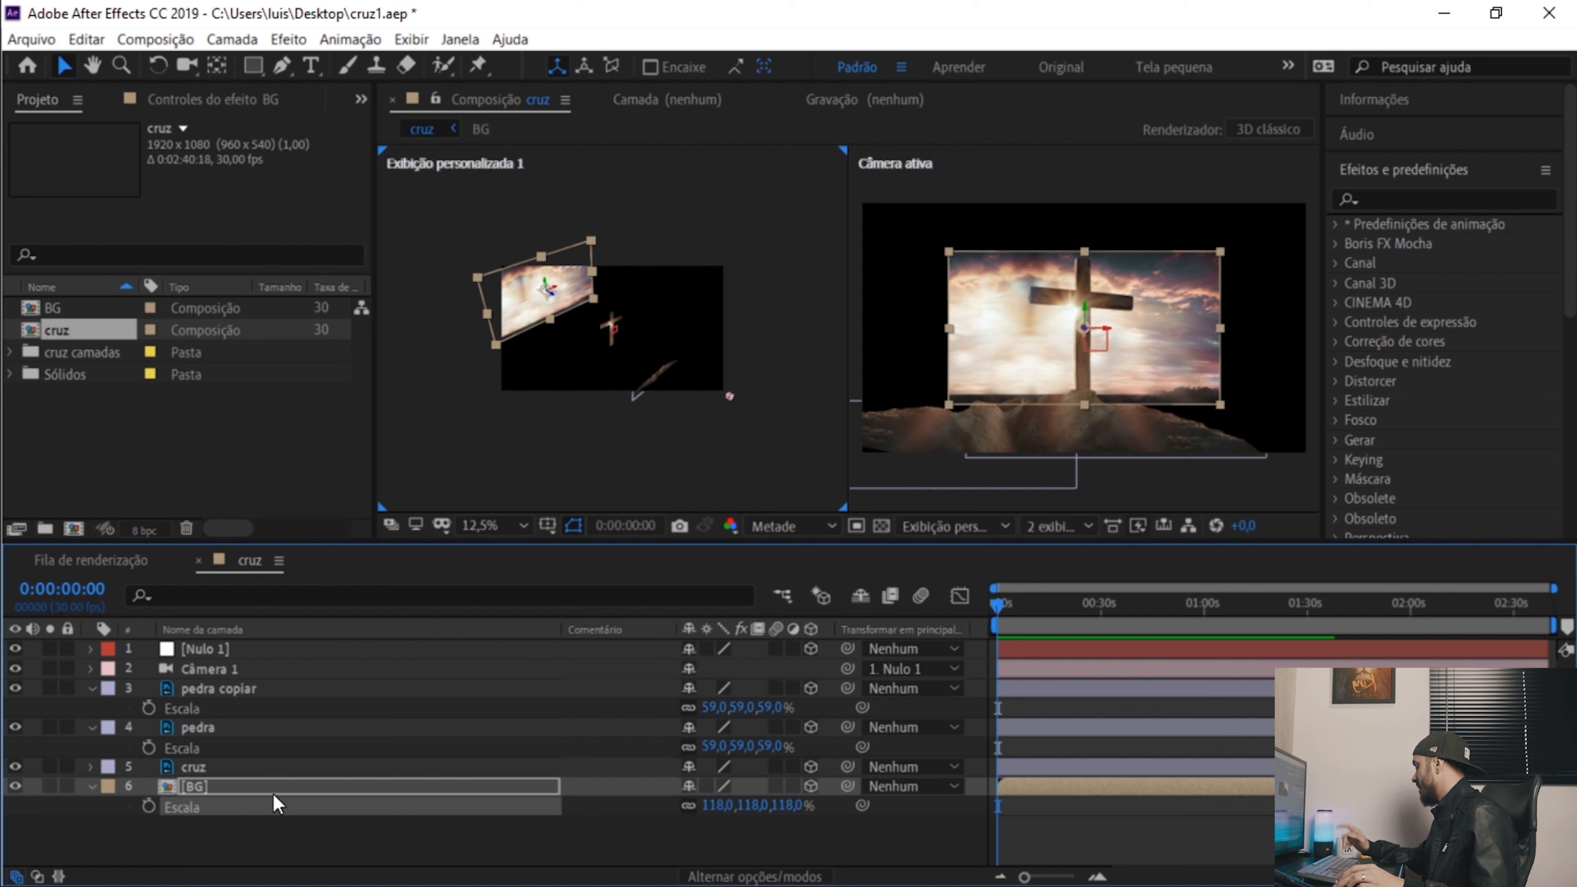
key("s")
key("s")
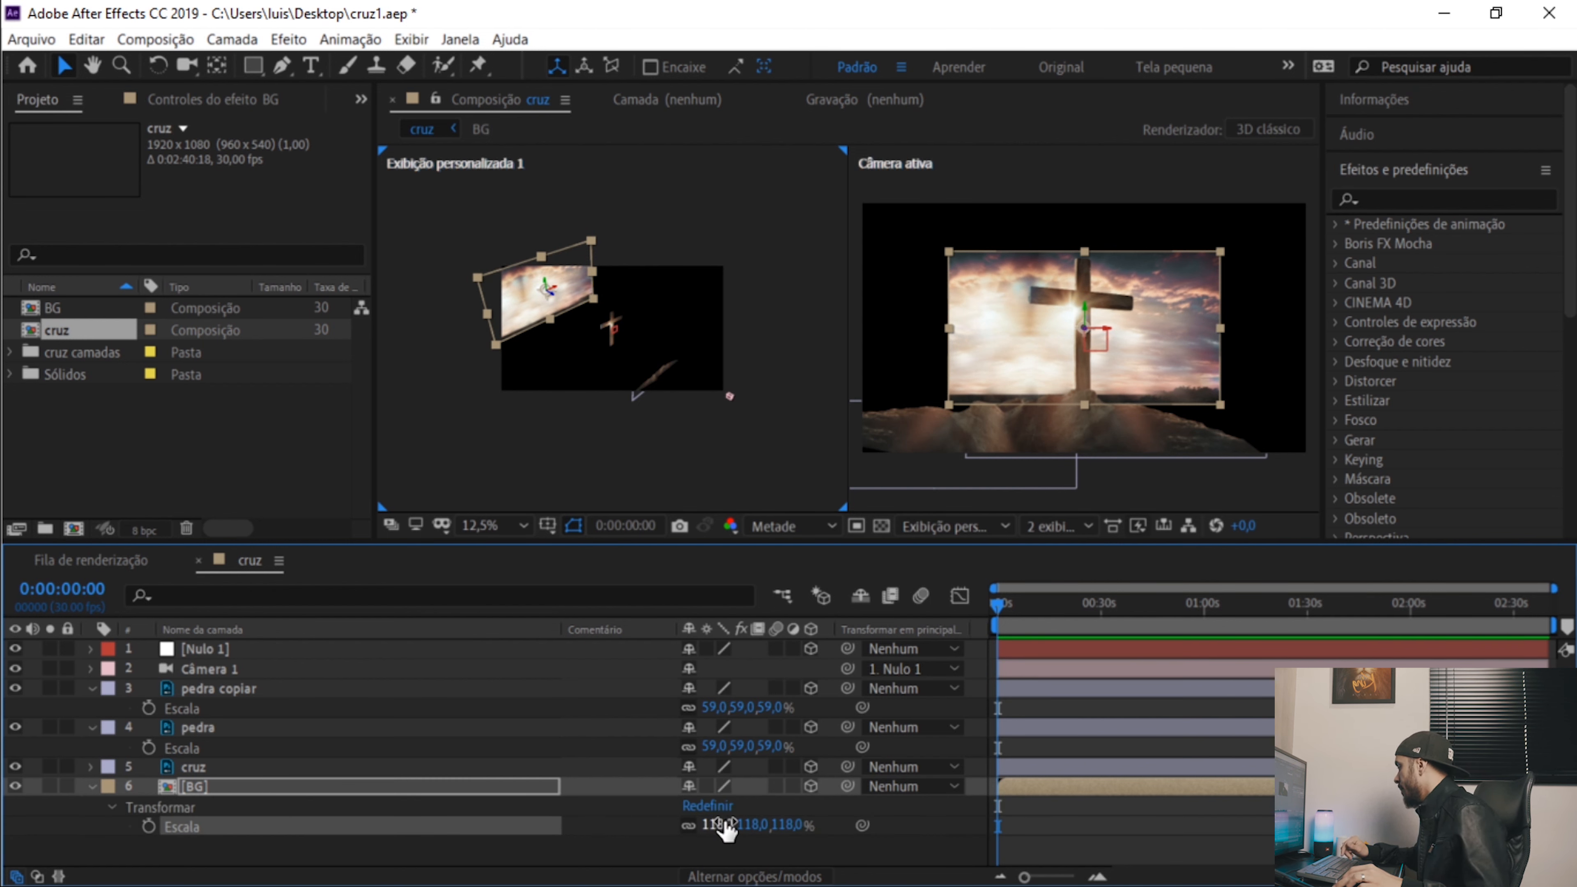
left_click_drag(725, 827, 846, 833)
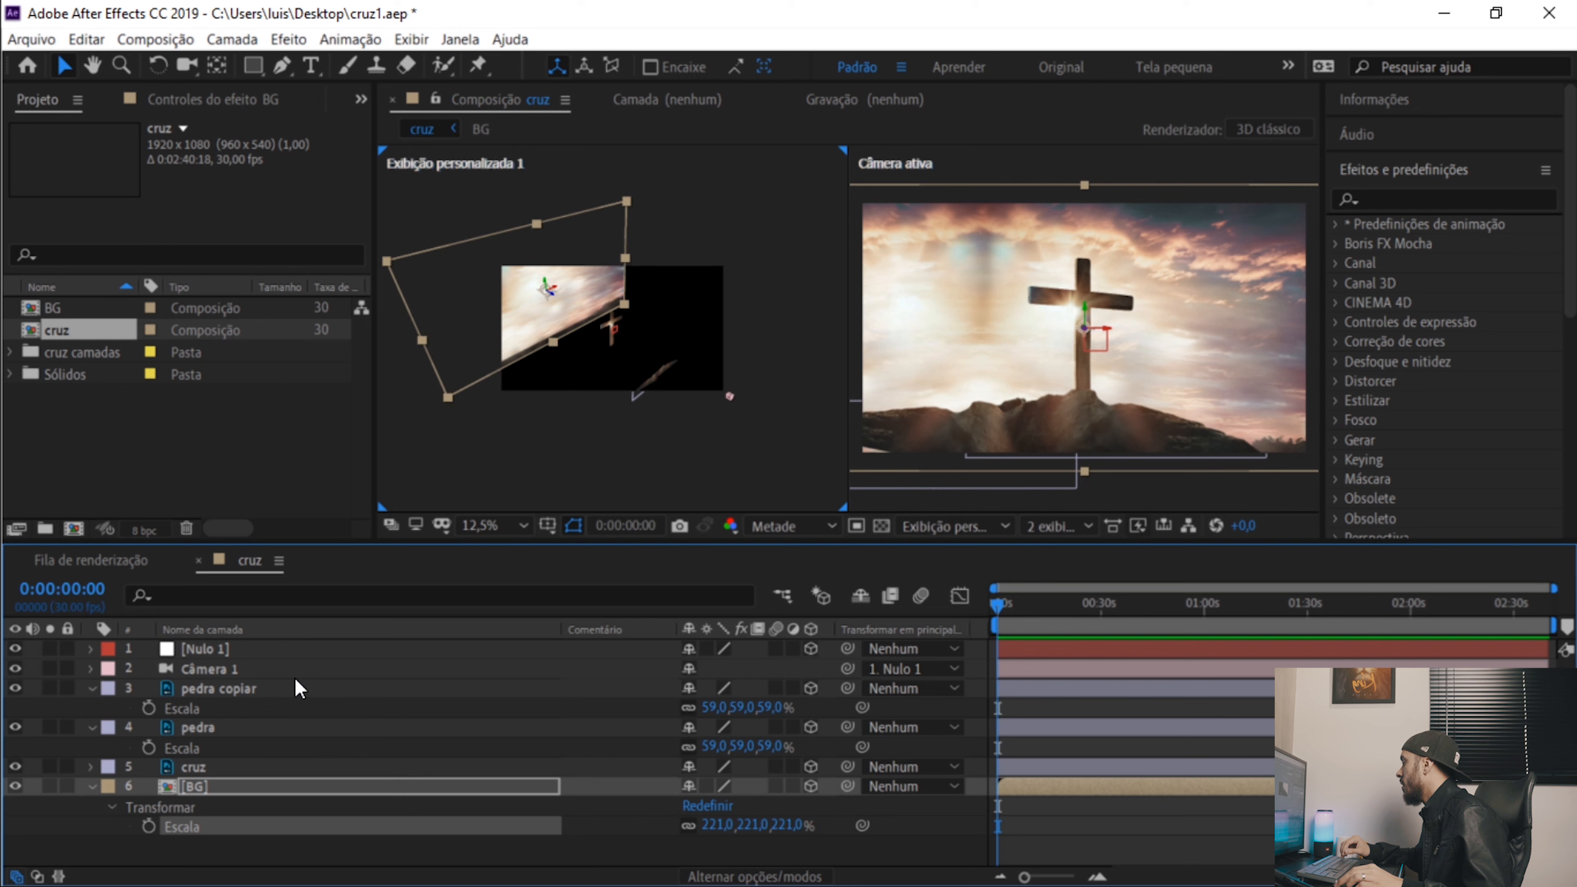
Reveal the Position property of the Nulo 1 layer.
left_click(211, 649)
key("p")
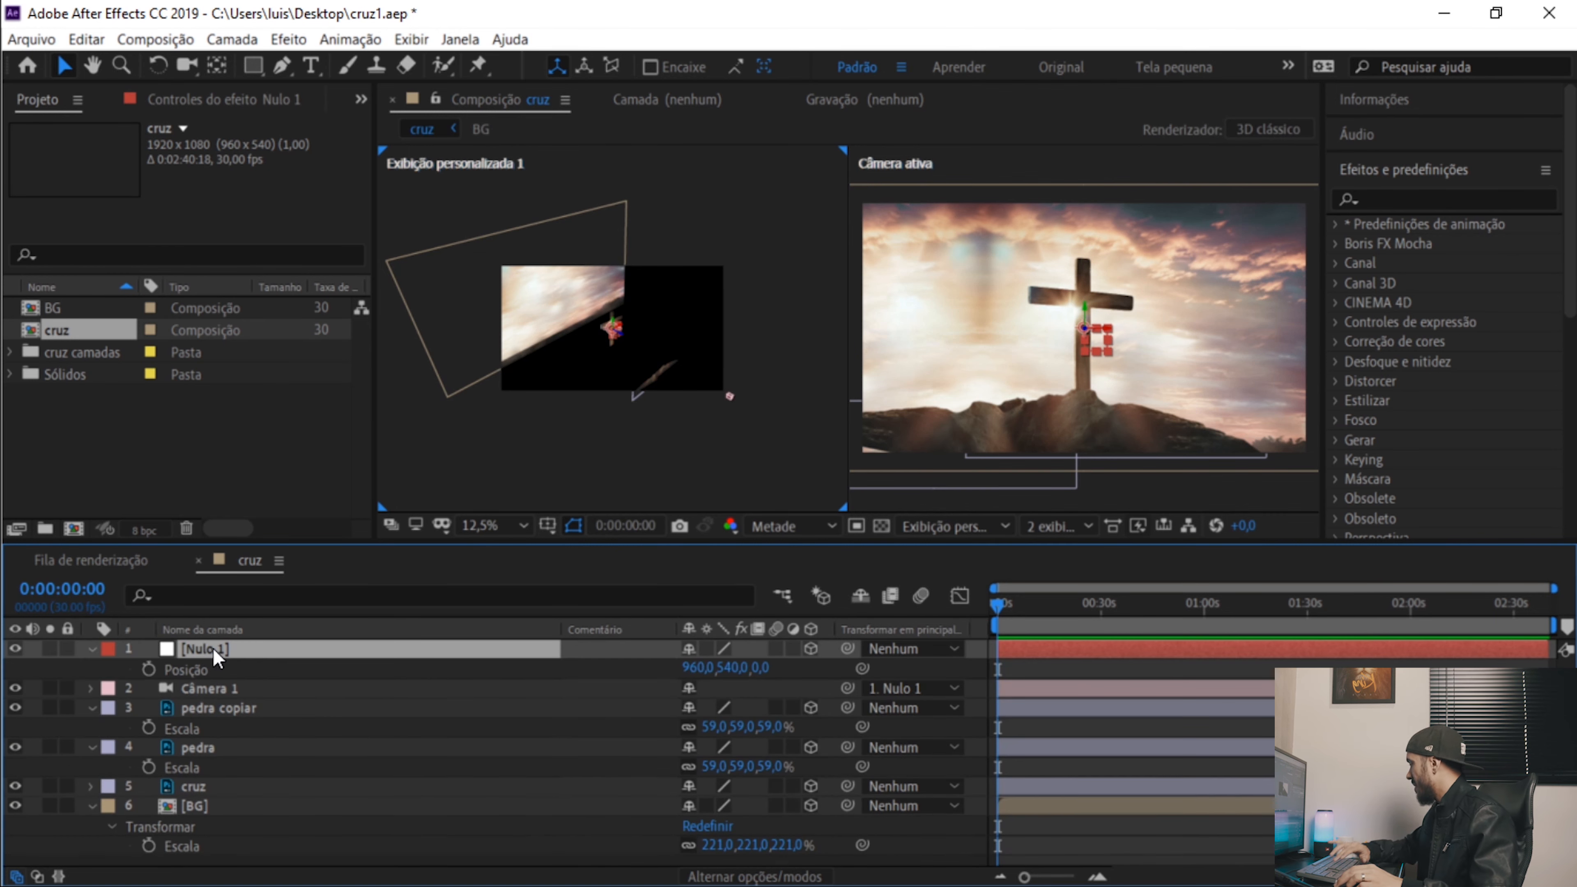
Try moving Nulo 1 along Z to check the parallax depth, and undo the move.
left_click_drag(764, 669, 899, 631)
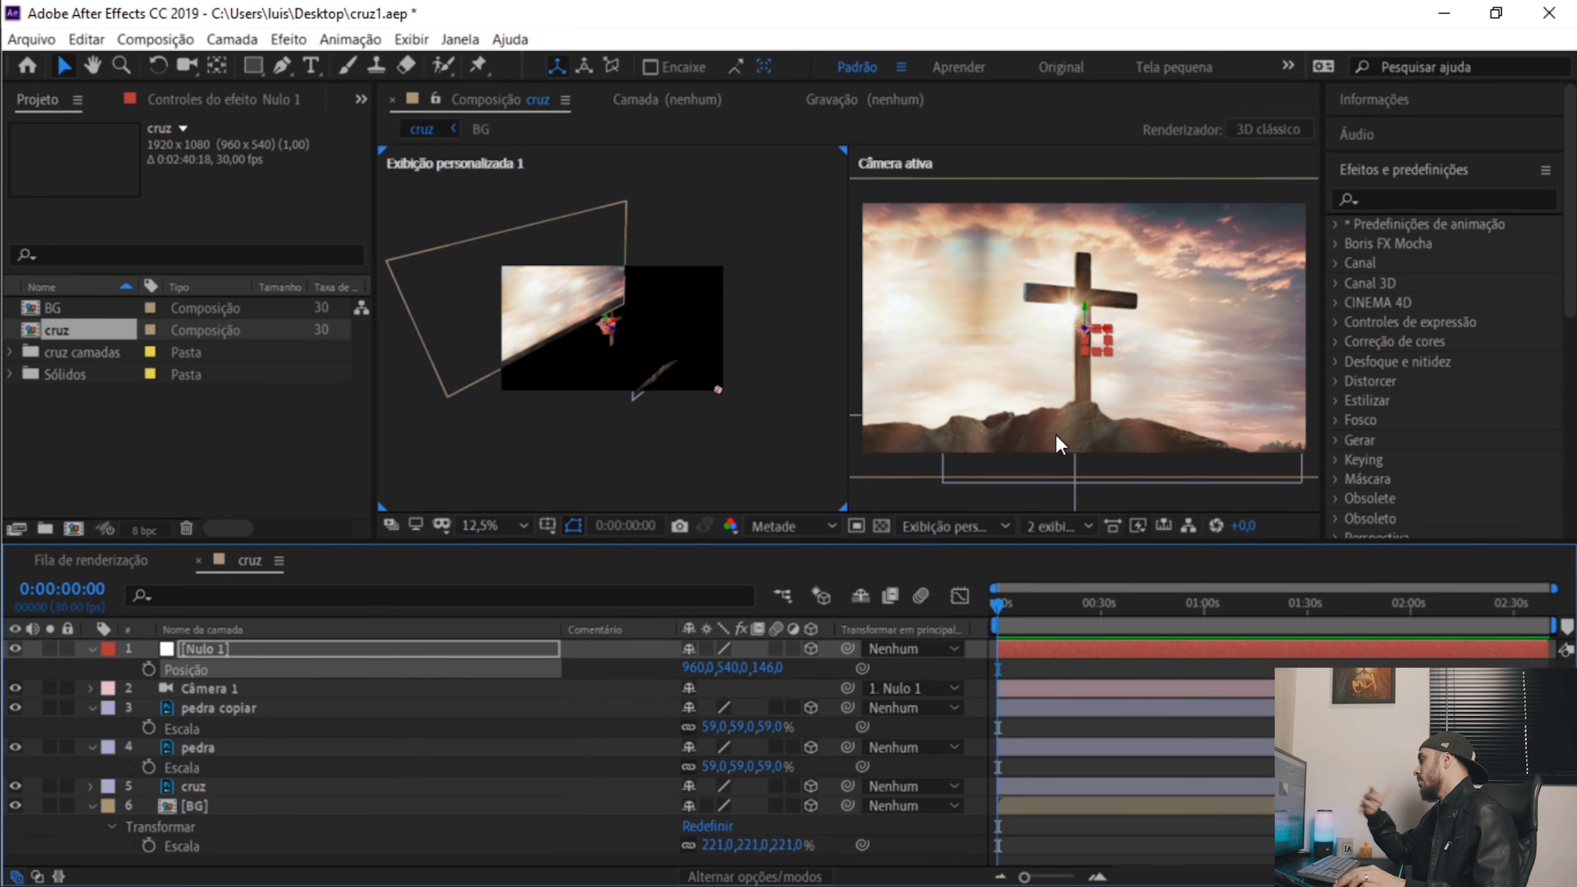
mouse_move(770, 668)
left_mouse_down()
mouse_move(1088, 672)
mouse_move(786, 668)
left_mouse_up()
key("ctrl+z")
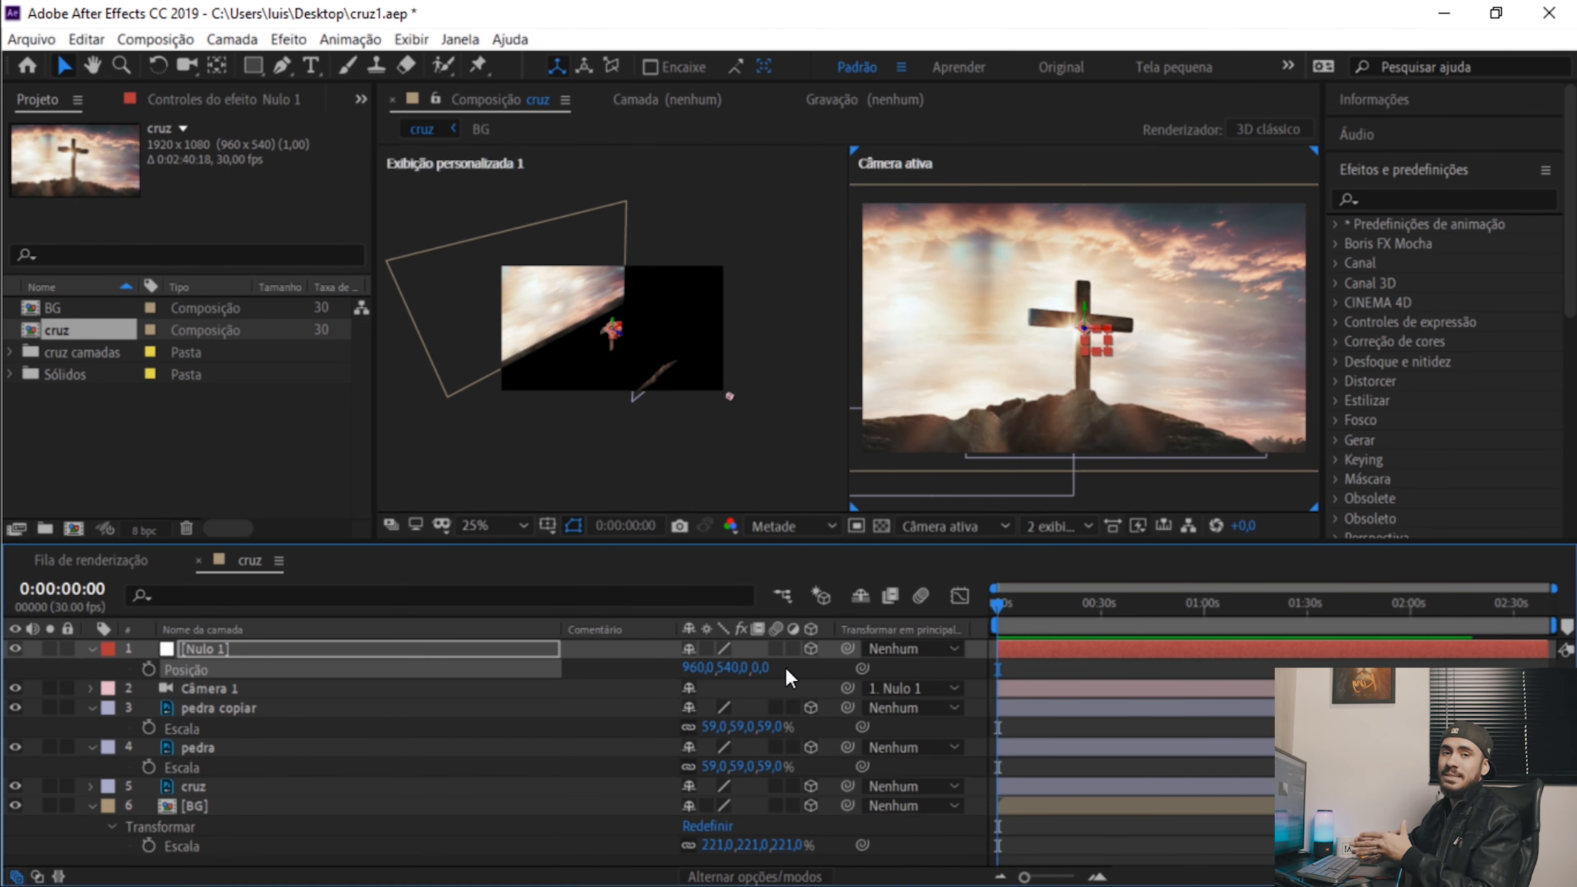
Animate Nulo 1's Position from X 1150, Z 1653 and an adjusted Y at 0:00:00:00 to 960, 540, 0 at 0:00:10:23.
key("alt+shift+p")
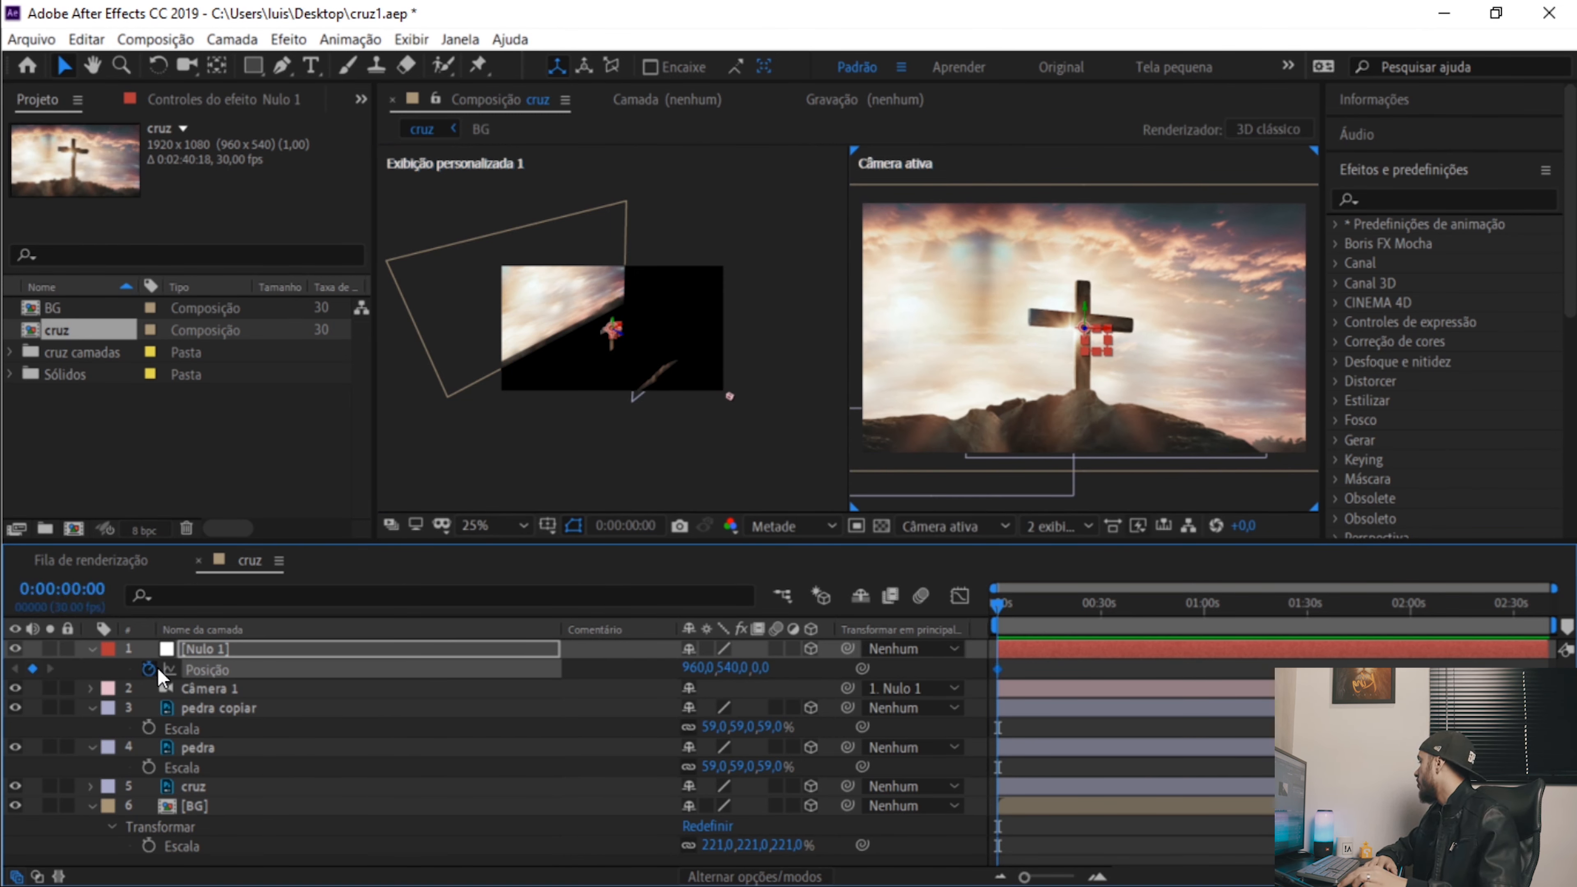
left_click_drag(1001, 673, 1036, 672)
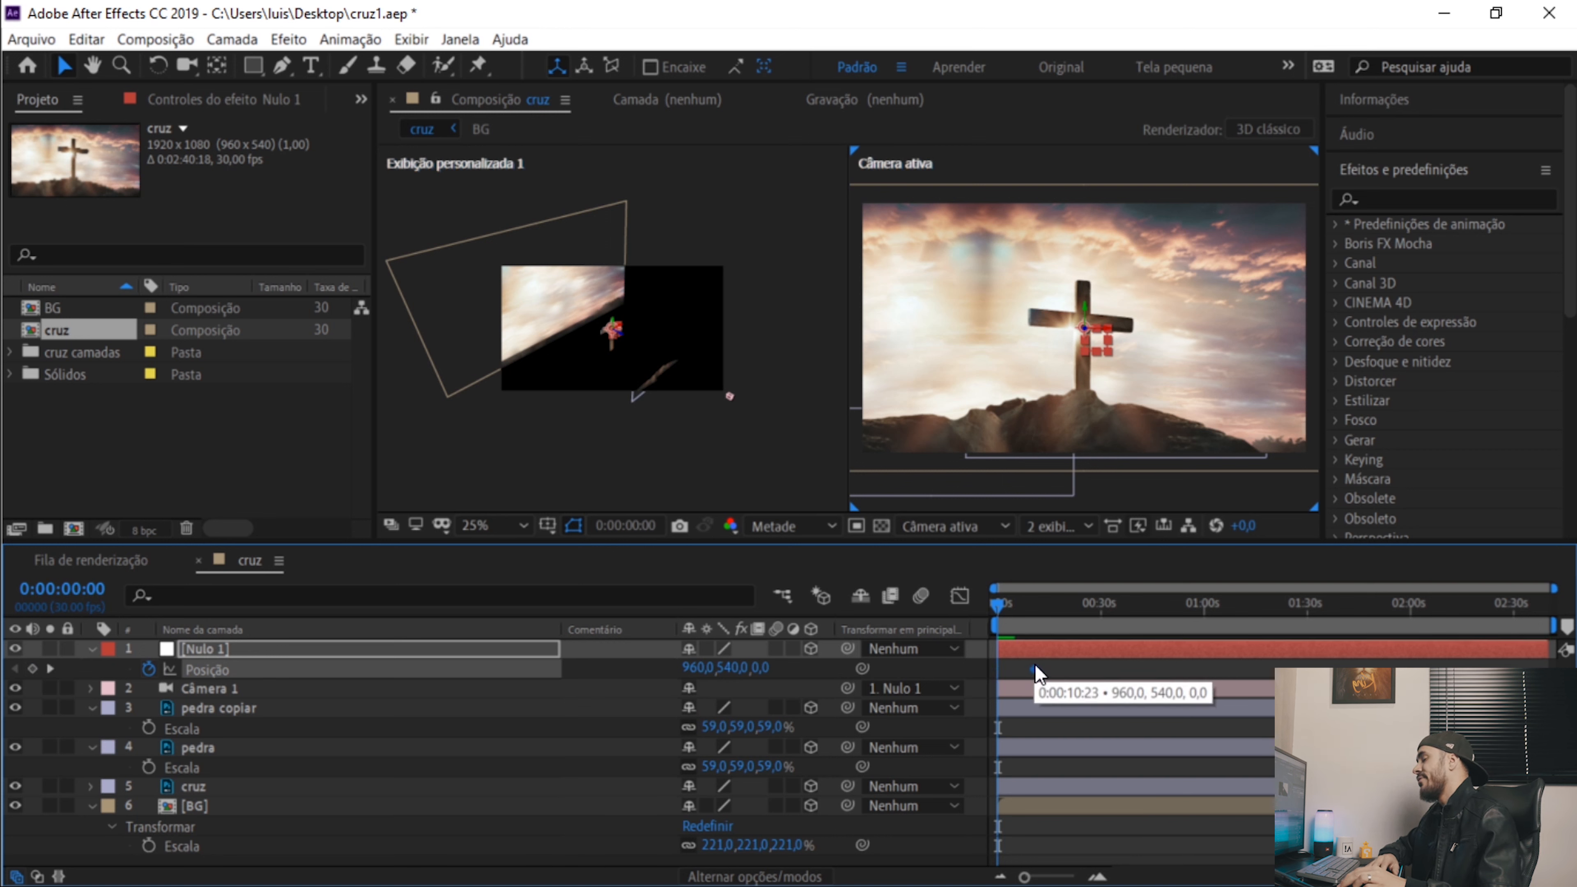
left_click(33, 669)
left_click_drag(761, 669, 645, 657)
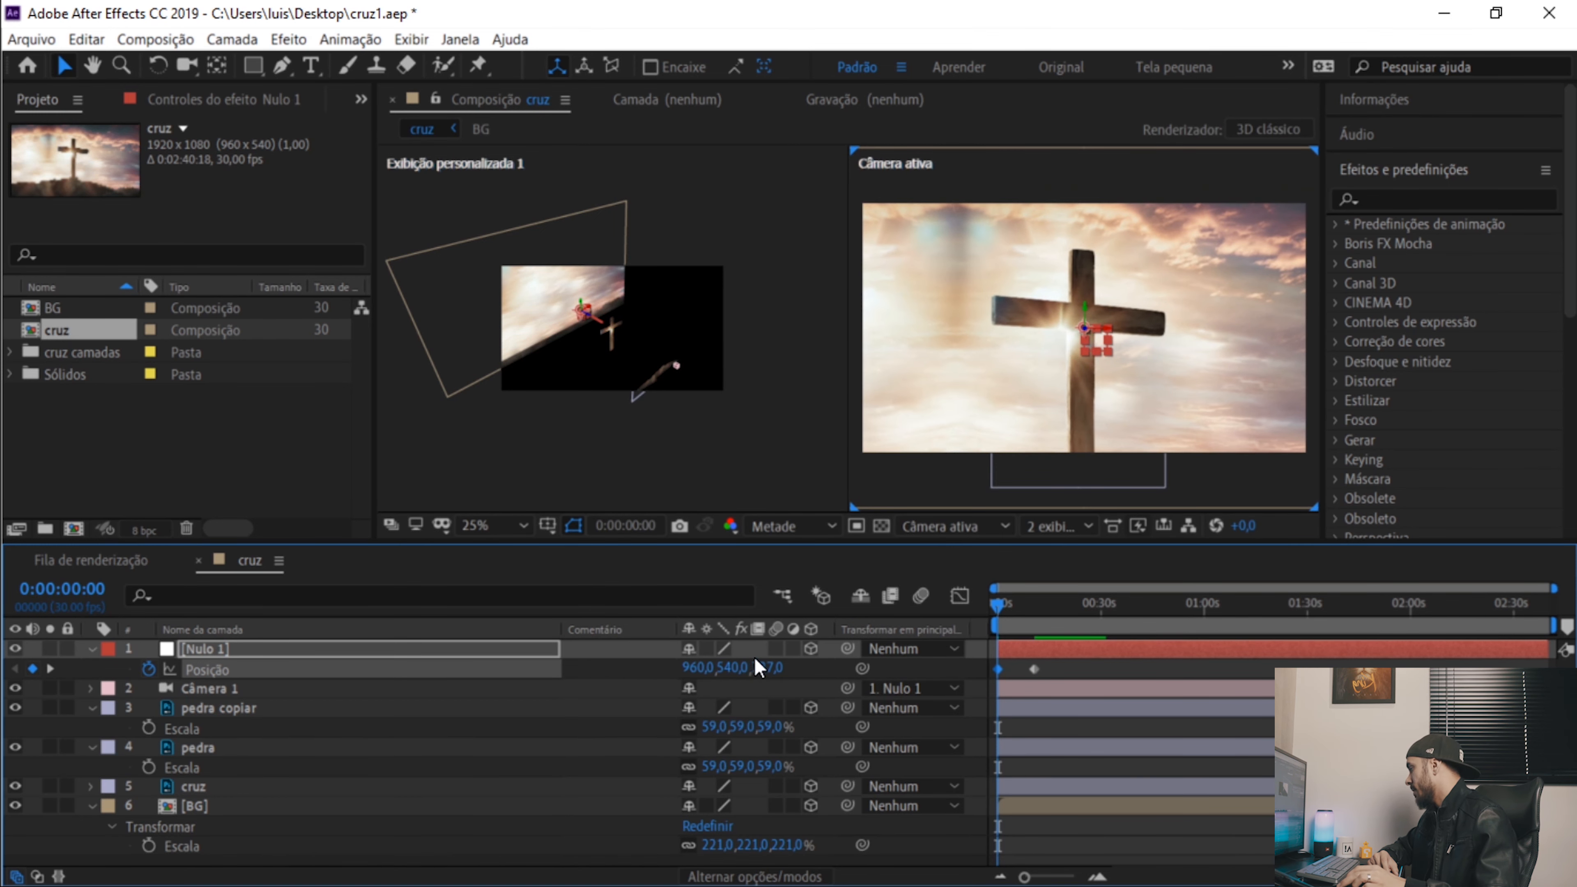
left_click_drag(899, 646, 1459, 615)
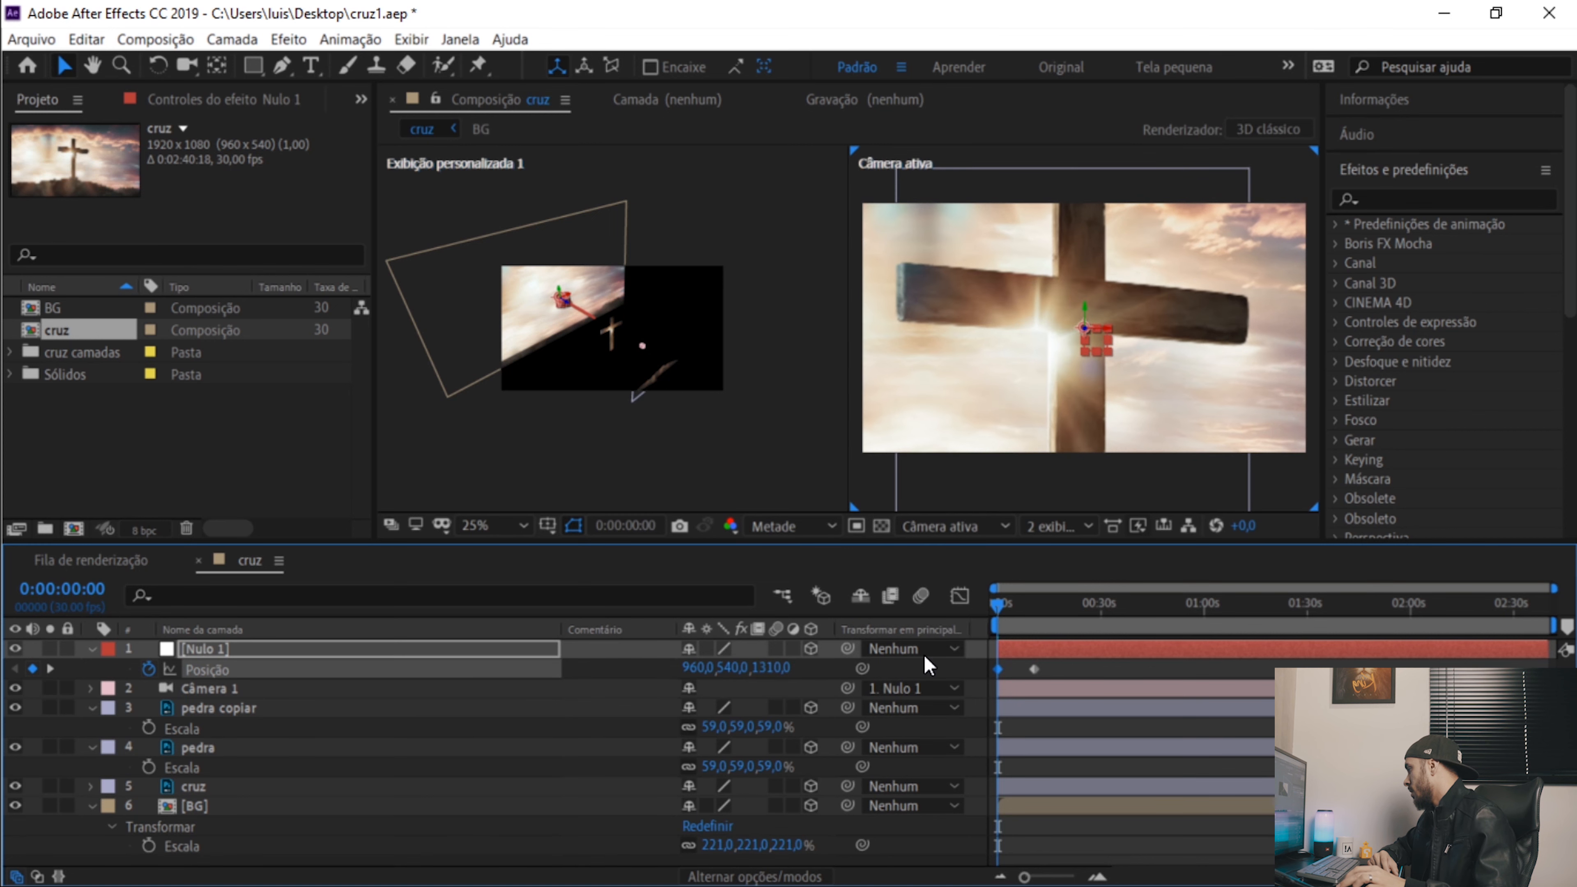
left_click_drag(732, 670, 972, 663)
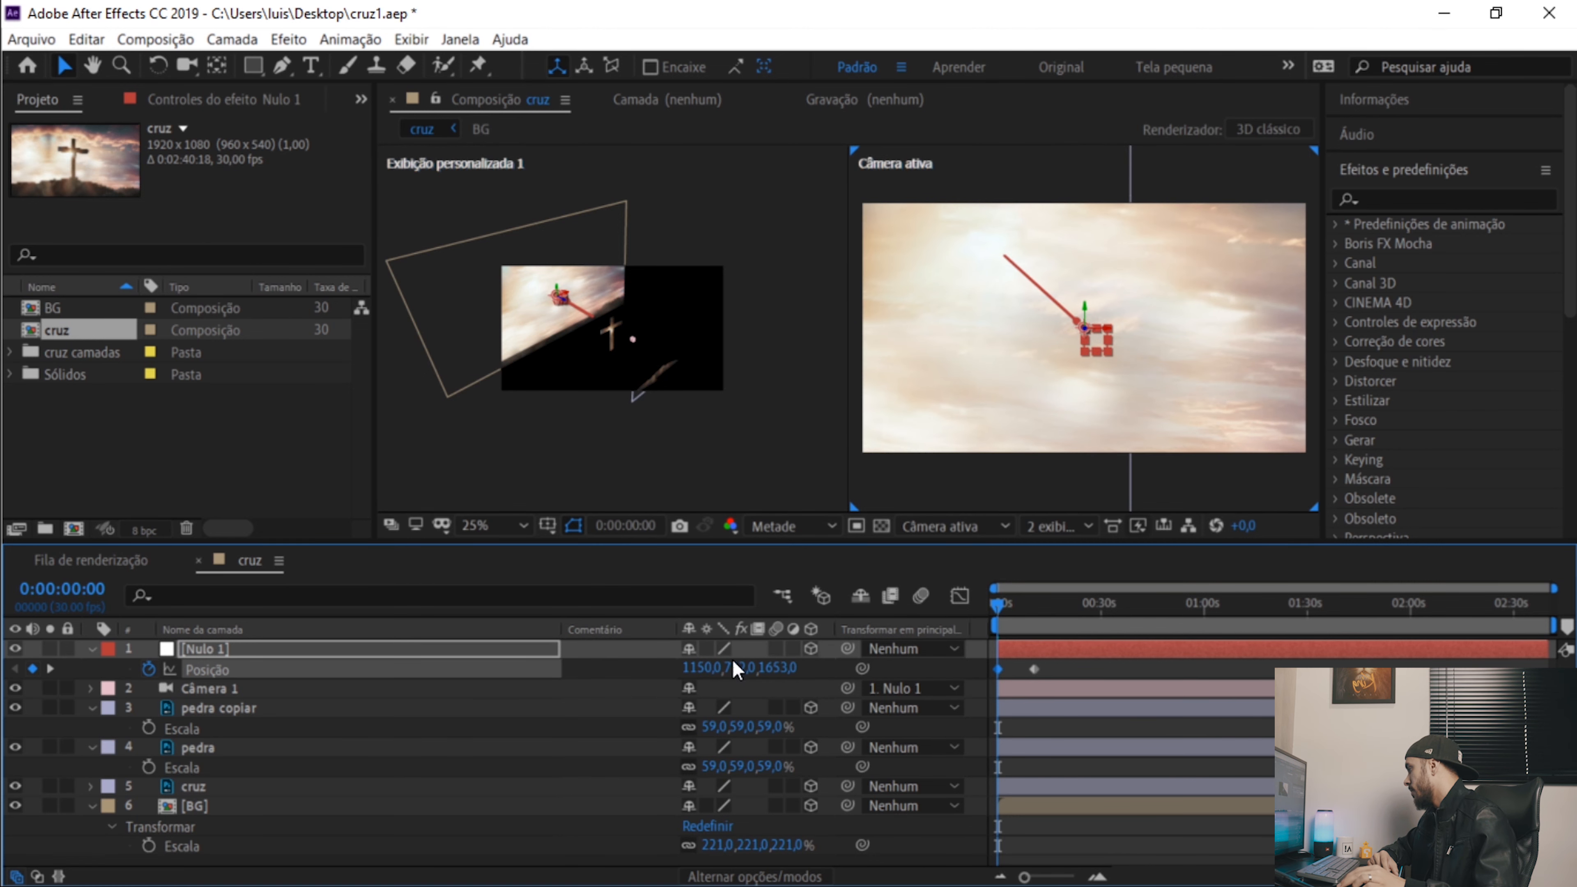
left_click_drag(738, 670, 718, 614)
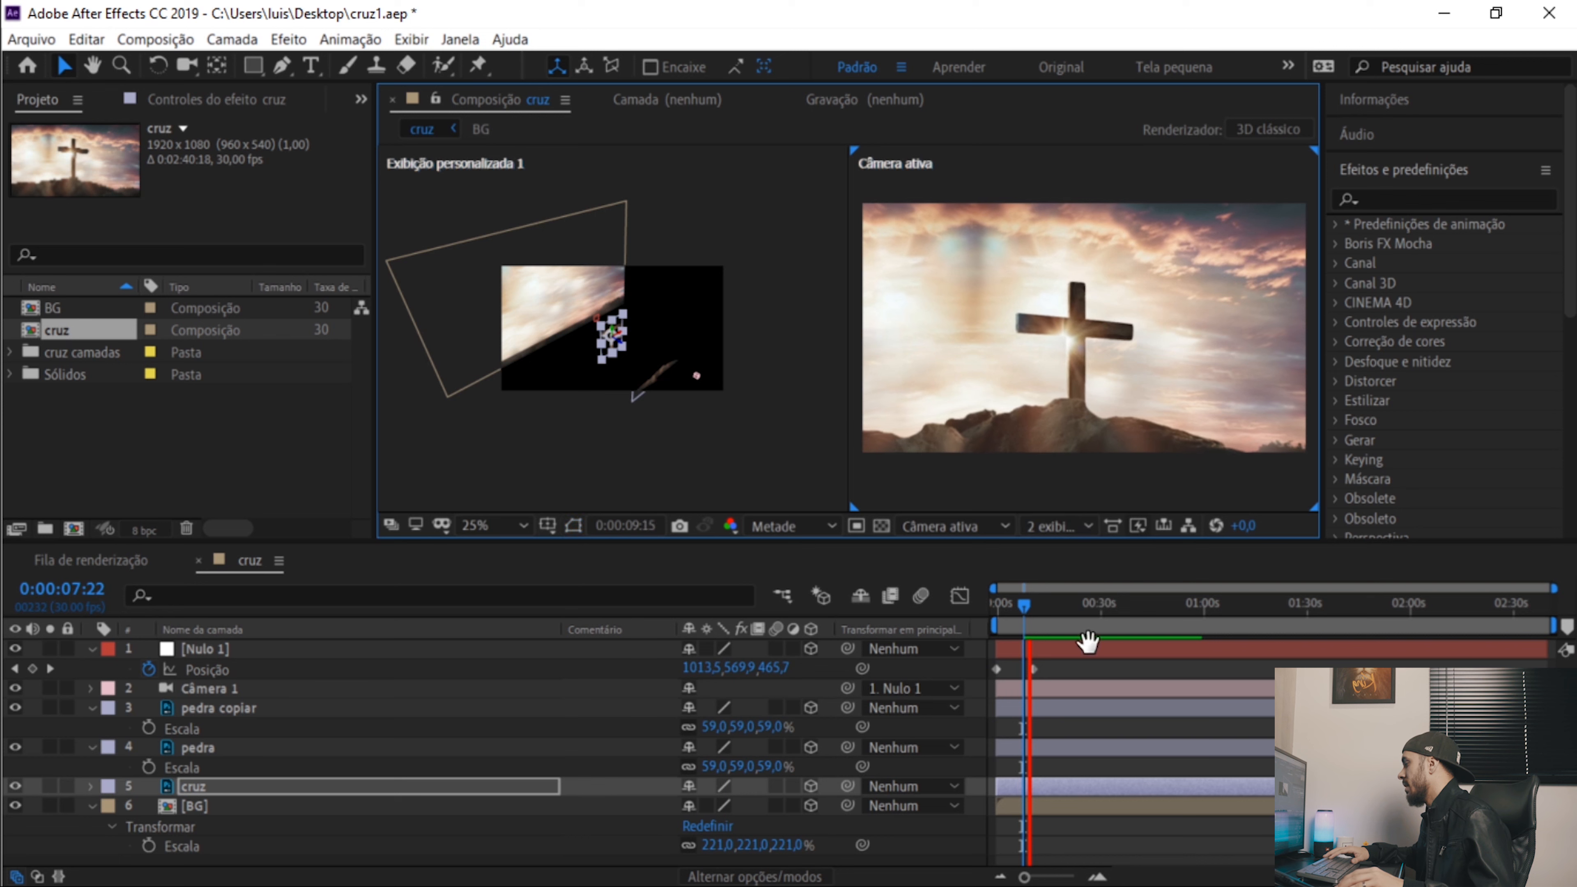
Apply Easy Ease to both Position keyframes of Nulo 1.
key("space")
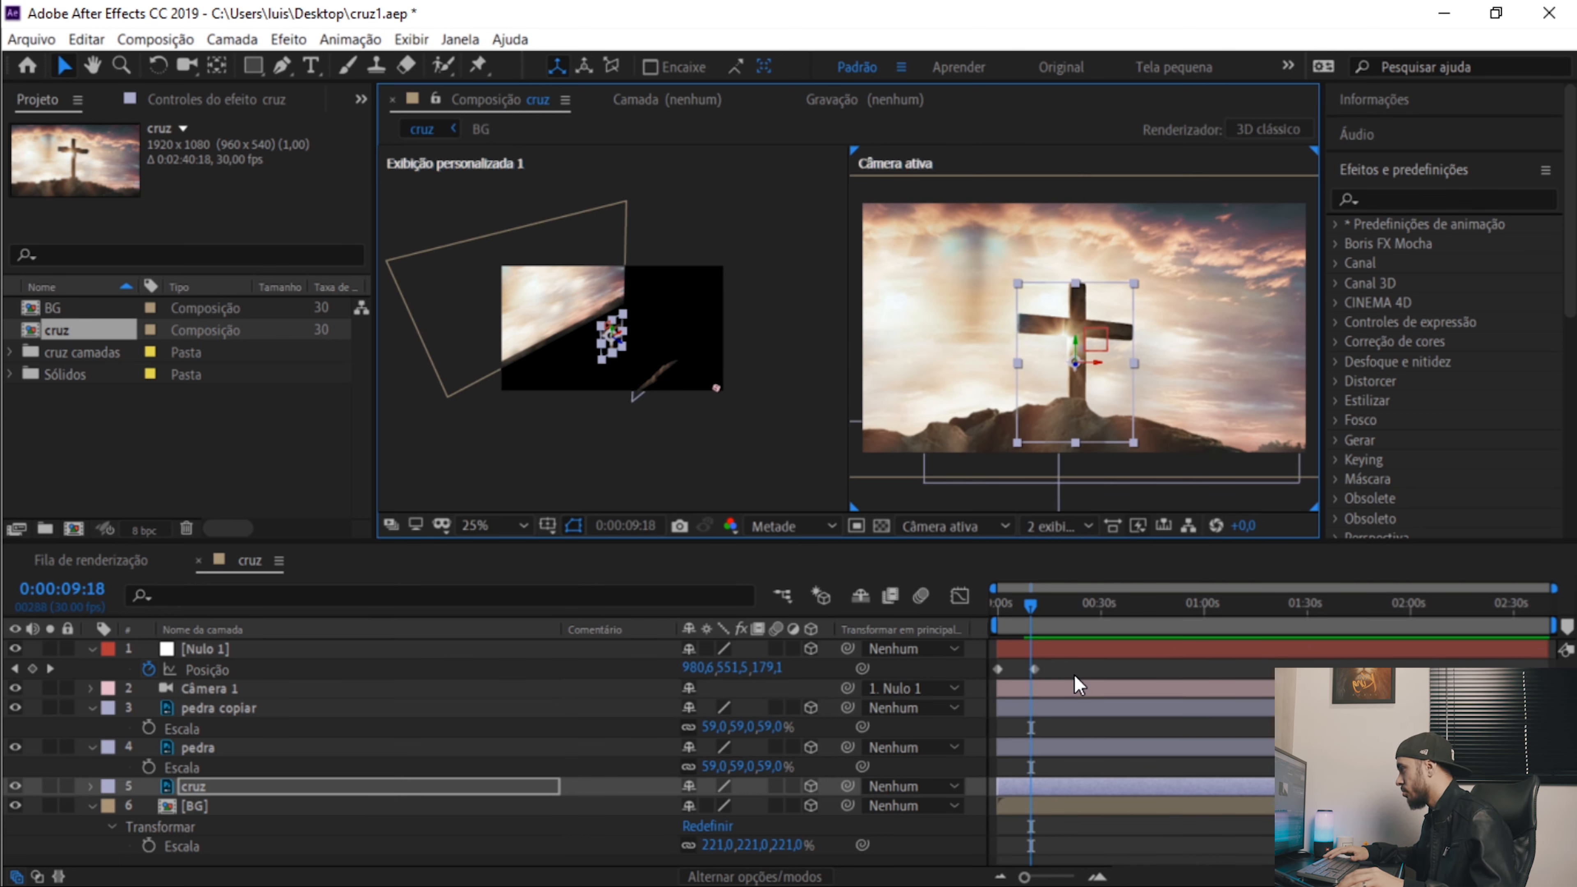
left_click_drag(1074, 674, 914, 668)
key("F9")
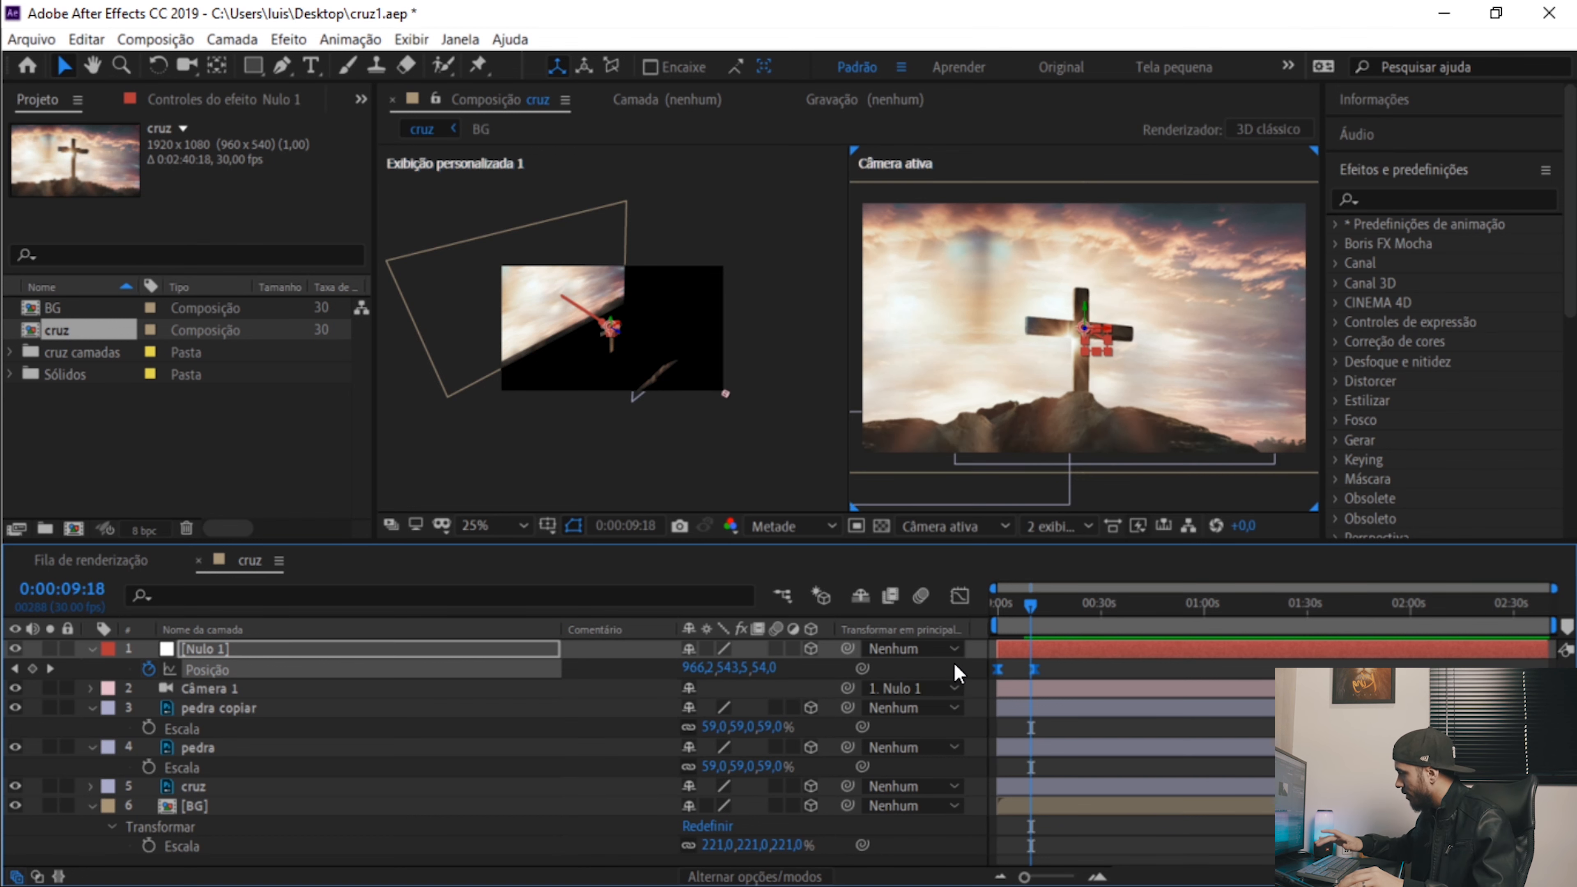
Move Nulo 1's second Position keyframe earlier to speed up the camera move, and preview it.
left_click(1046, 670)
left_click_drag(1035, 669, 1020, 670)
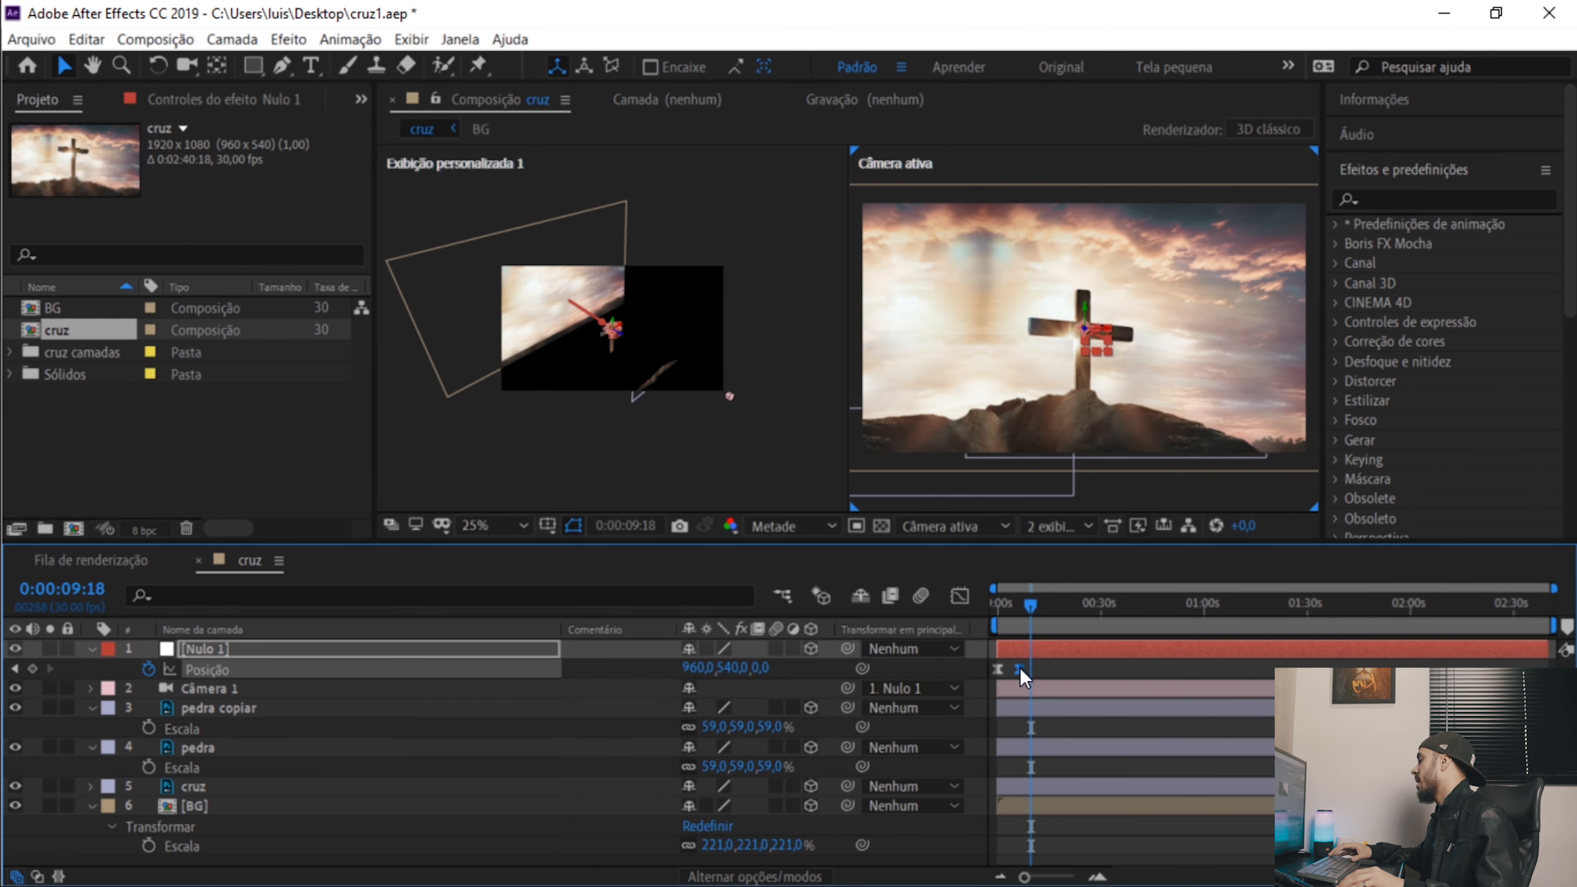
left_click_drag(1023, 606, 984, 609)
key("space")
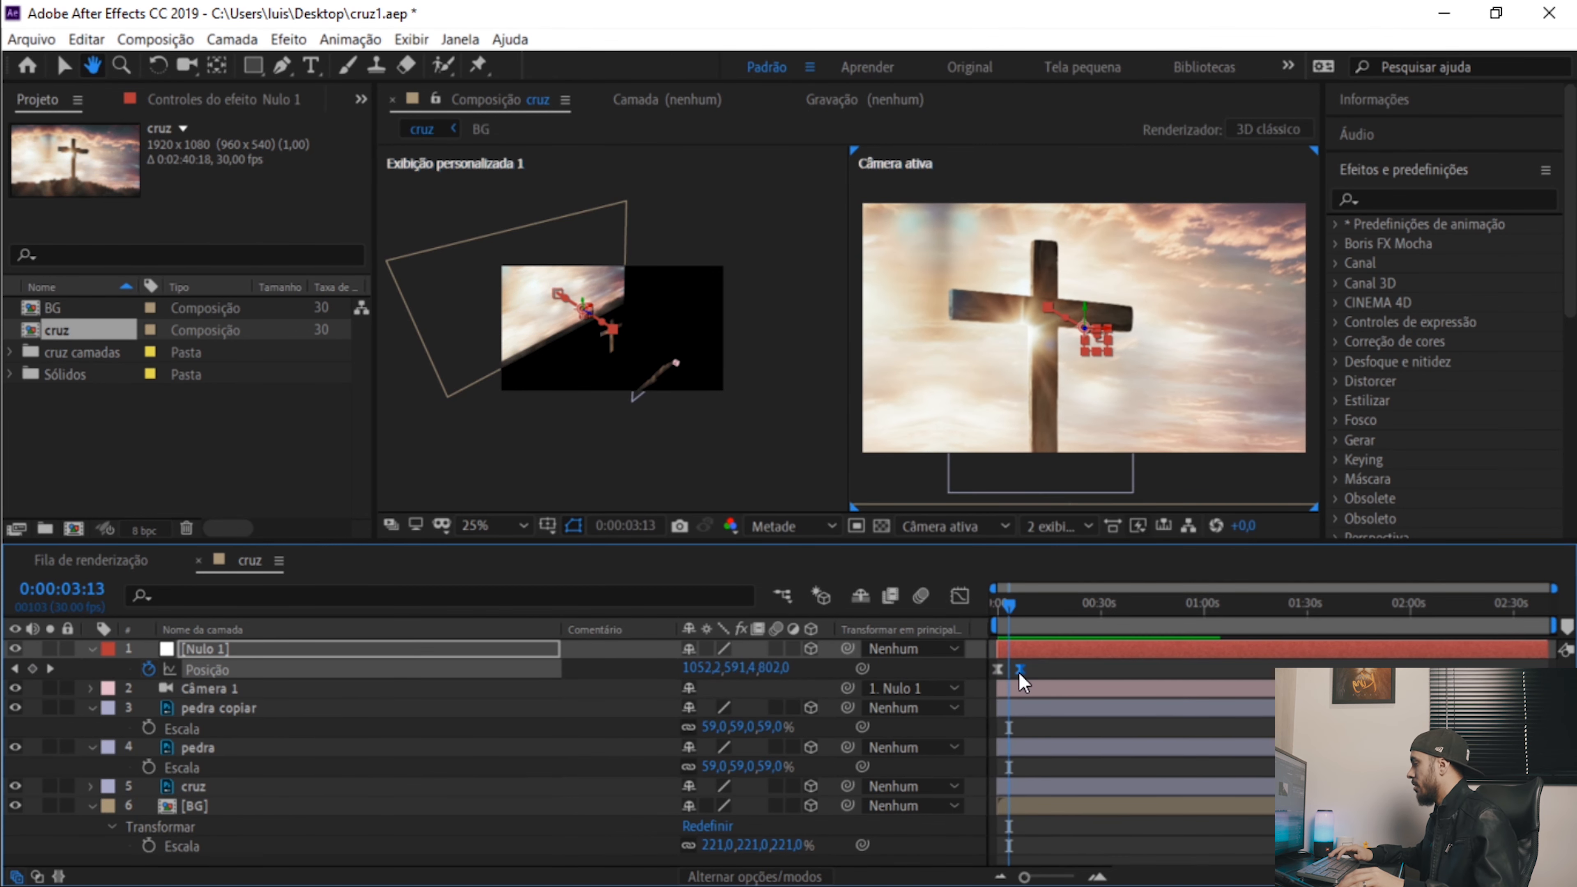
key("space")
Reshape the speed curve of Nulo 1's Position so the move peaks early and slows down gradually into the last keyframe.
left_click_drag(1050, 676, 945, 686)
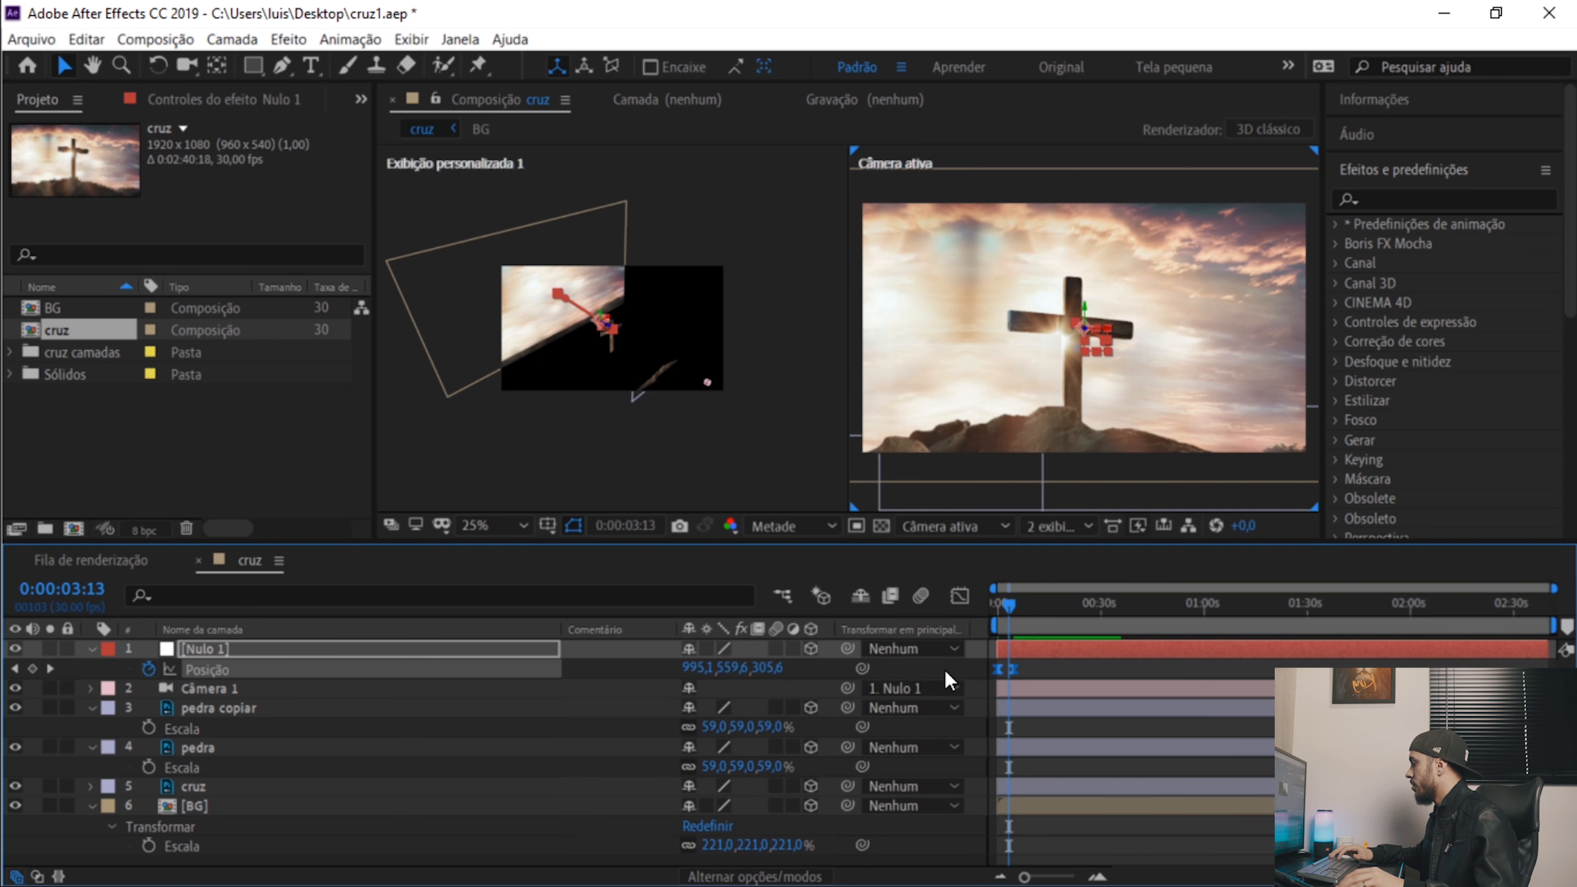
left_click(960, 596)
scroll(1031, 733, "up", 5)
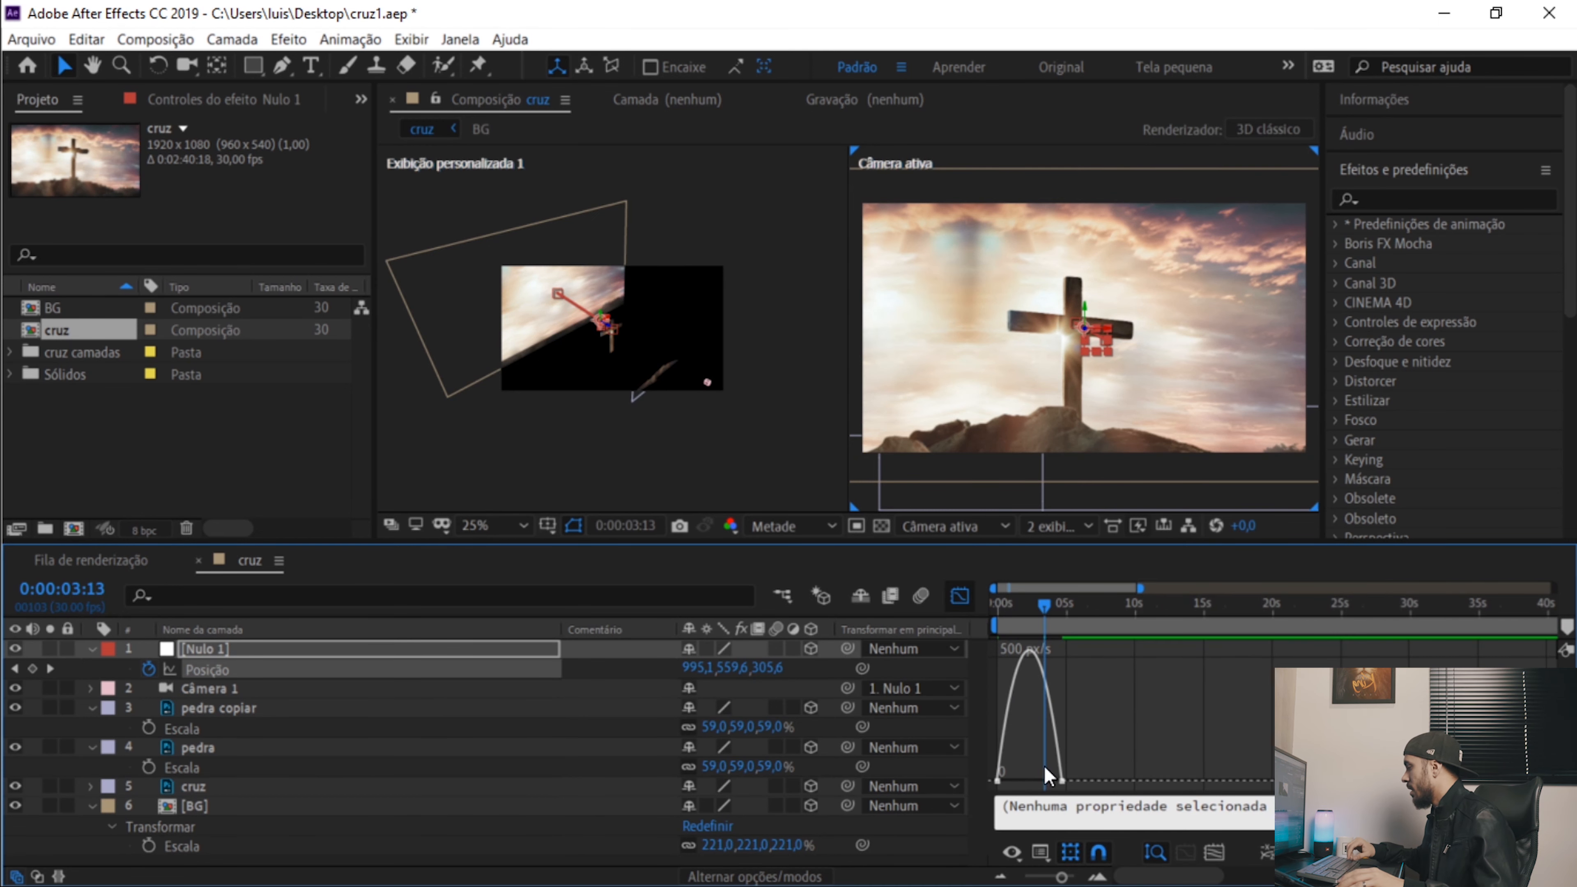
scroll(1037, 772, "left", 2)
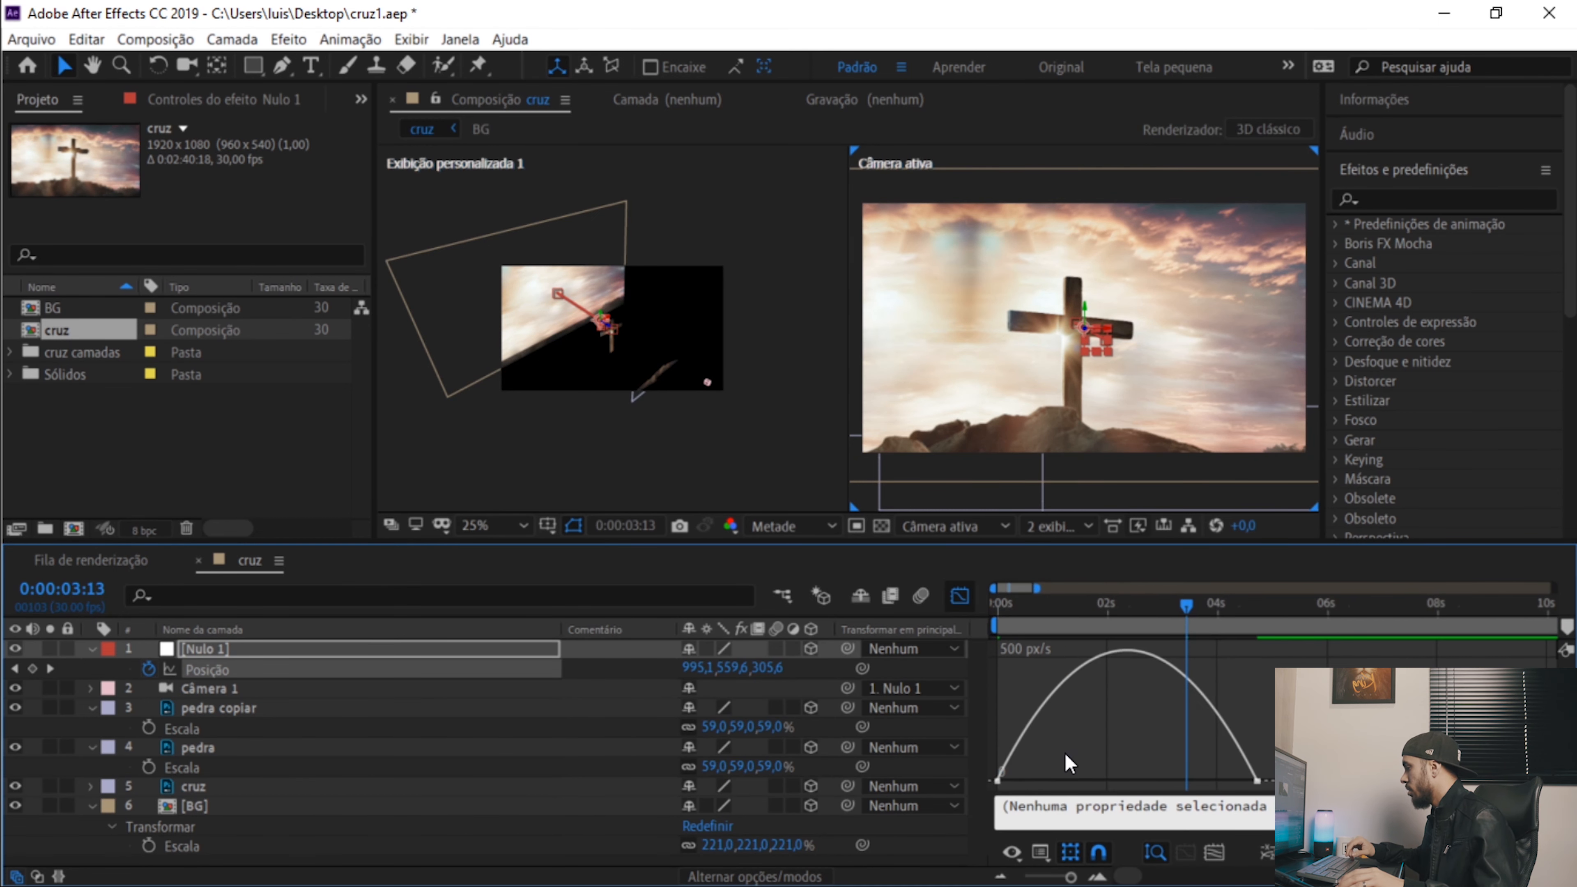
left_click(1204, 708)
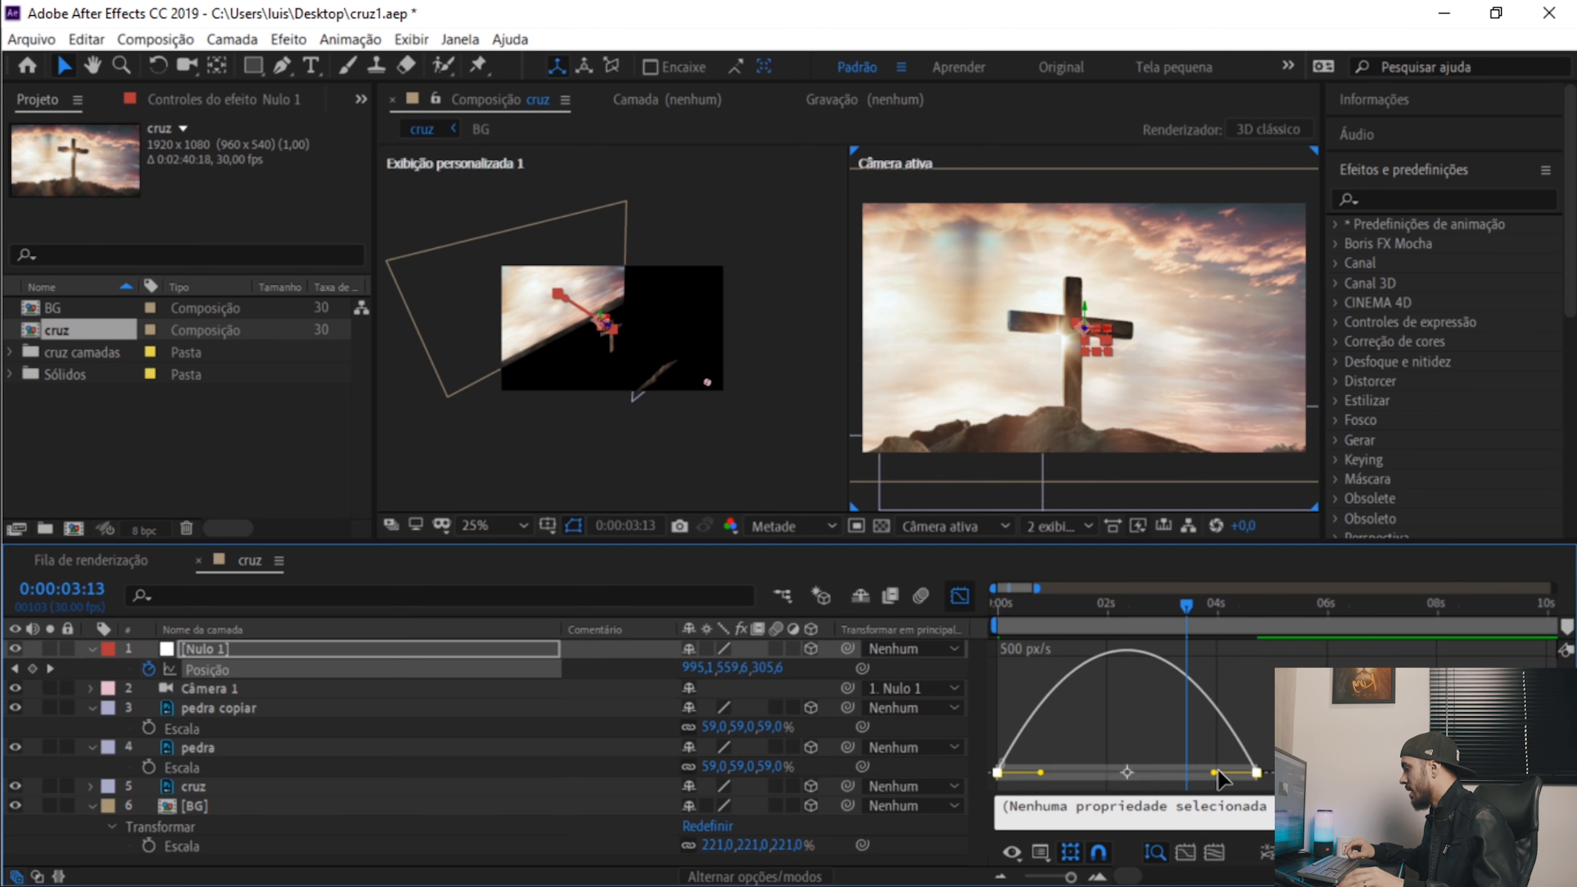
left_click_drag(1214, 772, 1141, 777)
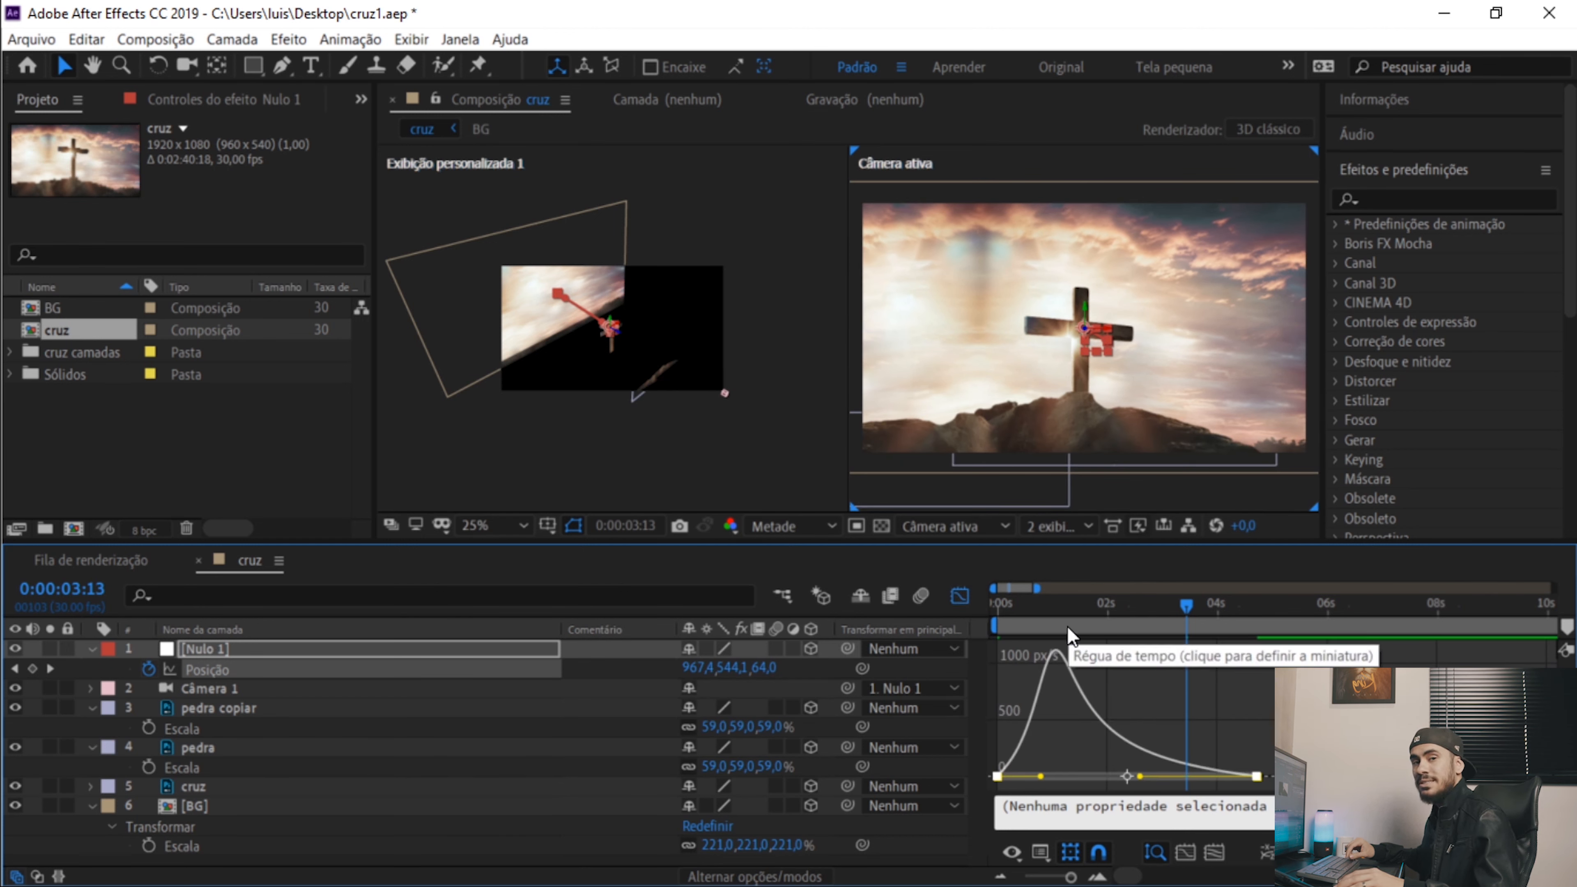
Shorten the camera move by placing Nulo 1's second Position keyframe at 0:00:02:27, and preview the eased animation.
mouse_move(1055, 659)
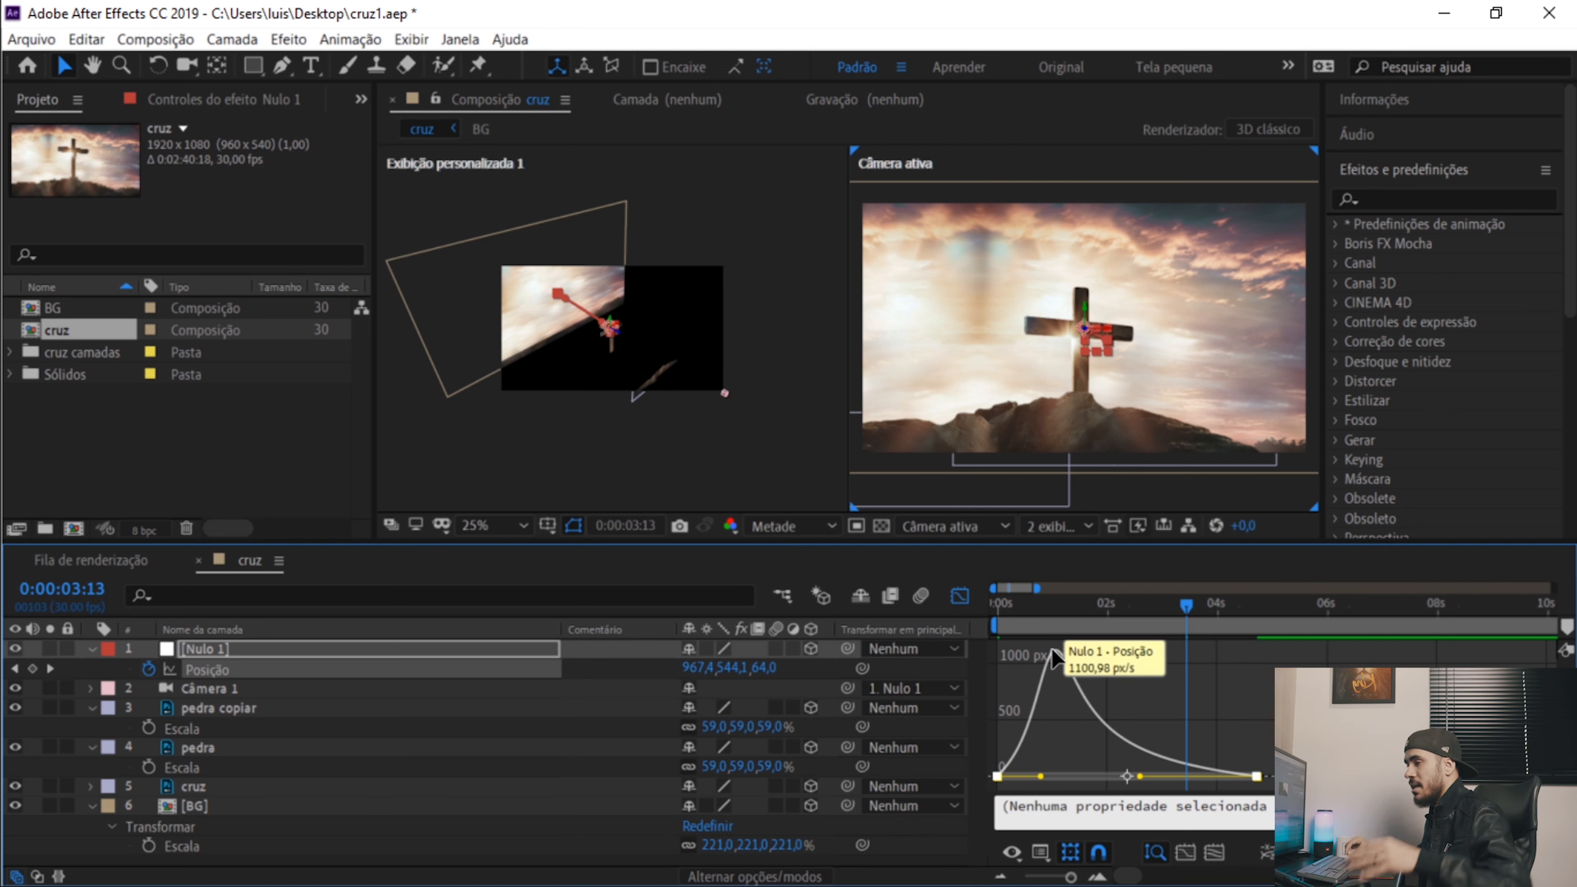
key("space")
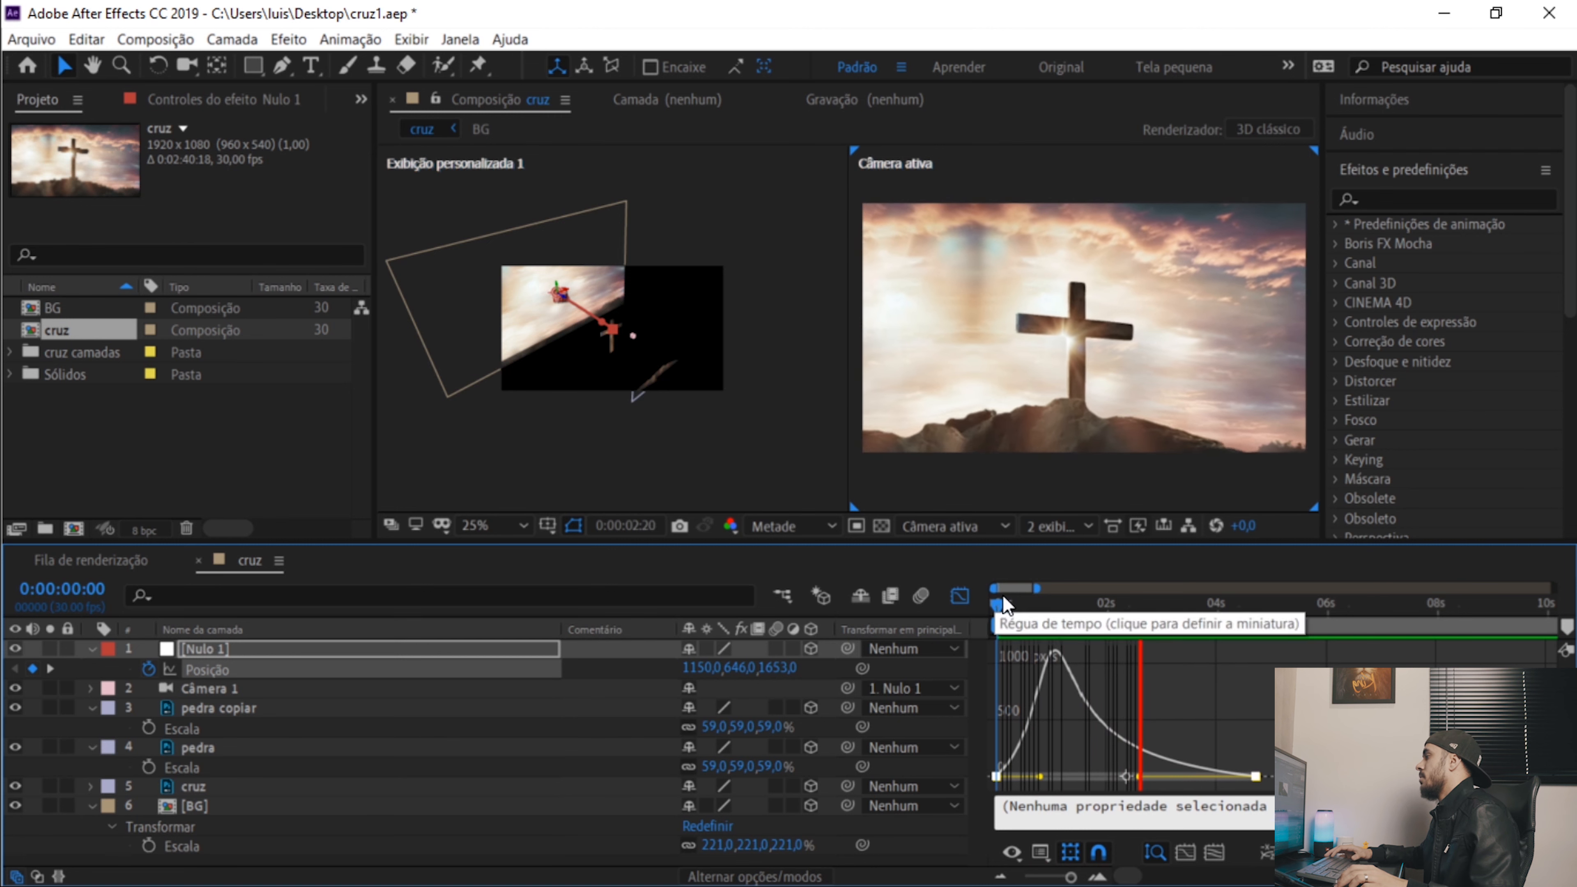
key("space")
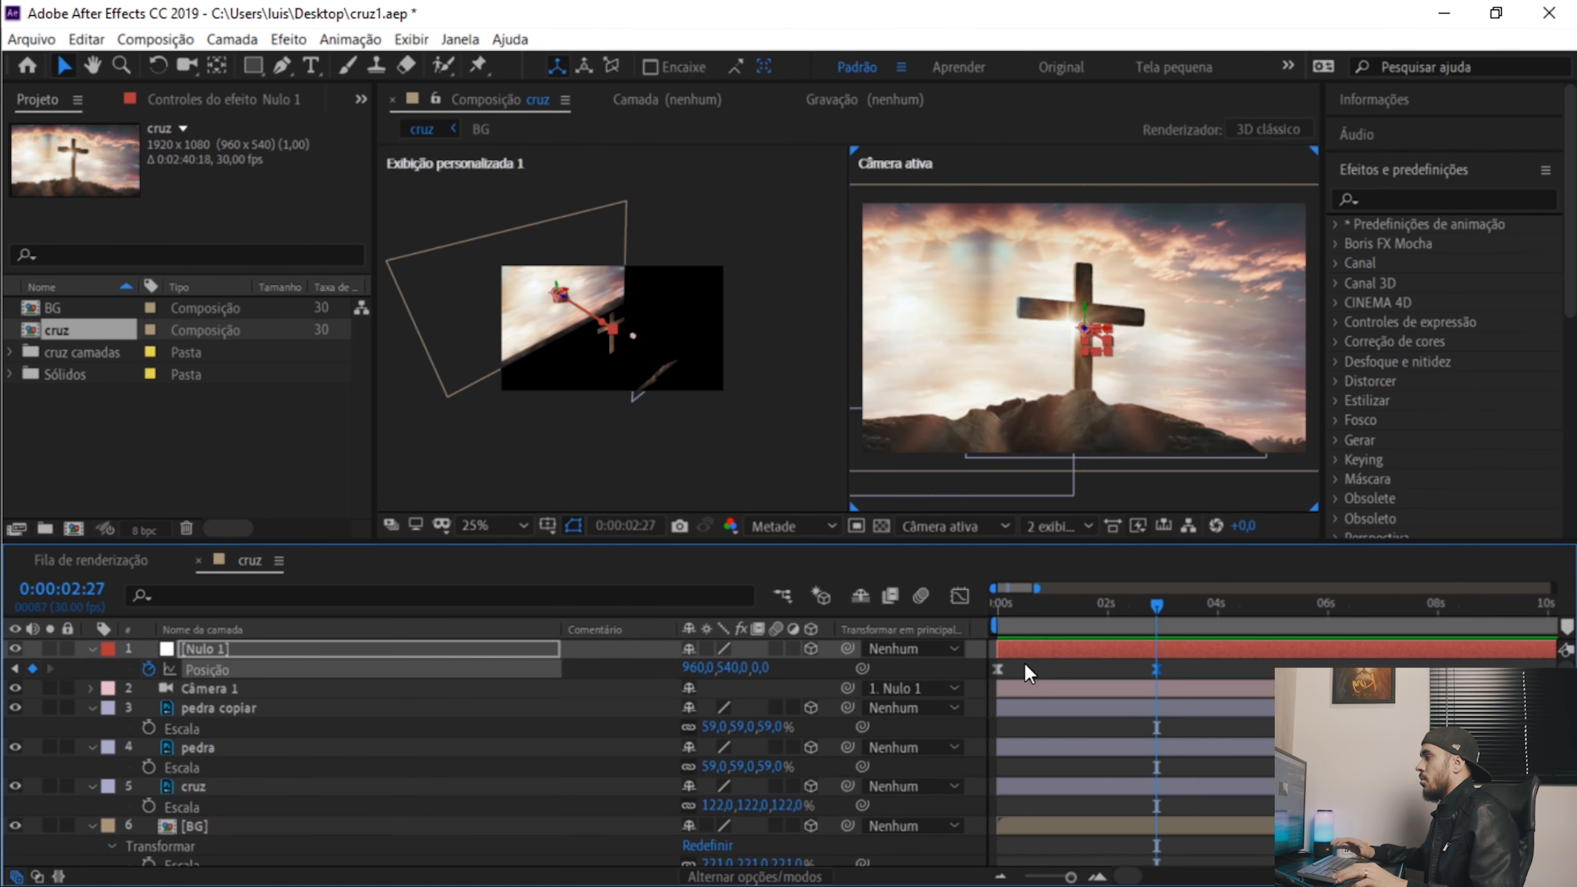
key("Home")
key("space")
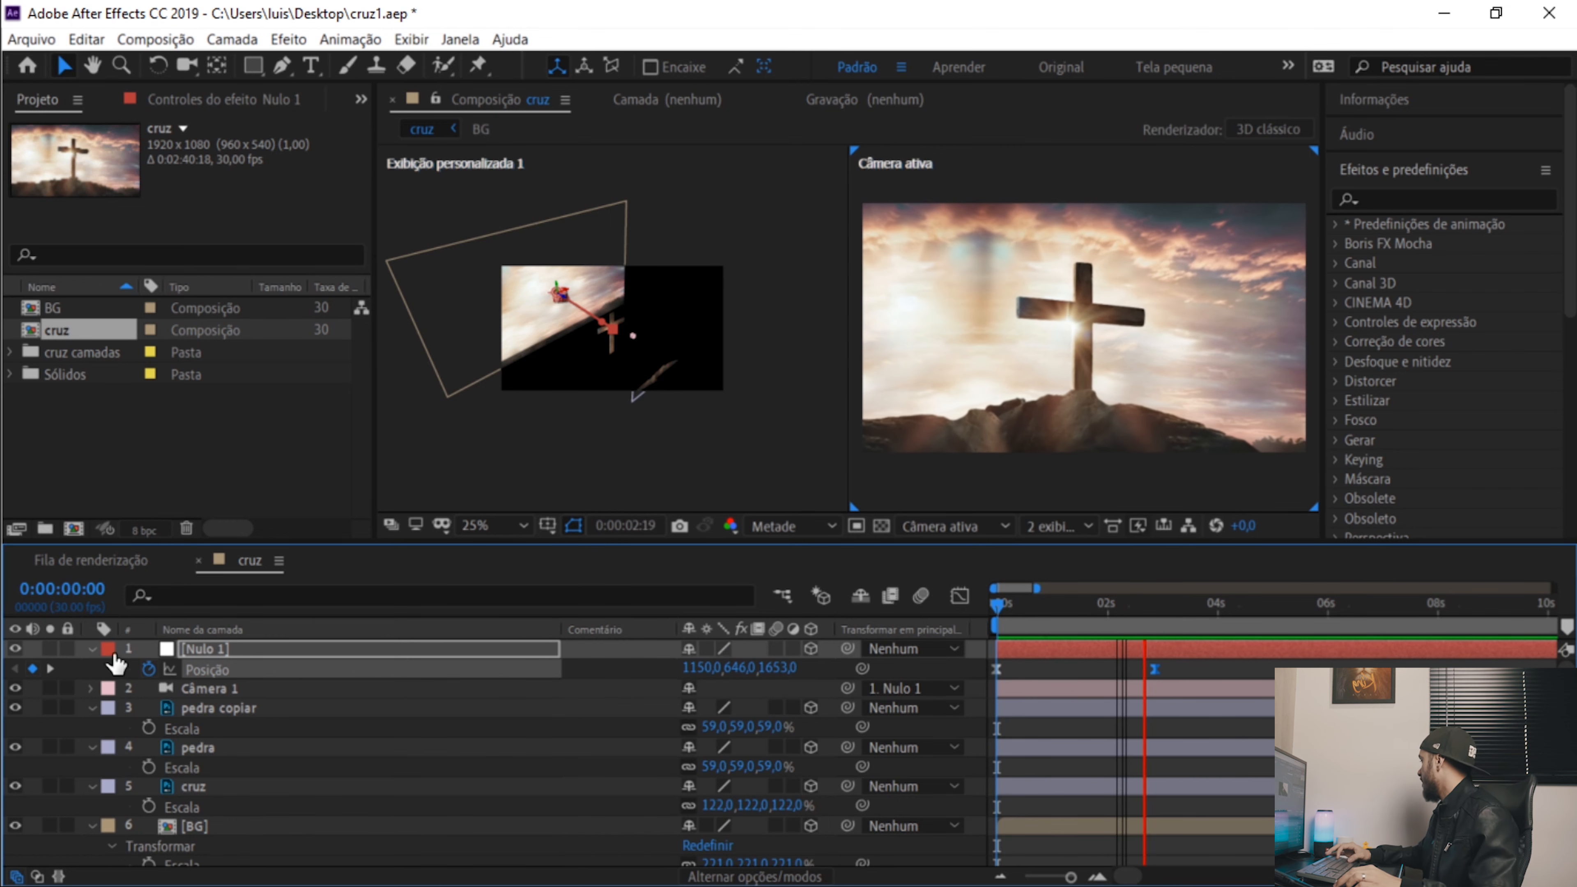
key("space")
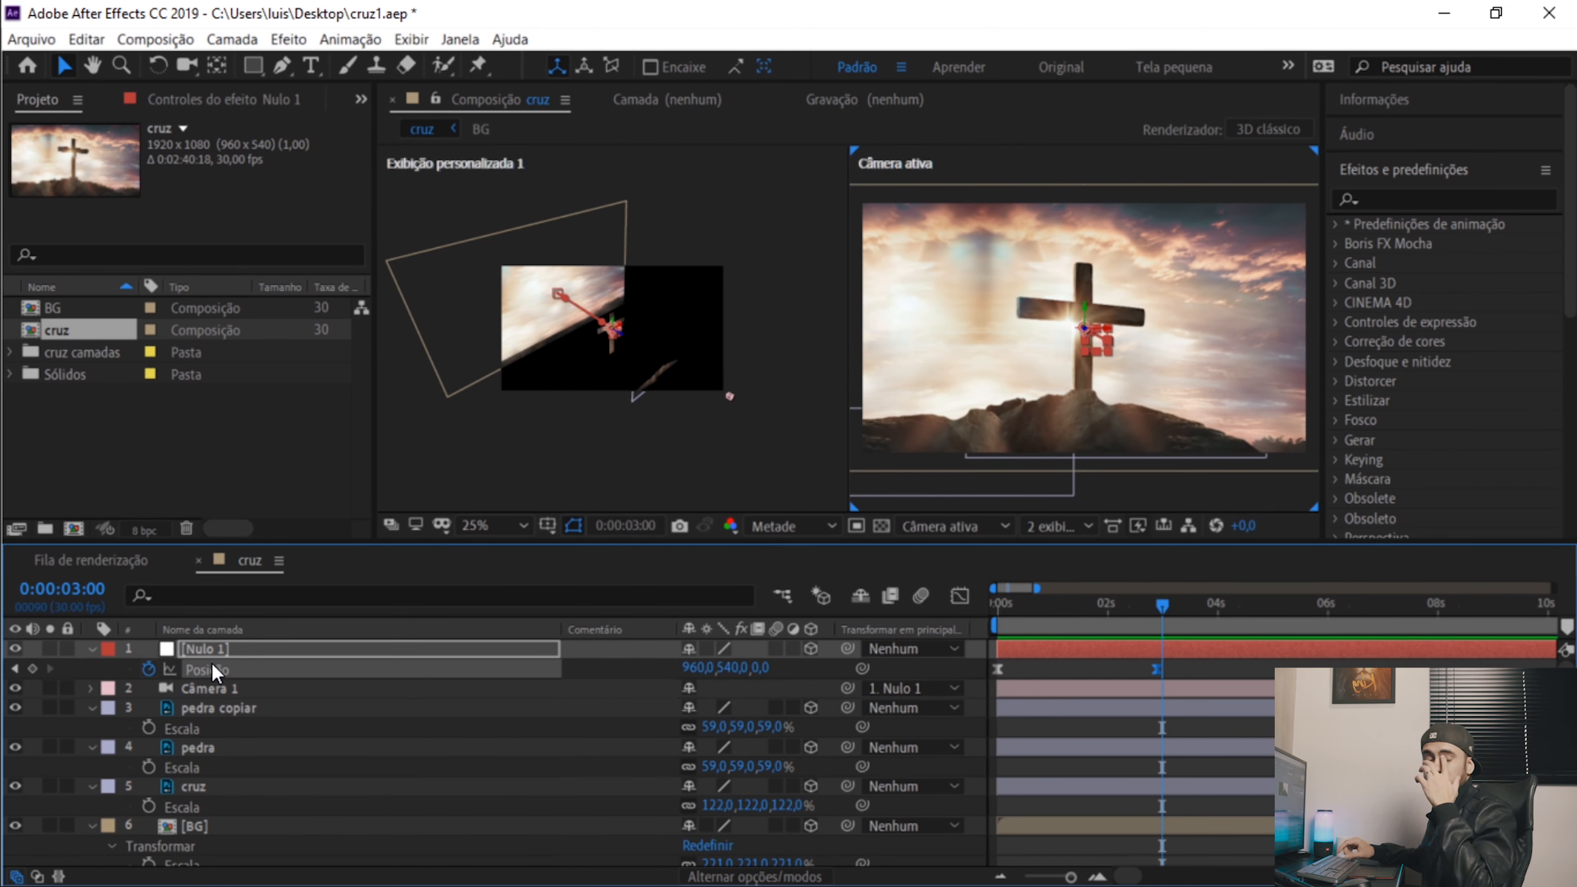
Reveal the orientation and rotation properties of Nulo 1 alongside Position, keeping Opacity hidden.
key("shift+r")
key("shift+t")
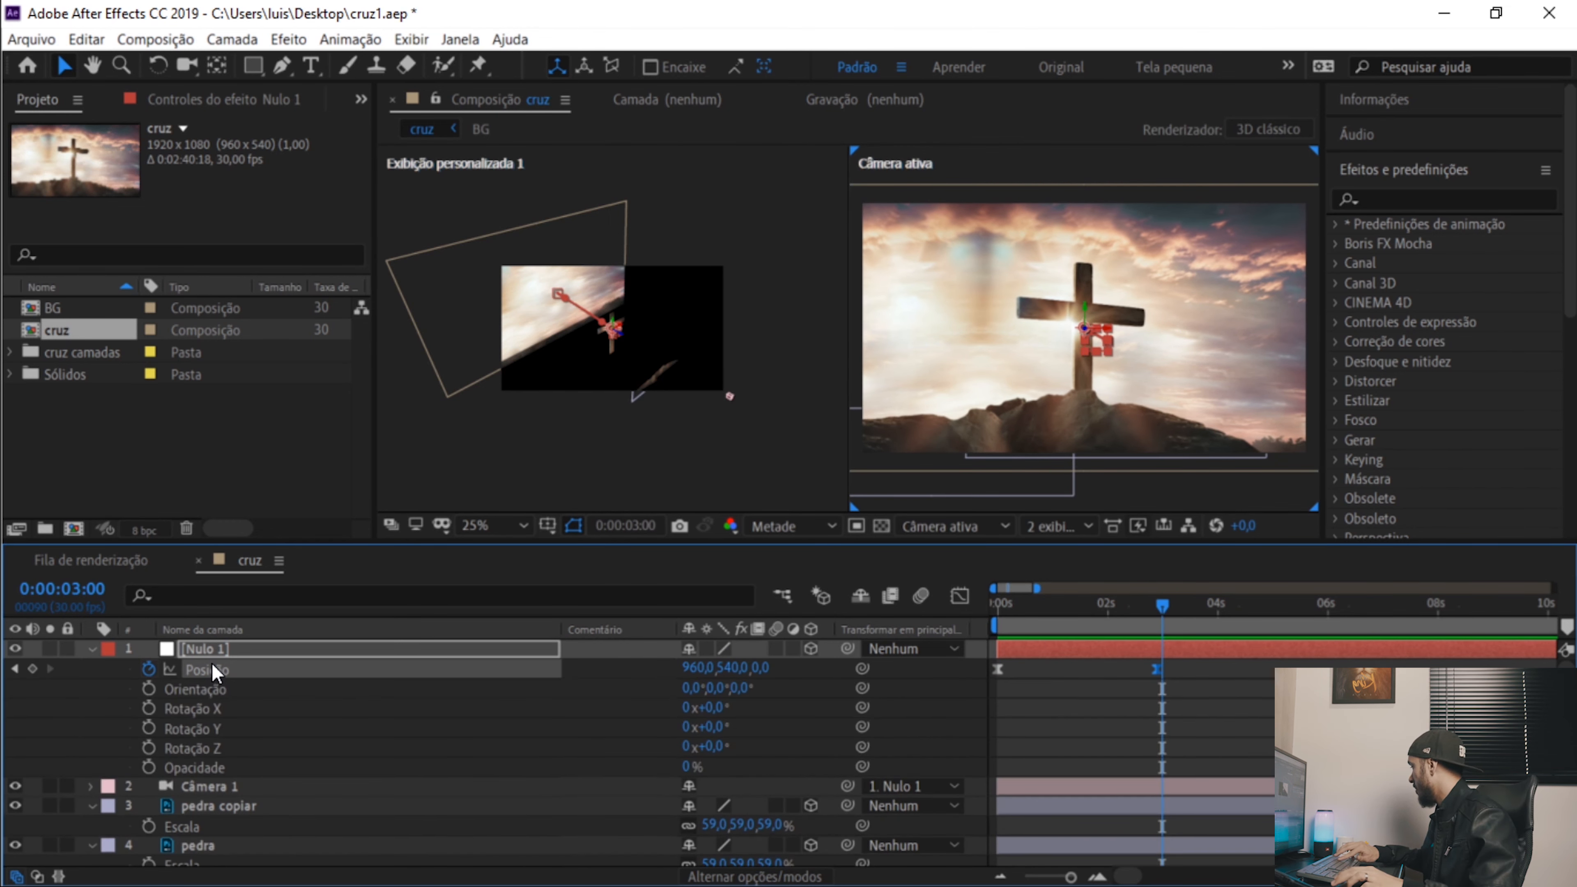
key("shift+r")
key("shift+r")
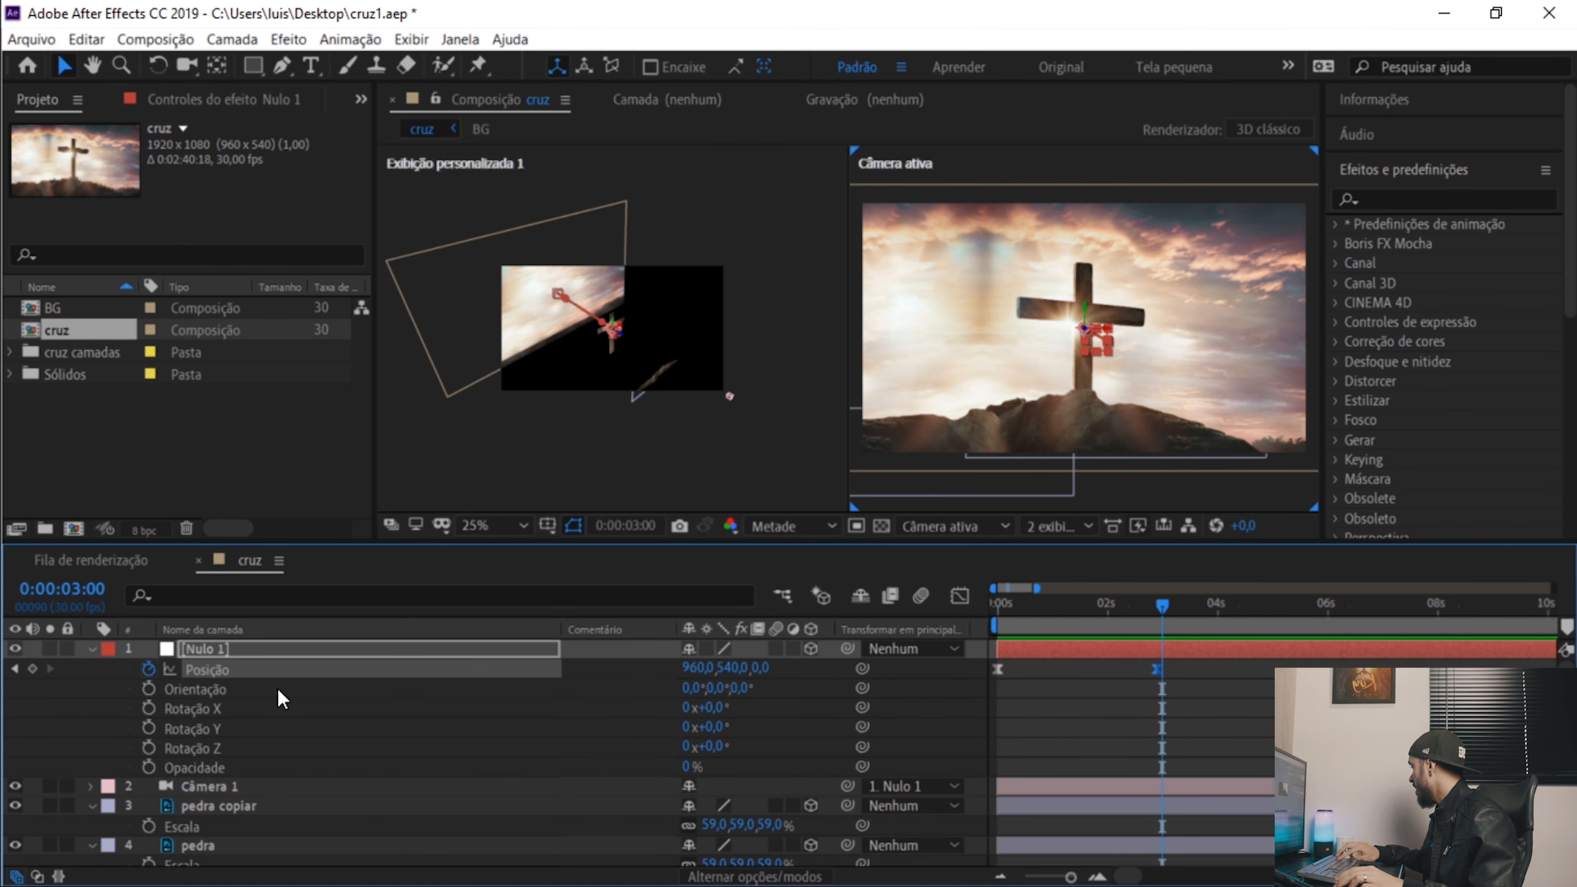
key("shift+t")
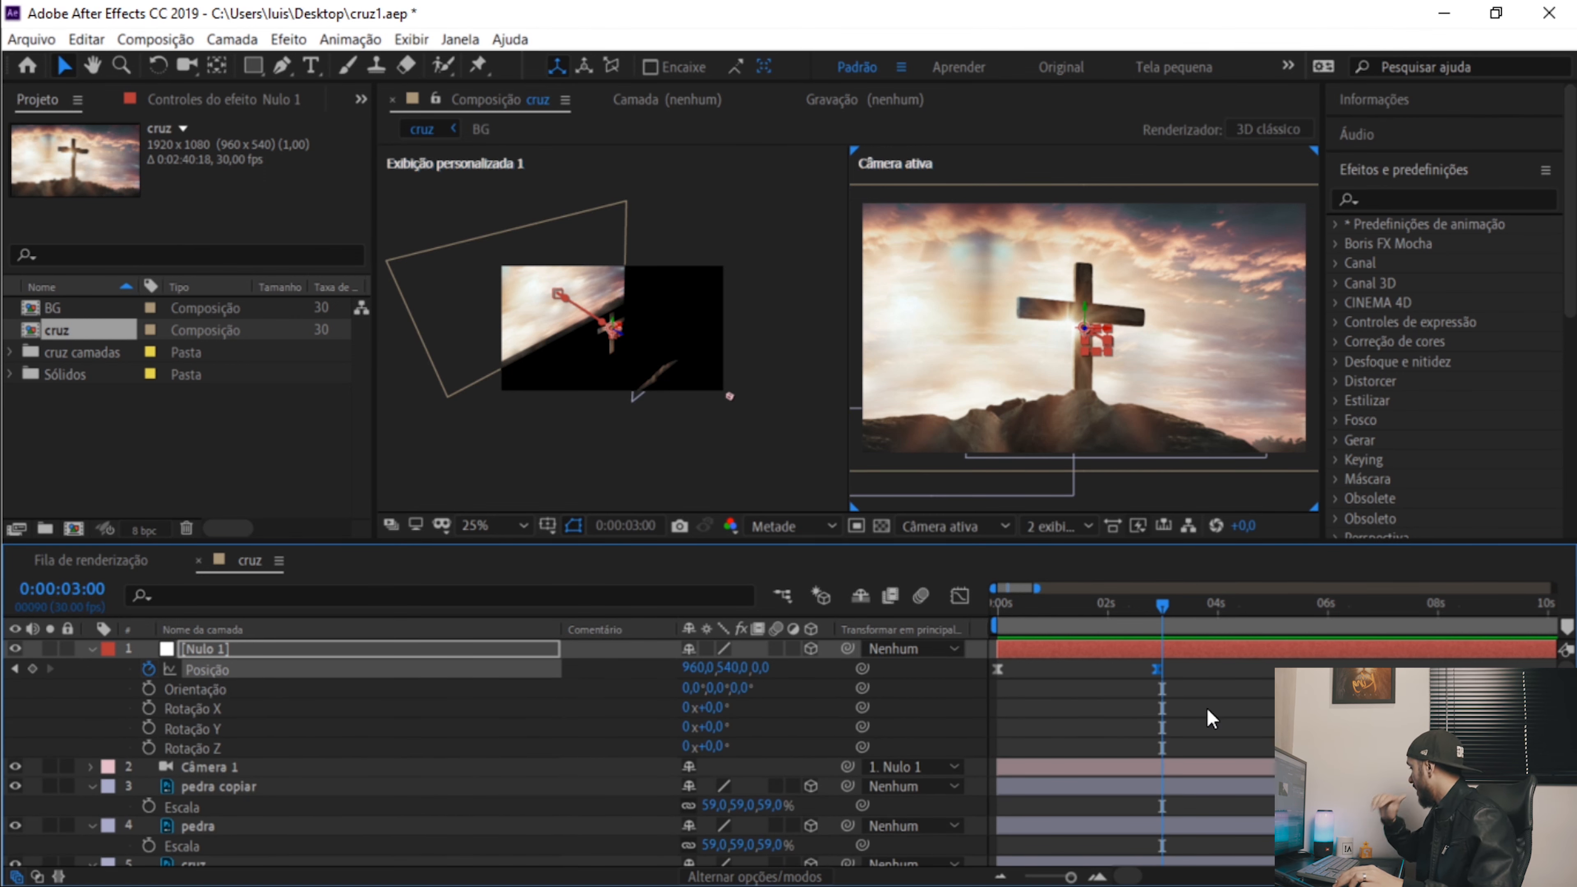
Animate Nulo 1's Rotação Z from -10° at 0:00:00:00 to 0° at about 1.6 seconds.
key("Home")
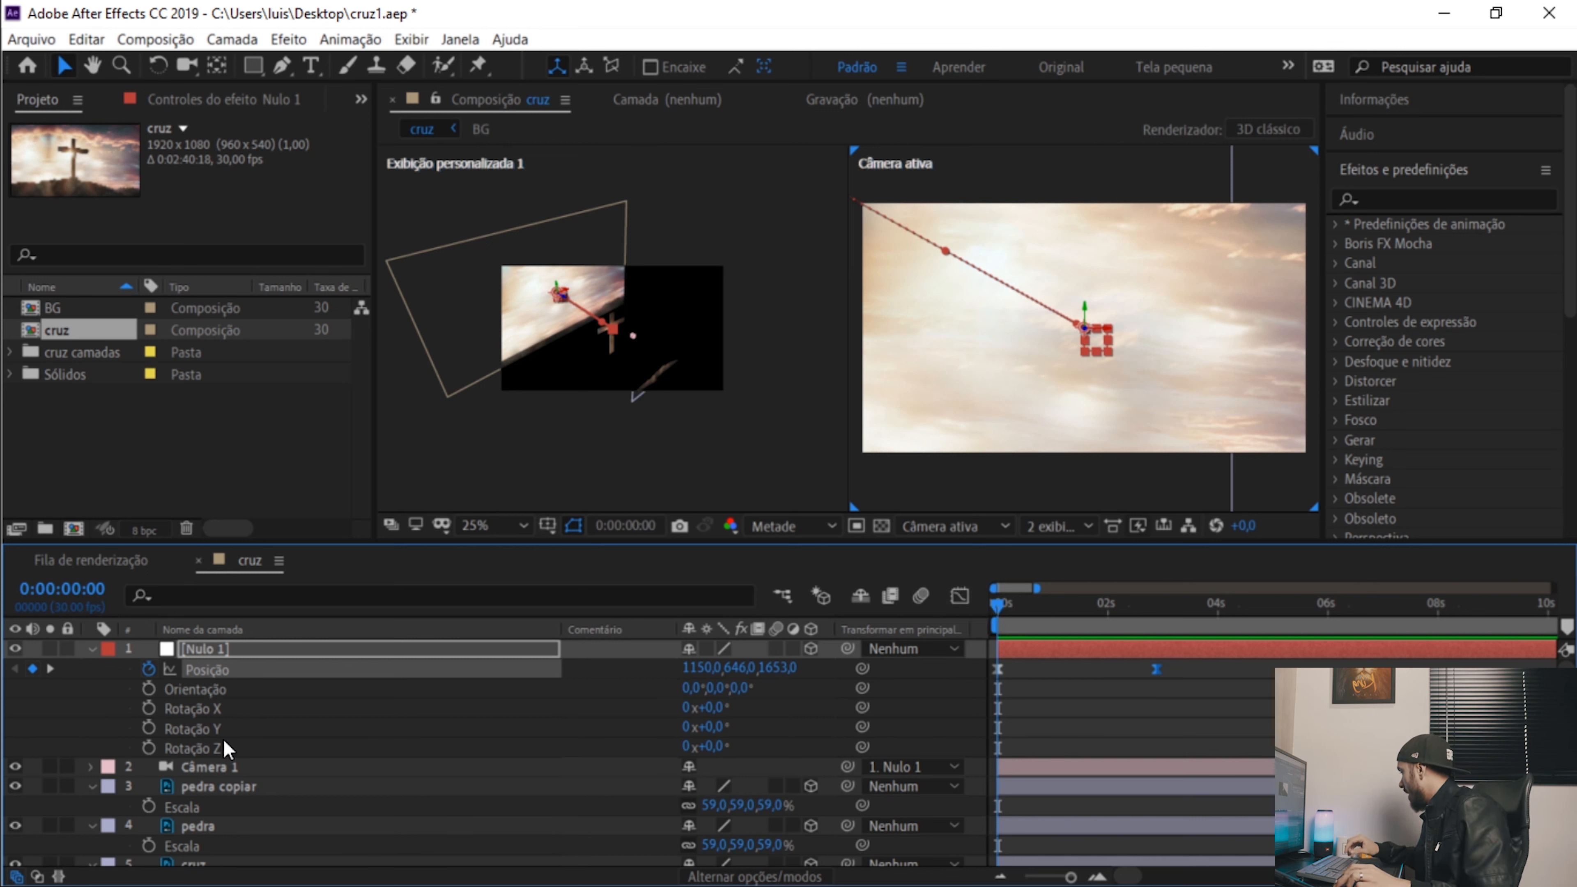
left_click(148, 748)
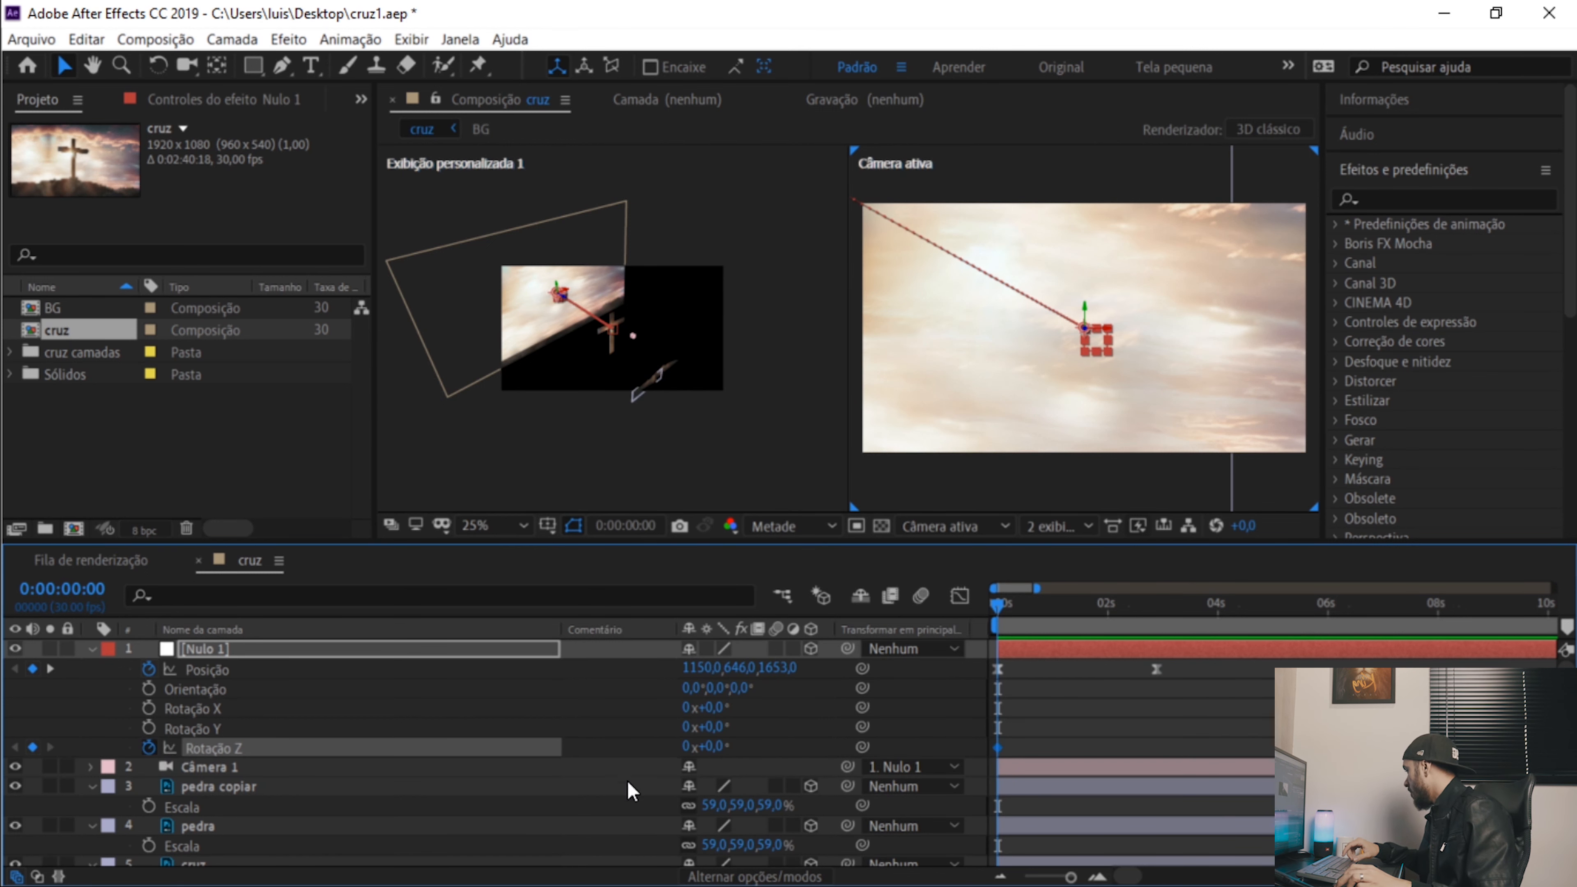
left_click_drag(1002, 747, 1091, 740)
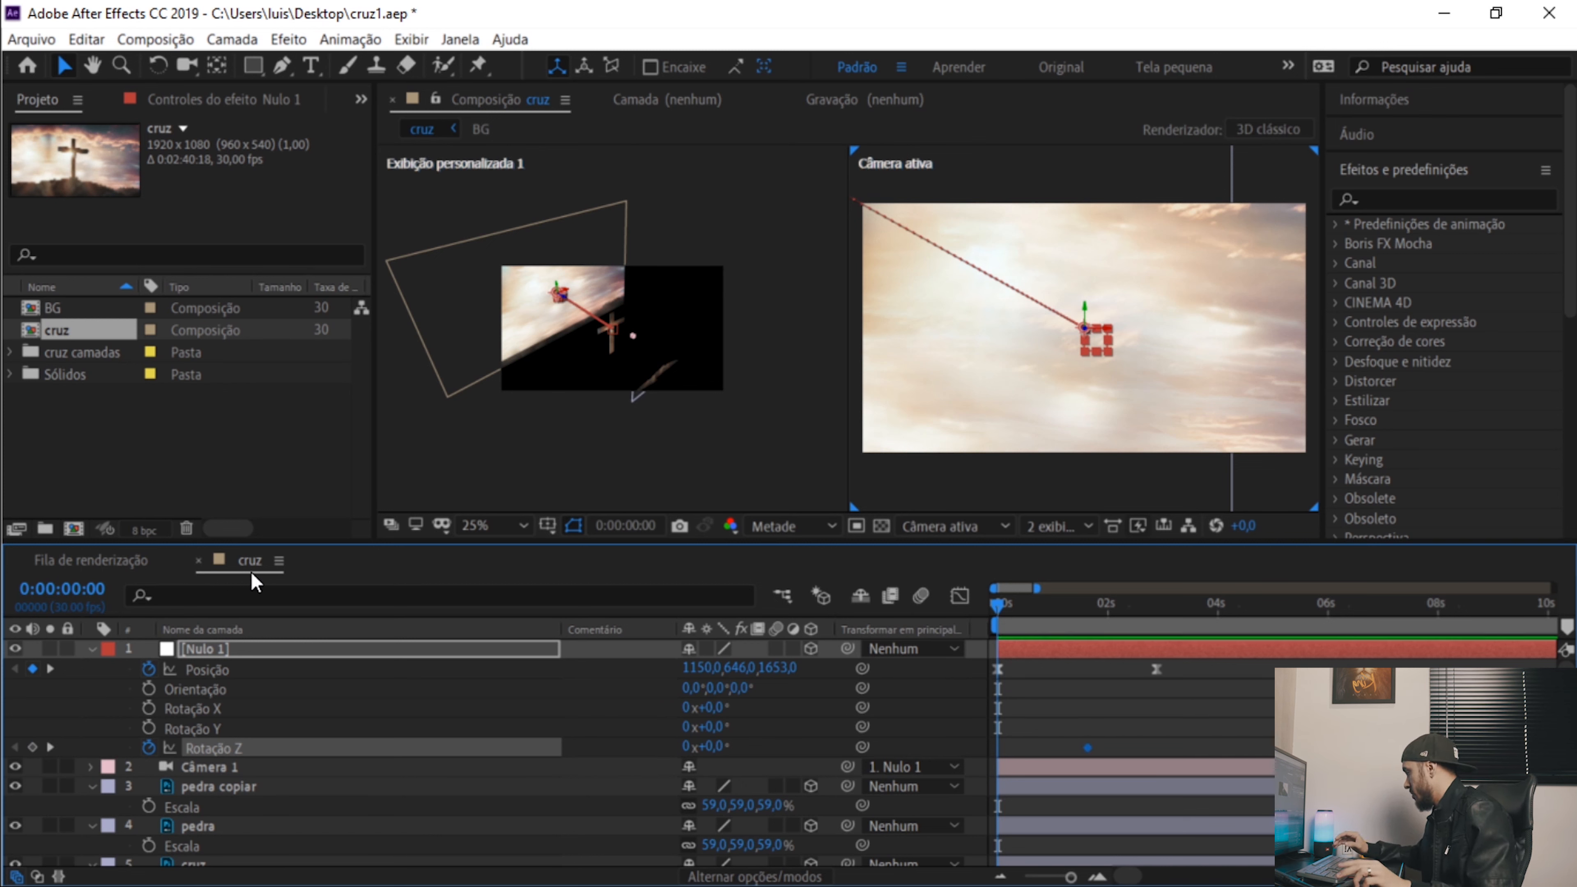
left_click(715, 747)
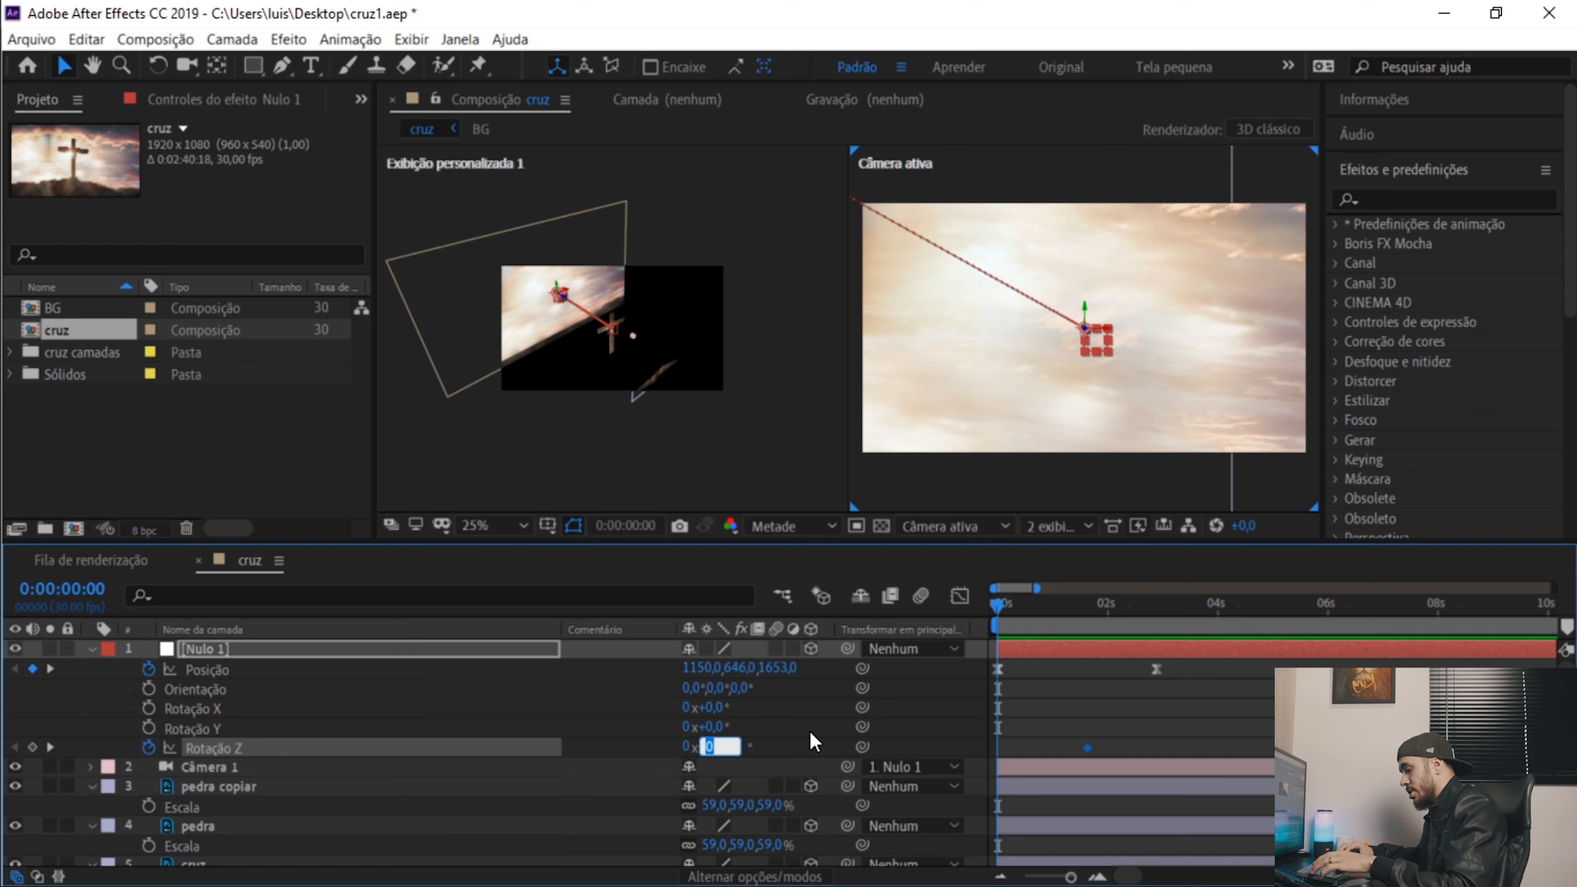
type("-10")
key("Return")
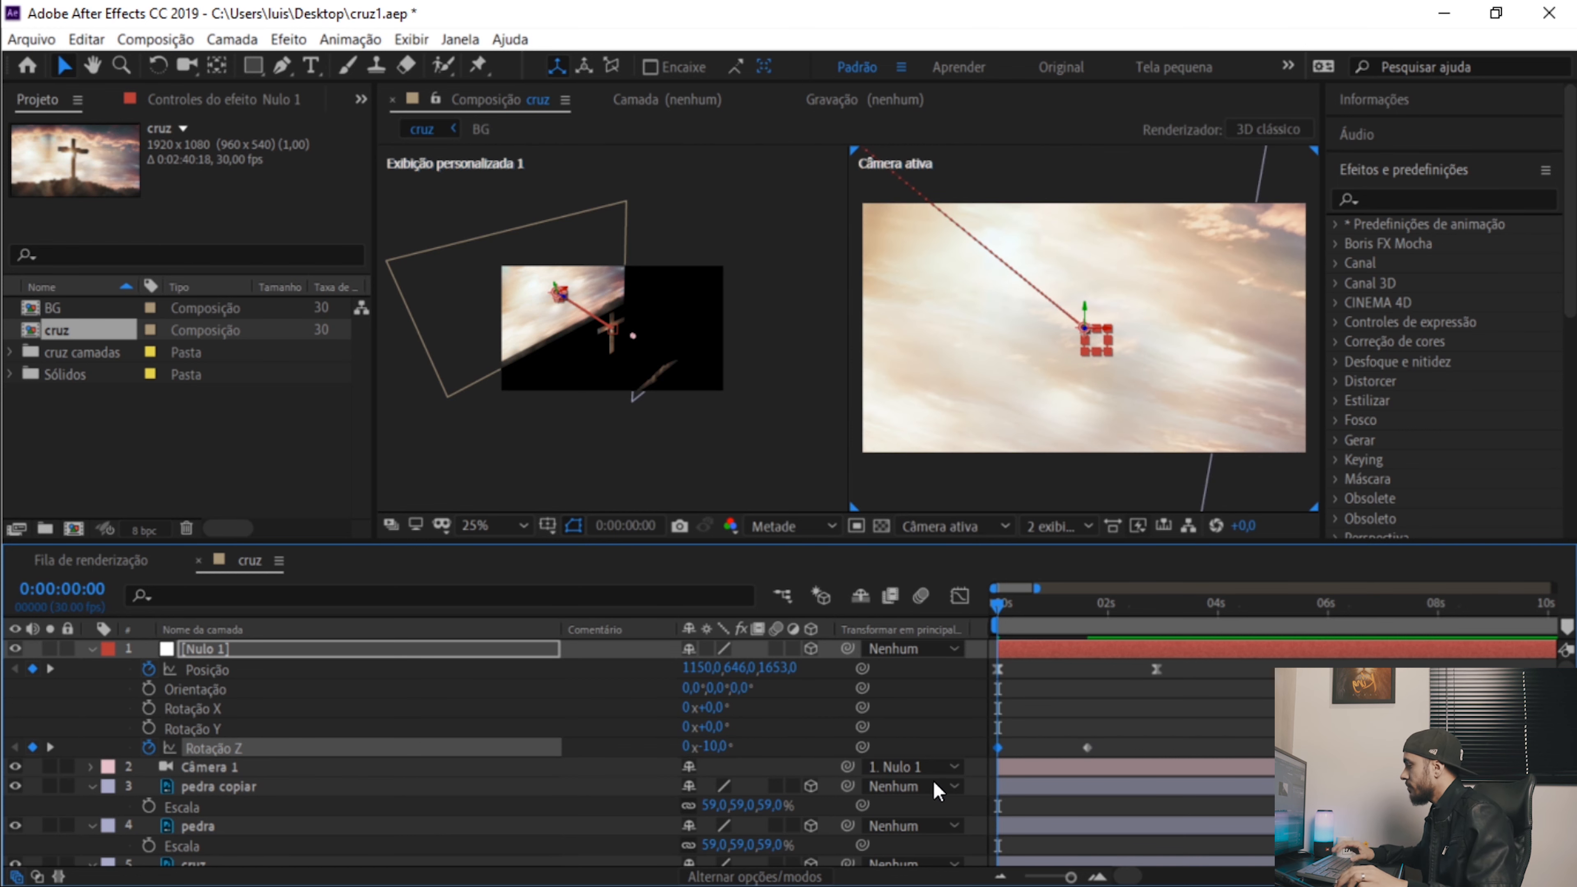
Apply Easy Ease to both Rotação Z keyframes of Nulo 1 and shift the second one to about 2 seconds, previewing the motion.
key("F9")
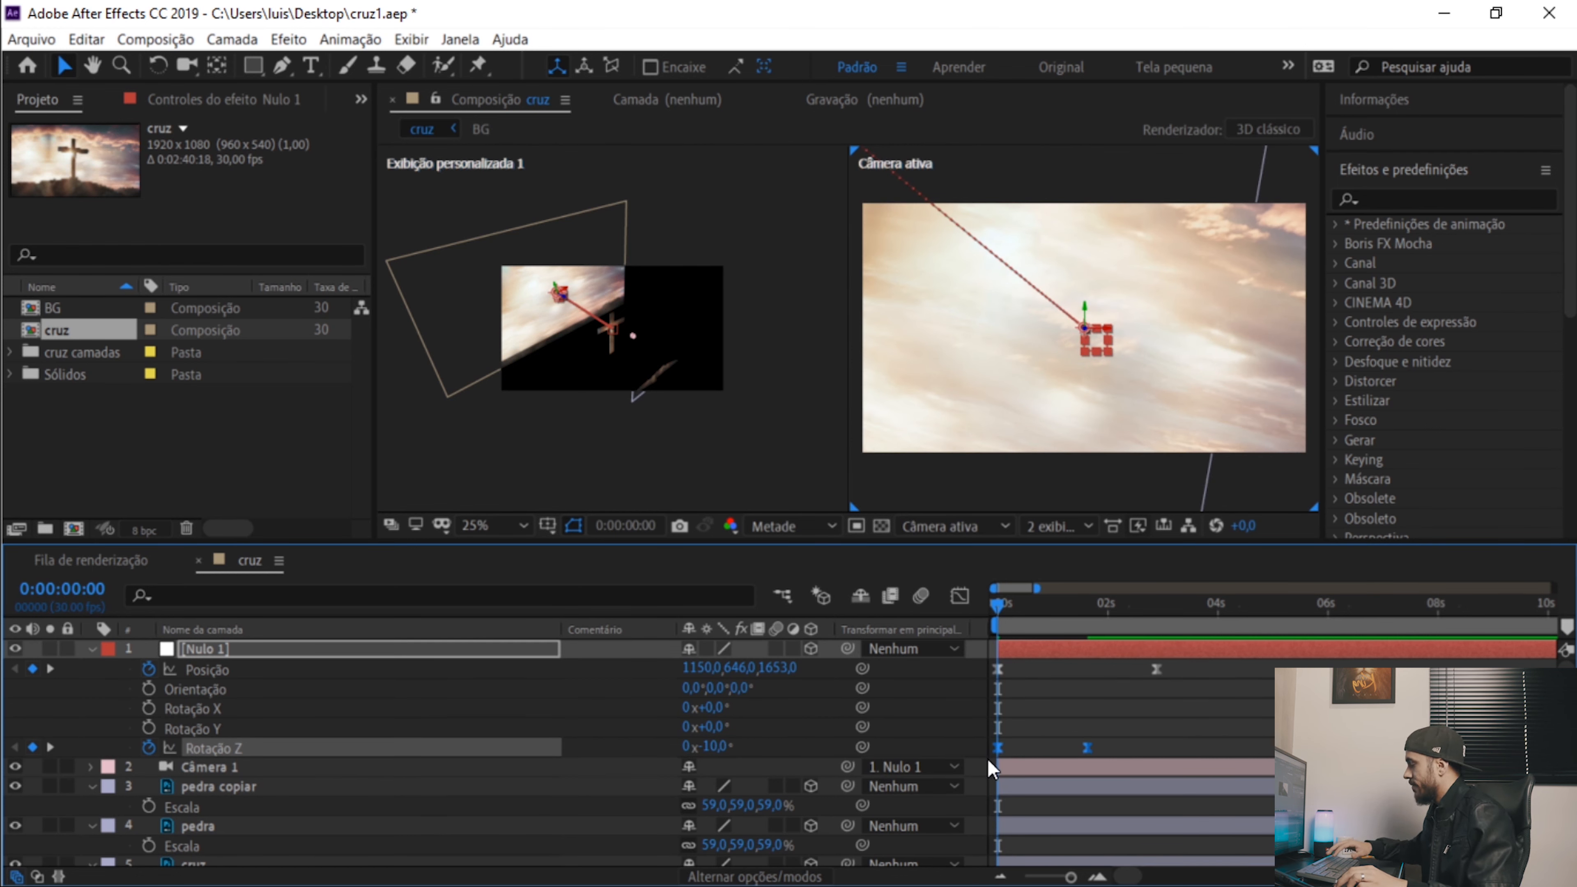
key("space")
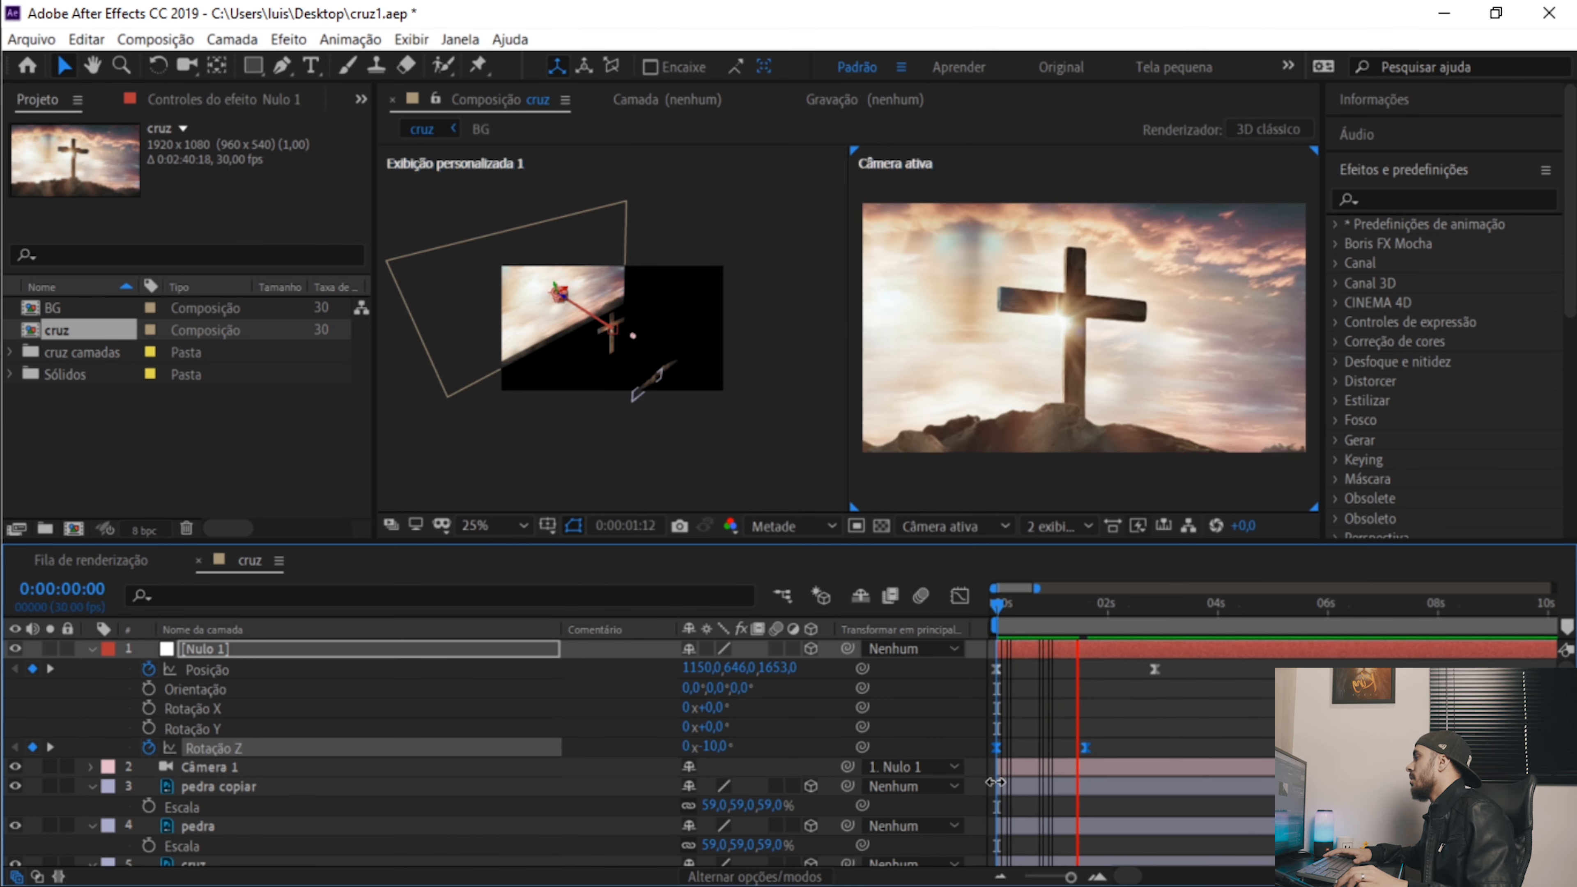
key("space")
left_click(990, 608)
left_click(1204, 754)
left_click_drag(1086, 747, 1111, 748)
key("space")
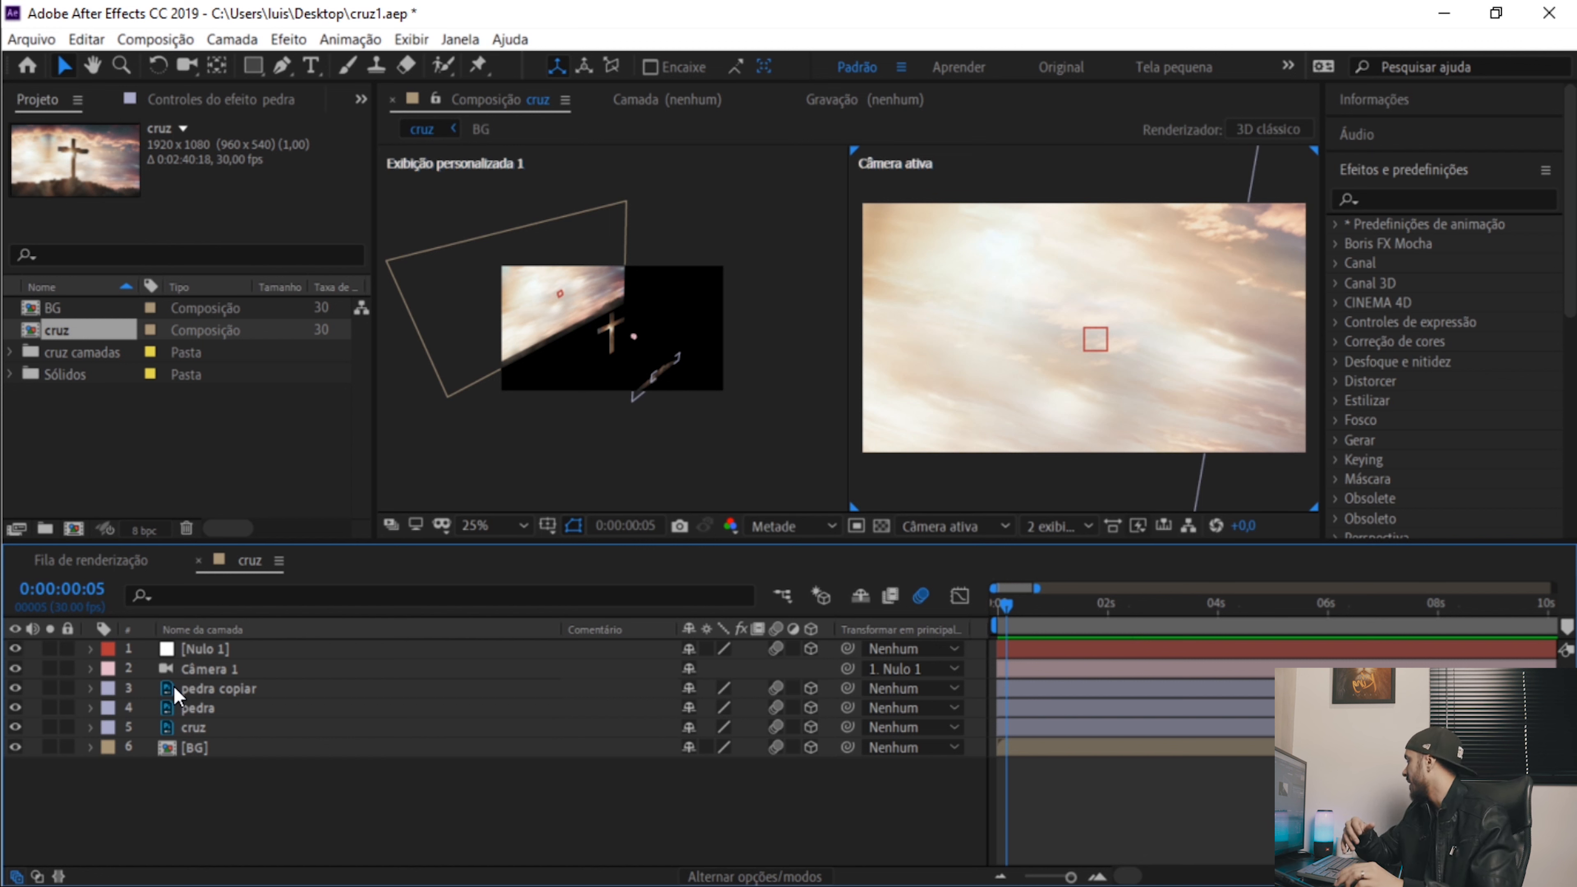
Expand the camera options of the Câmera 1 layer.
left_click(90, 668)
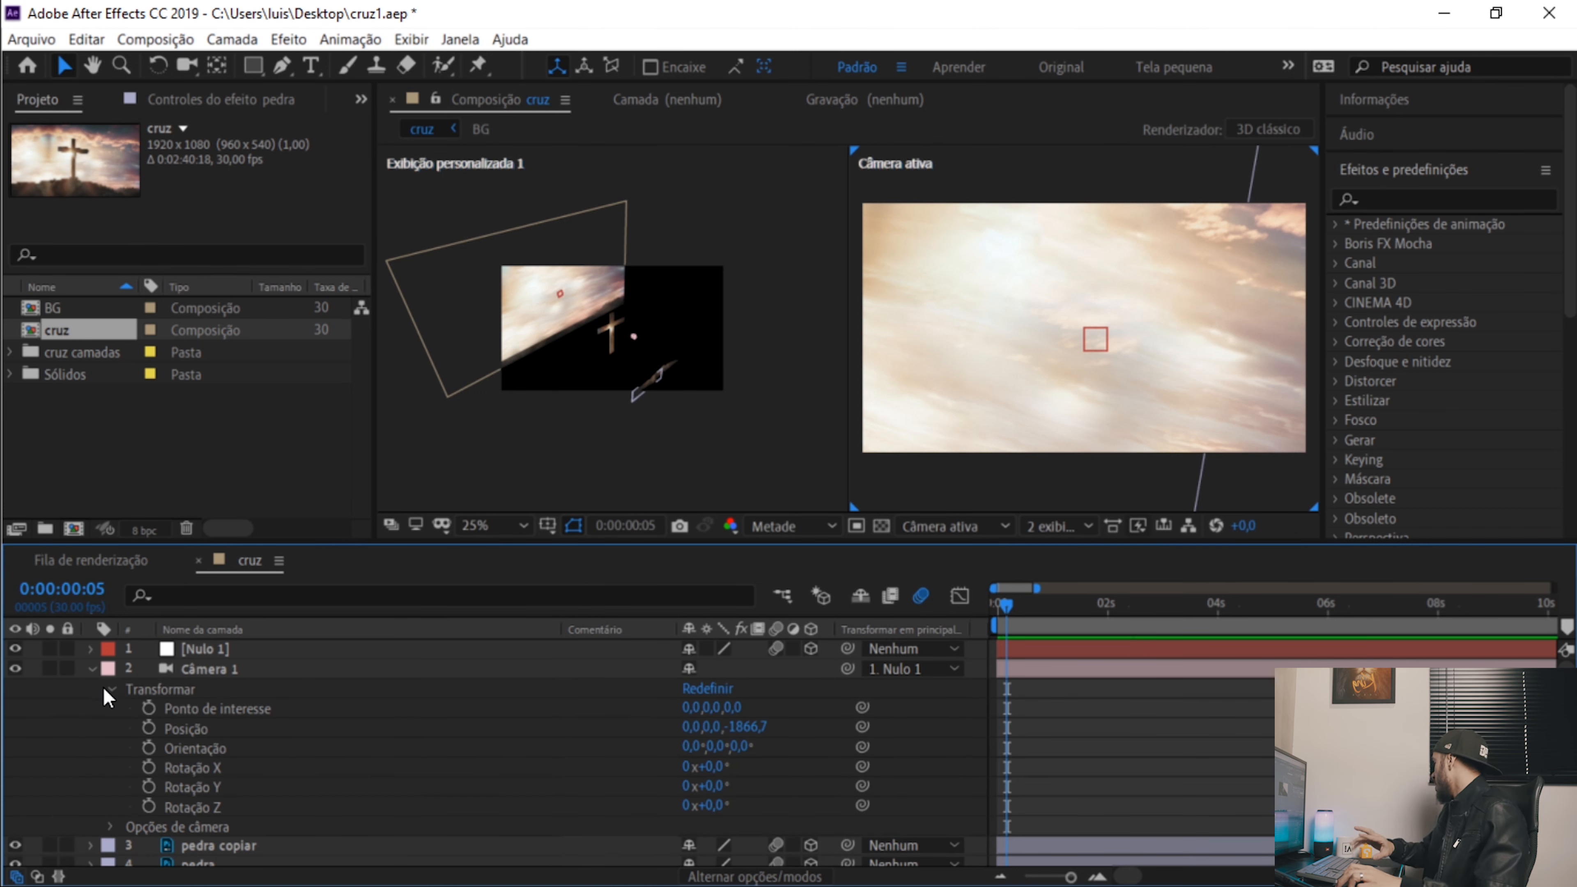
left_click(110, 689)
left_click(93, 672)
left_click(92, 671)
left_click(193, 711)
left_click(111, 709)
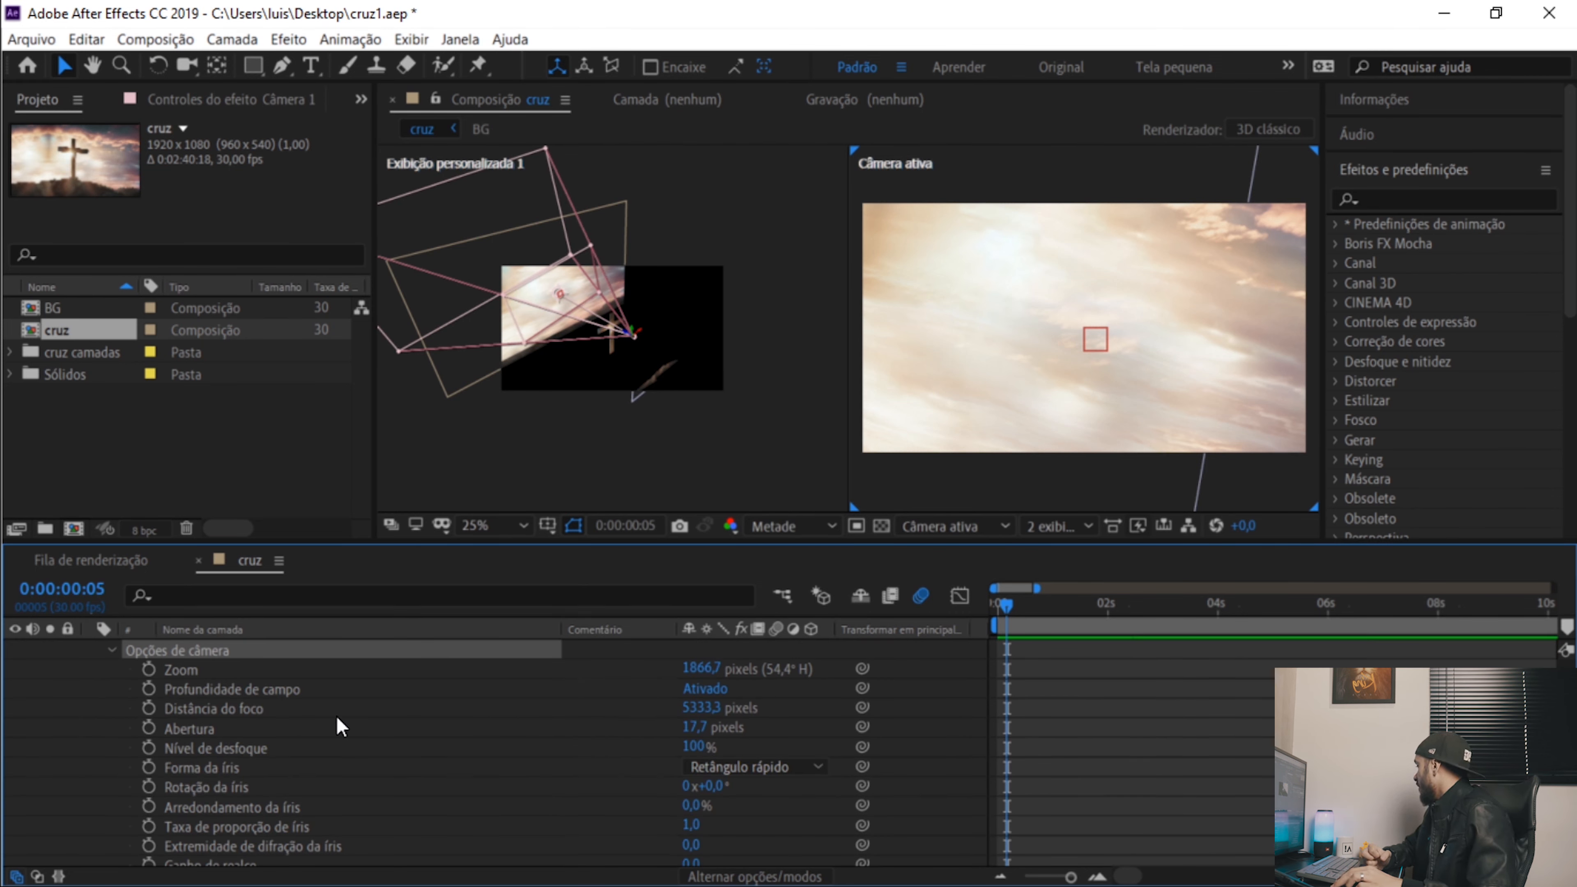
Judging the blur at 0:00:00:14, set Câmera 1's Abertura to 211.7 pixels and Distância do foco to 1878.3 pixels.
left_click(248, 742)
left_click_drag(1007, 612, 1022, 618)
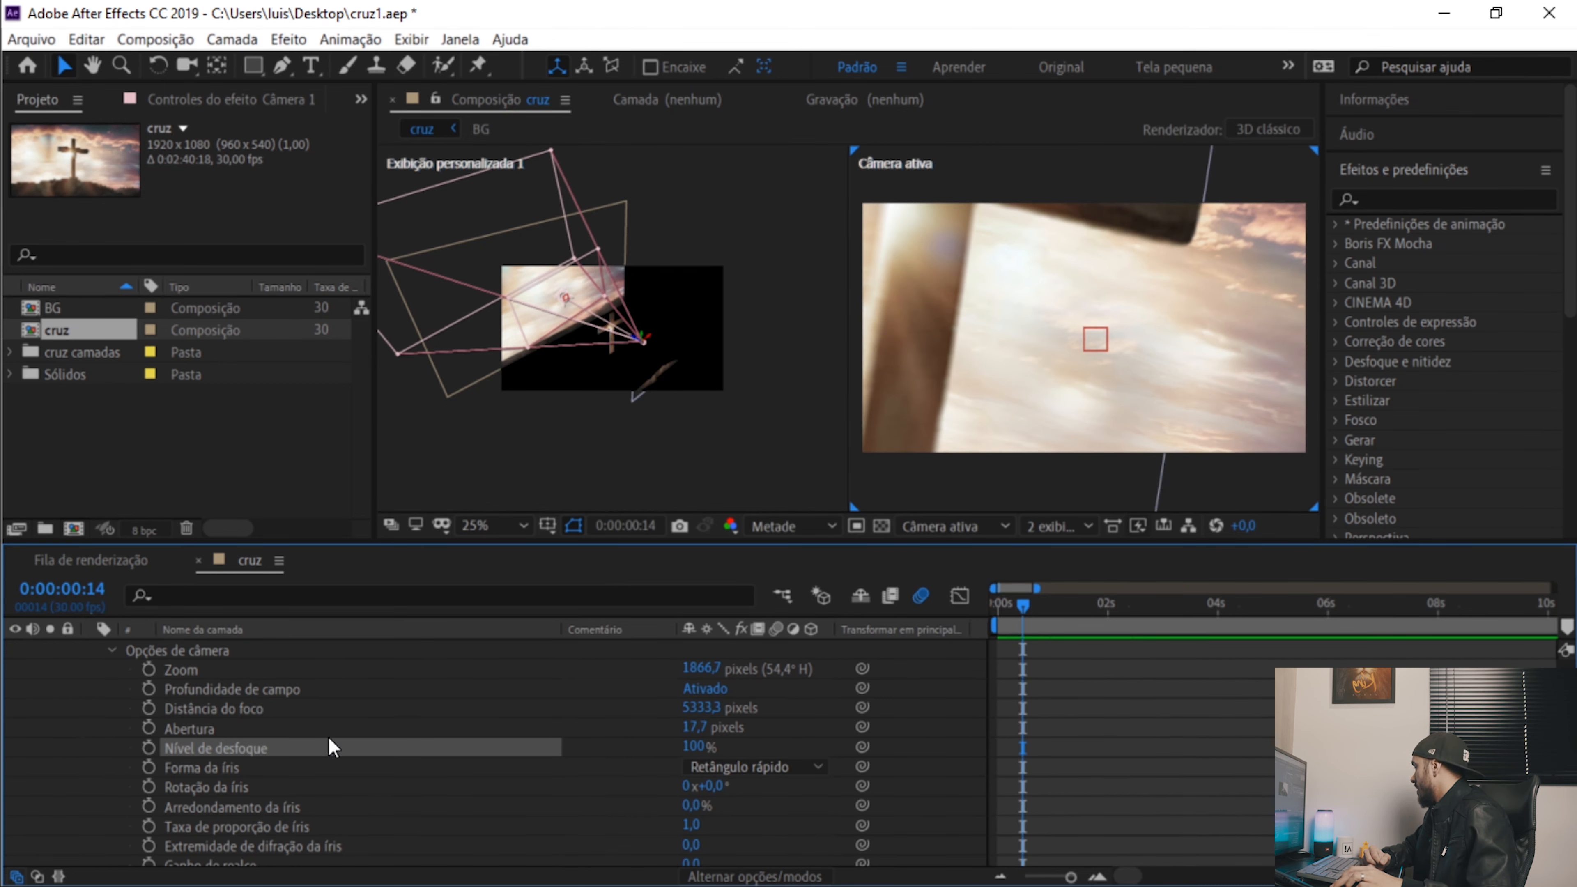
left_click_drag(695, 721, 733, 725)
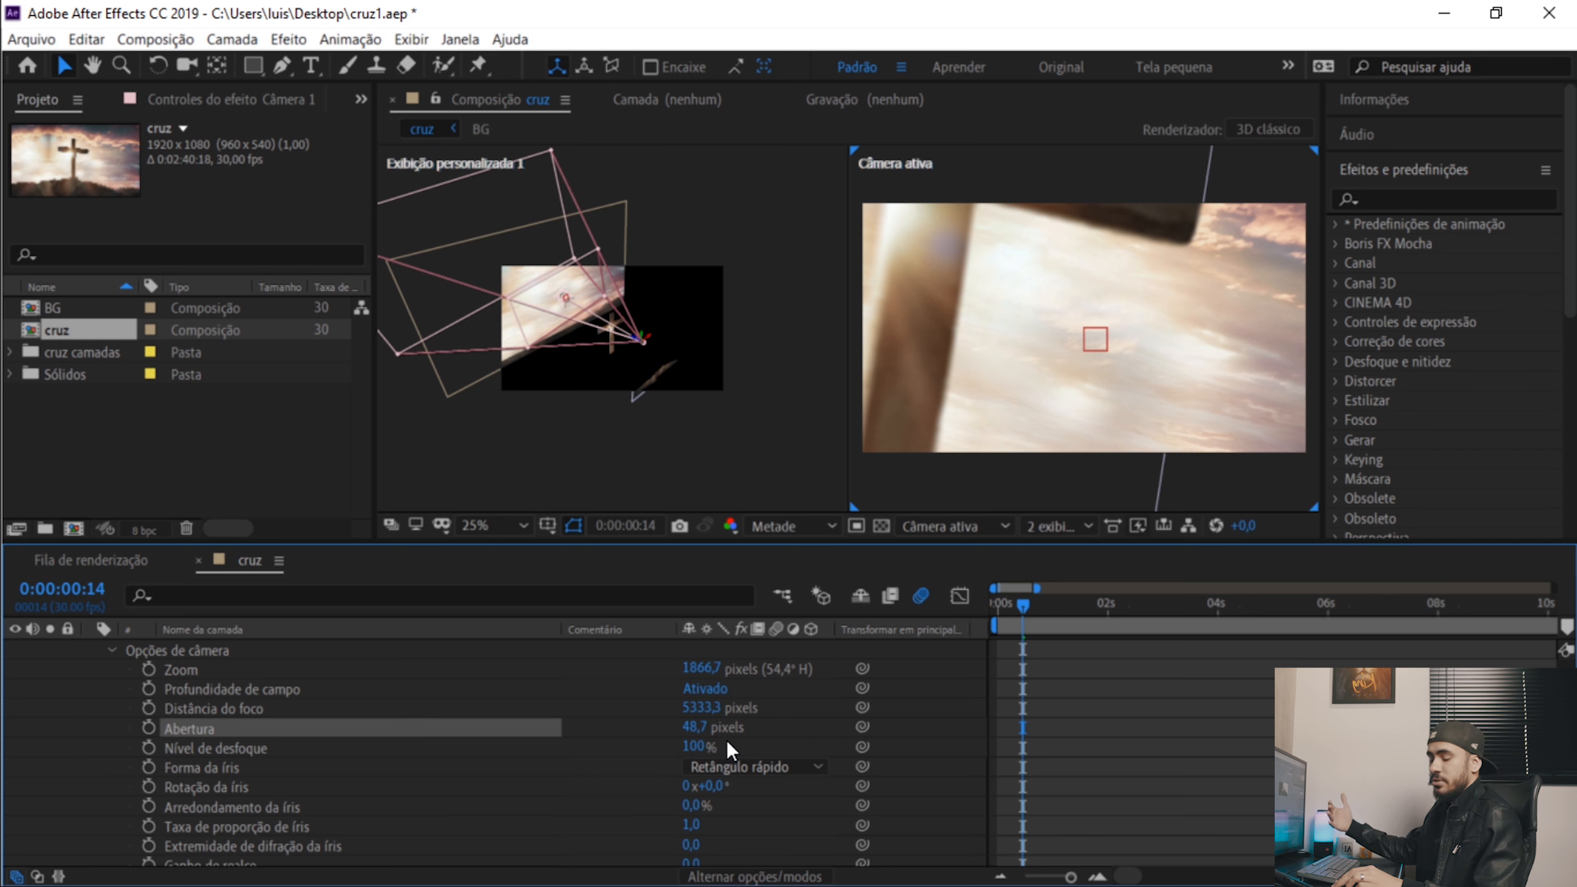
left_click_drag(695, 727, 1071, 198)
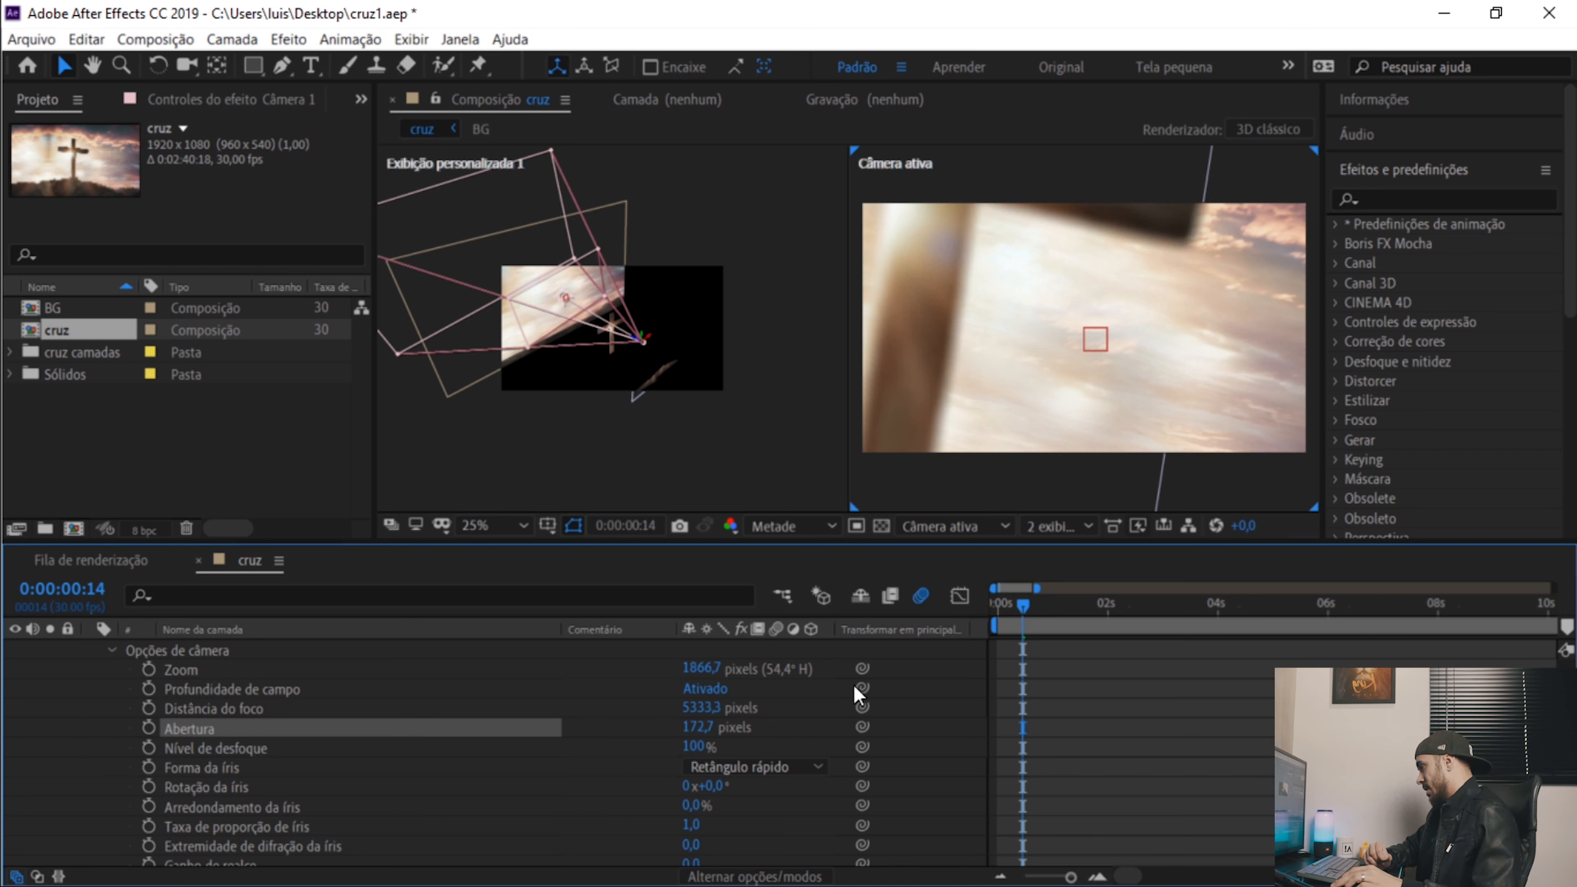
left_click_drag(700, 728, 728, 723)
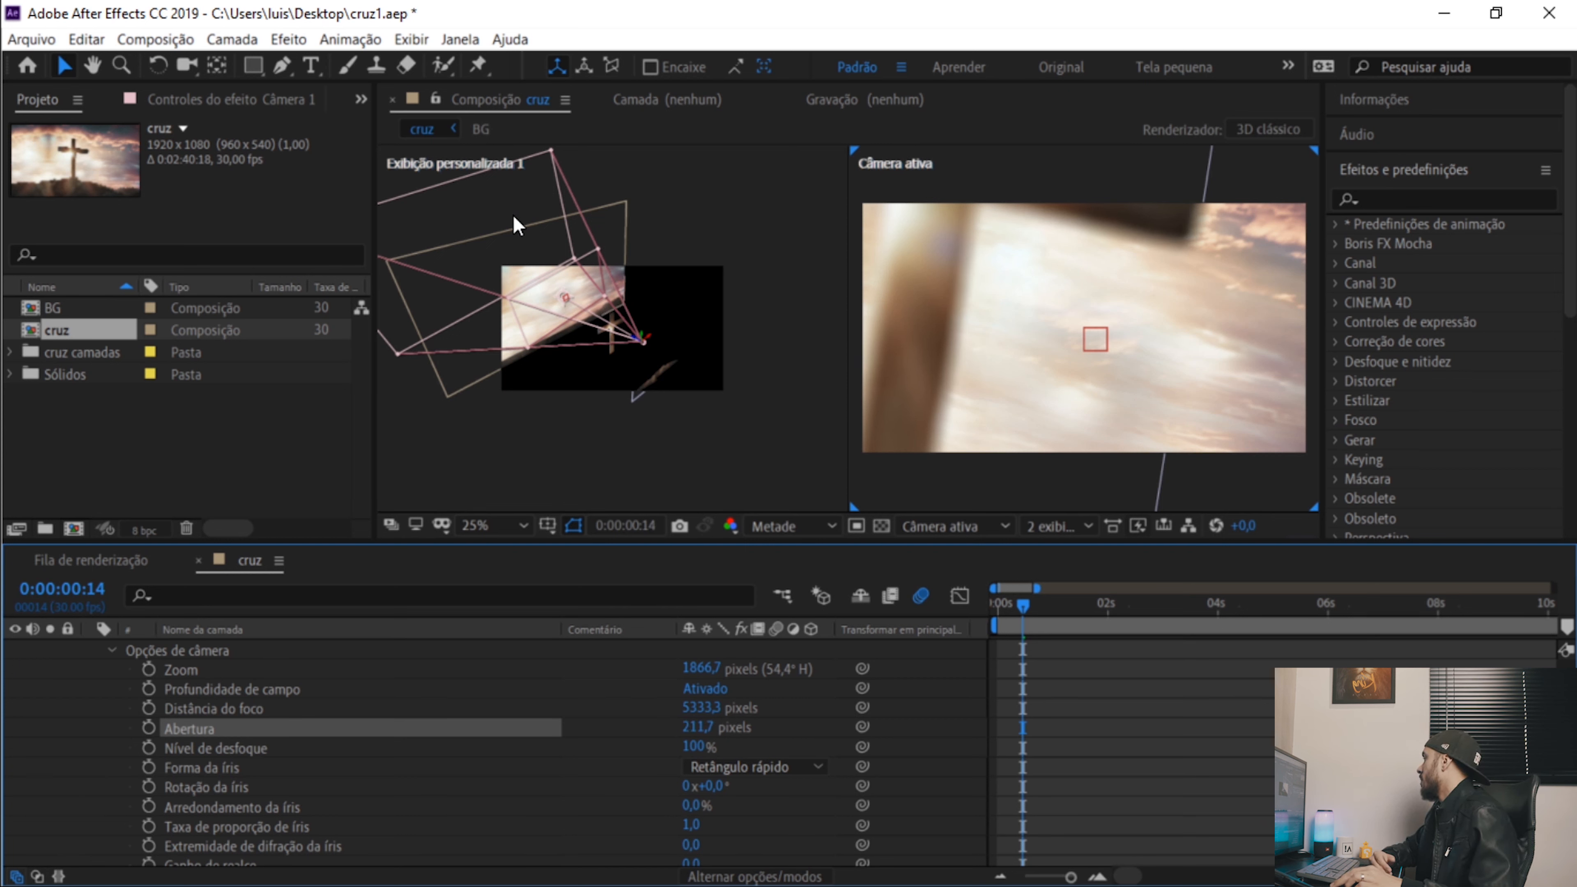
left_click(246, 707)
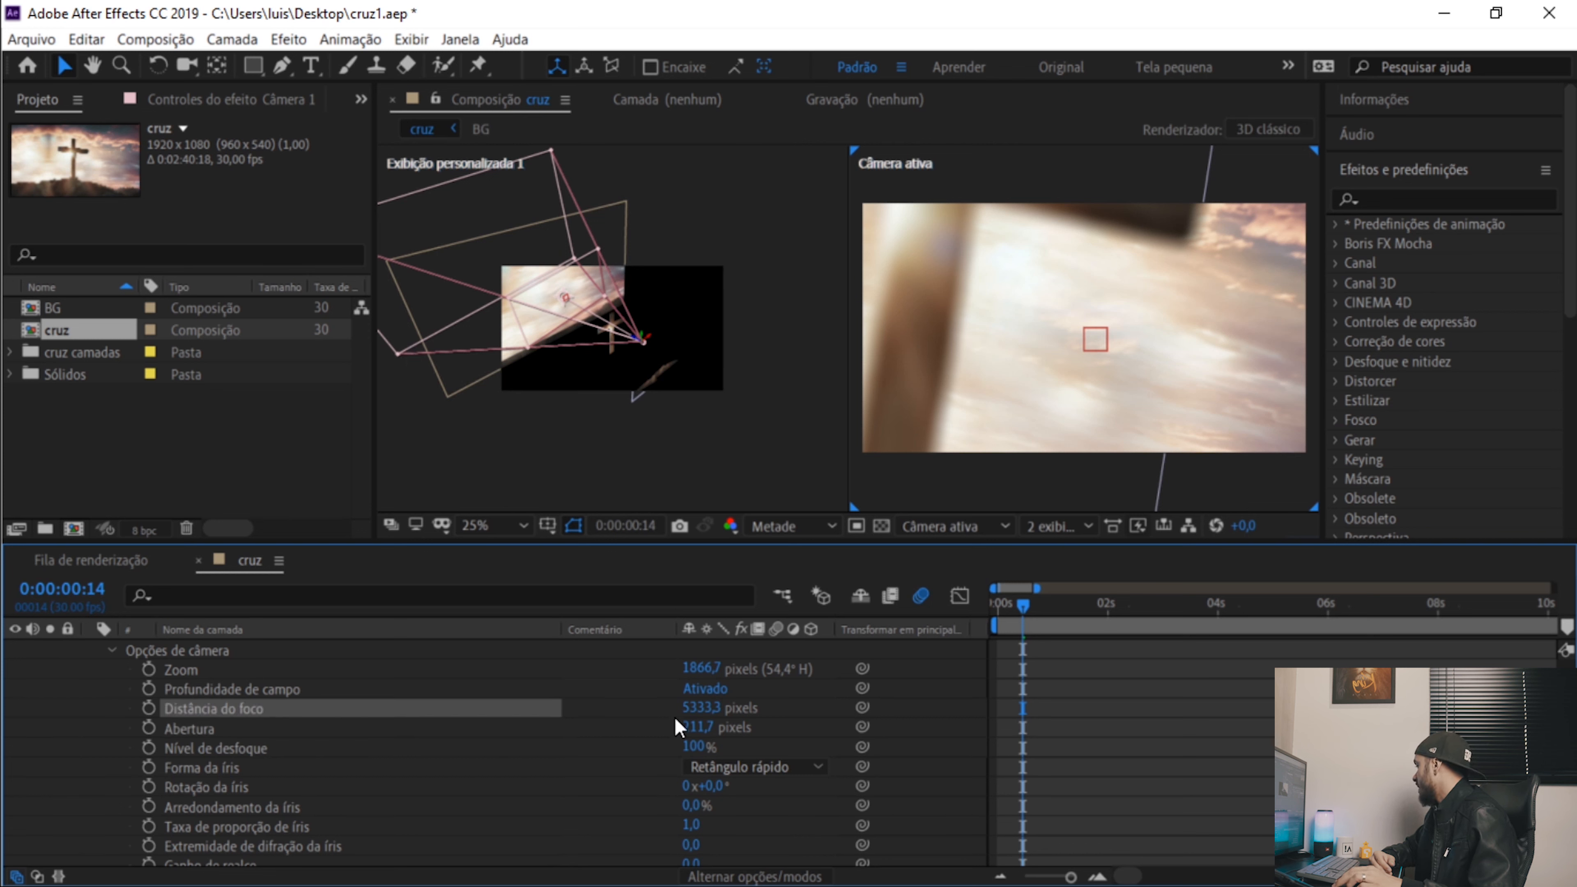
left_click_drag(701, 708, 305, 708)
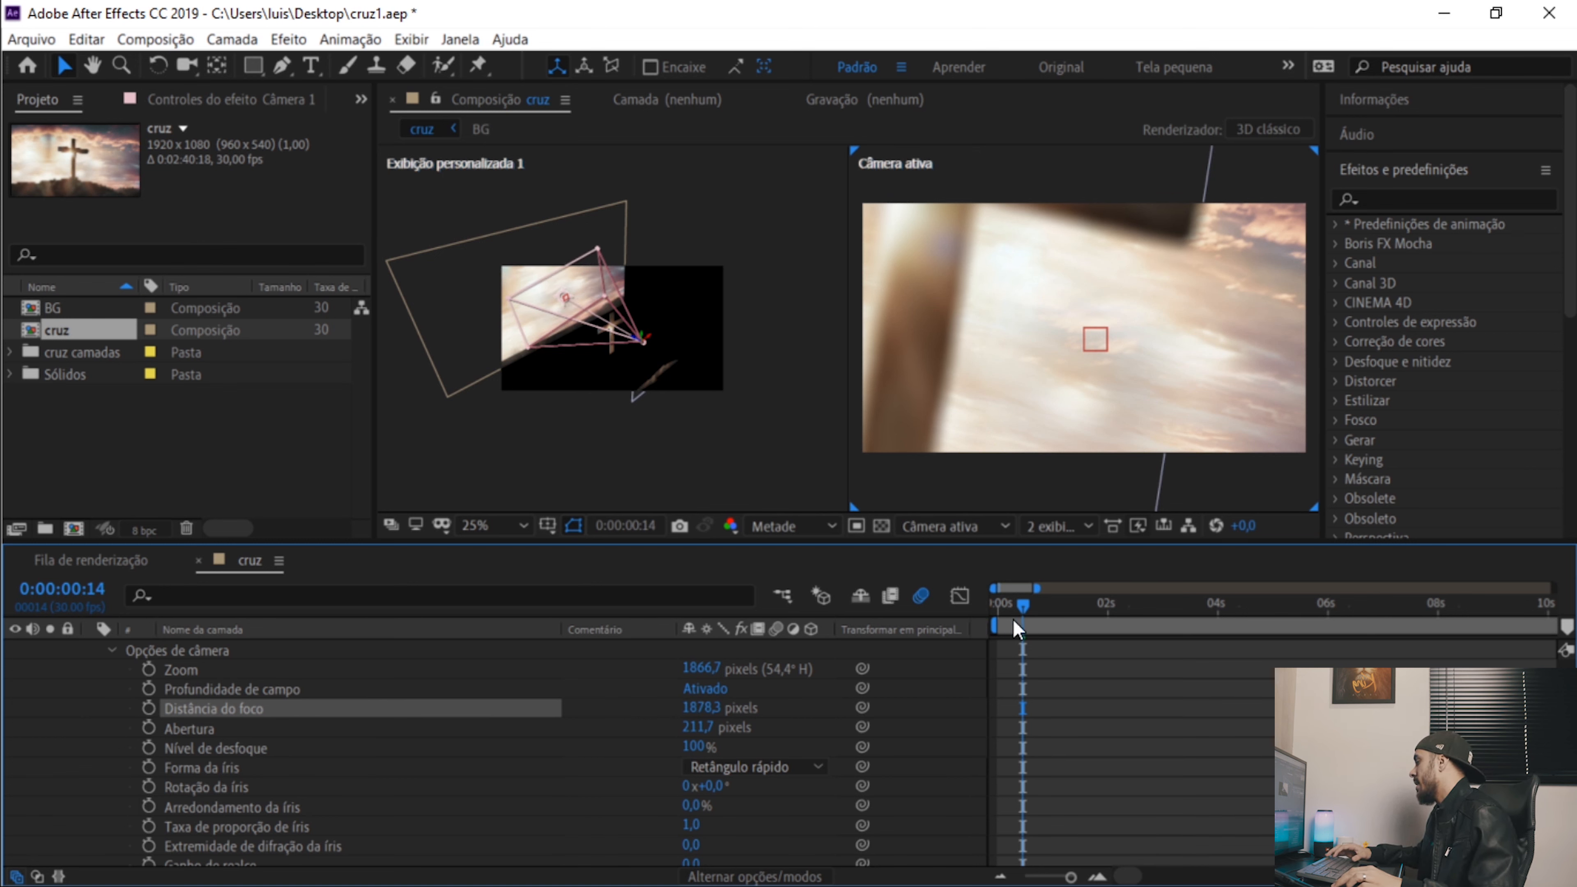
Turn off motion blur for the cruz composition and preview the animation from the start.
key("space")
left_click(920, 595)
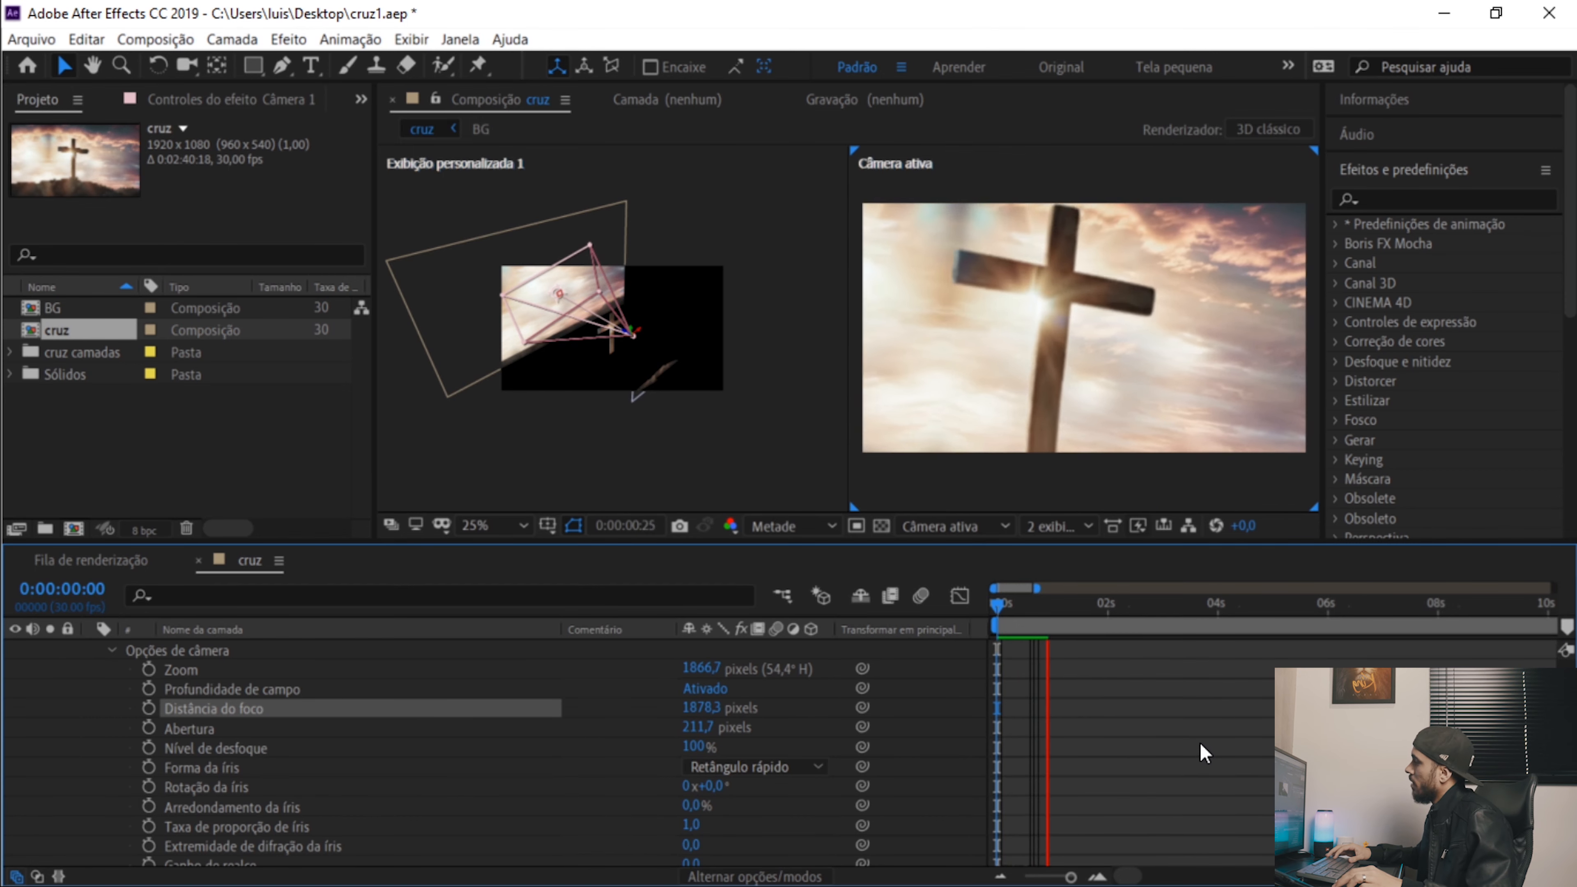
key("space")
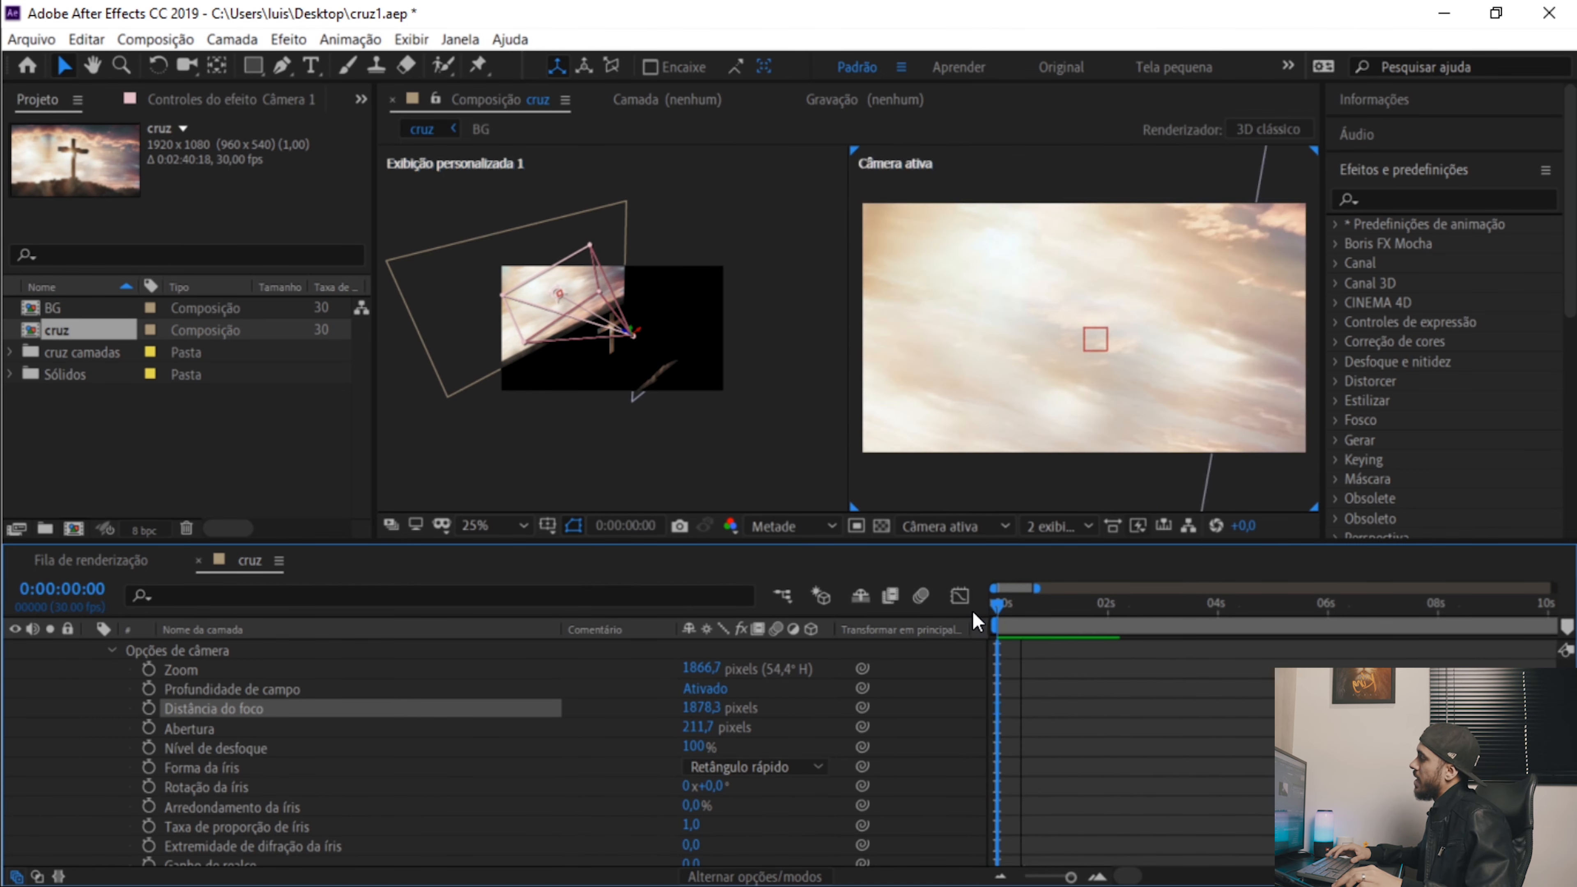
Judging the blur at 0:00:02:21, set Câmera 1's Distância do foco to 1950.3 pixels and Abertura to 229.0 pixels, and preview the animation from the start.
left_click_drag(999, 612, 1145, 613)
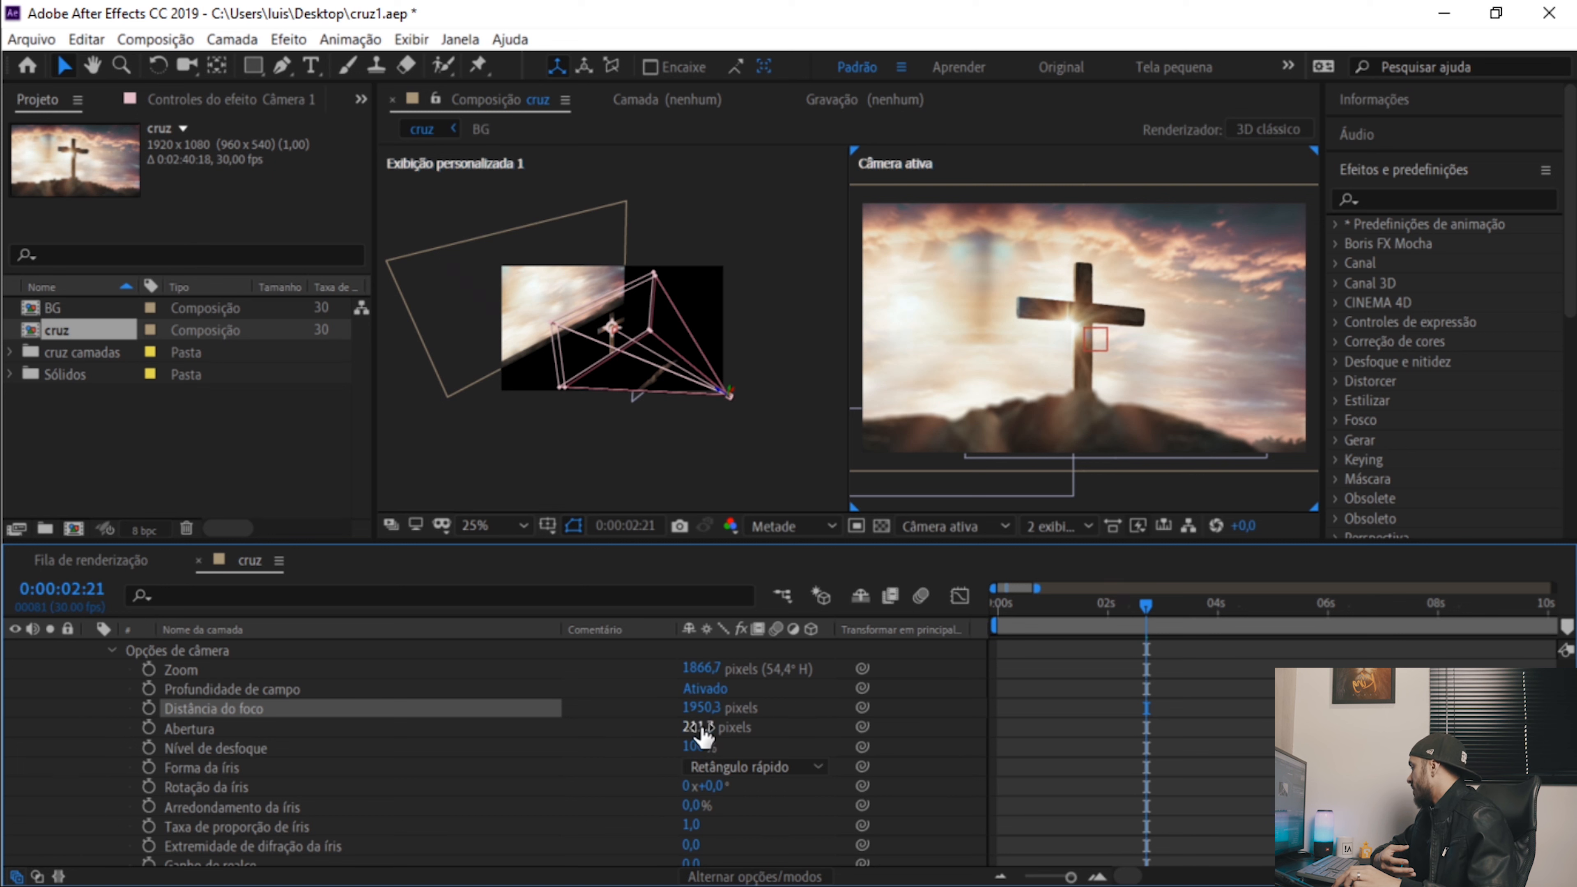
left_click_drag(706, 720, 794, 721)
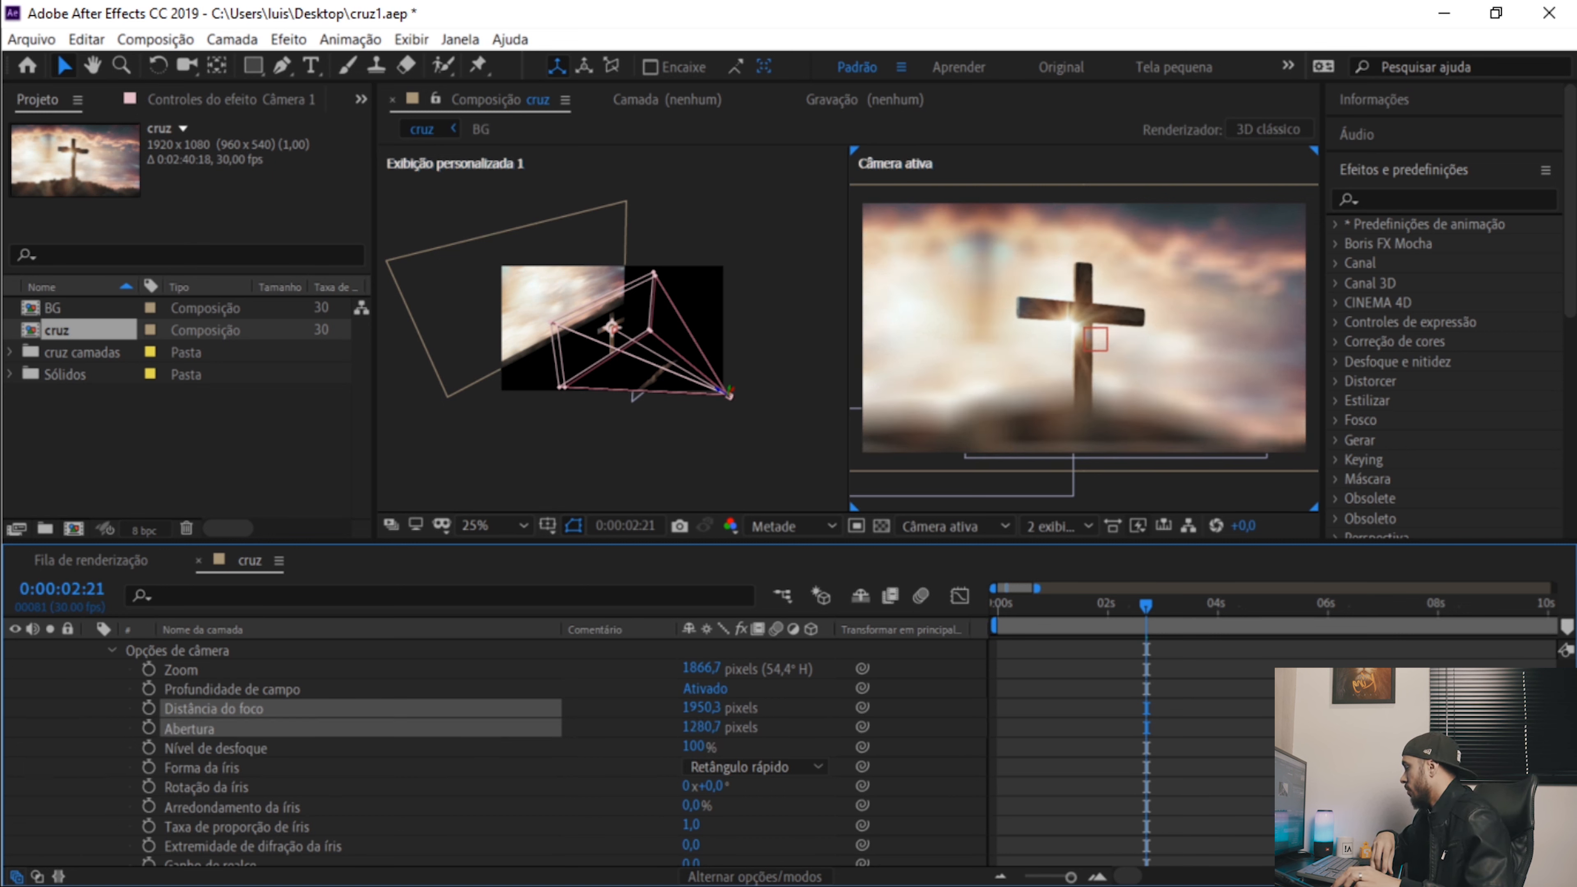
left_click_drag(1428, 695, 380, 659)
left_click_drag(1140, 606, 947, 647)
key("space")
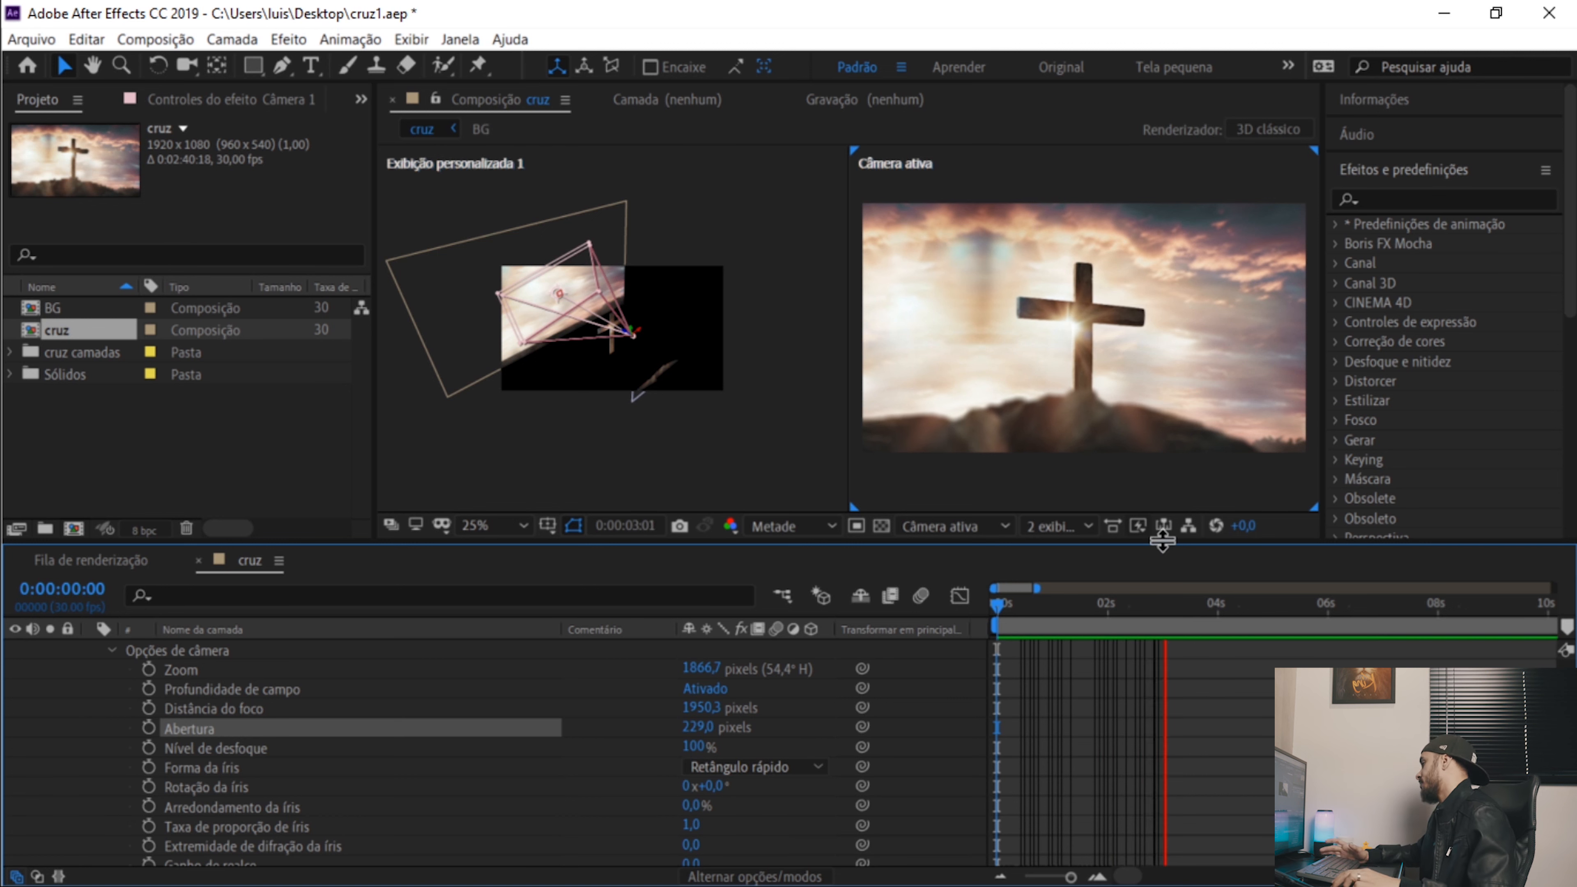
key("space")
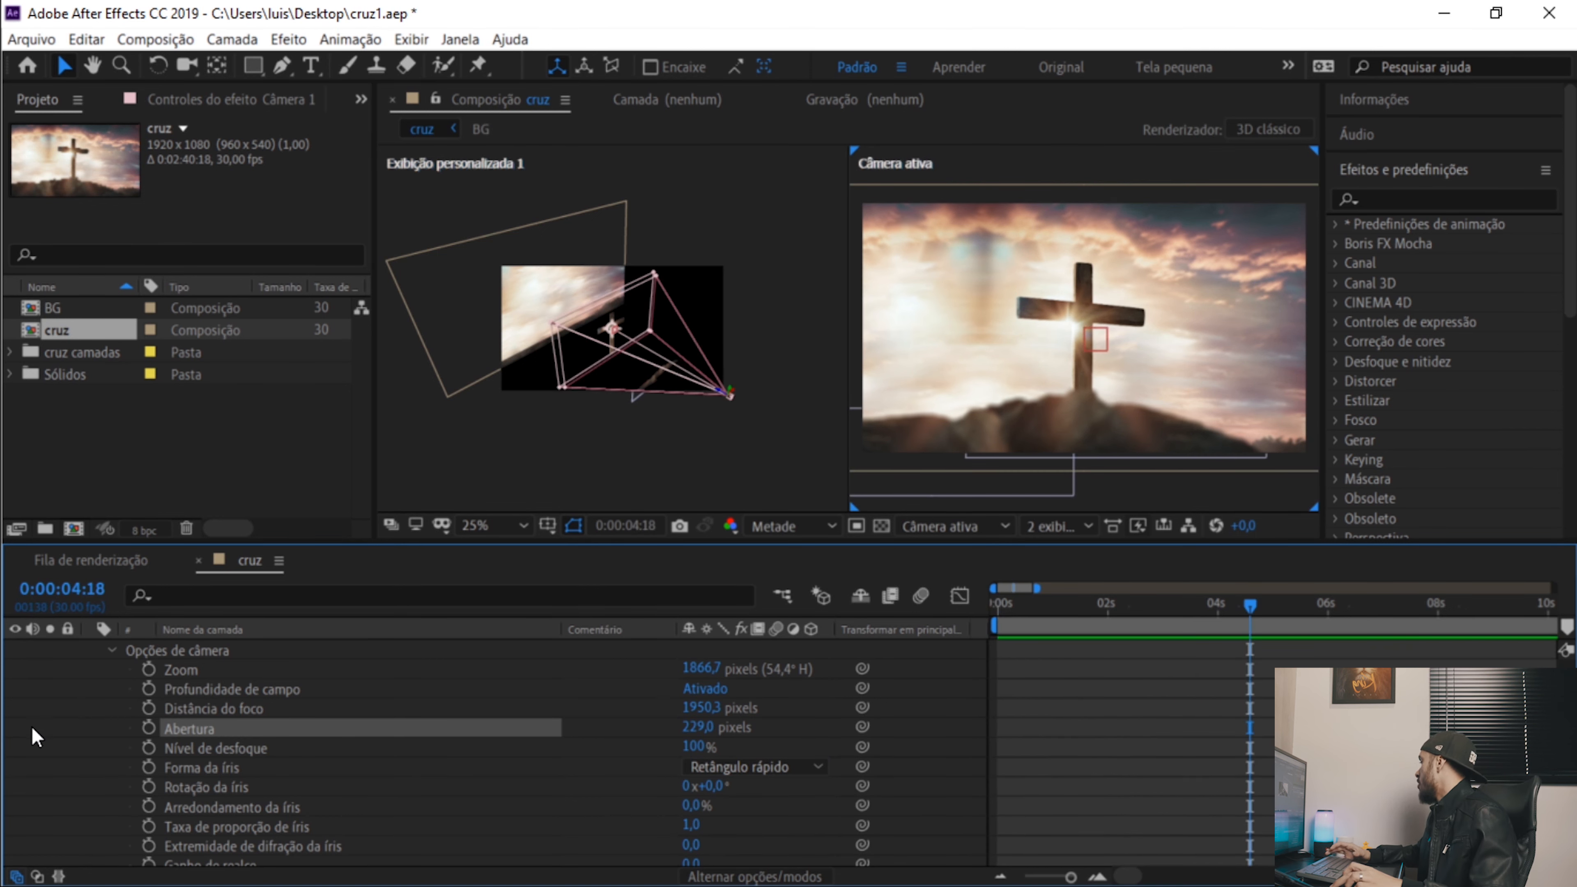
Collapse the Câmera 1 layer's properties, save the project and deselect all layers.
scroll(55, 714, "up", 2)
left_click(88, 674)
key("ctrl+s")
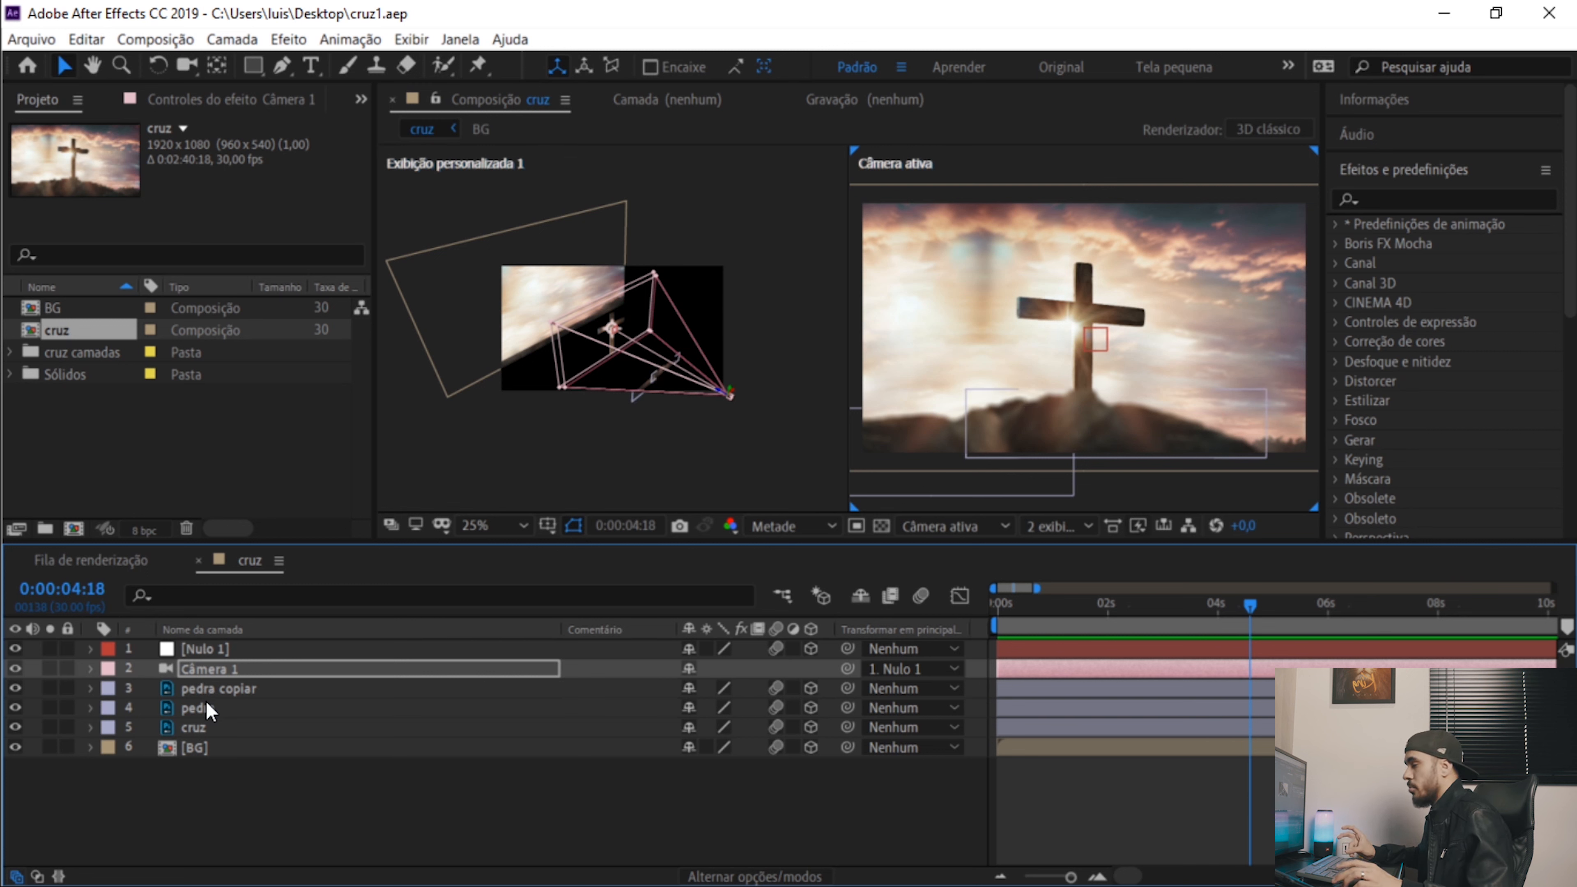
left_click(505, 819)
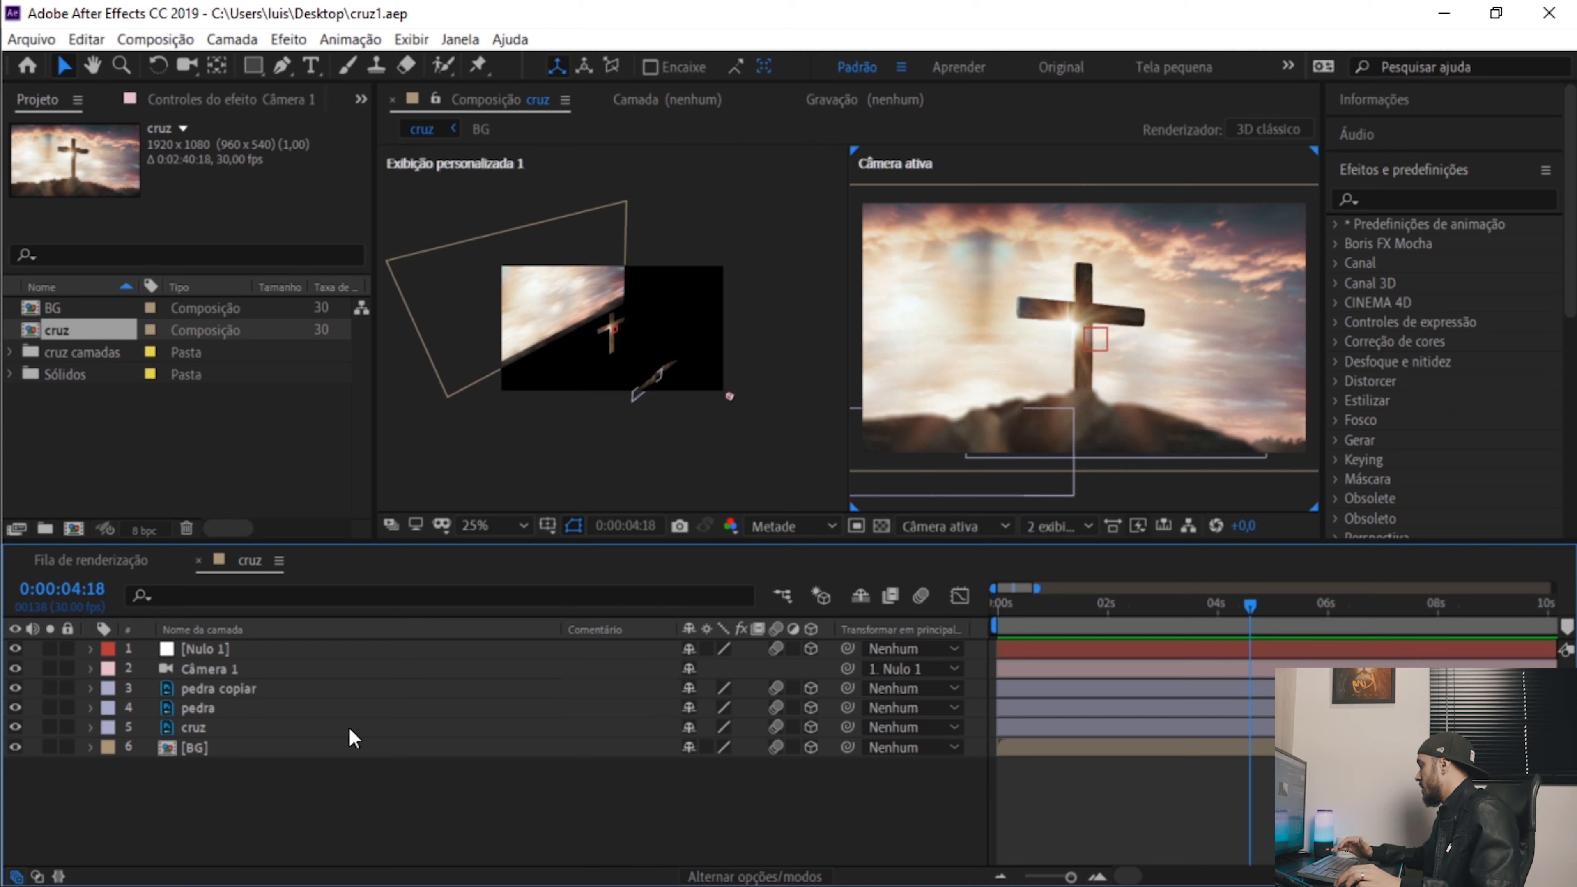
Add a second null object to the cruz composition and parent Nulo 1 to it.
right_click(526, 845)
mouse_move(714, 618)
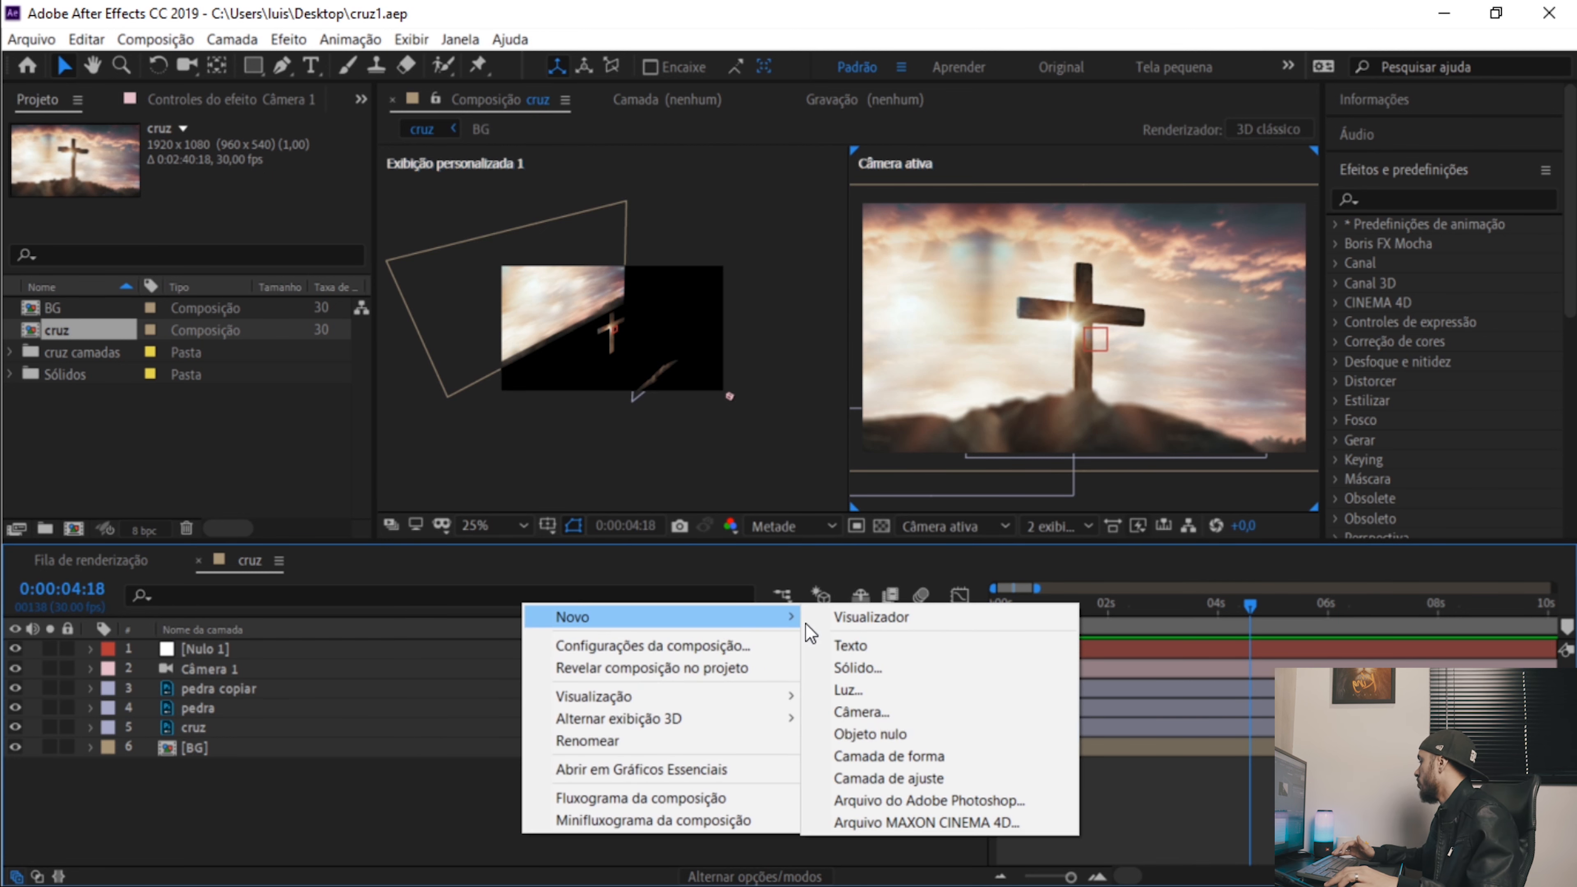
left_click(870, 734)
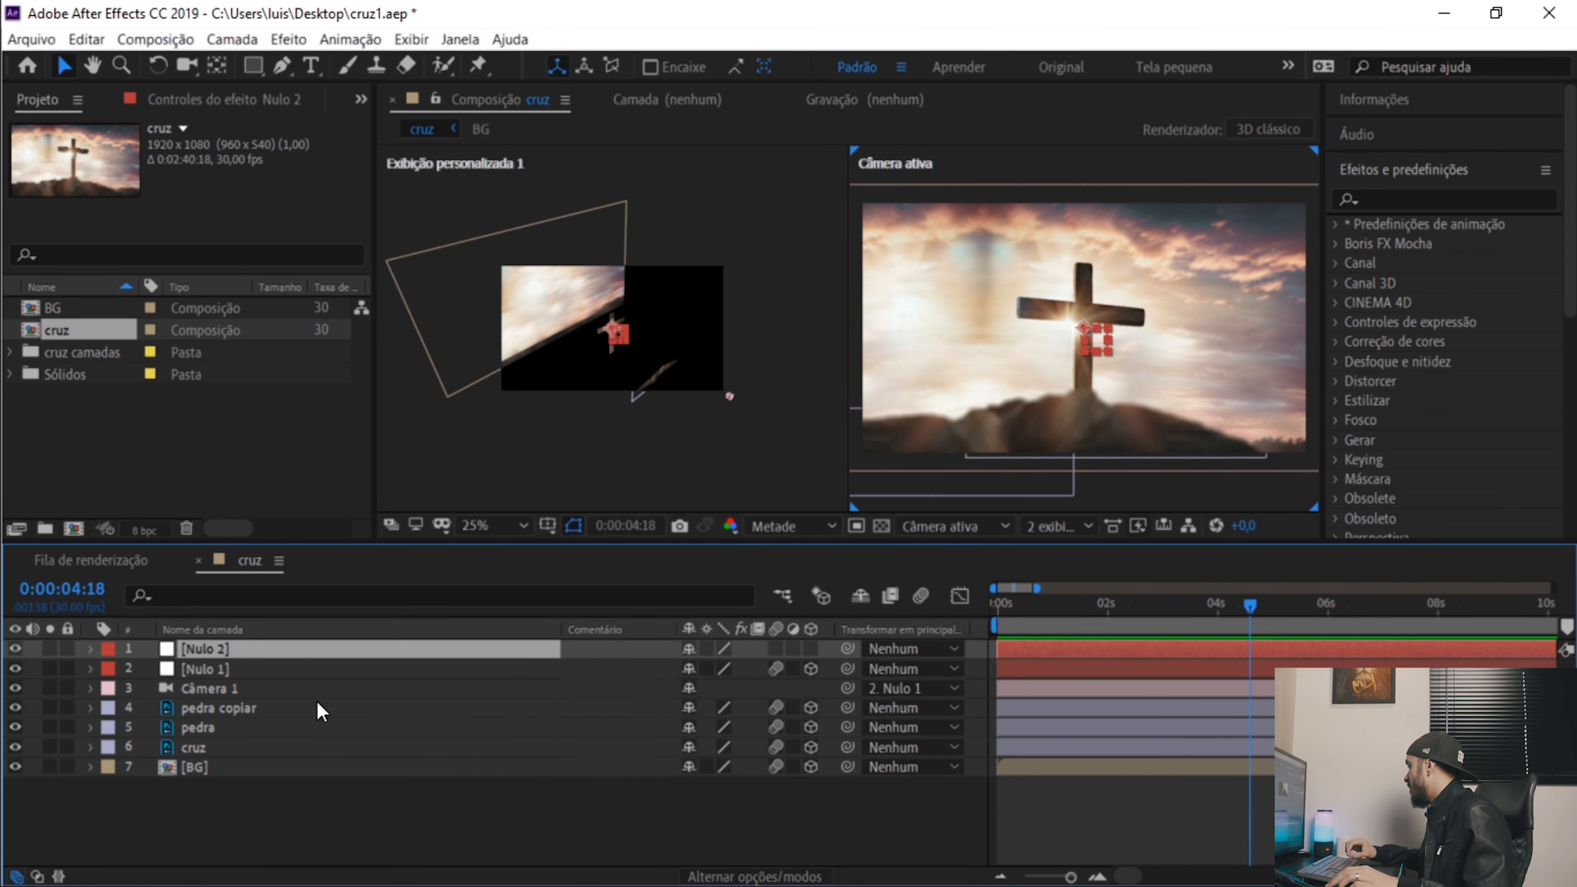
left_click(218, 670)
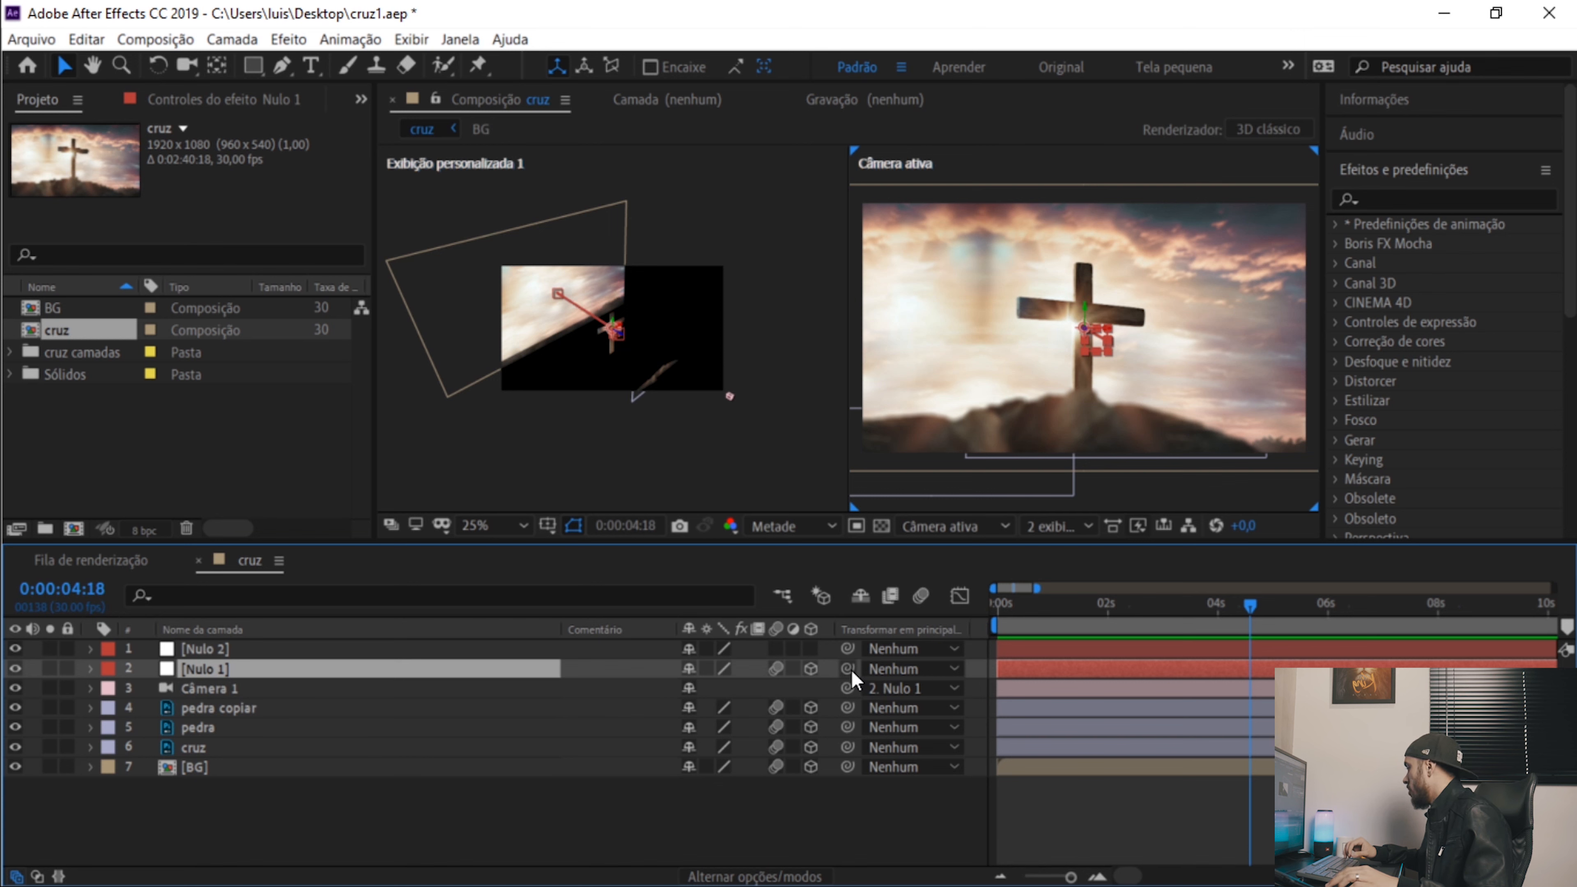
left_click_drag(848, 668, 199, 649)
Reveal the Posição property of Nulo 2 and add the expression wiggle(0.7,15) to it.
left_click(187, 648)
key("p")
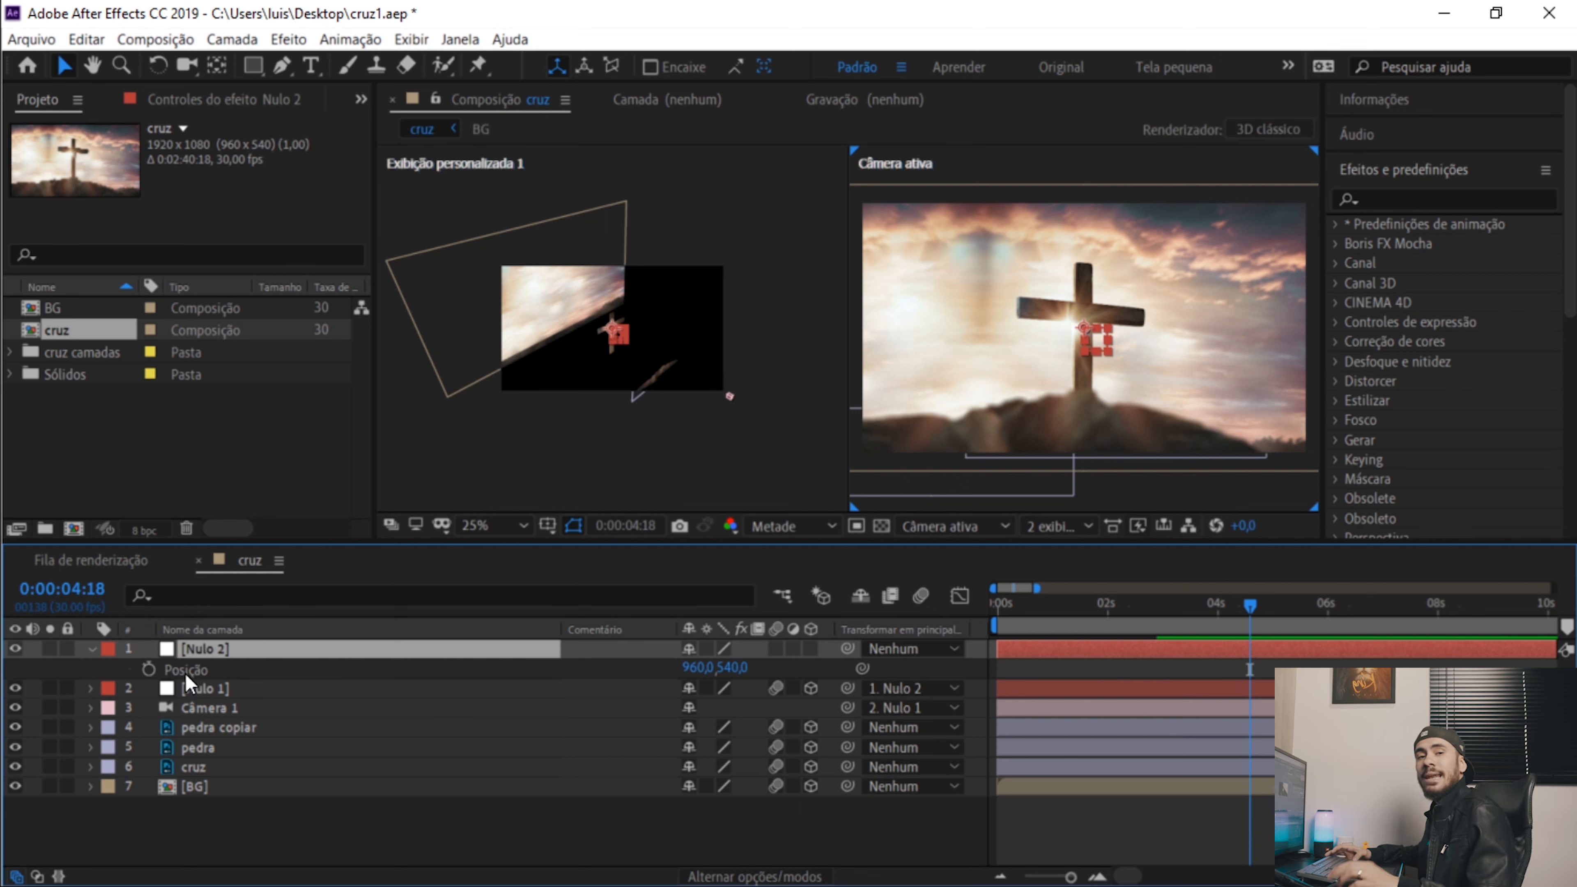
left_click(148, 669, "alt")
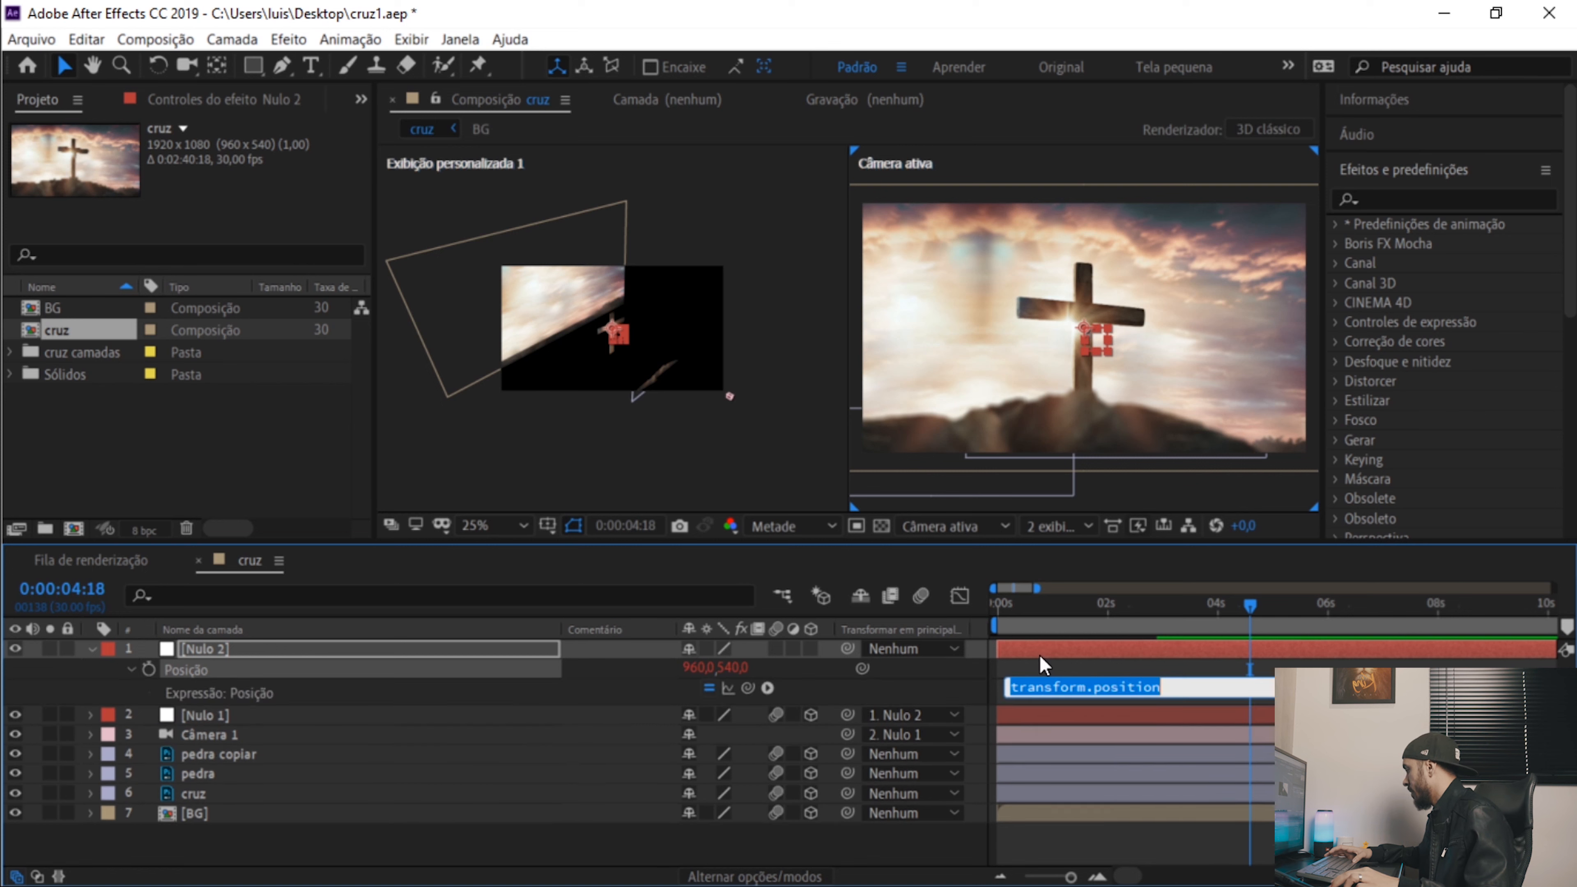
type("wiggl")
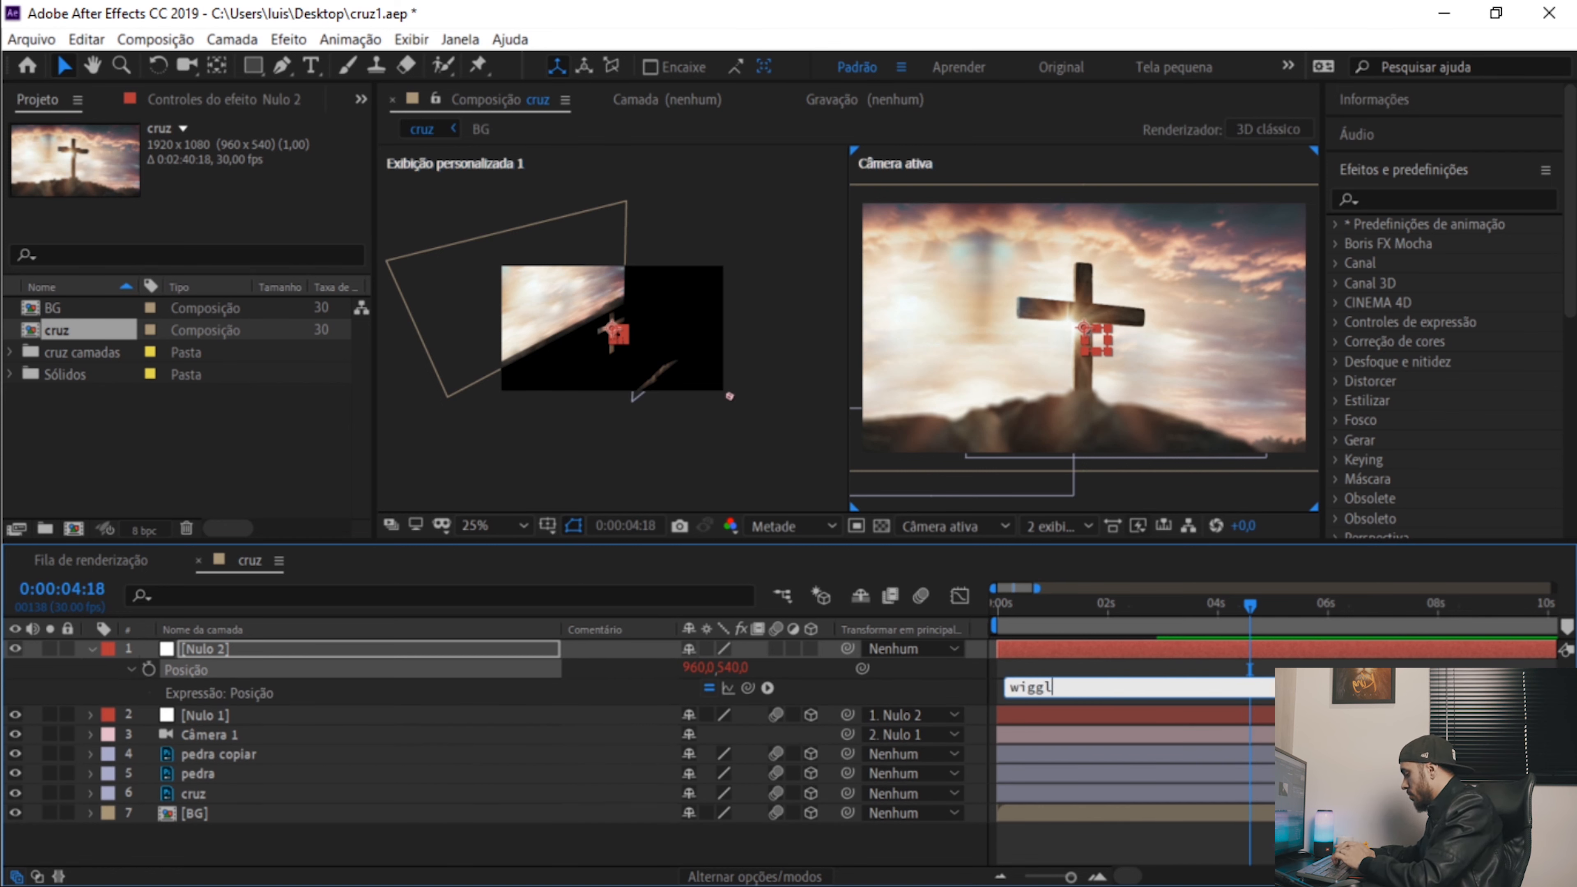
type("e(")
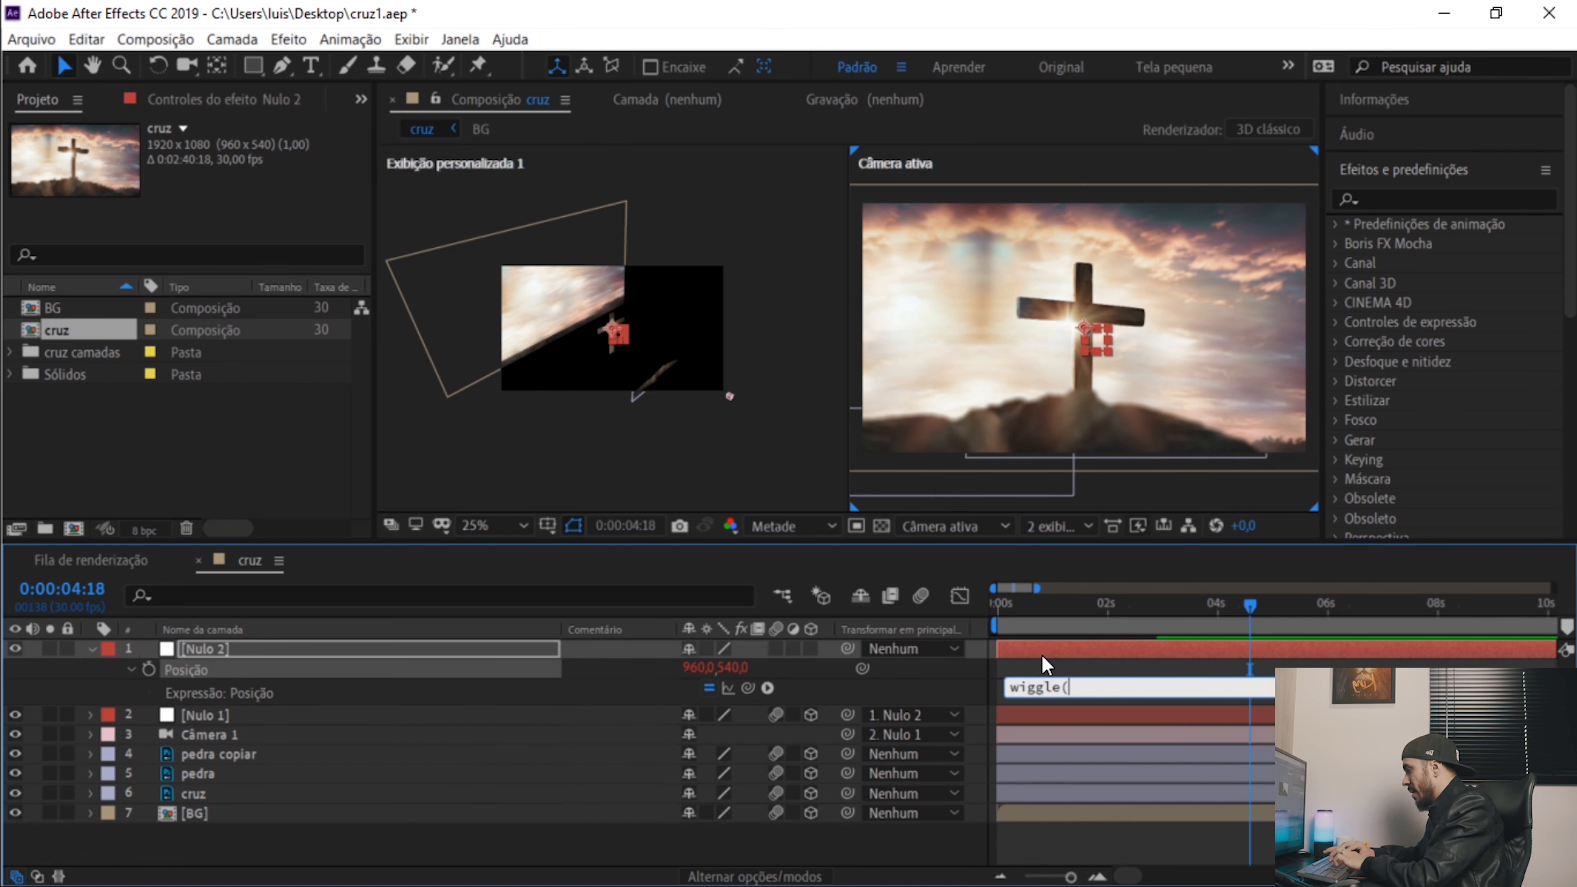
type("0.")
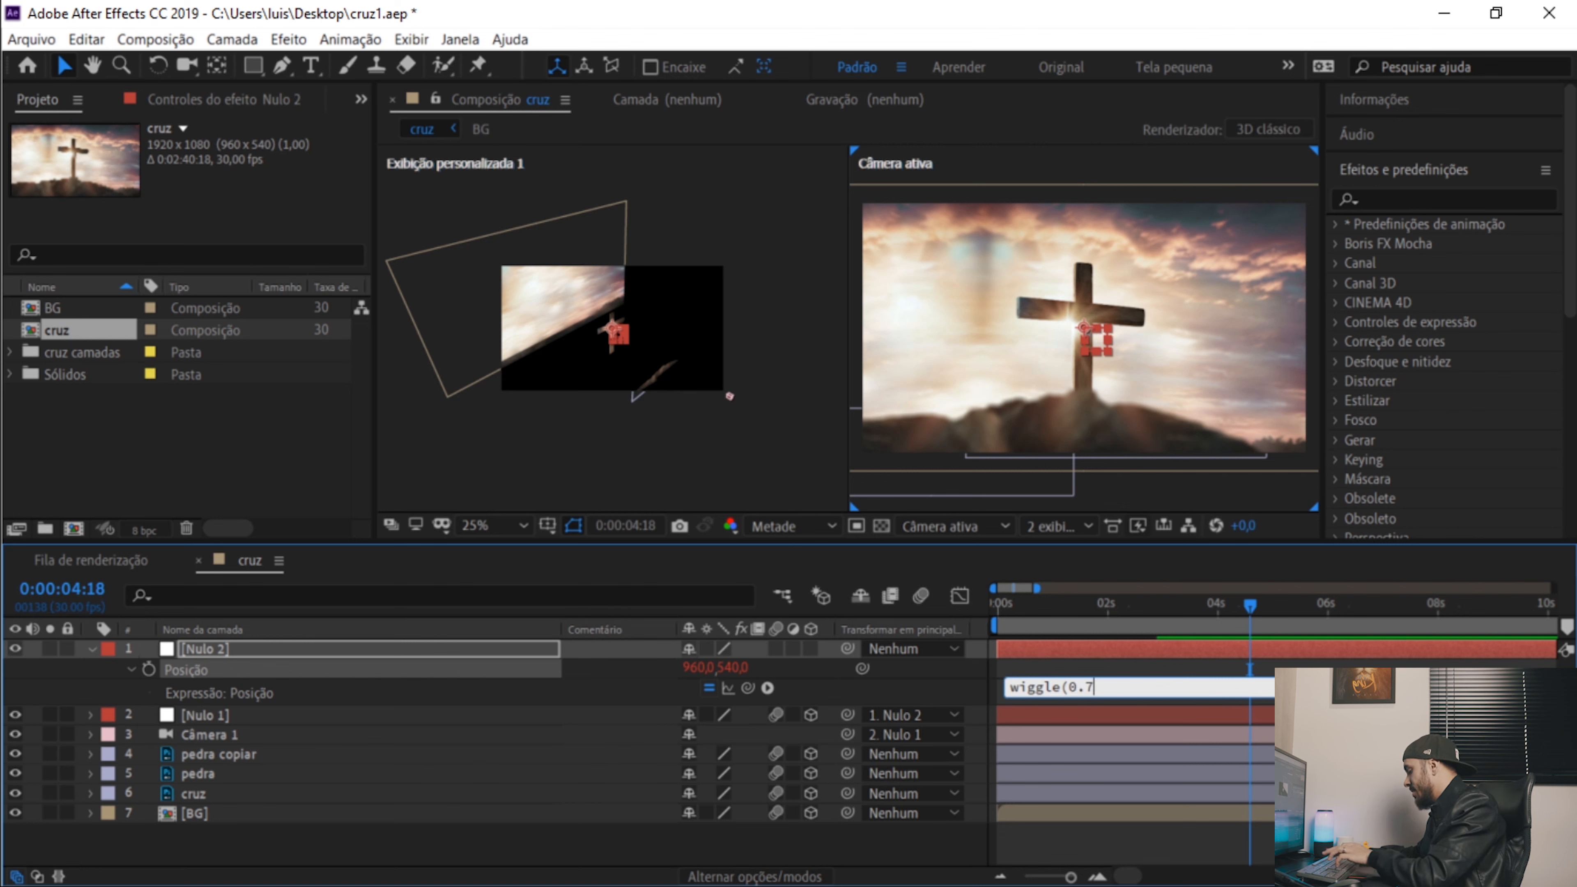
type("7,15")
left_click(1047, 666)
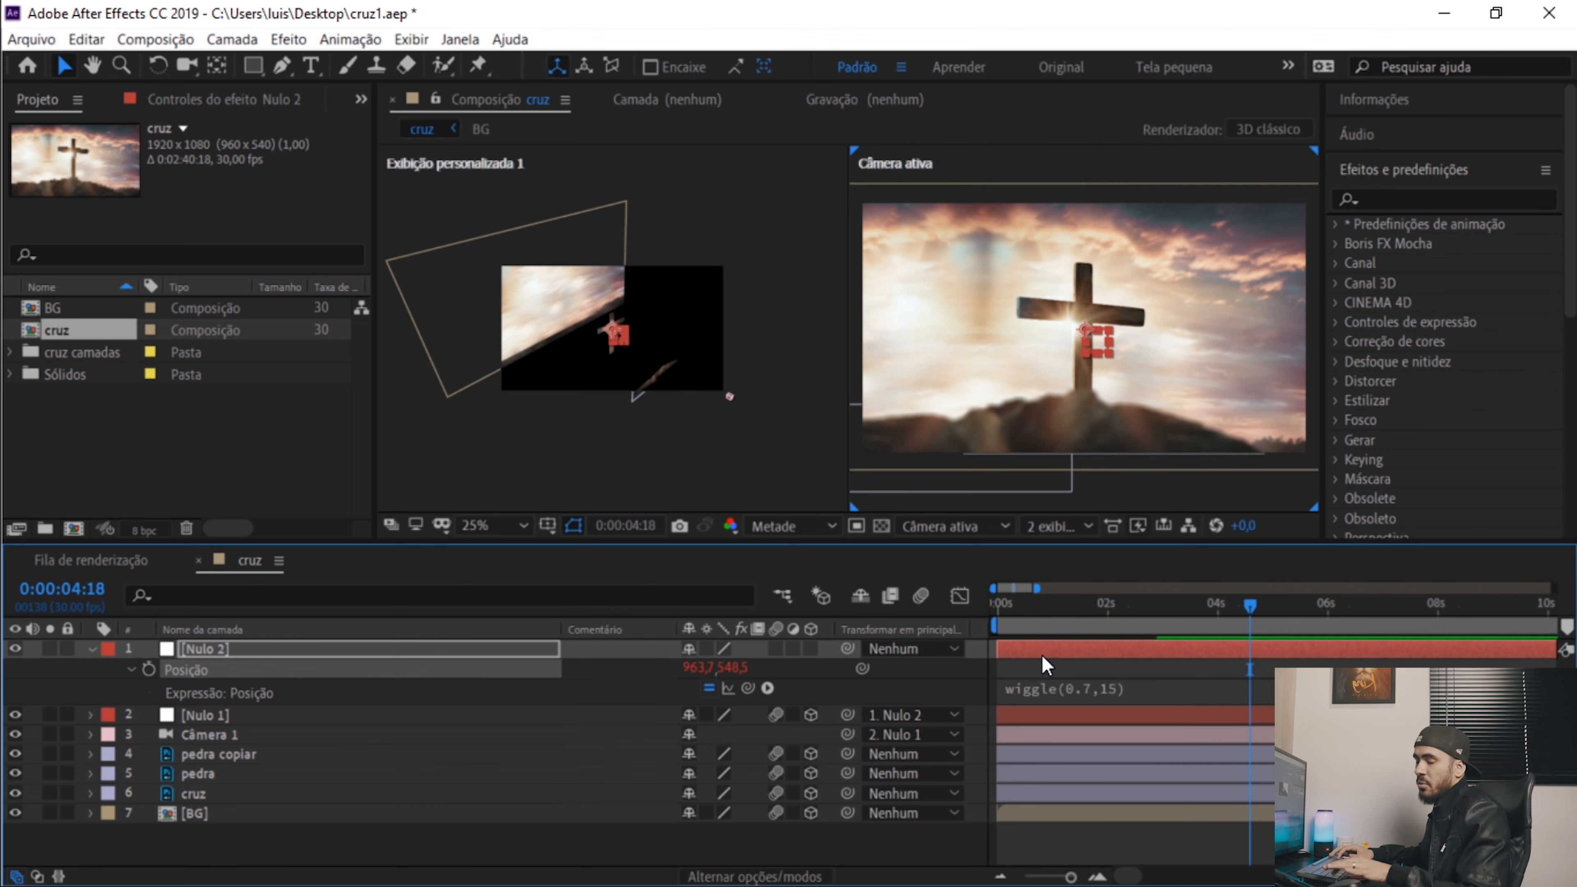
Preview the camera wiggle from the start and lower the amplitude in Nulo 2's Posição expression to 10.
left_click(1069, 612)
key("Home")
key("space")
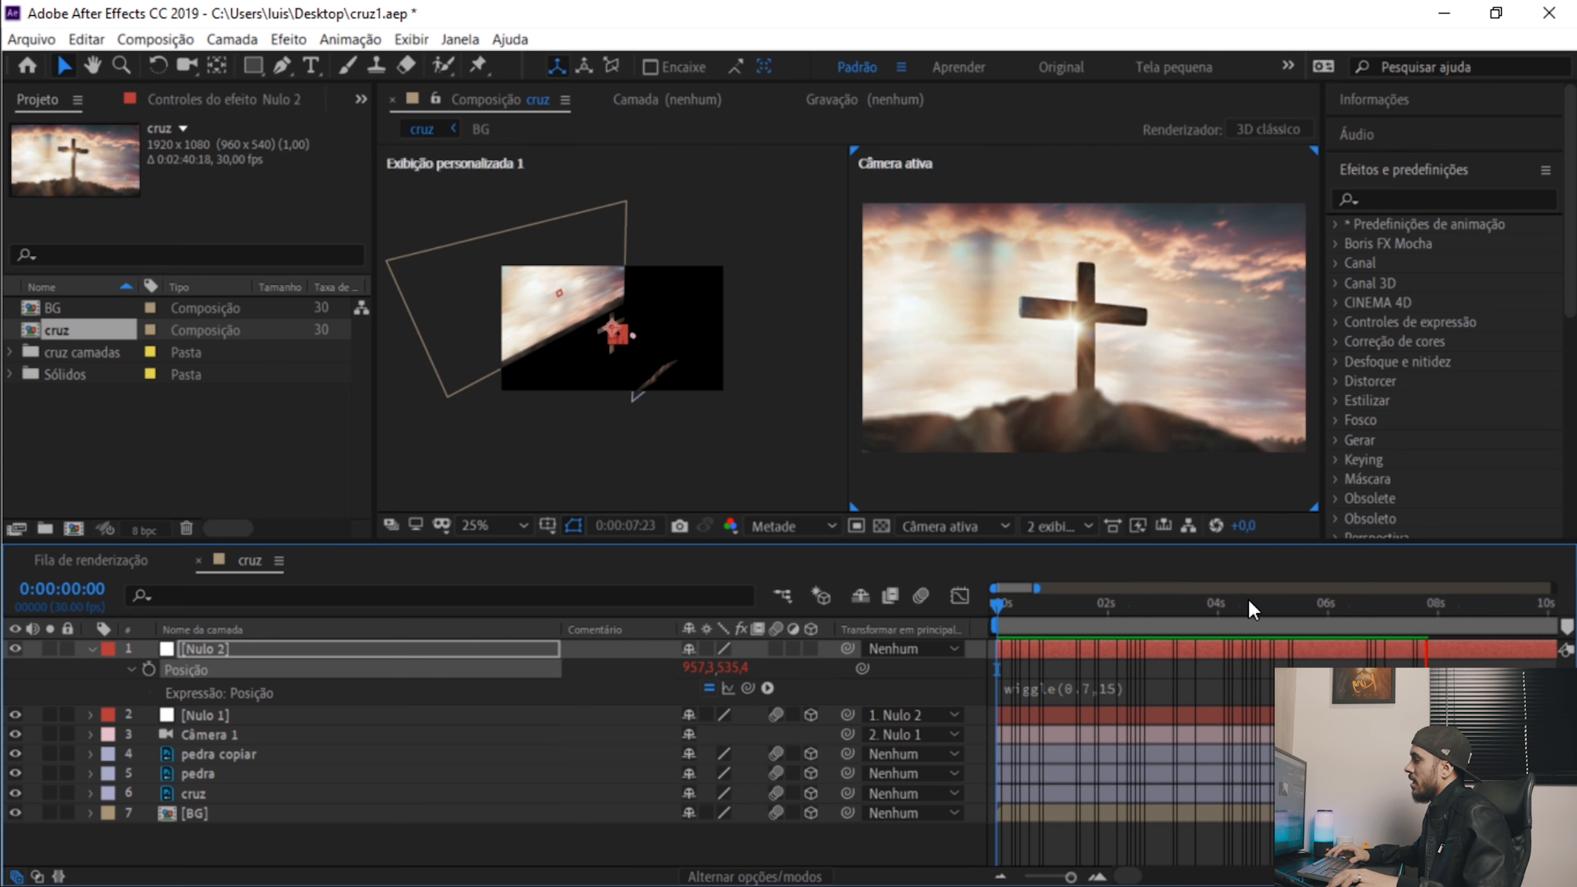
left_click(1203, 615)
left_click(1125, 690)
left_click(1127, 688)
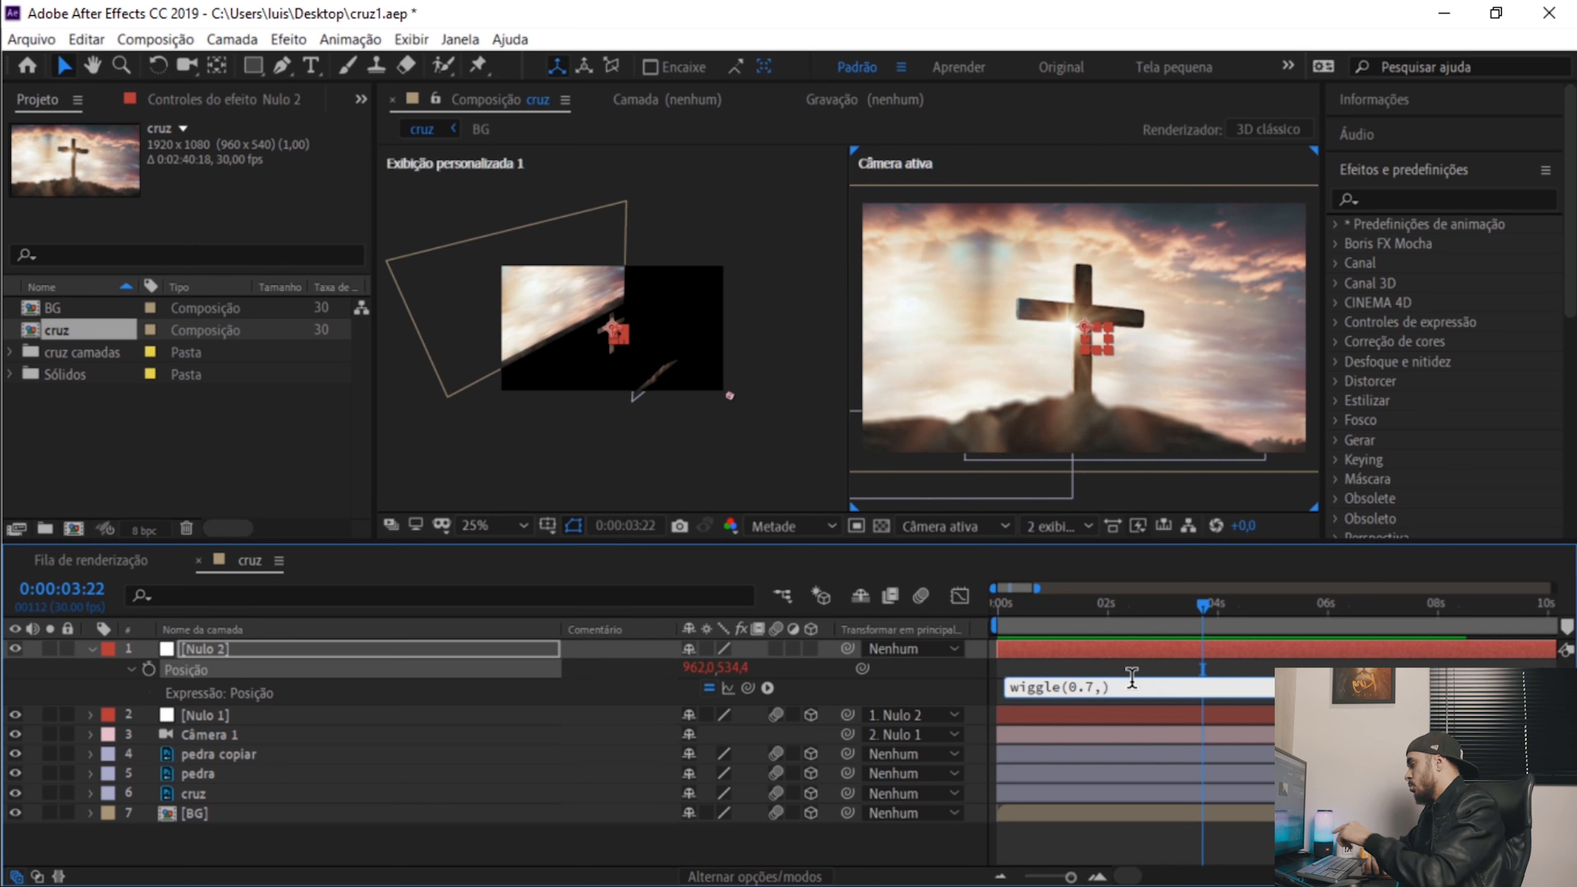
type("10")
key("KP_Enter")
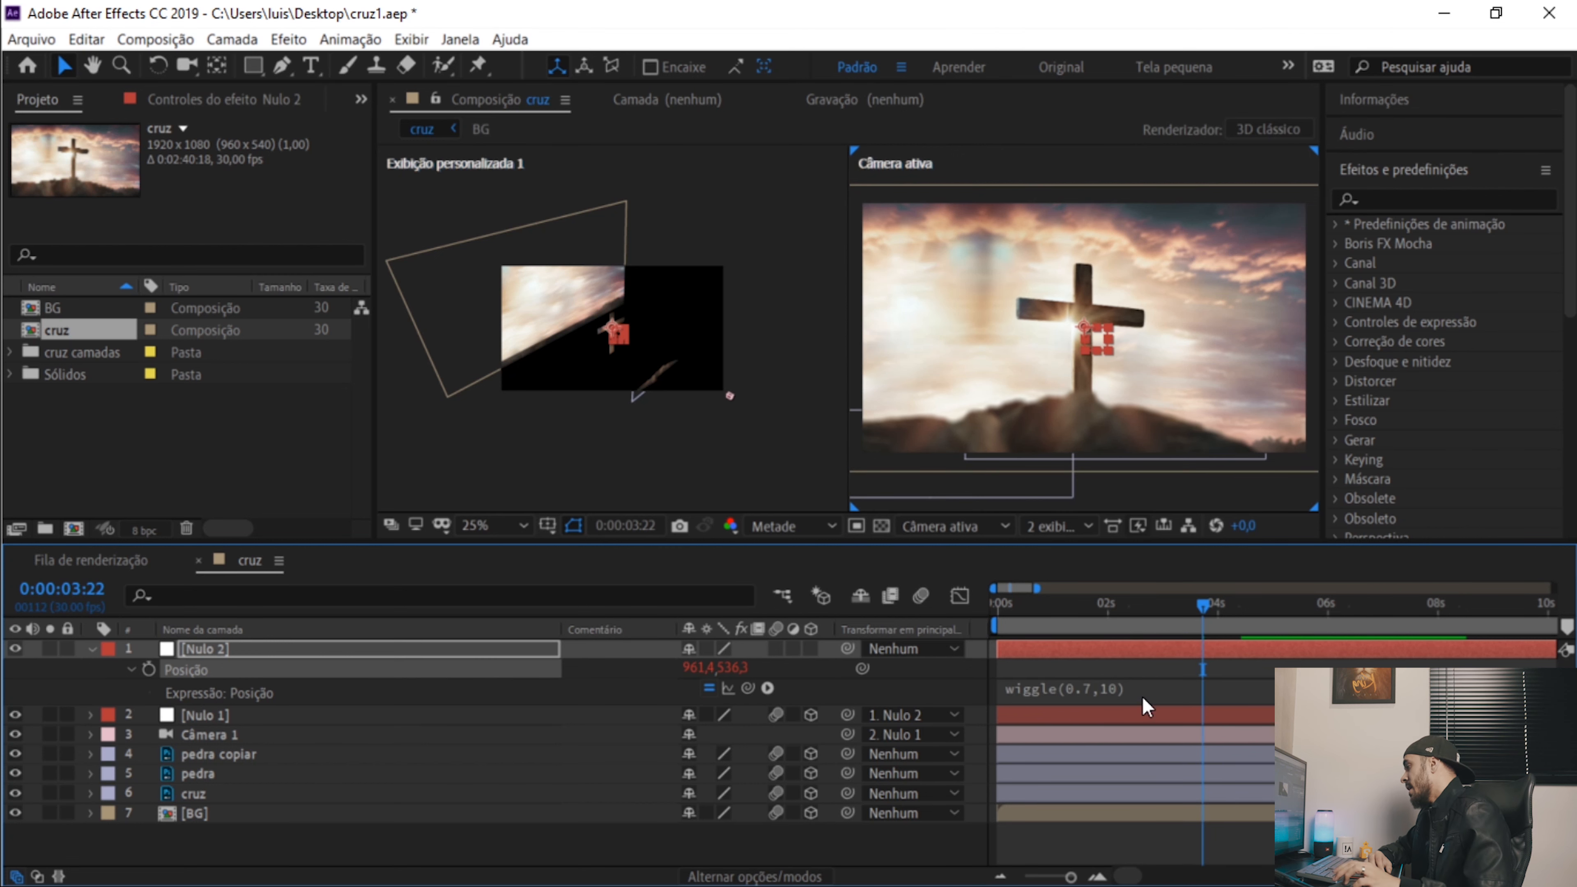
Try a wiggle frequency of 20 in Nulo 2's Posição expression and preview the shake from the start.
left_click(1095, 691)
left_click(1091, 688)
triple_click(1074, 689)
left_click_drag(1064, 688, 1105, 688)
type("20")
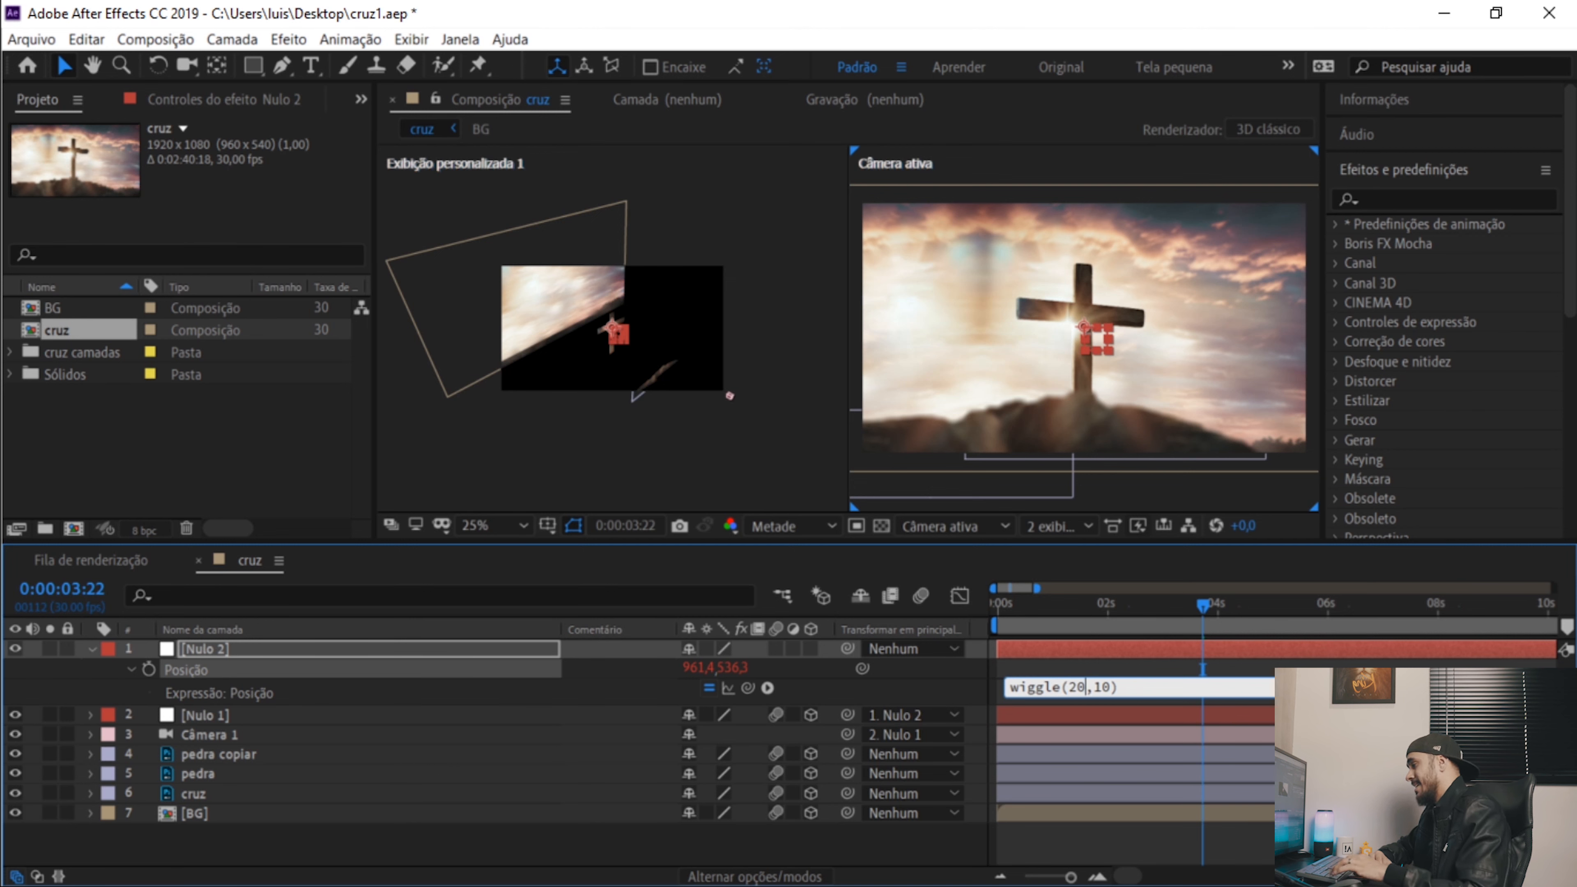
key("KP_Enter")
key("Home")
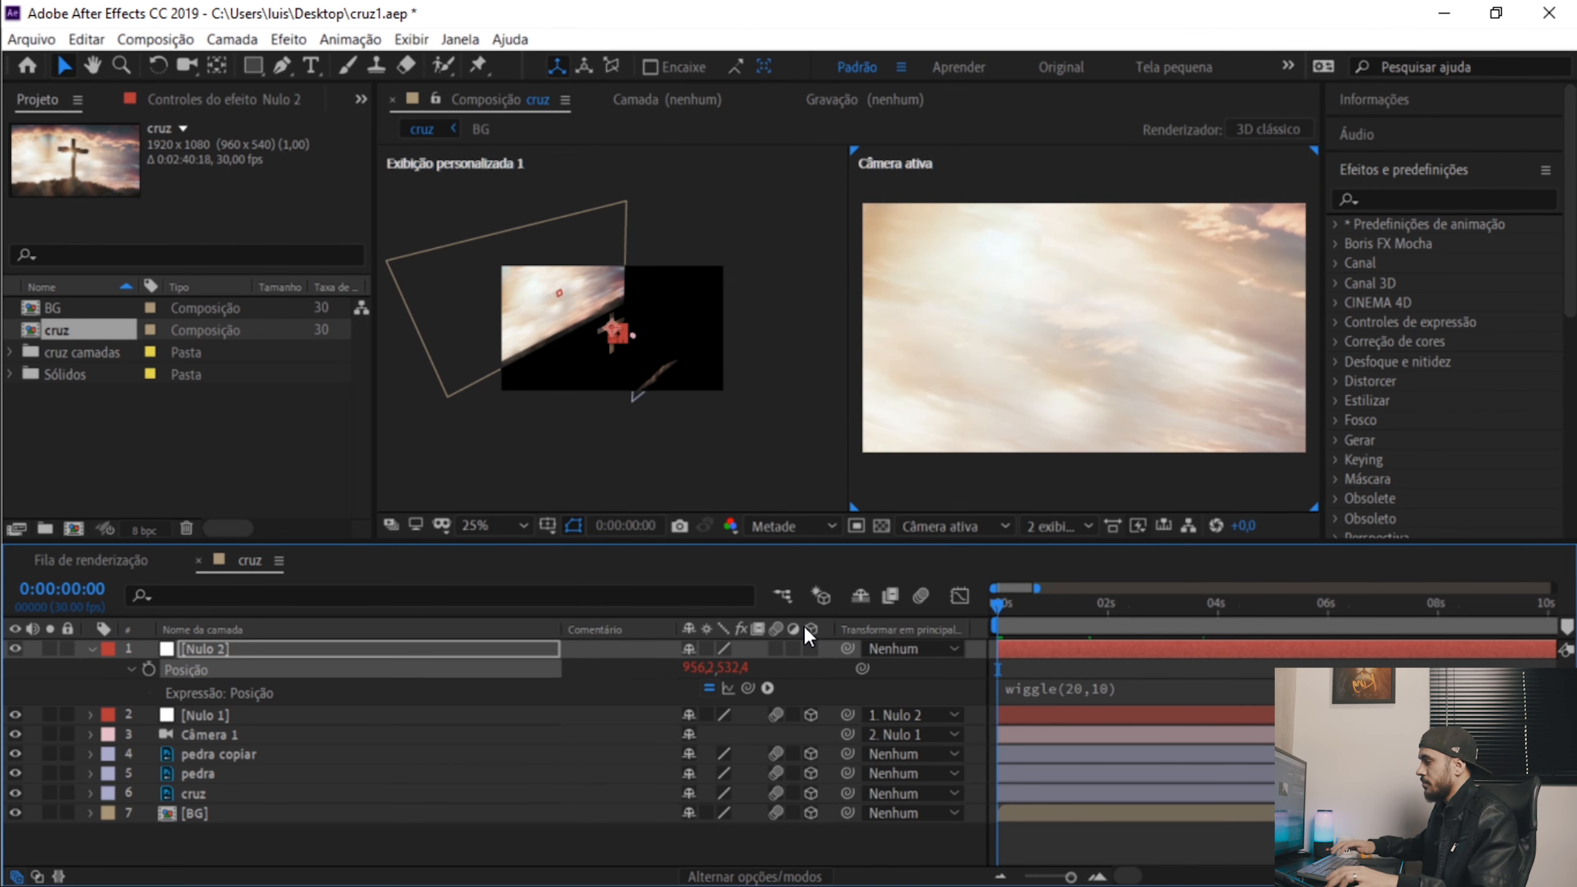
key("space")
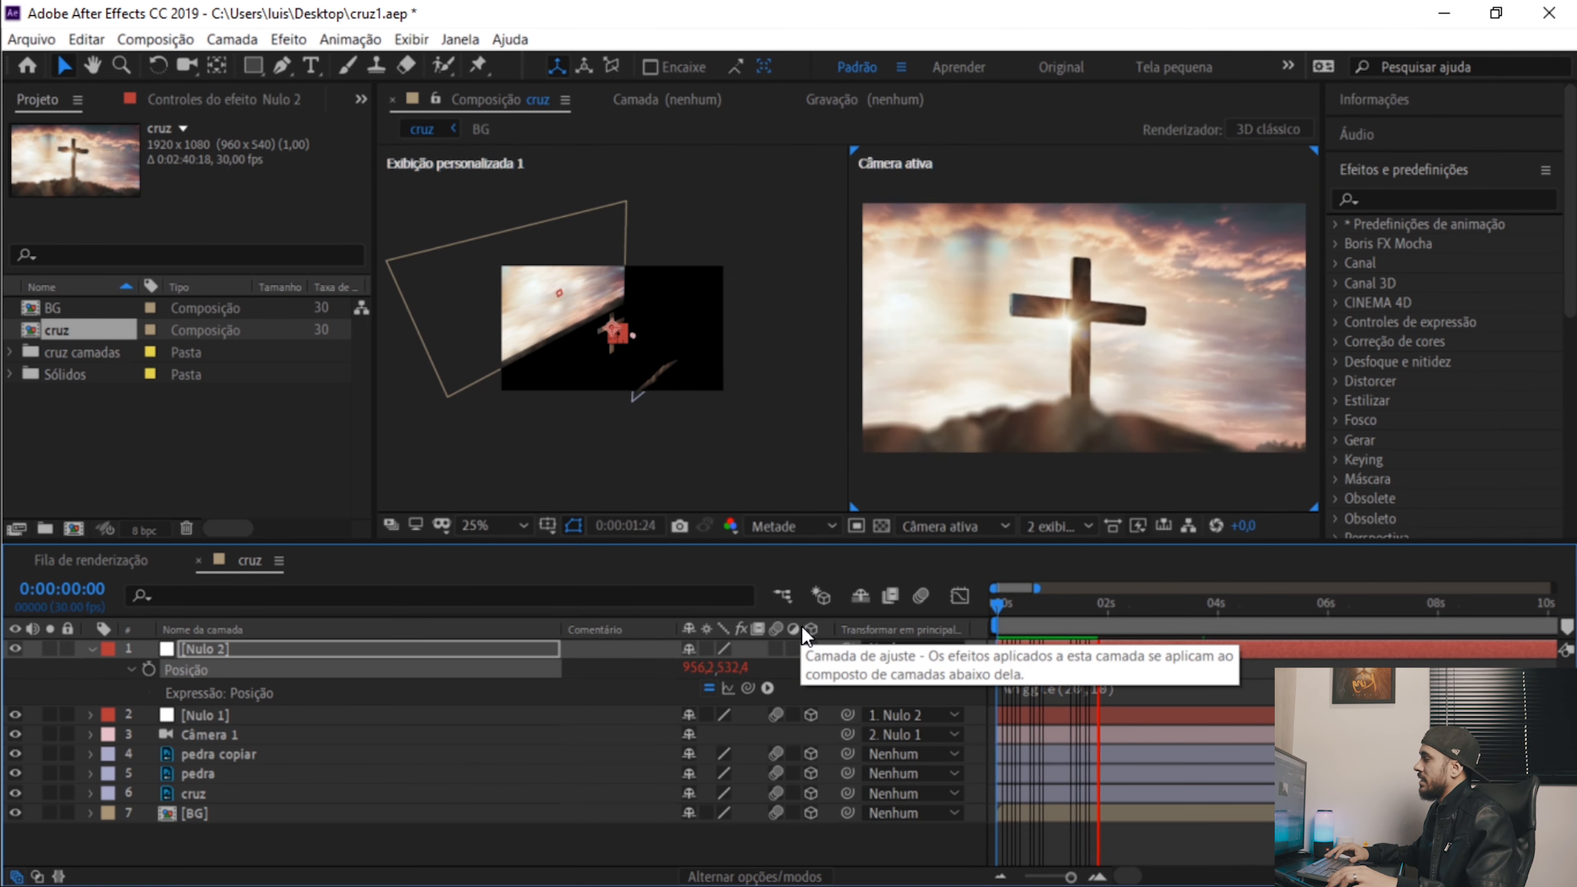
Set the frequency in Nulo 2's wiggle expression to 0.7 and save the project.
left_click(1111, 690)
double_click(1073, 688)
key("BackSpace")
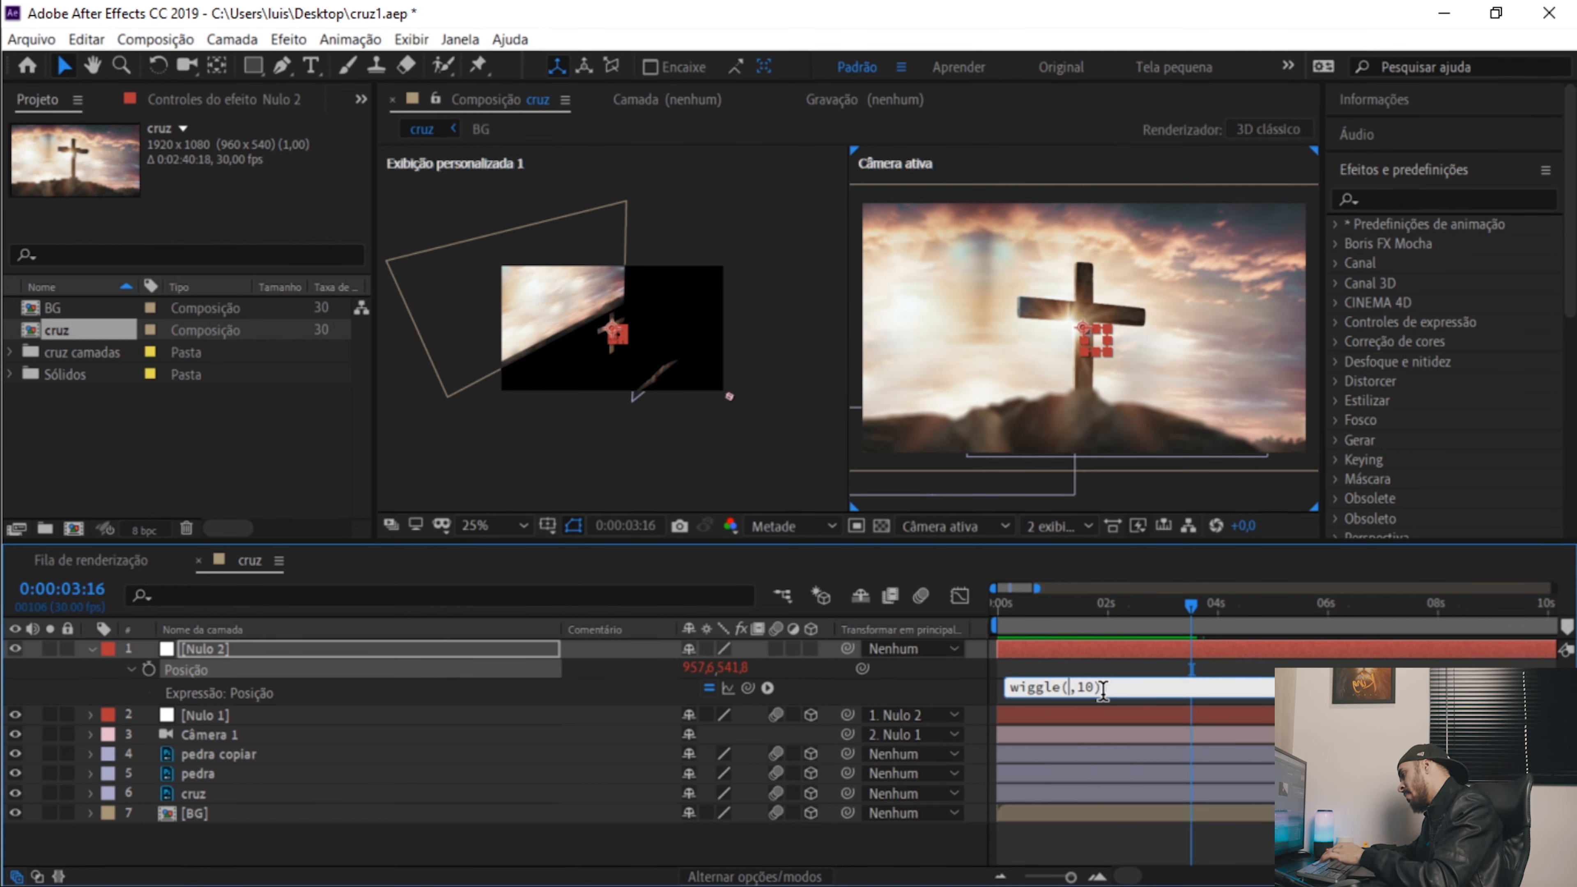
type("0.")
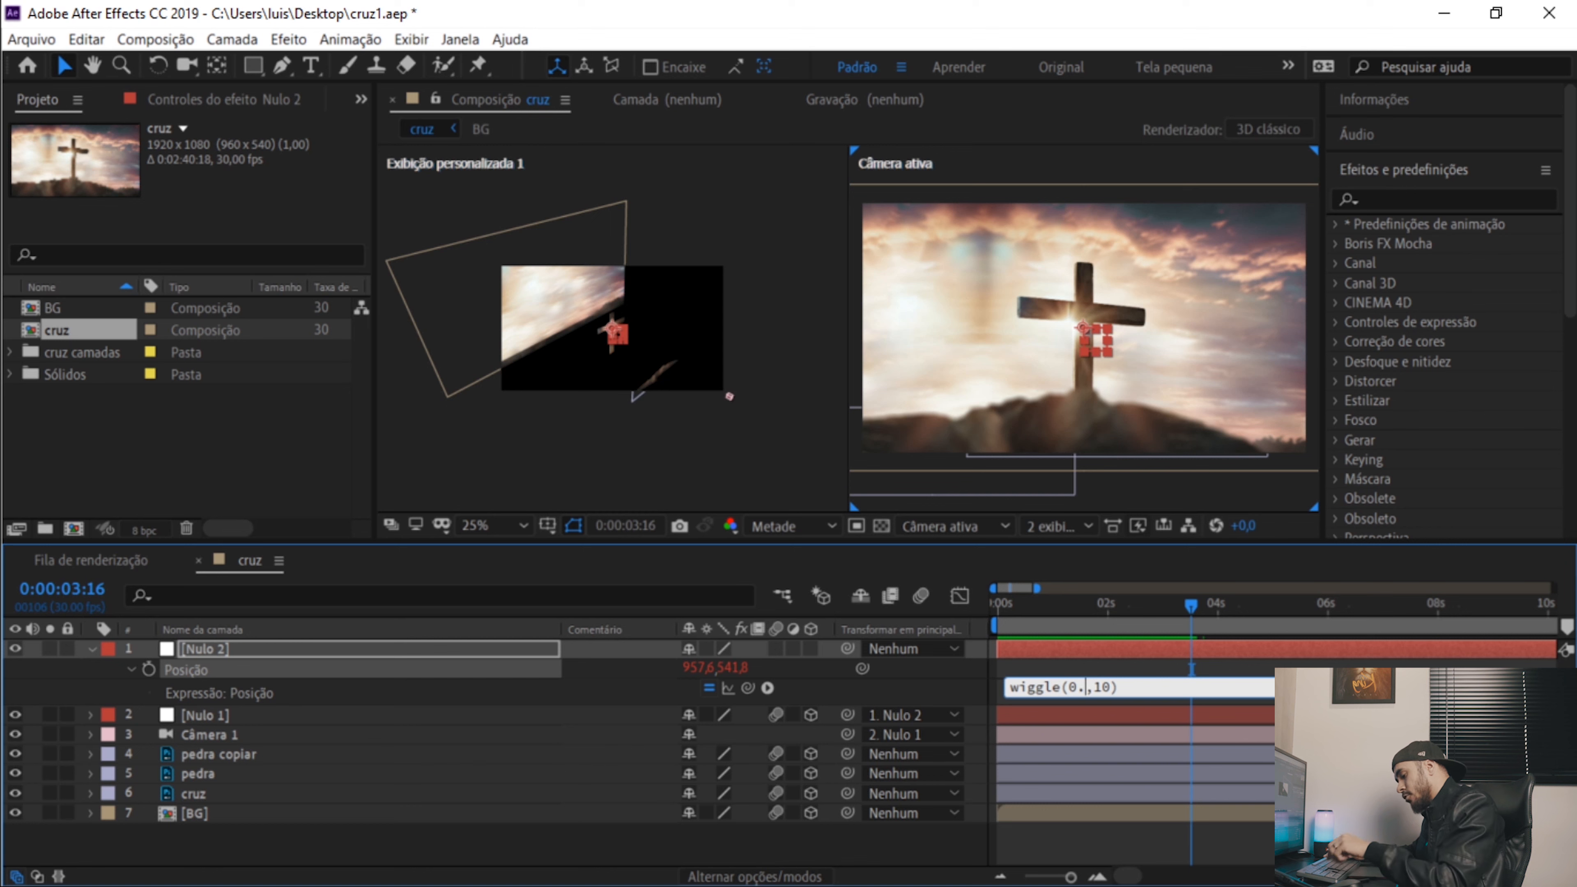
type("7")
key("KP_Enter")
key("ctrl+s")
Preview the cruz animation from the start and collapse Nulo 2's properties.
left_click_drag(1119, 610, 821, 608)
key("space")
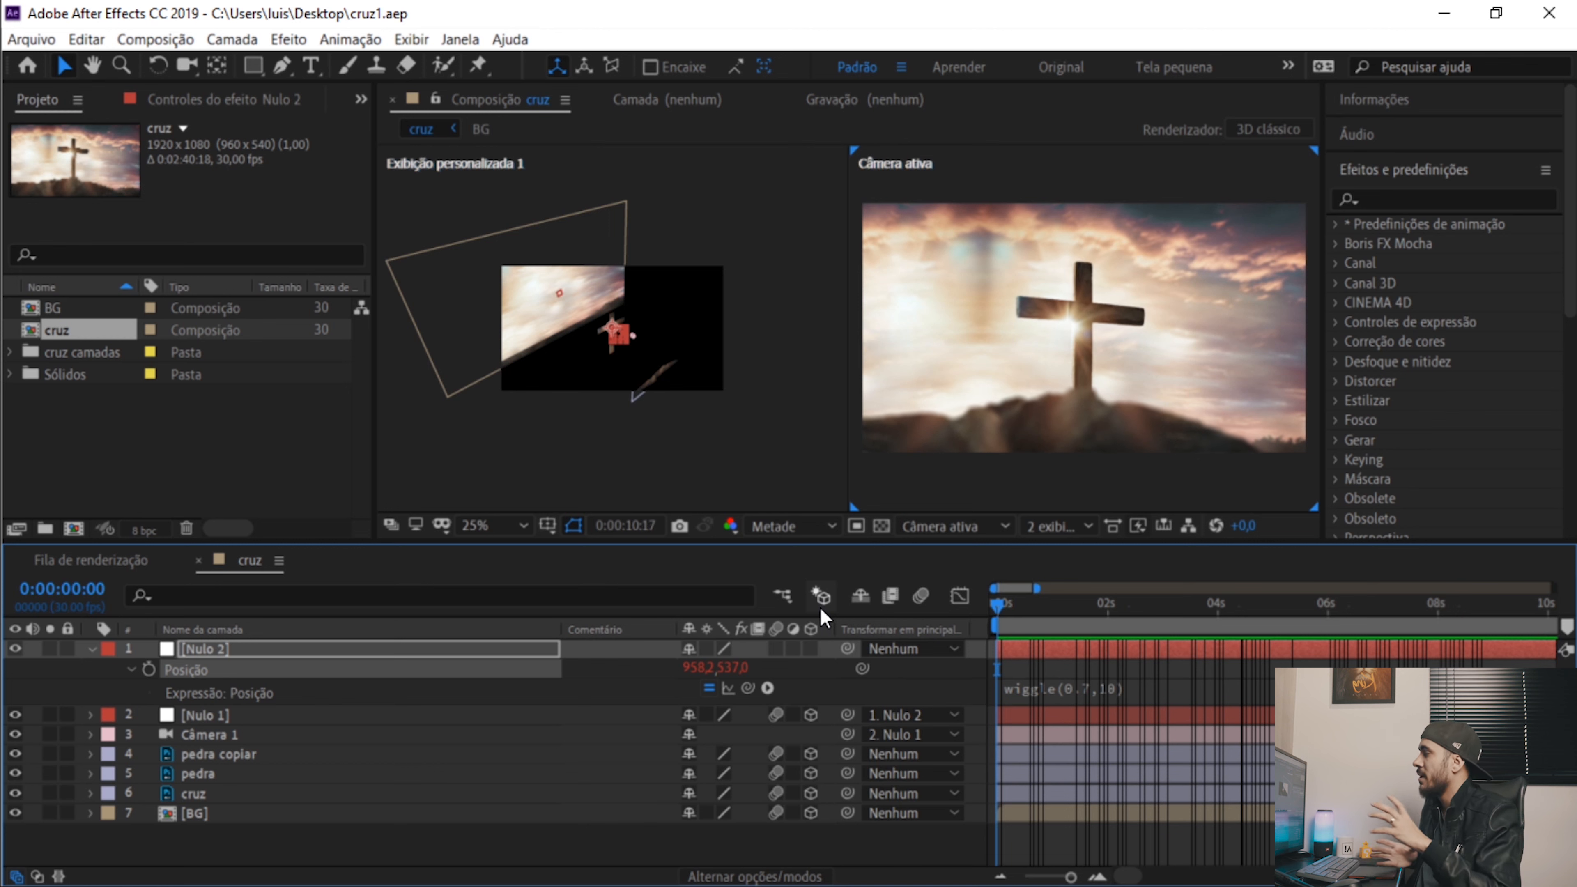
key("space")
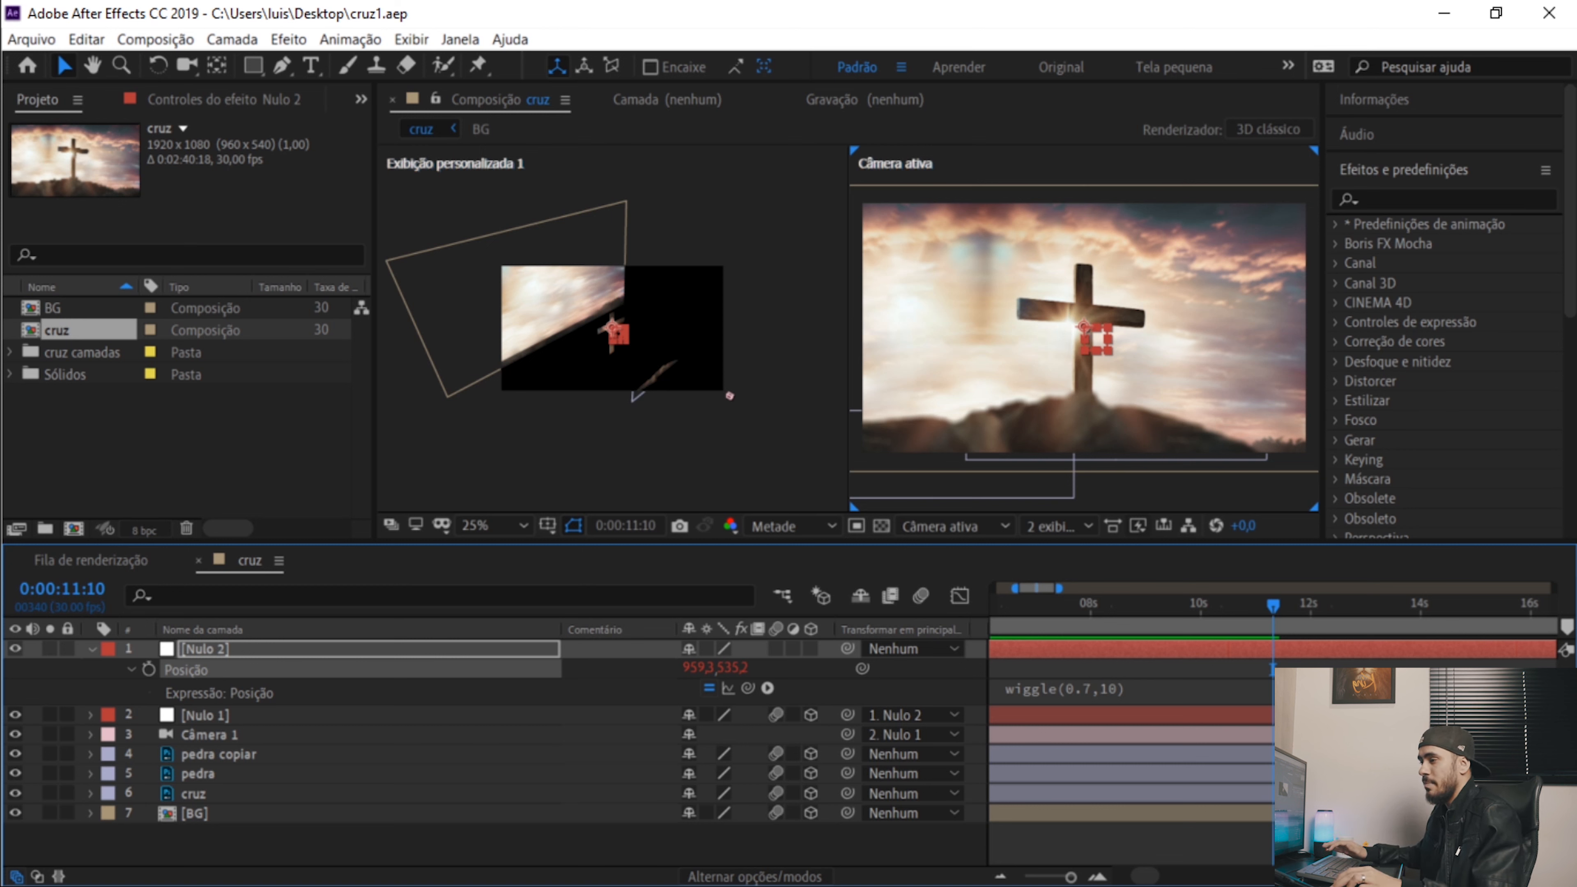
left_click(92, 648)
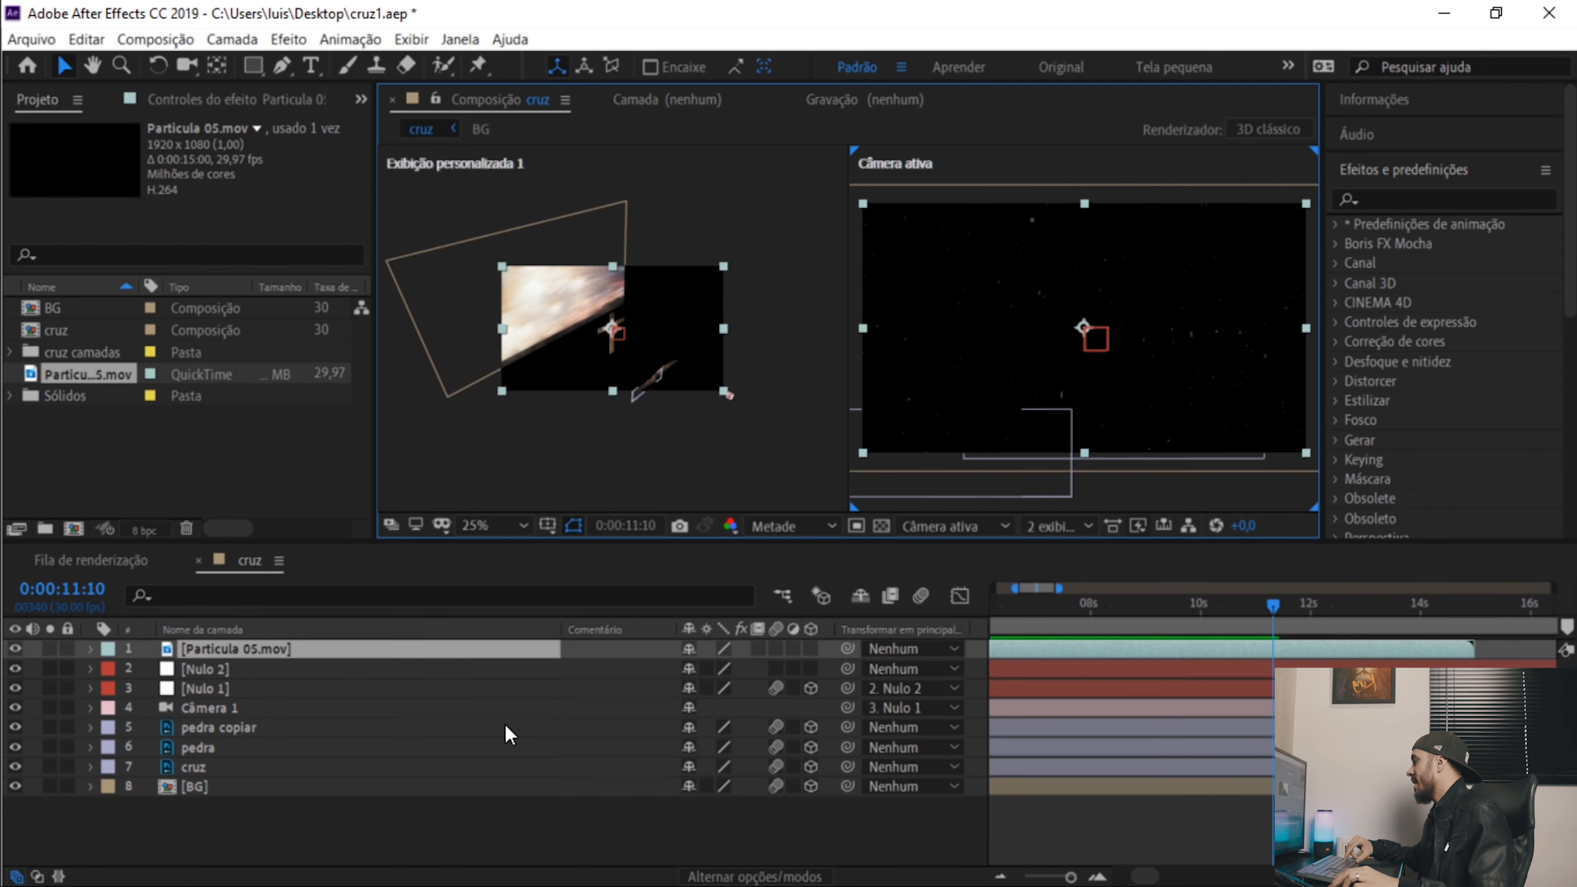
Save the project and preview the Particula 05.mov layer from the start.
key("ctrl+s")
scroll(1135, 364, "down", 1)
scroll(1140, 373, "up", 1)
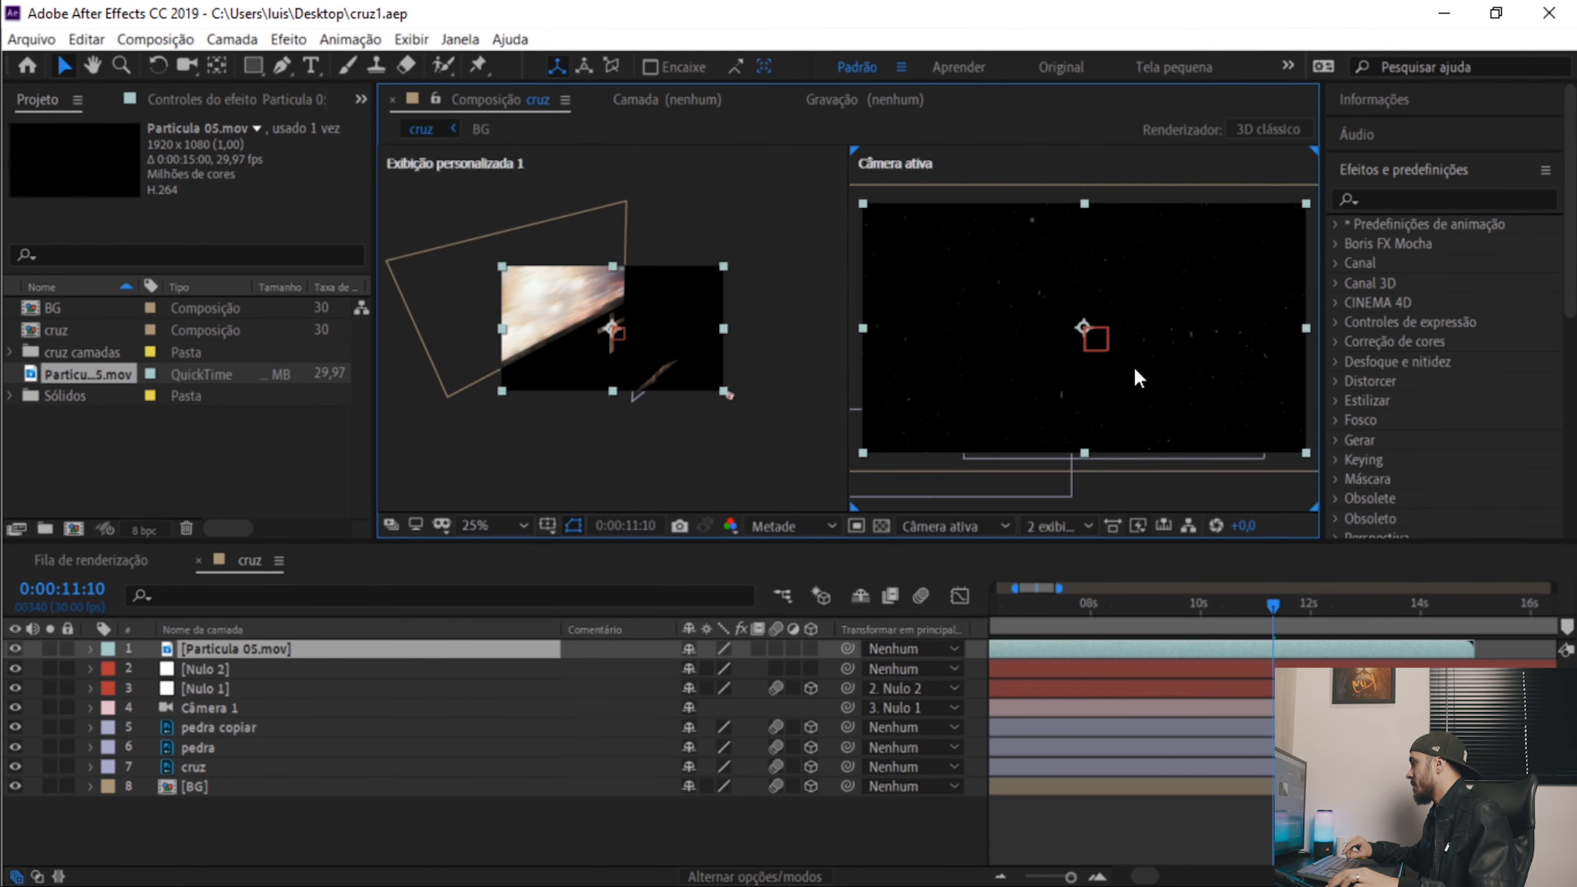
key("Home")
key("space")
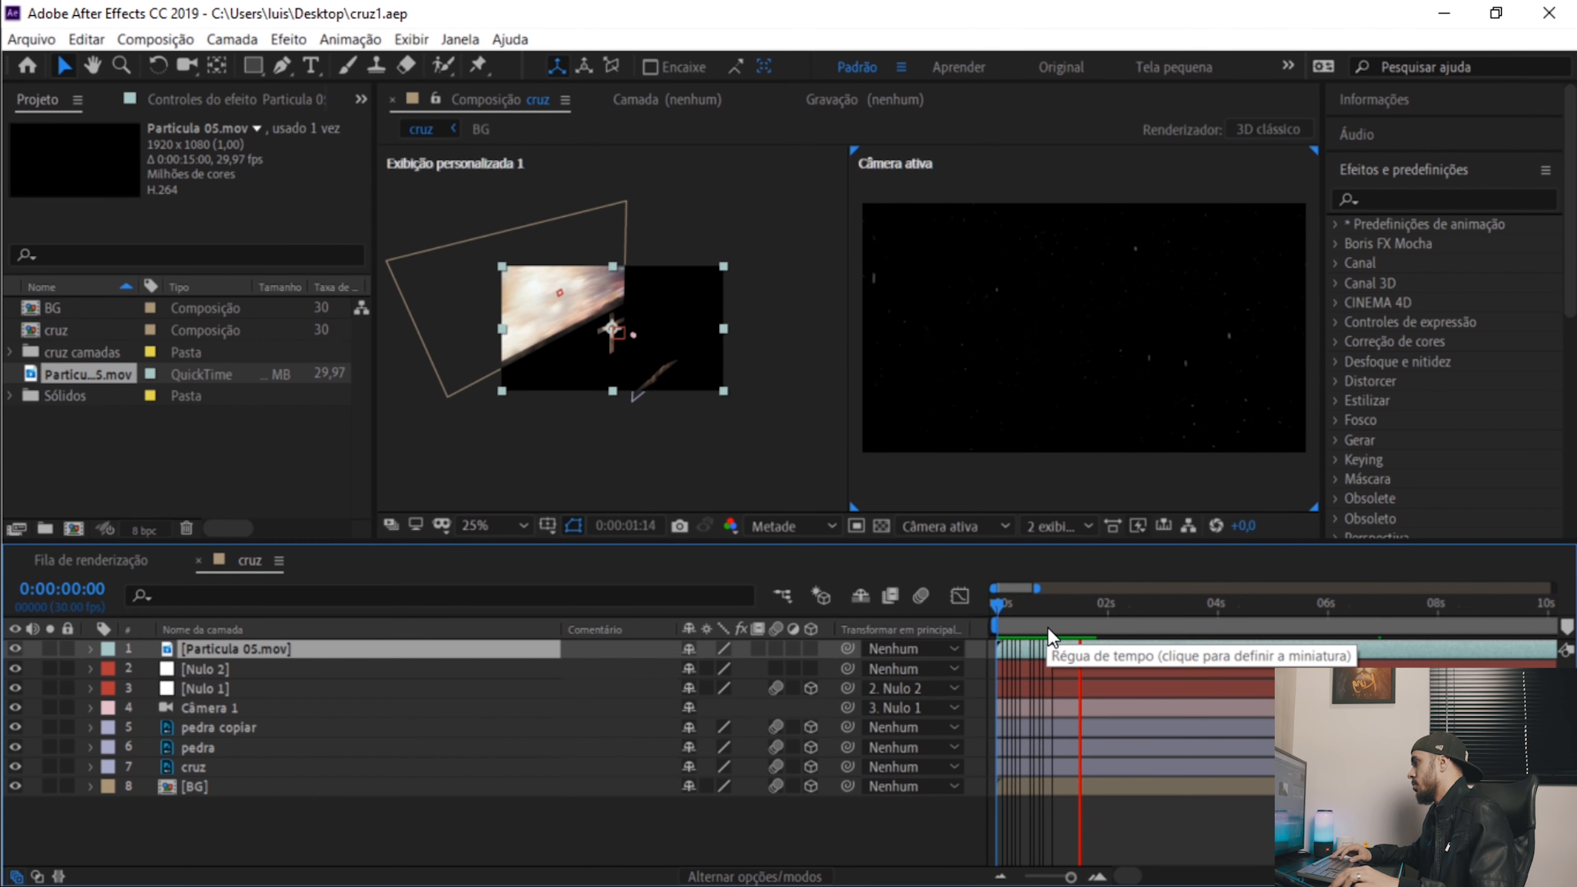
key("space")
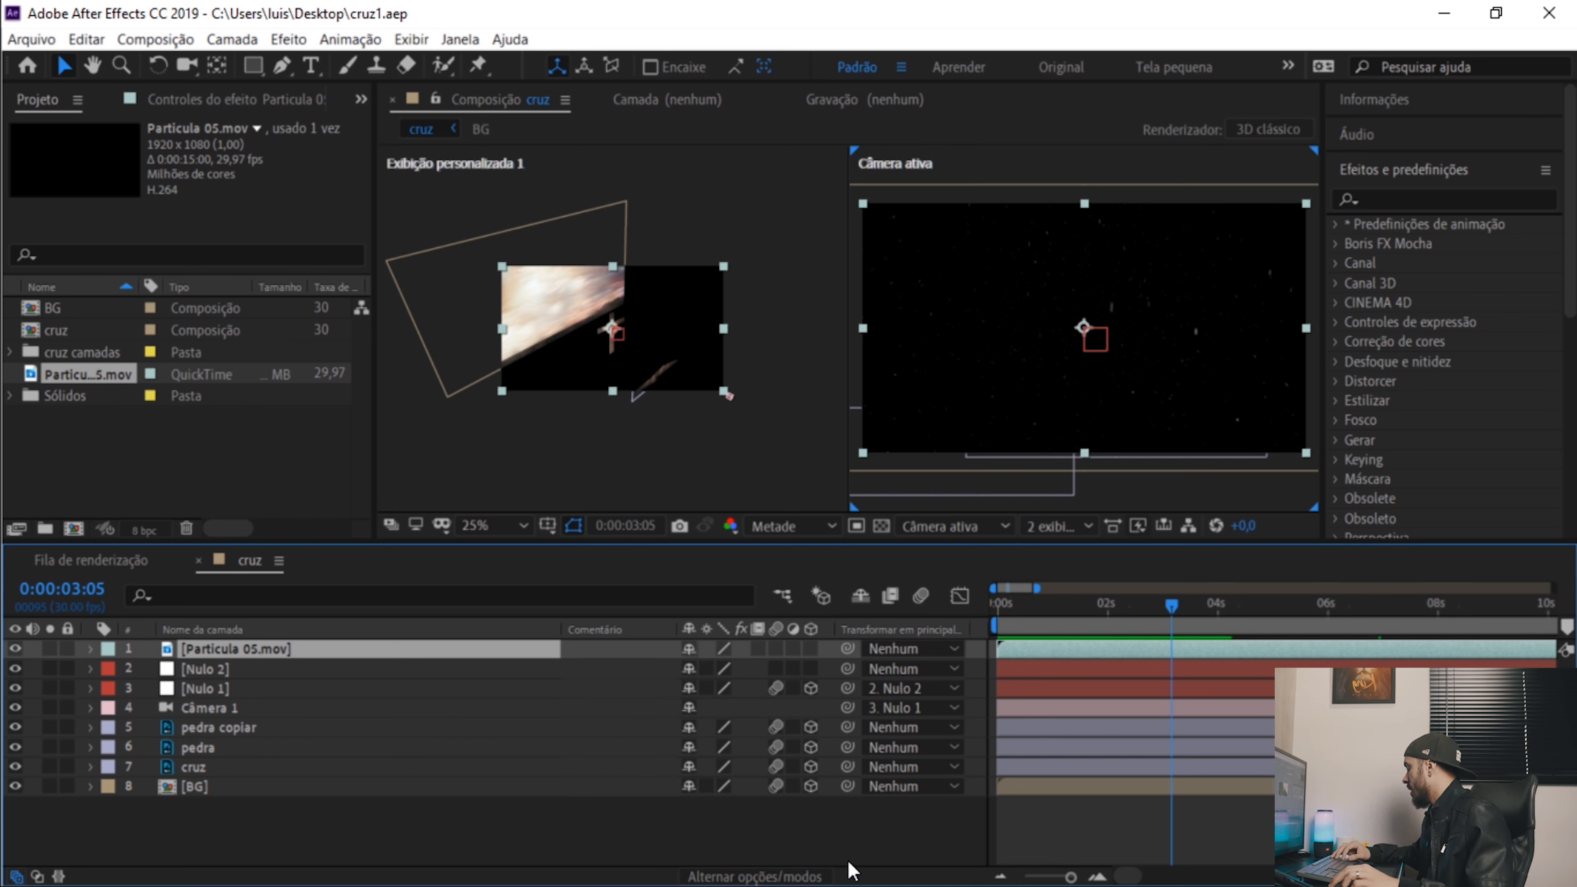
Set the blending mode of the Particula 05.mov layer to Tela and check the first three seconds of the composition.
left_click(782, 881)
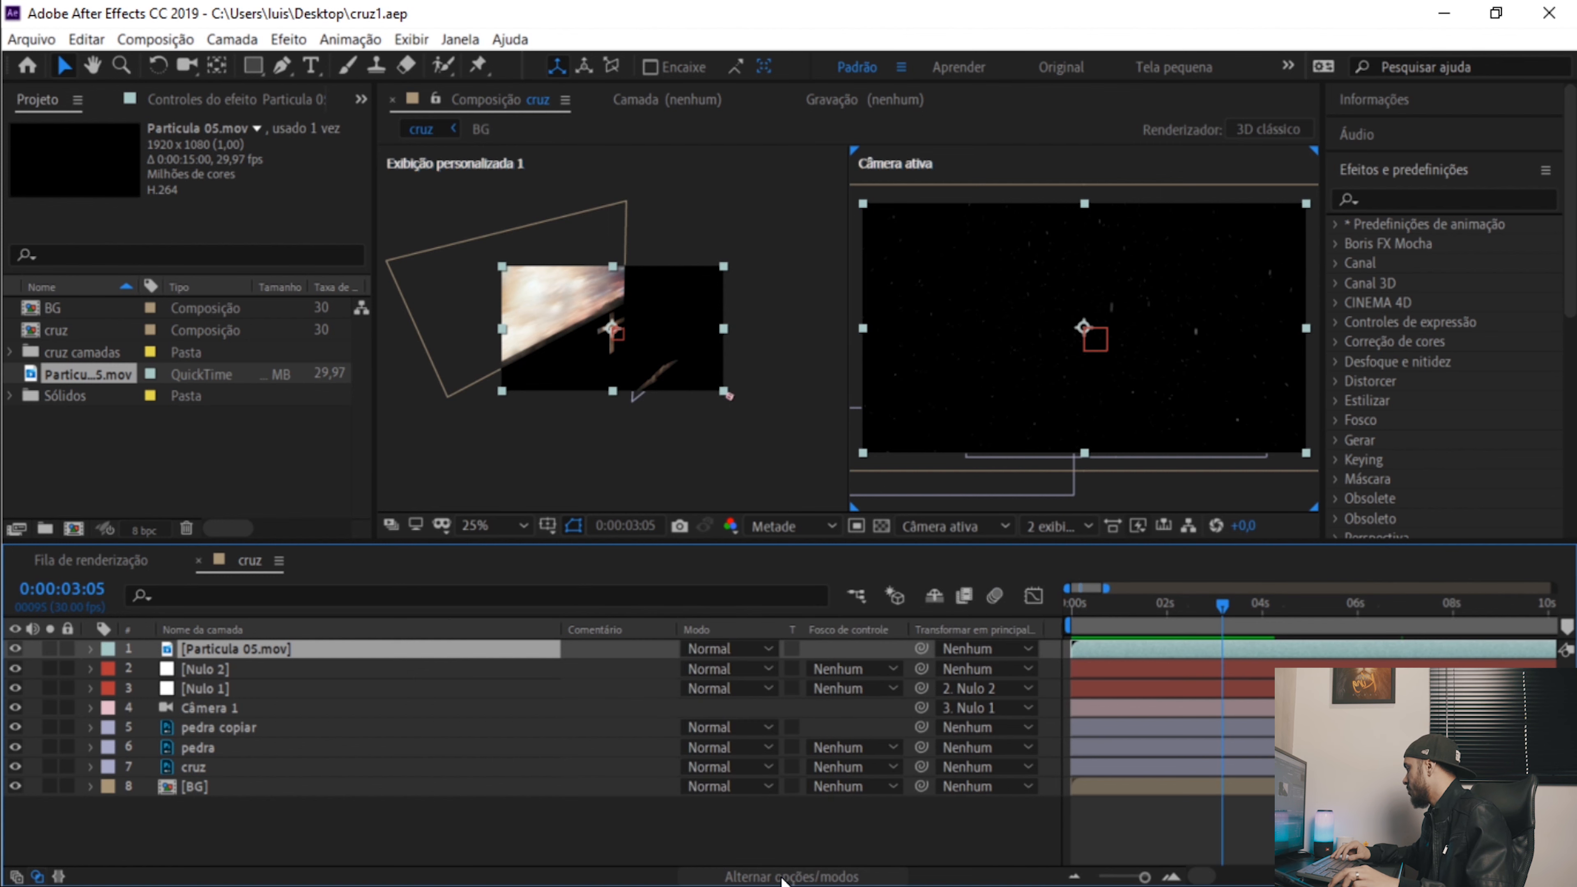
left_click(741, 652)
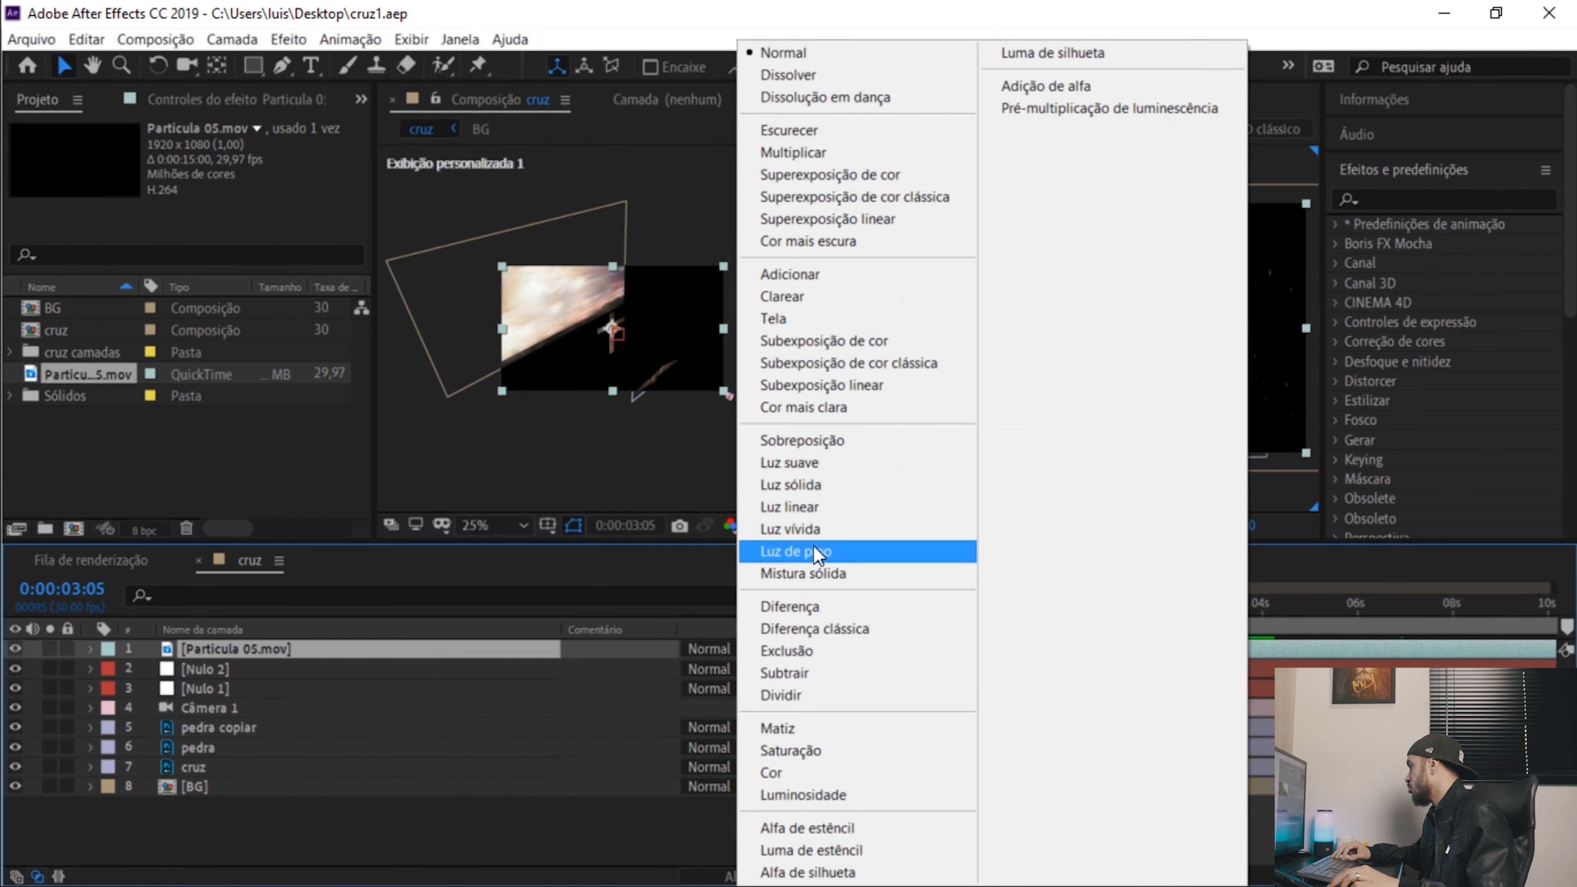
left_click(769, 322)
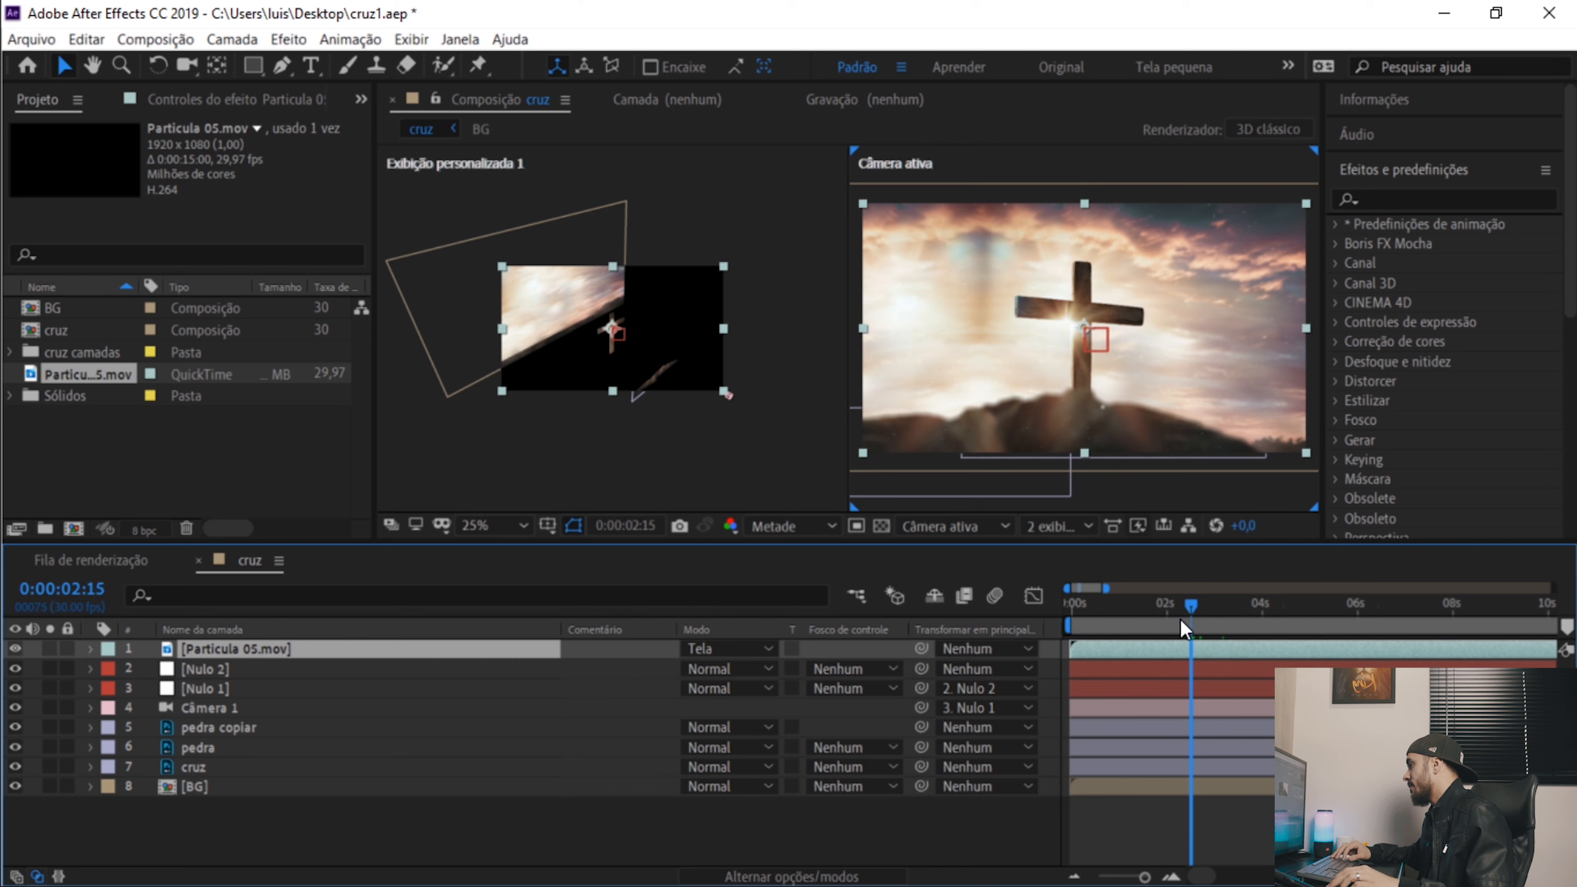
key("Home")
left_click_drag(1021, 638, 1211, 641)
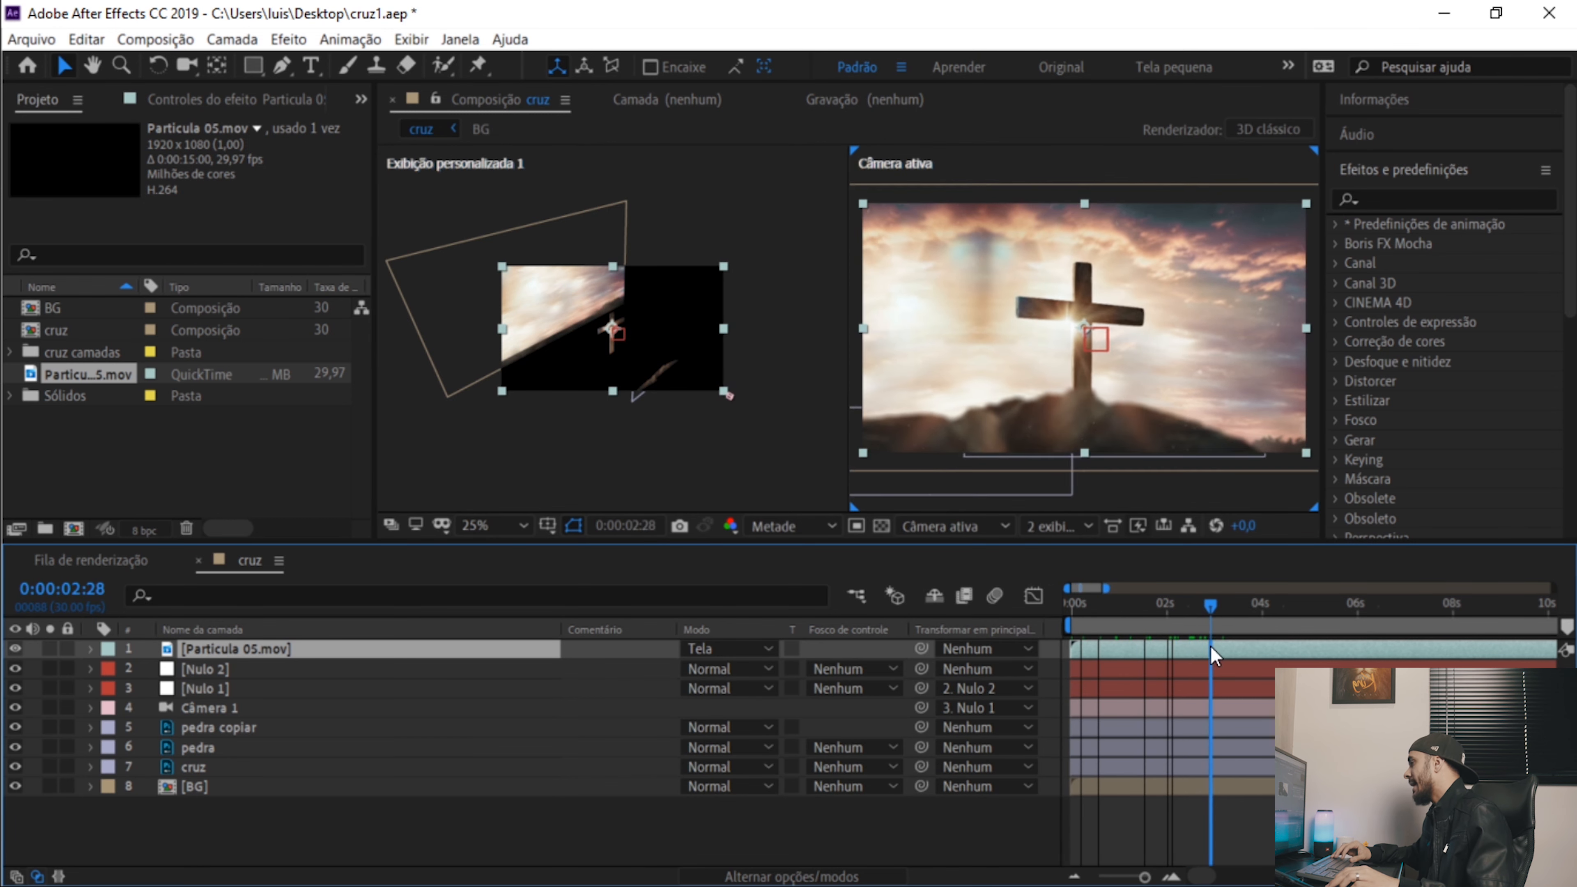
Make the Particula 05.mov layer 3D and preview the composition from 0:00:00:12.
left_click(846, 876)
left_click(811, 648)
left_click_drag(1159, 604, 1020, 583)
key("space")
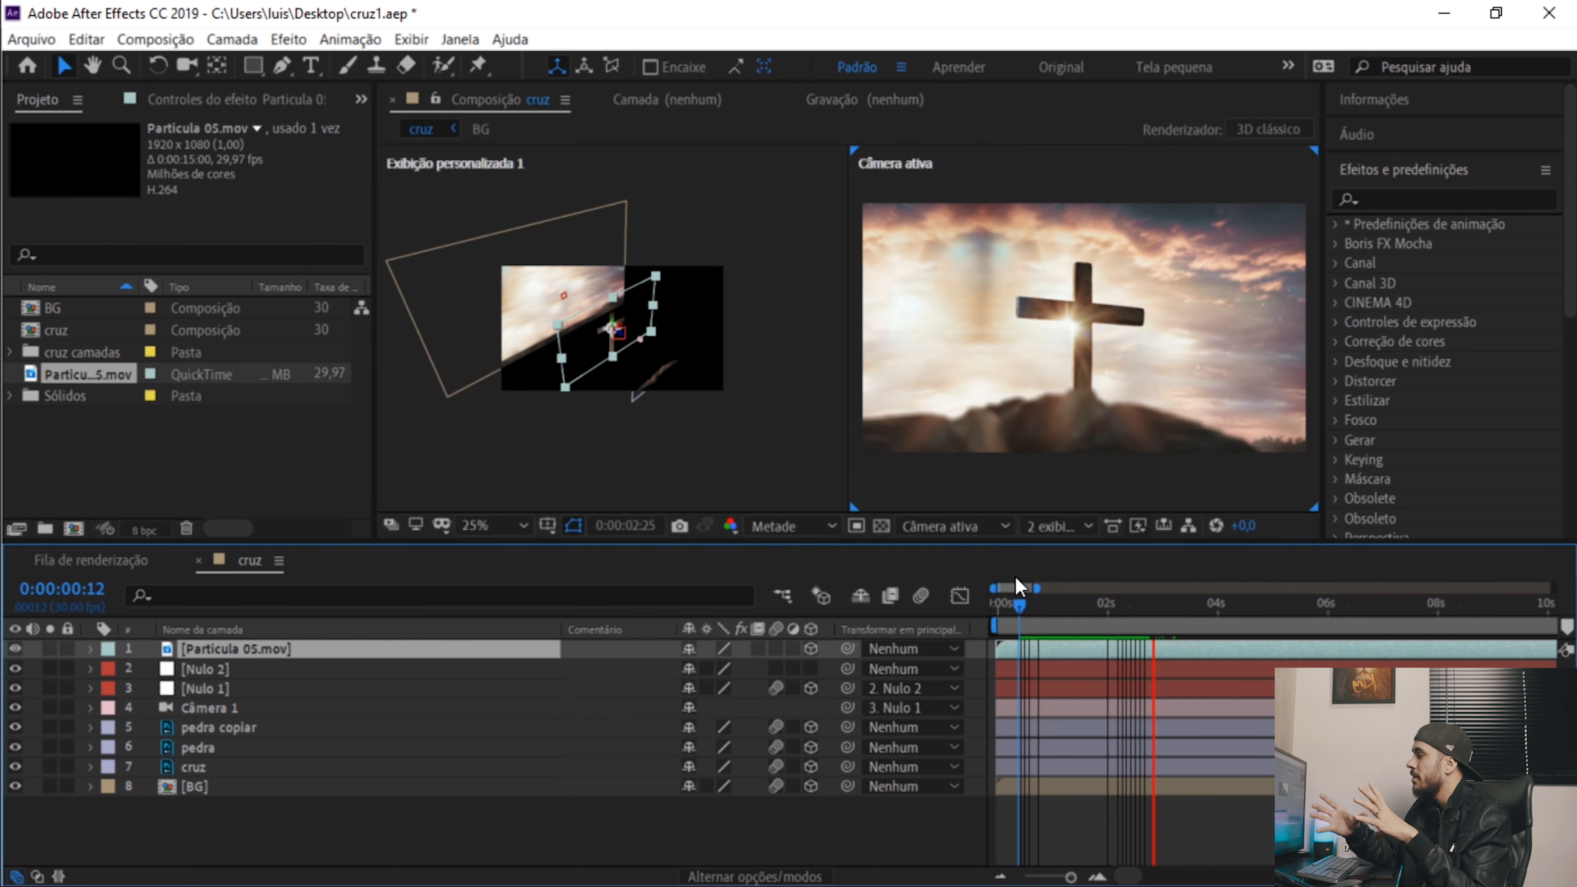
key("space")
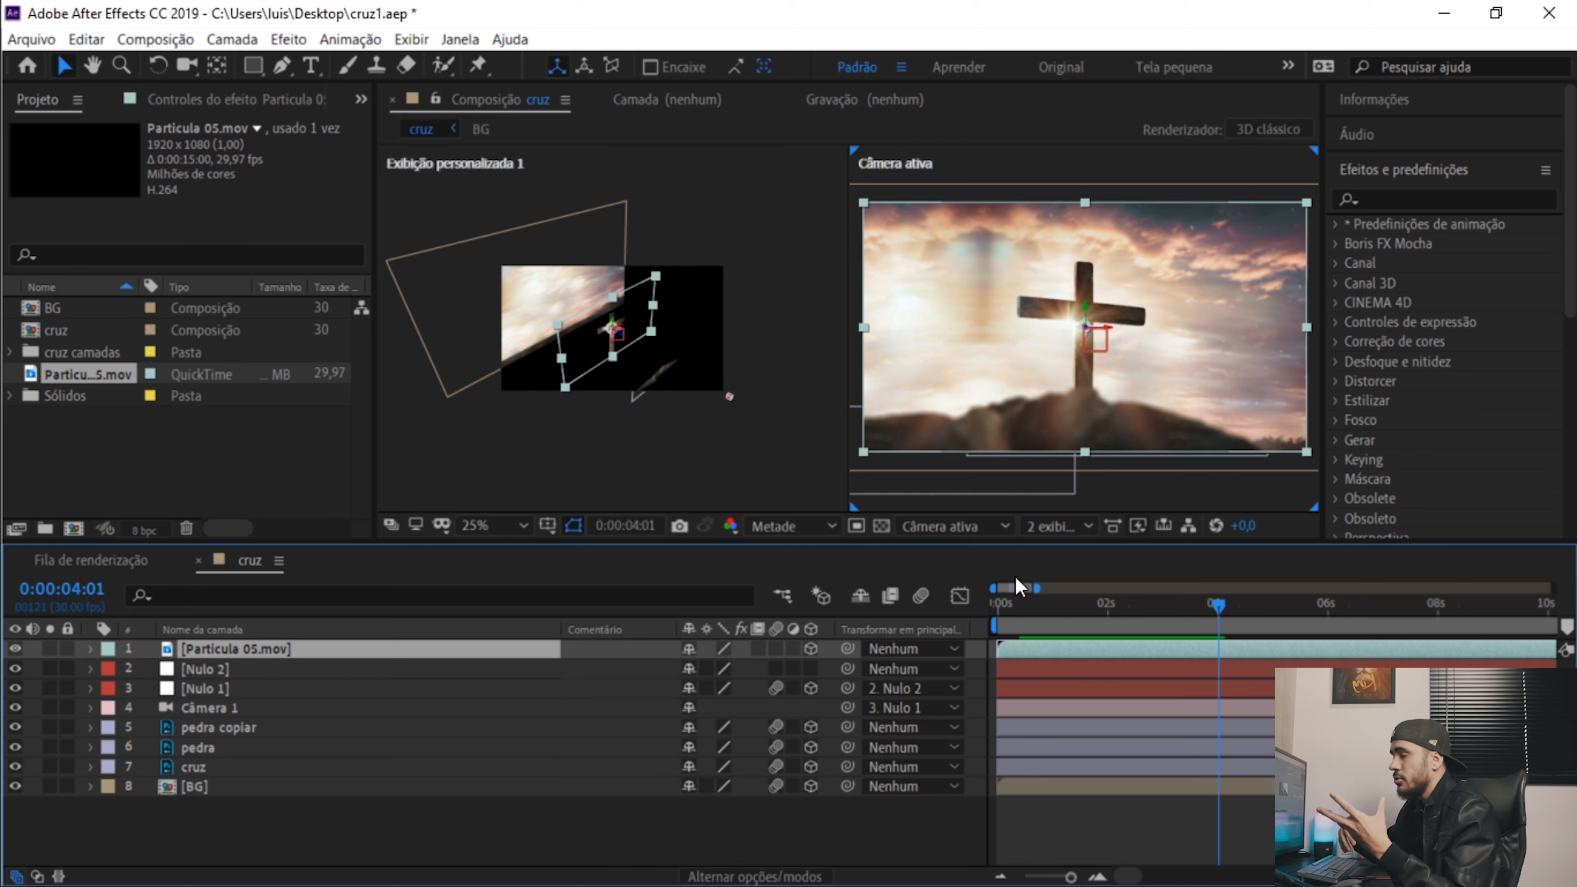
Preview the composition from the start and lower the opacity of the Particula 05.mov layer to 56%.
key("Home")
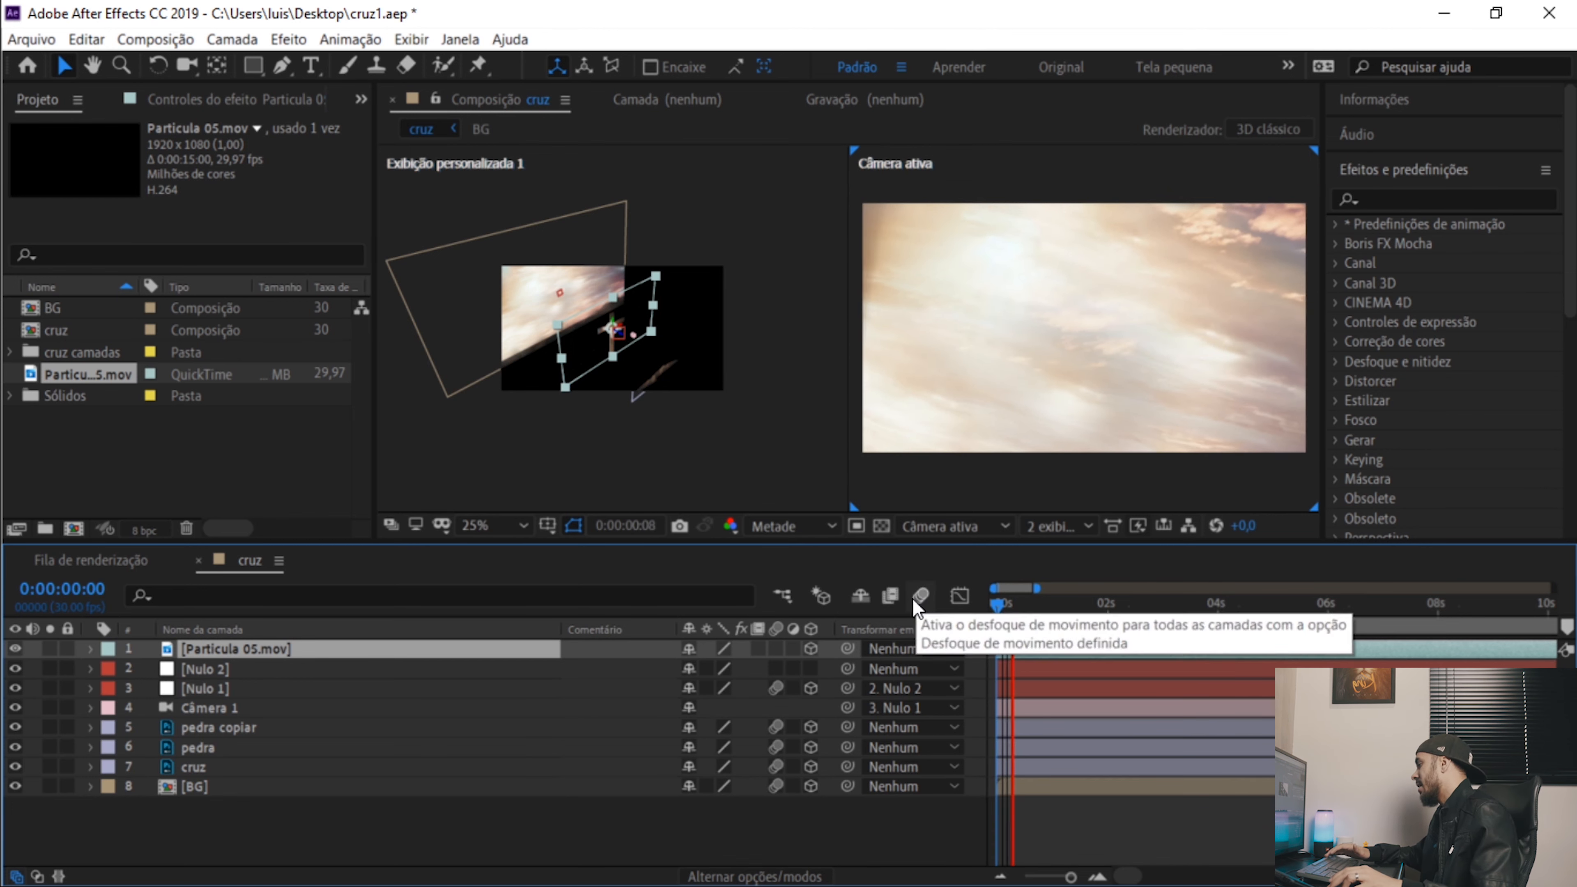
key("space")
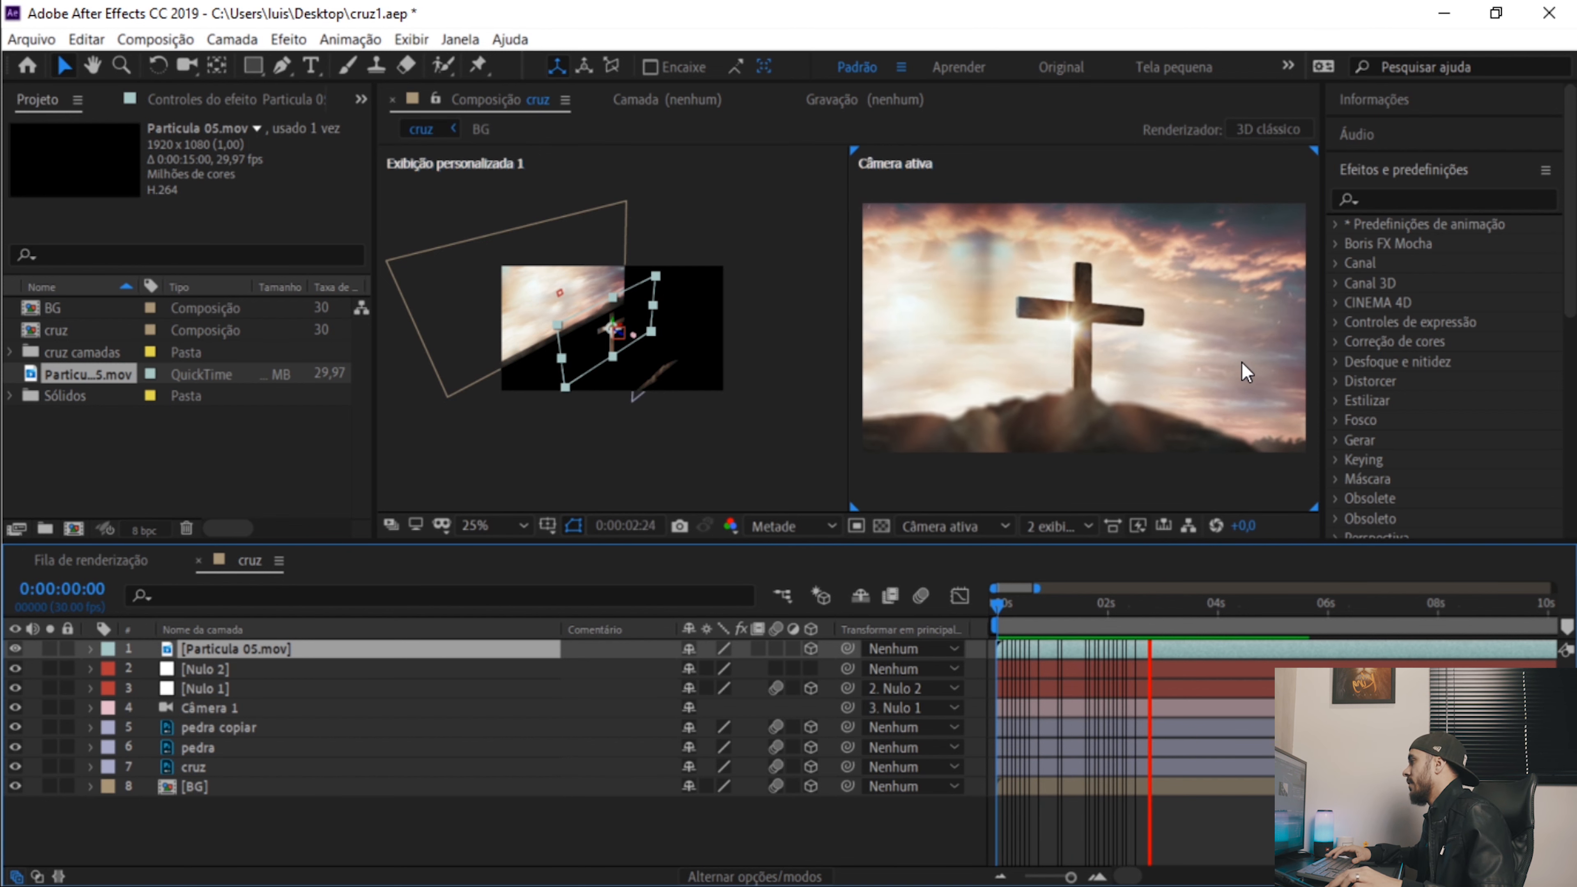
key("space")
key("t")
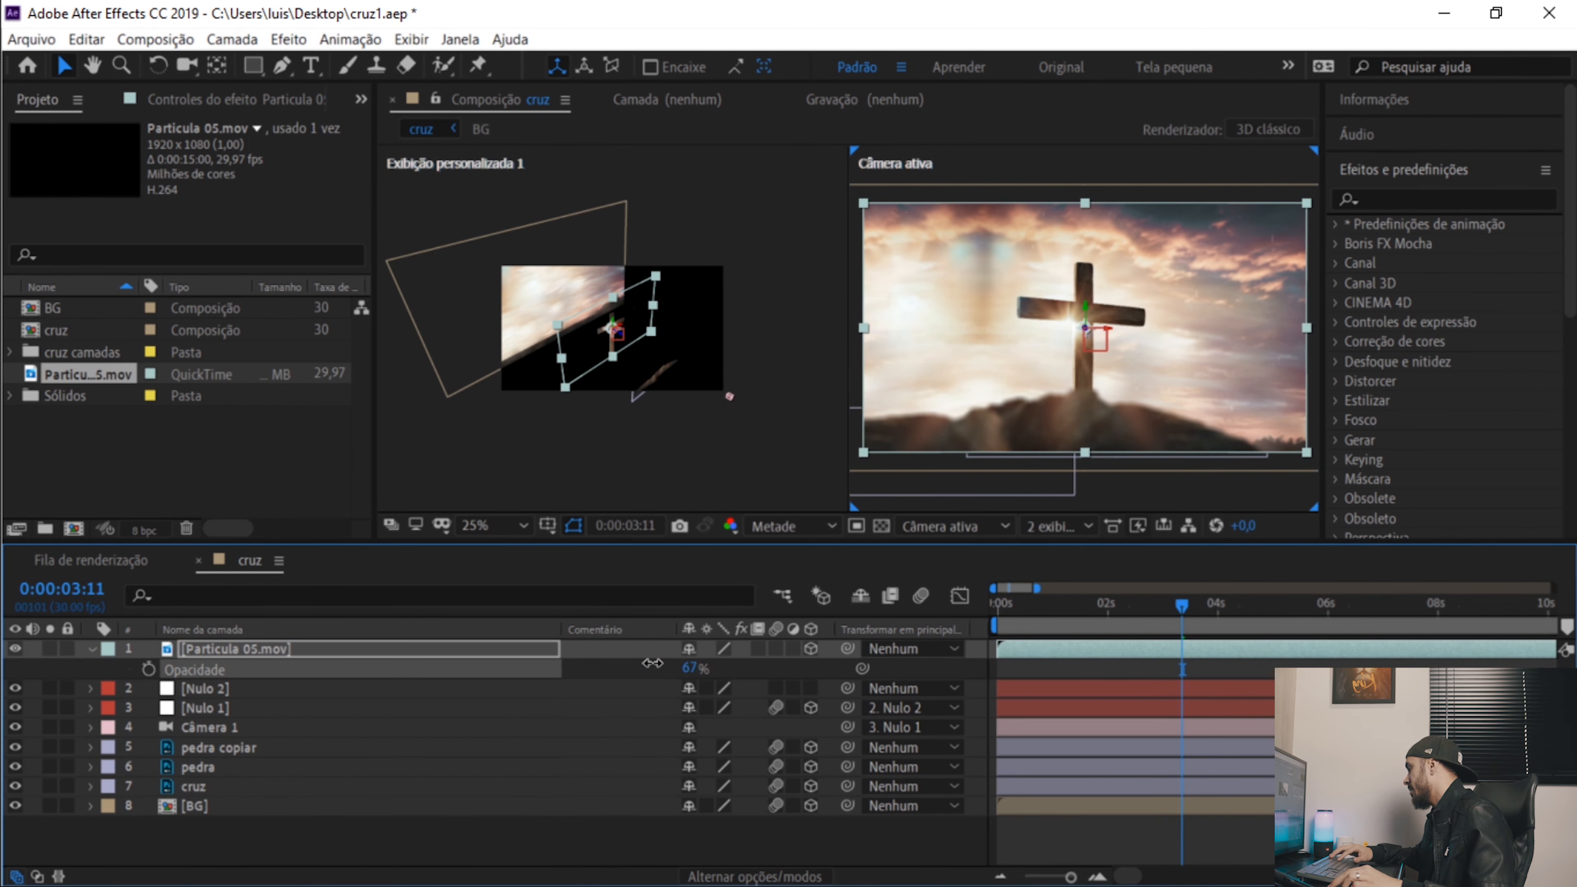
left_click_drag(645, 661, 373, 652)
Duplicate the Particula 05.mov layer and move the copy back in depth towards the sky background.
left_click(271, 651)
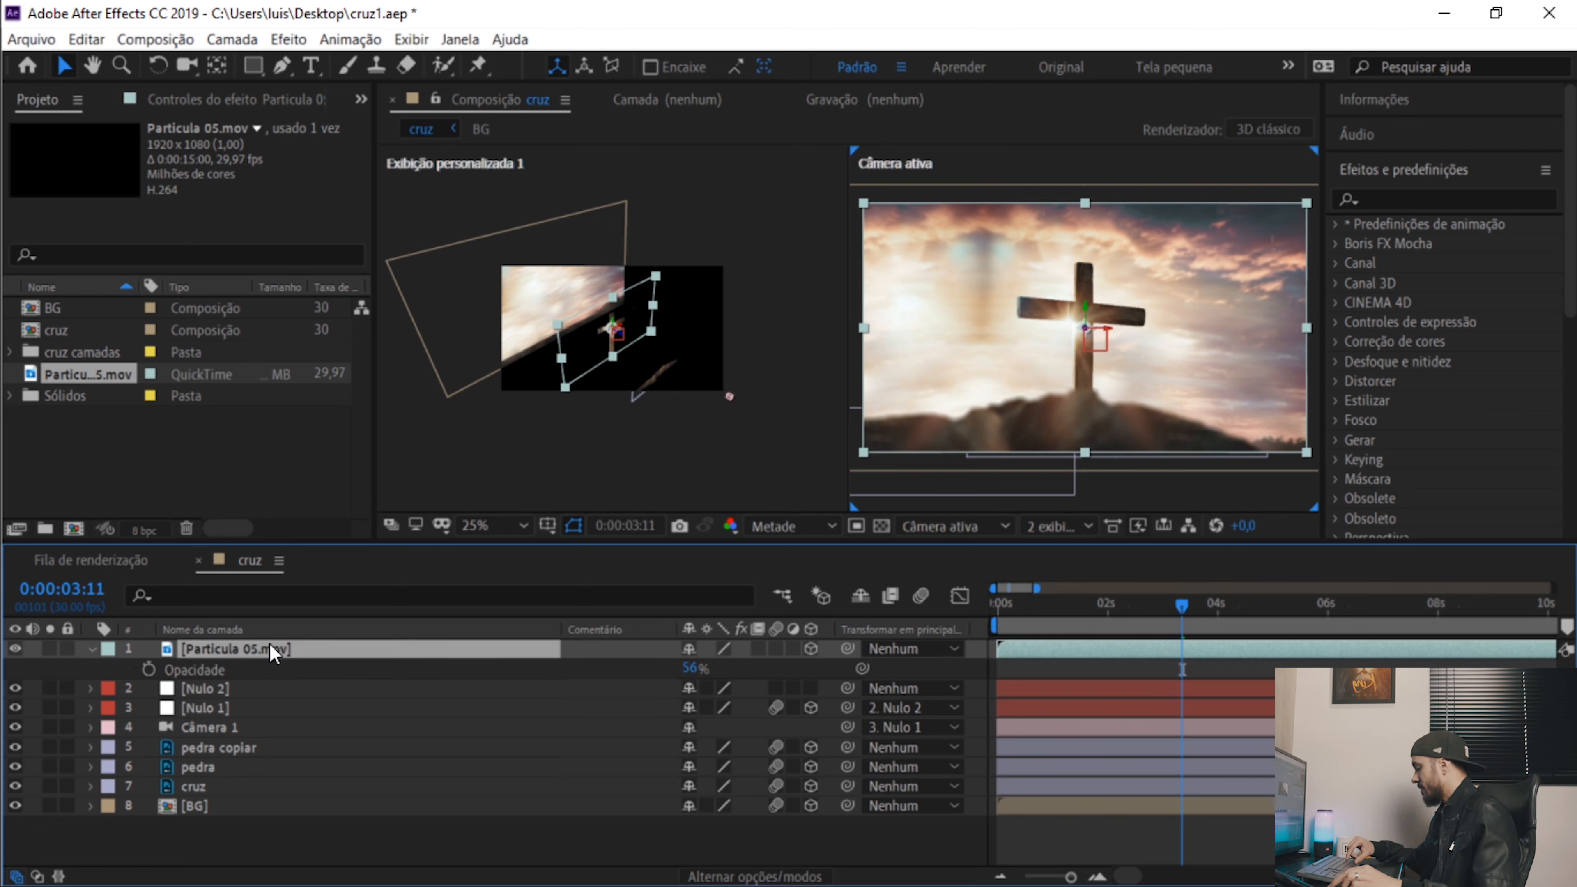
key("ctrl+d")
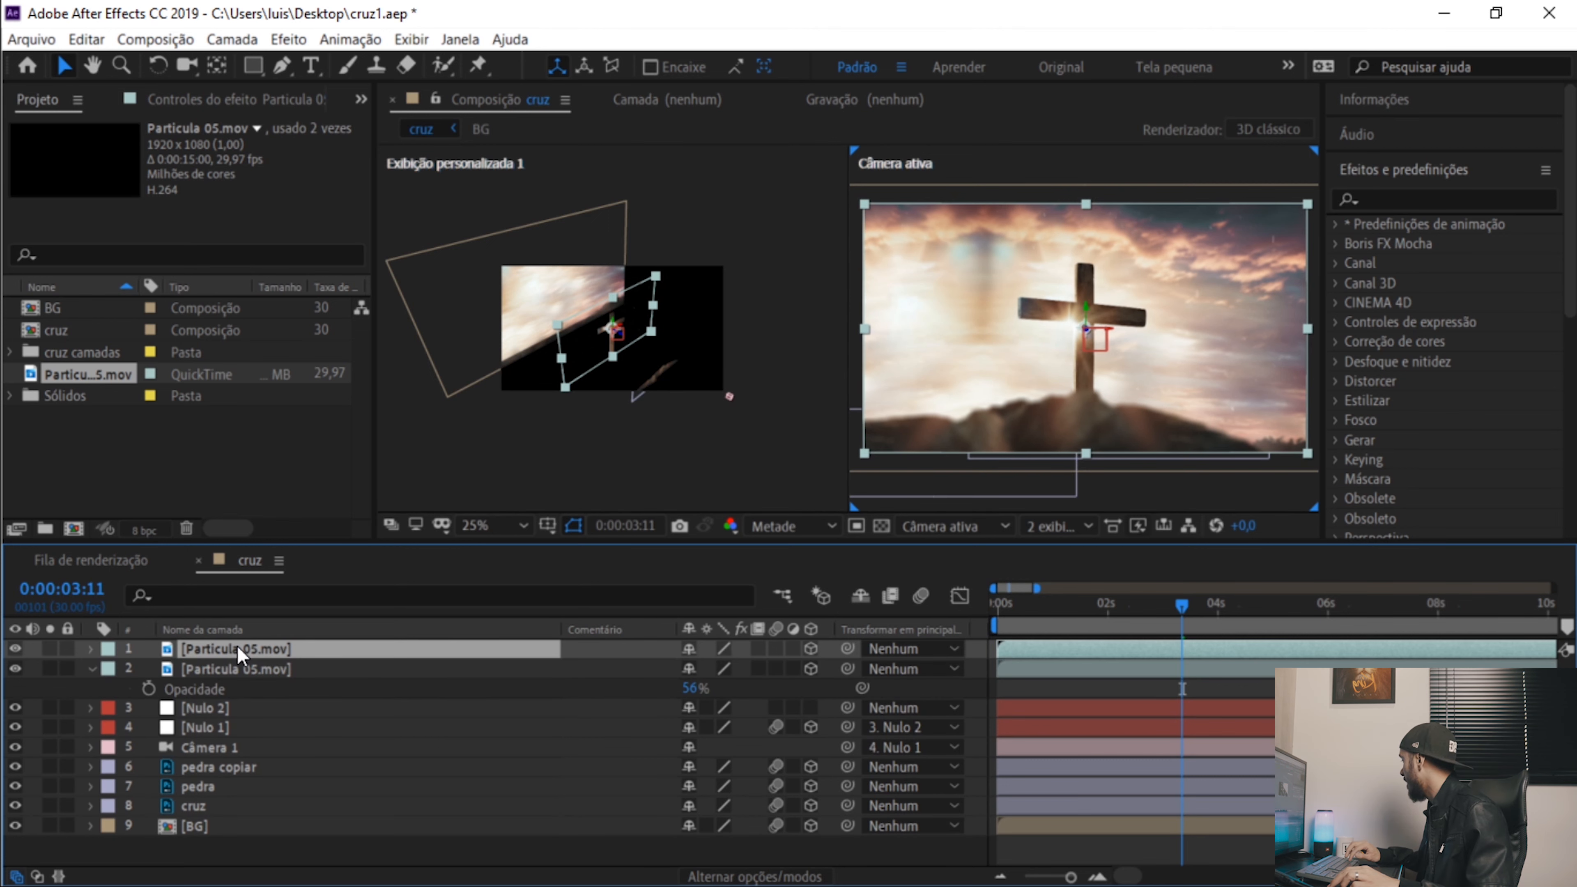
left_click_drag(624, 336, 552, 376)
Scale the duplicated Particula 05.mov layer to 157% and collapse the properties of both particle layers.
key("s")
left_click_drag(717, 669, 781, 674)
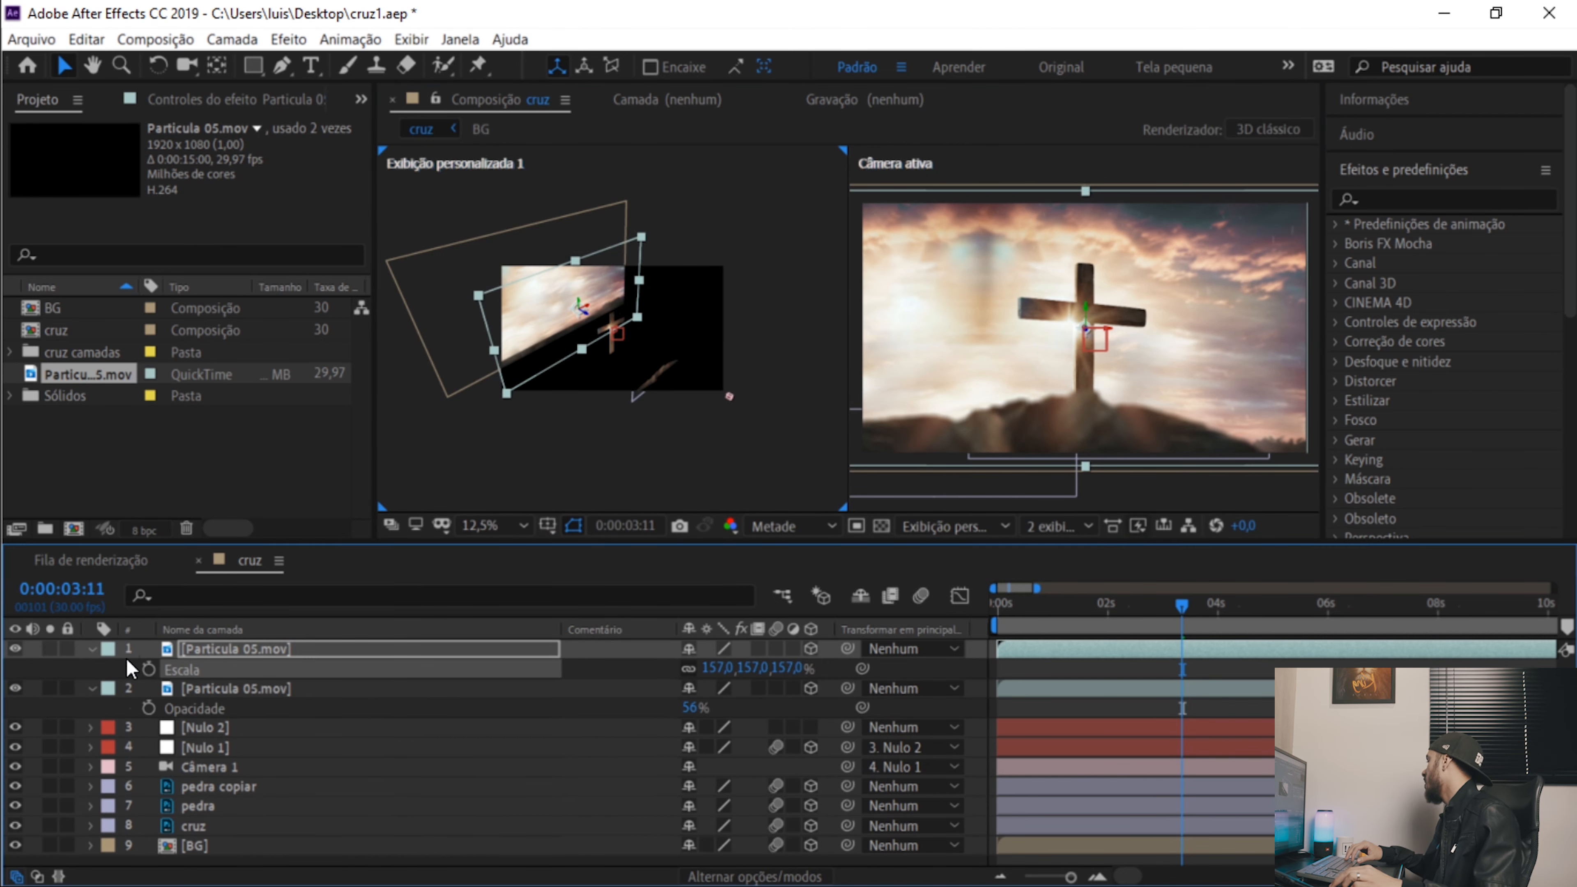
left_click(91, 650)
left_click(90, 669)
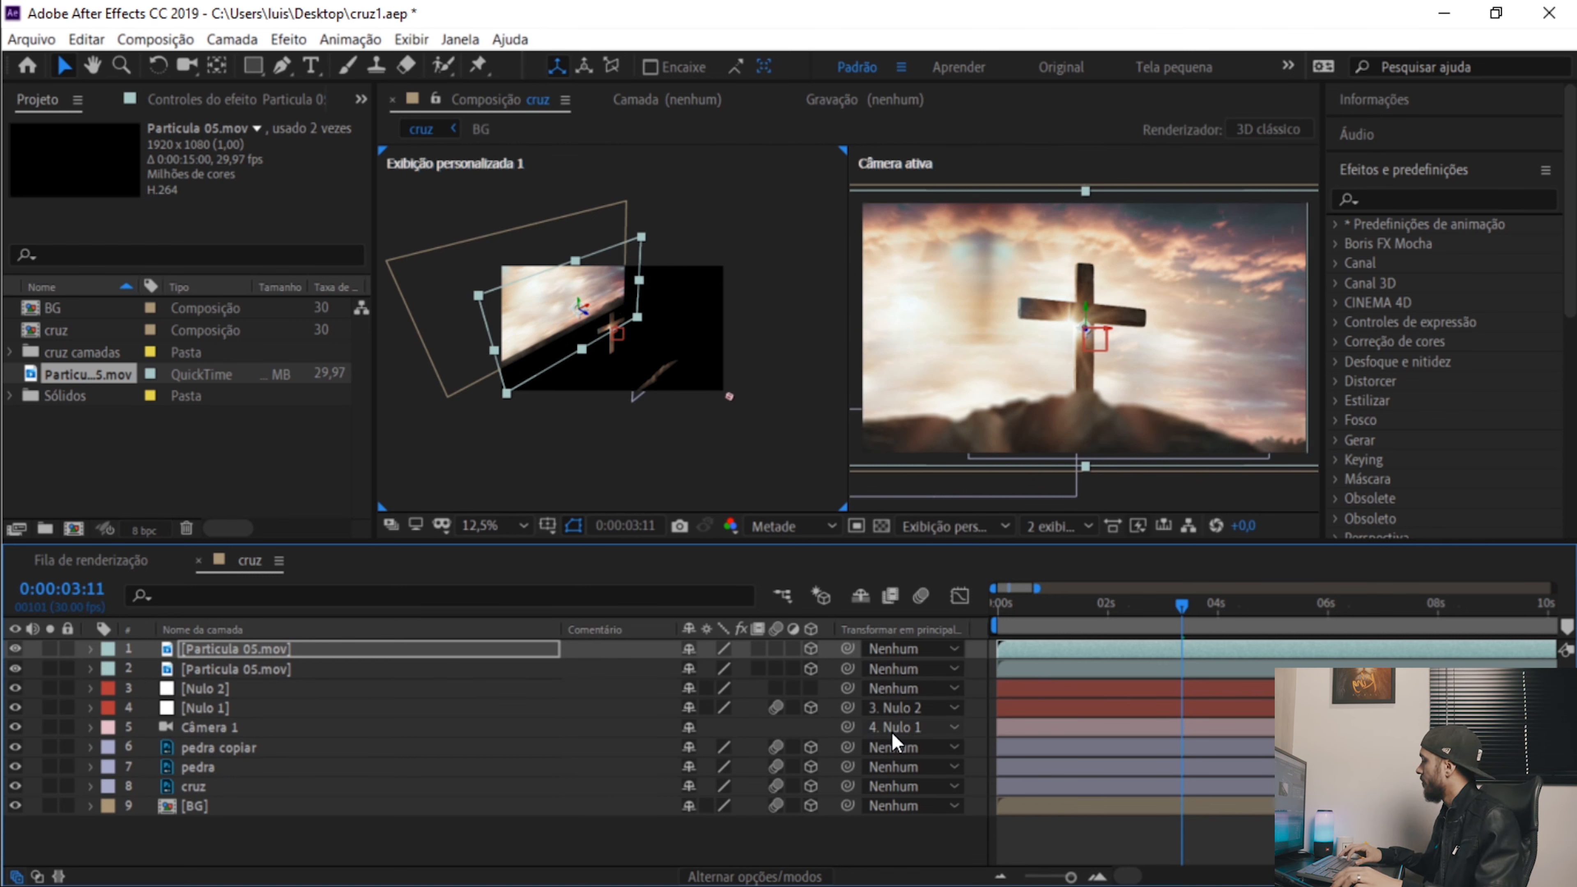
Shift the duplicated Particula 05.mov layer slightly earlier in time and preview the composition from the start.
key("Home")
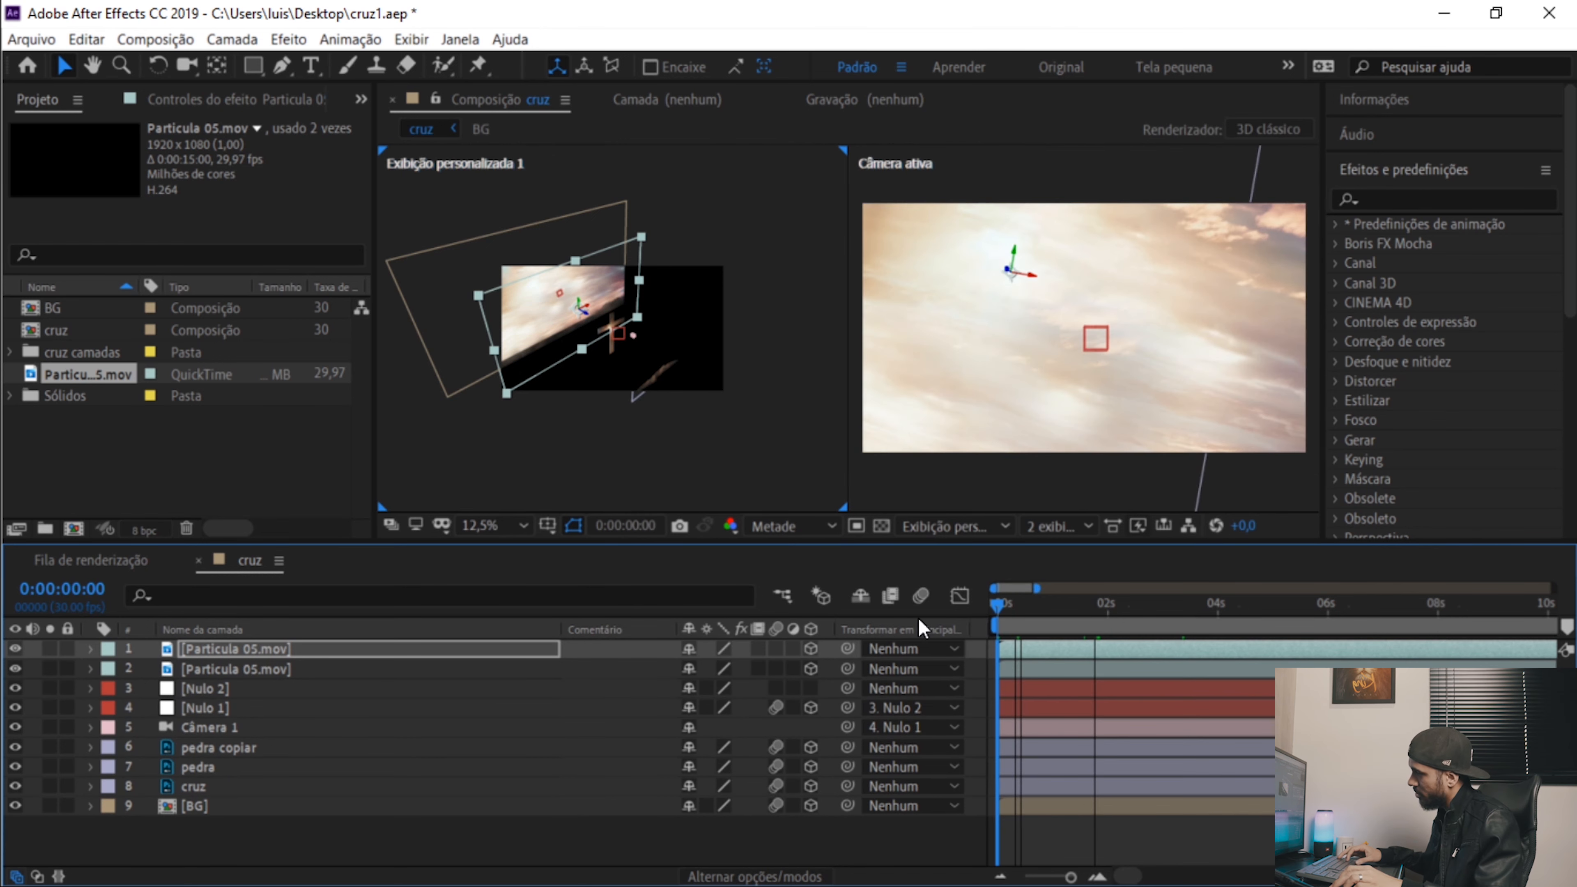
key("space")
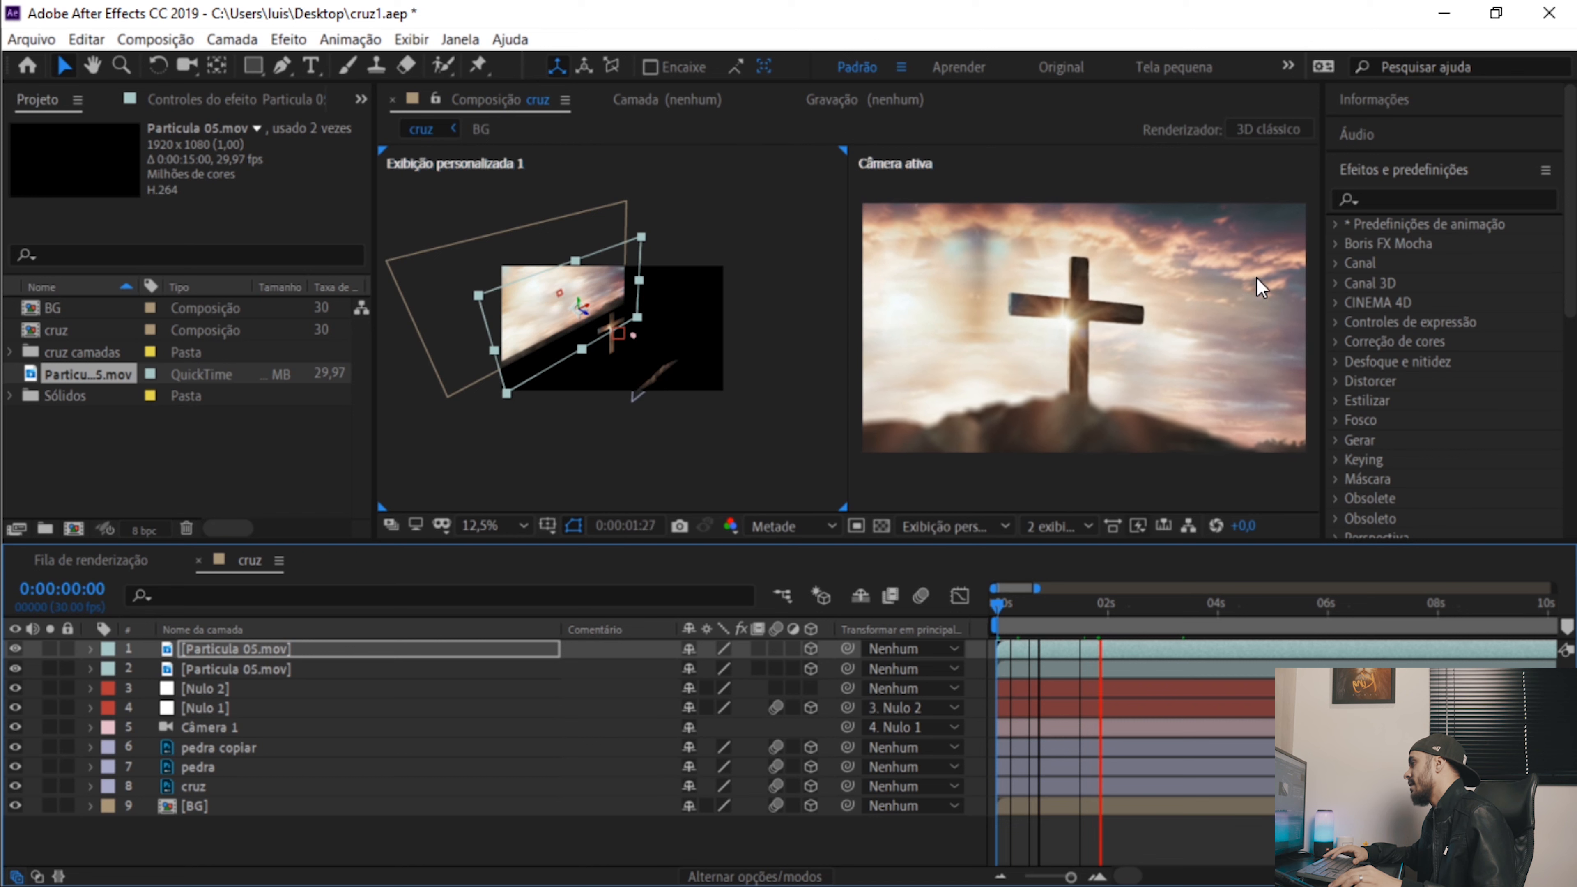
left_click(1180, 651)
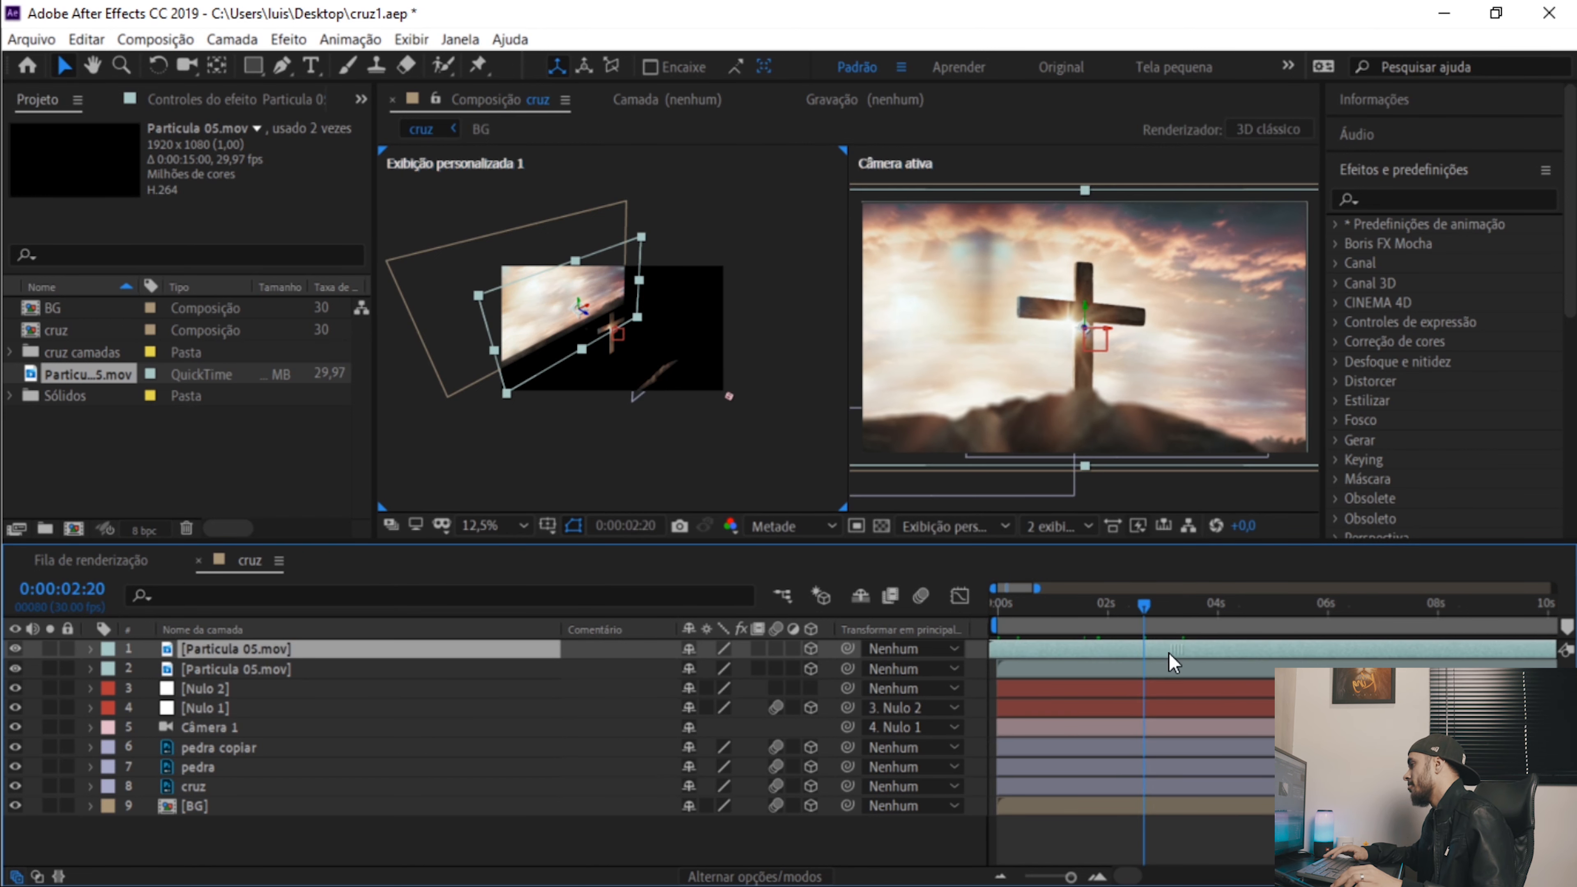
key("Home")
key("space")
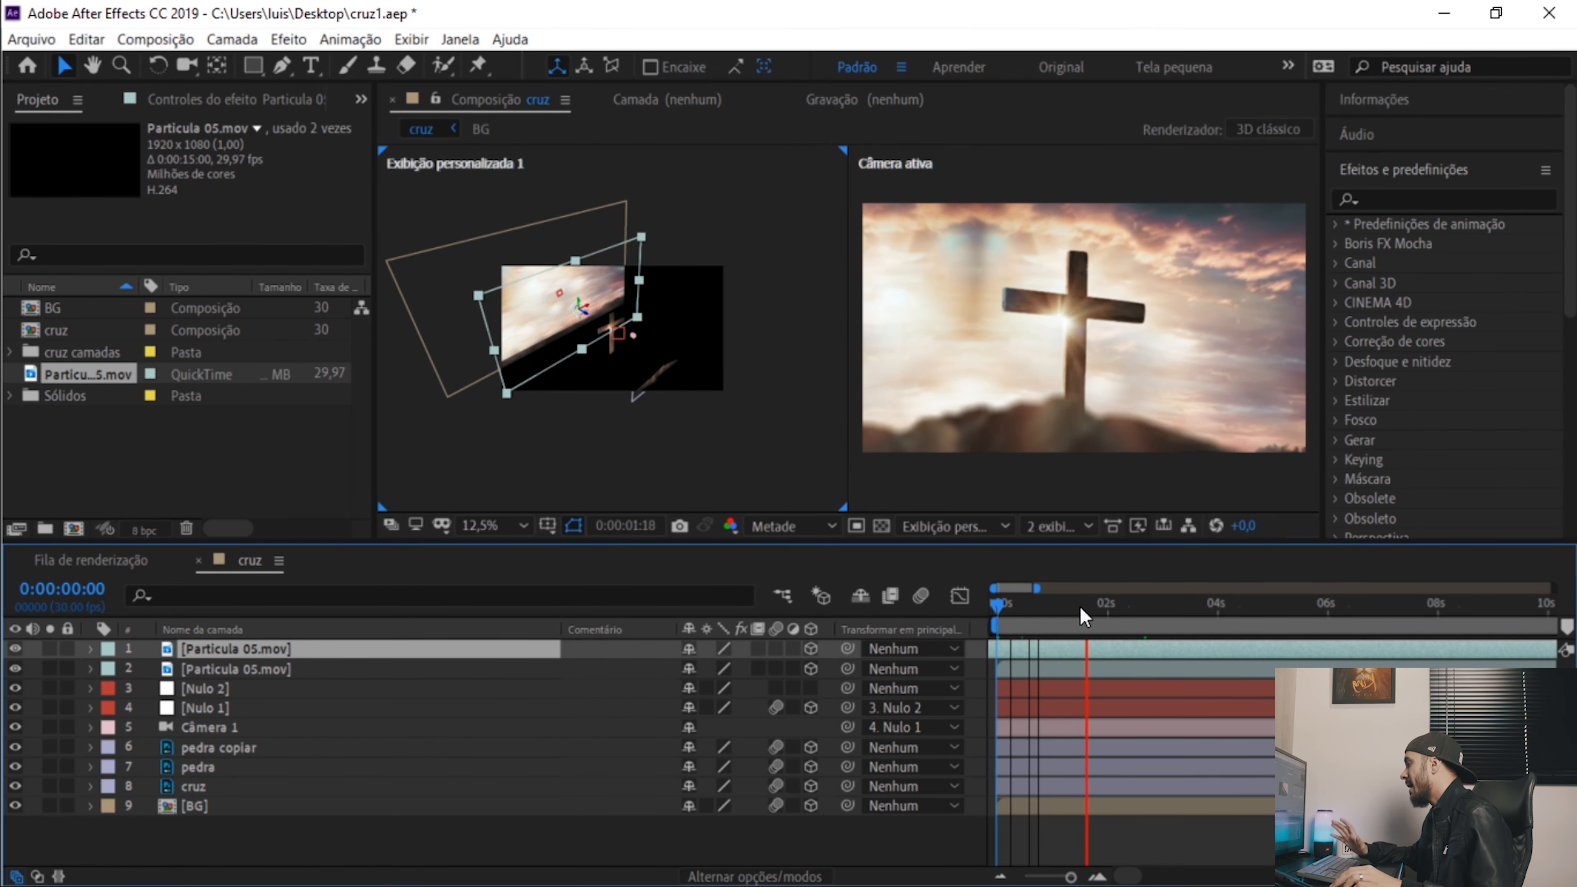
Save the project and replay the composition from the start to about 0:00:04:02.
key("ctrl+s")
key("space")
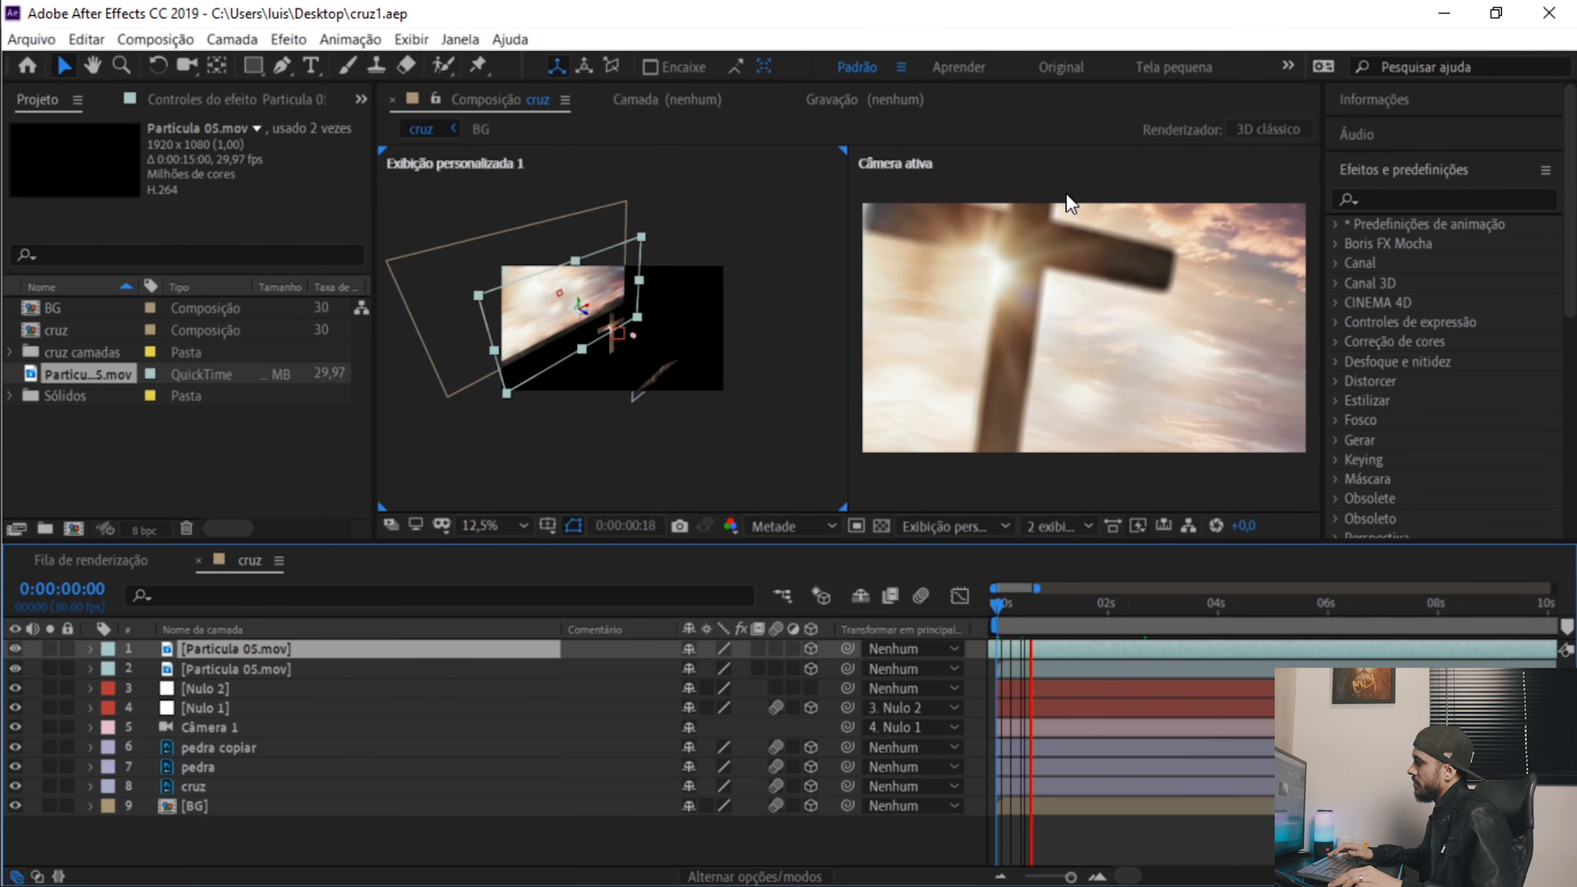
key("space")
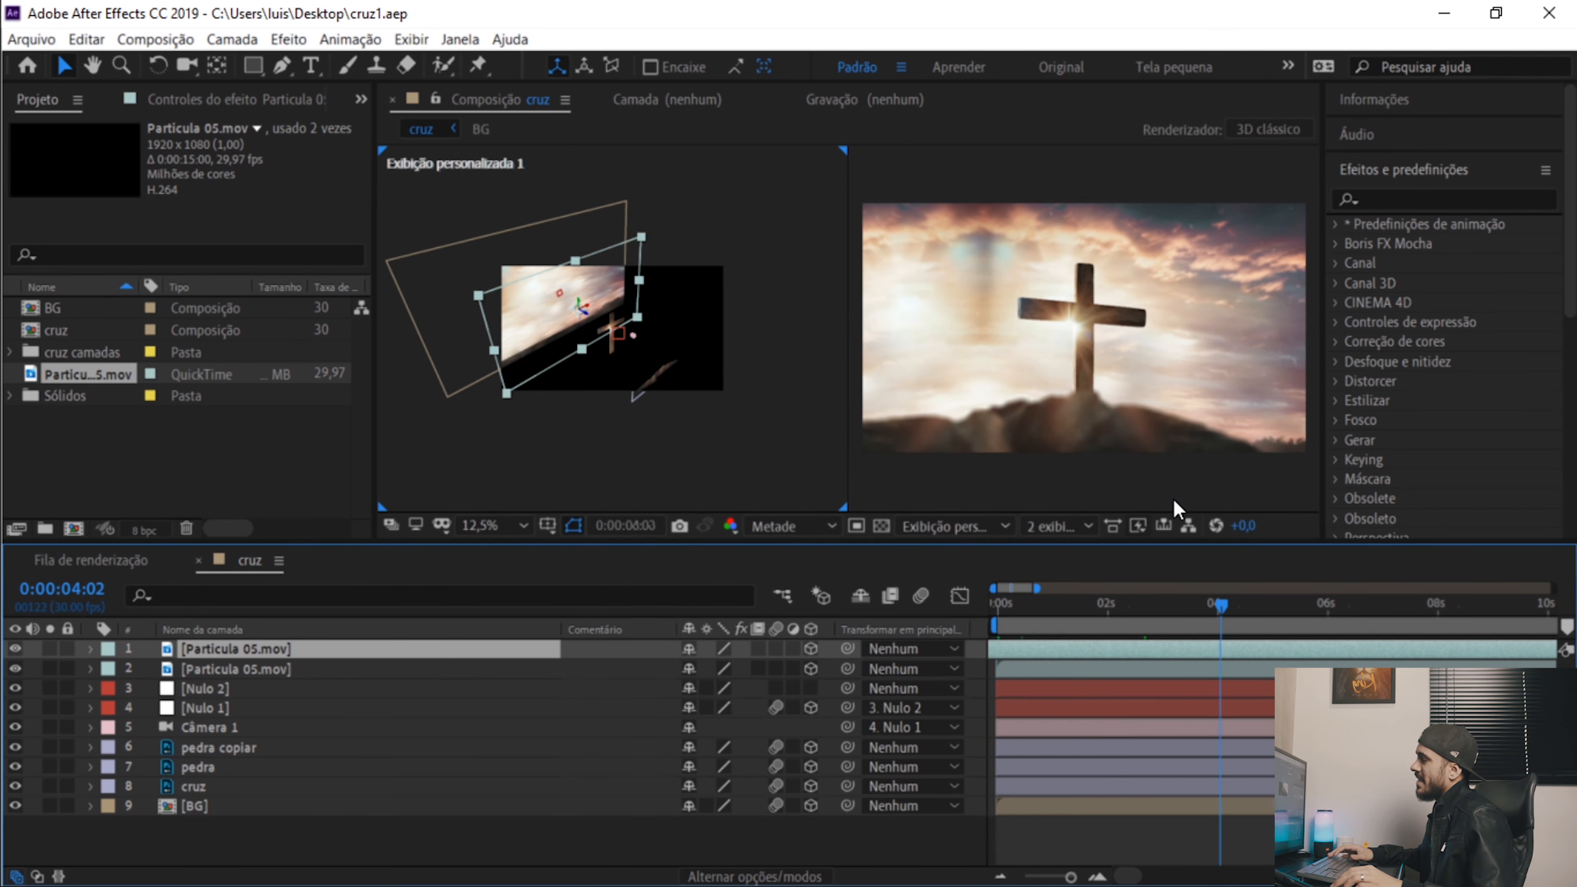